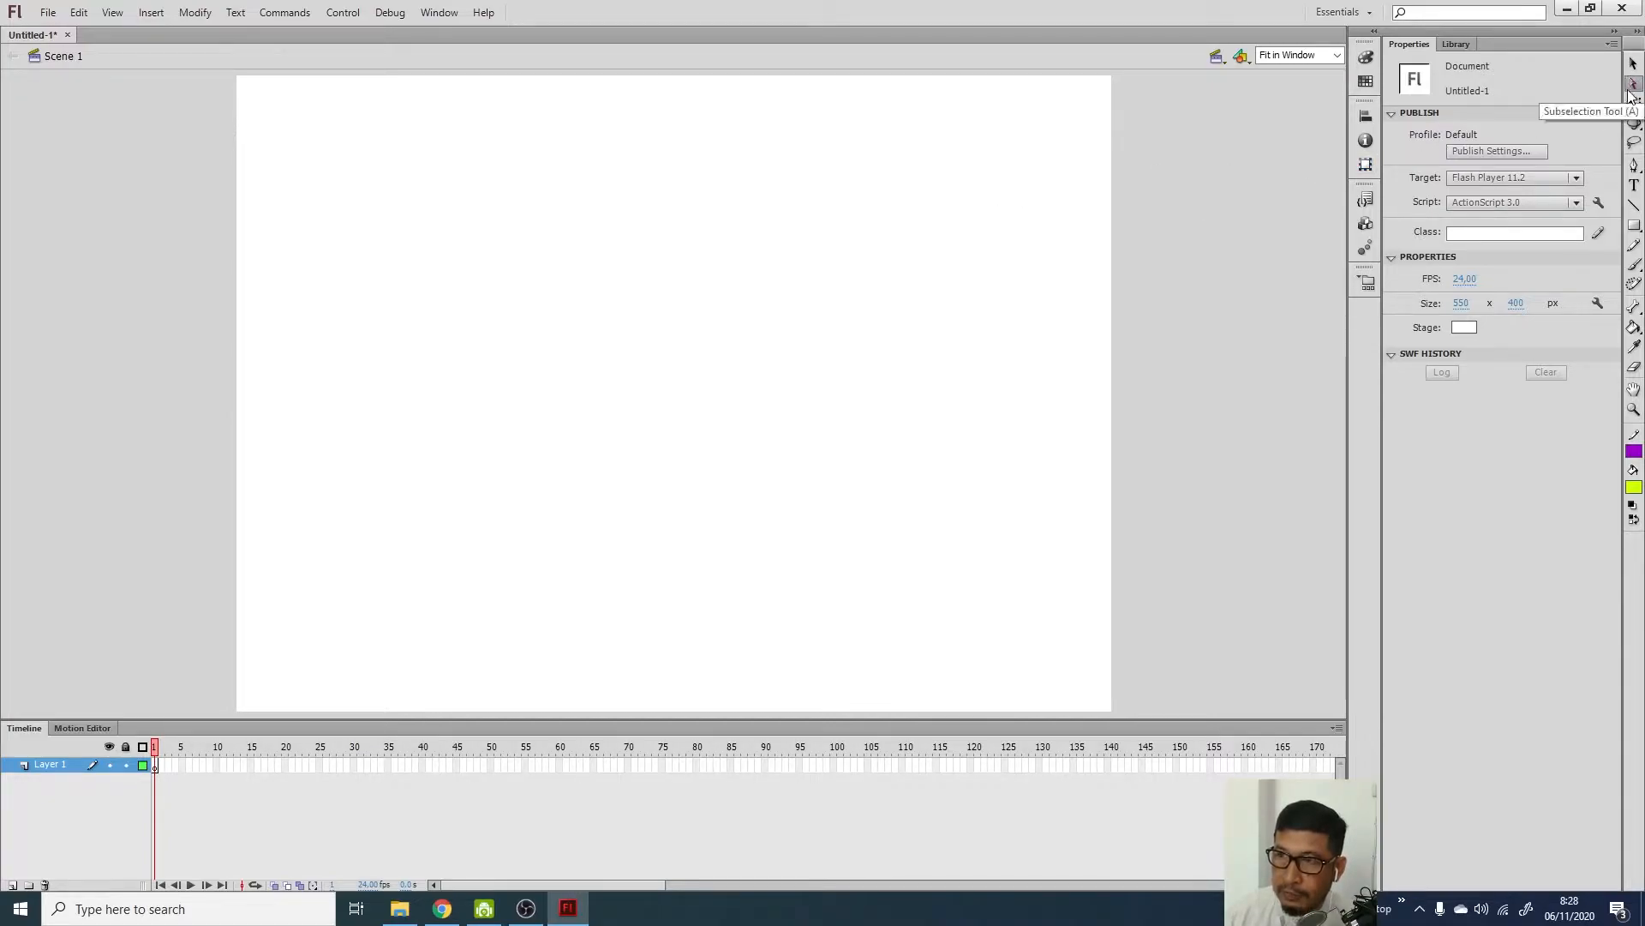
Activate the Brush tool with the B shortcut, ready to paint on the empty stage
left_click(1633, 69)
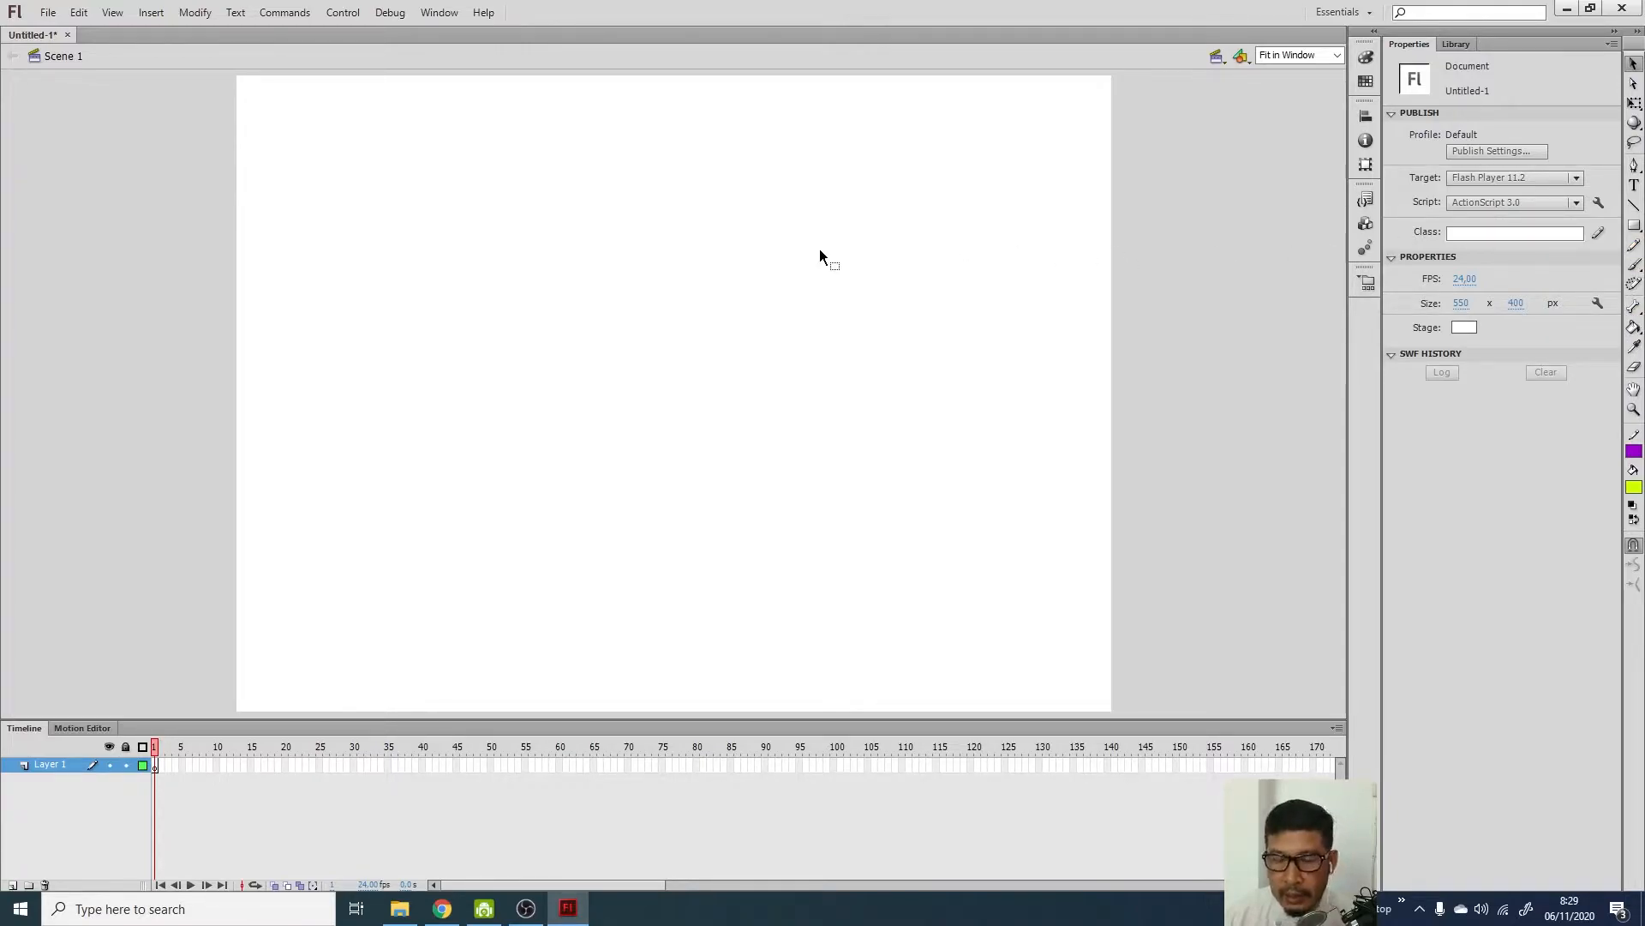
key("b")
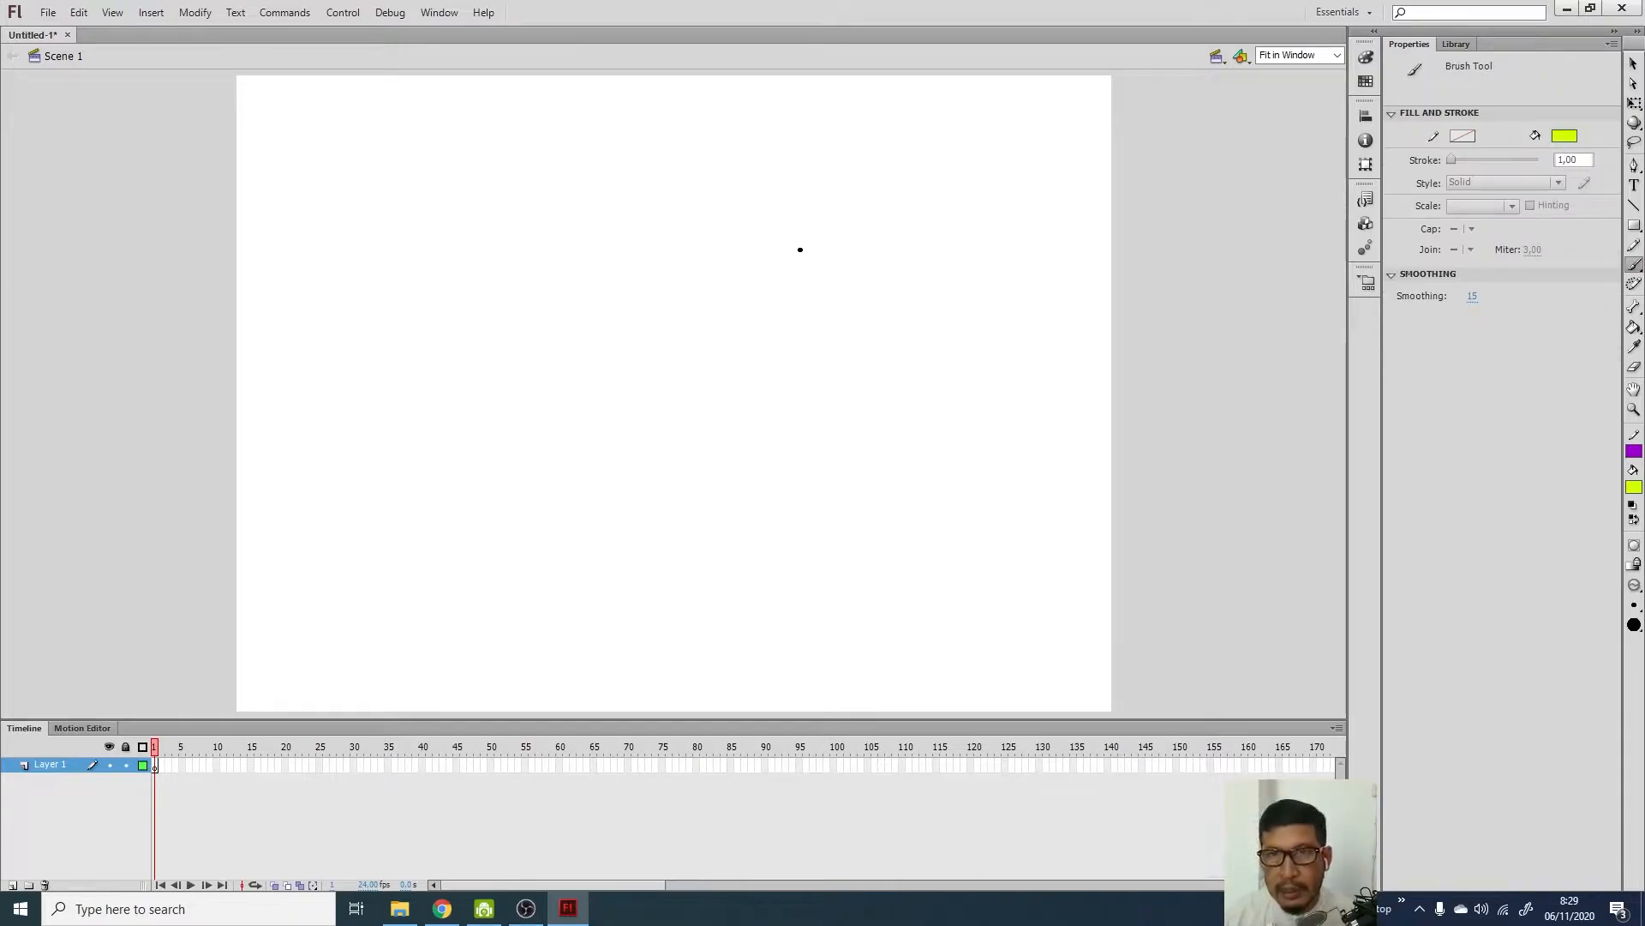
mouse_move(497, 248)
left_mouse_down()
mouse_move(617, 230)
mouse_move(863, 286)
mouse_move(880, 352)
left_mouse_up()
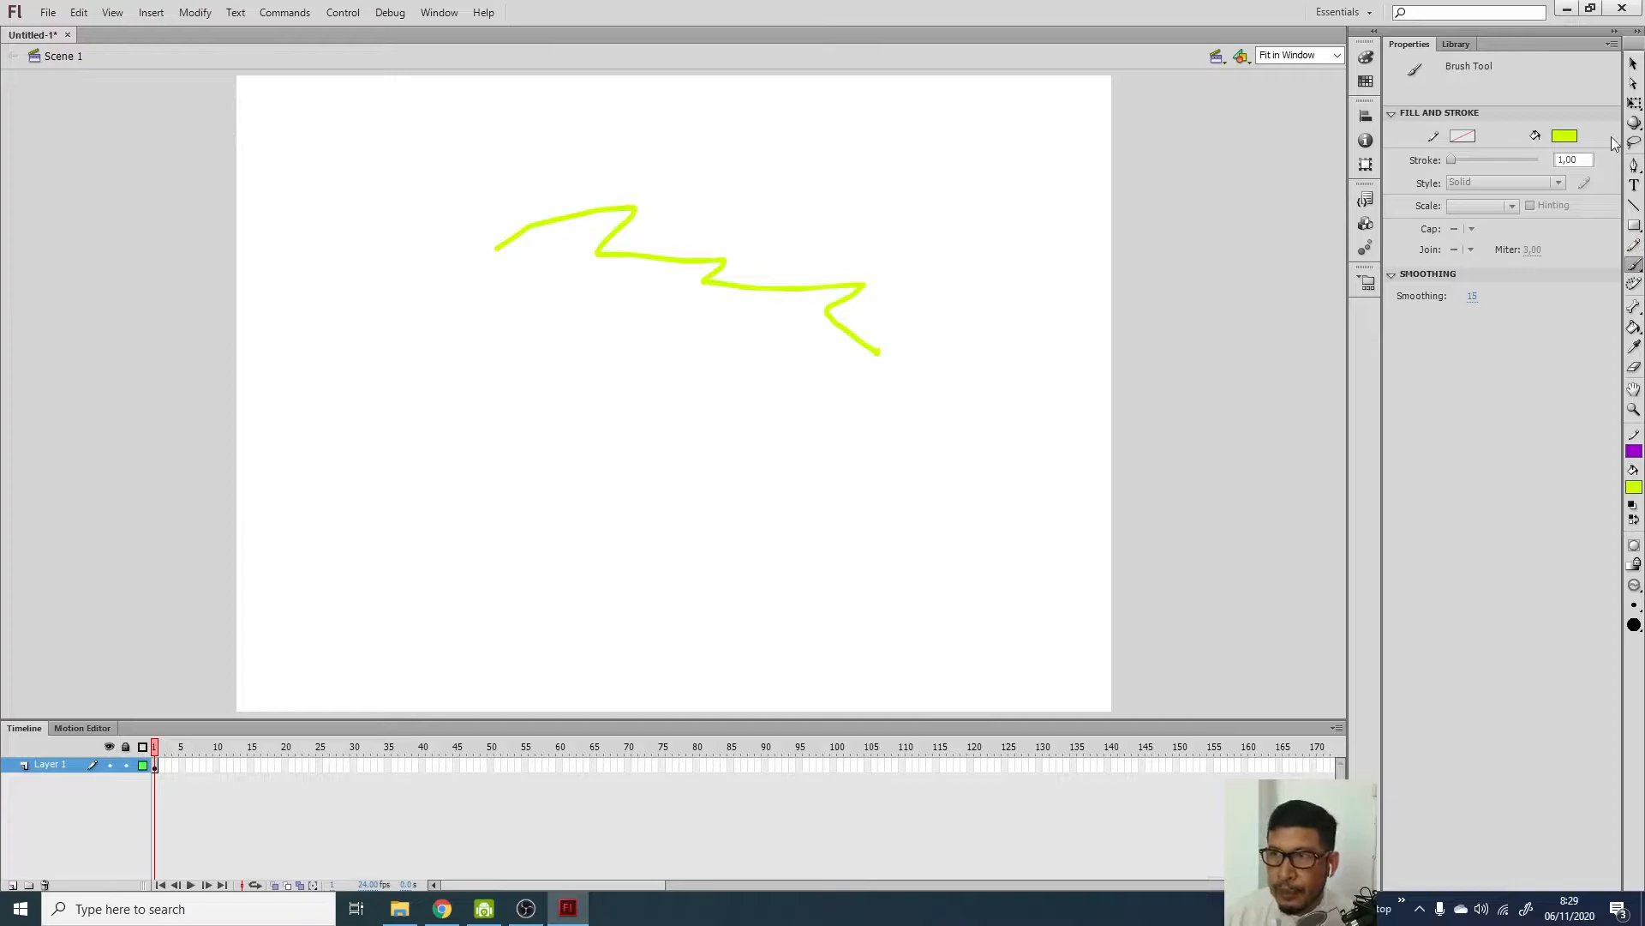
left_click(1634, 64)
mouse_move(448, 173)
left_mouse_down()
mouse_move(804, 250)
mouse_move(1043, 439)
left_mouse_up()
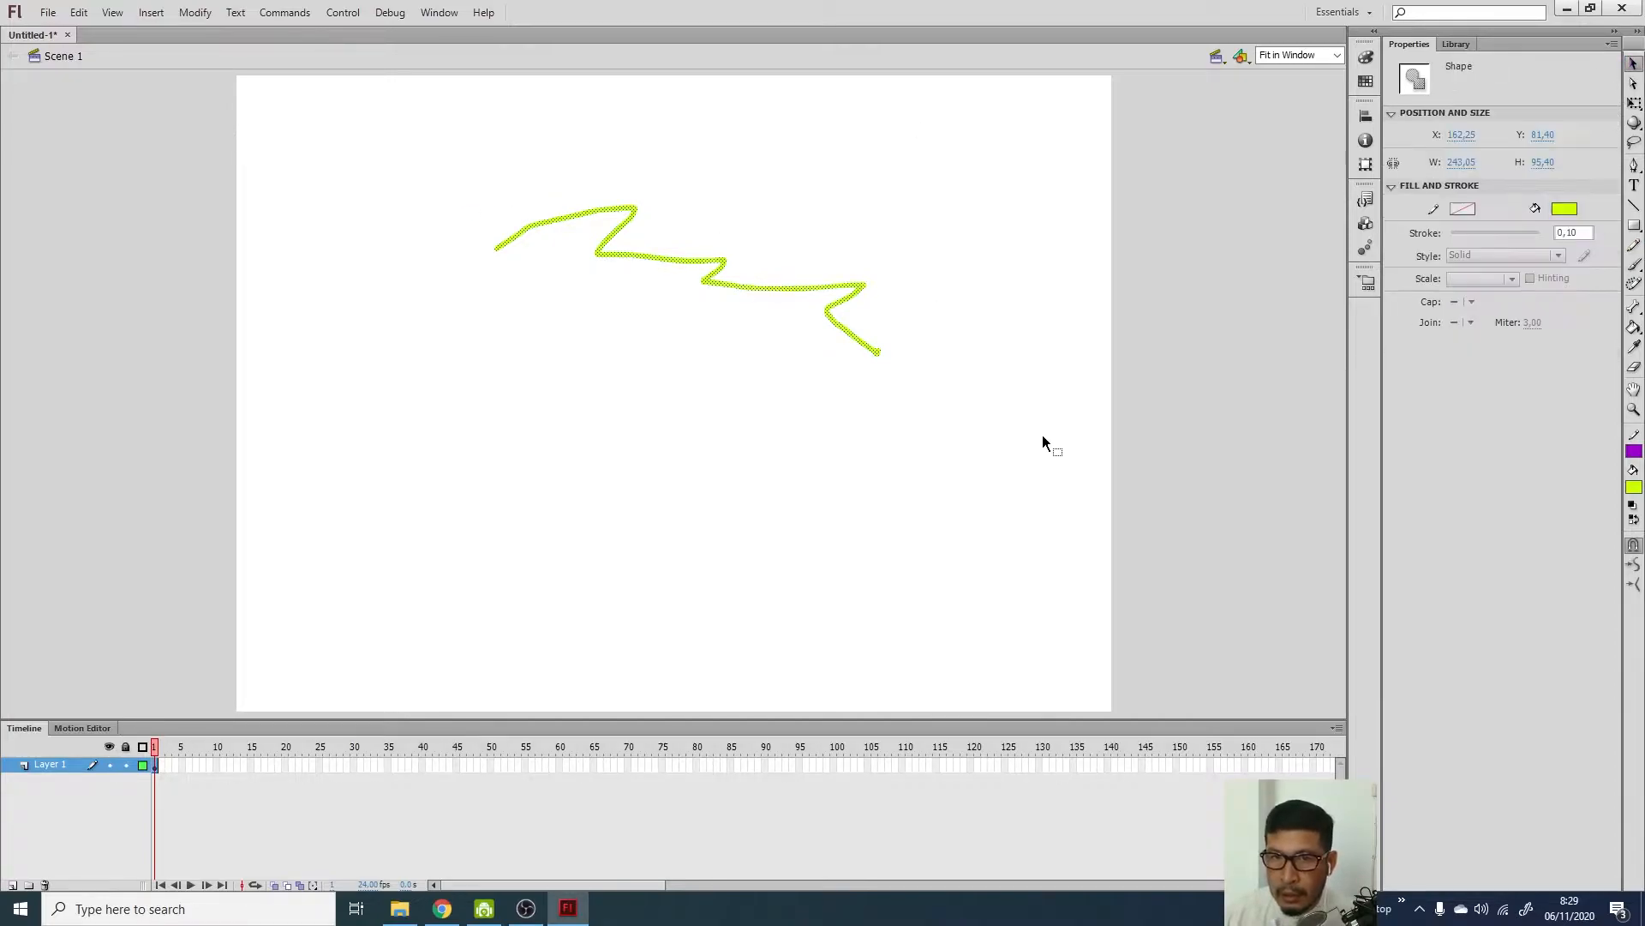
key("Delete")
left_click(1634, 266)
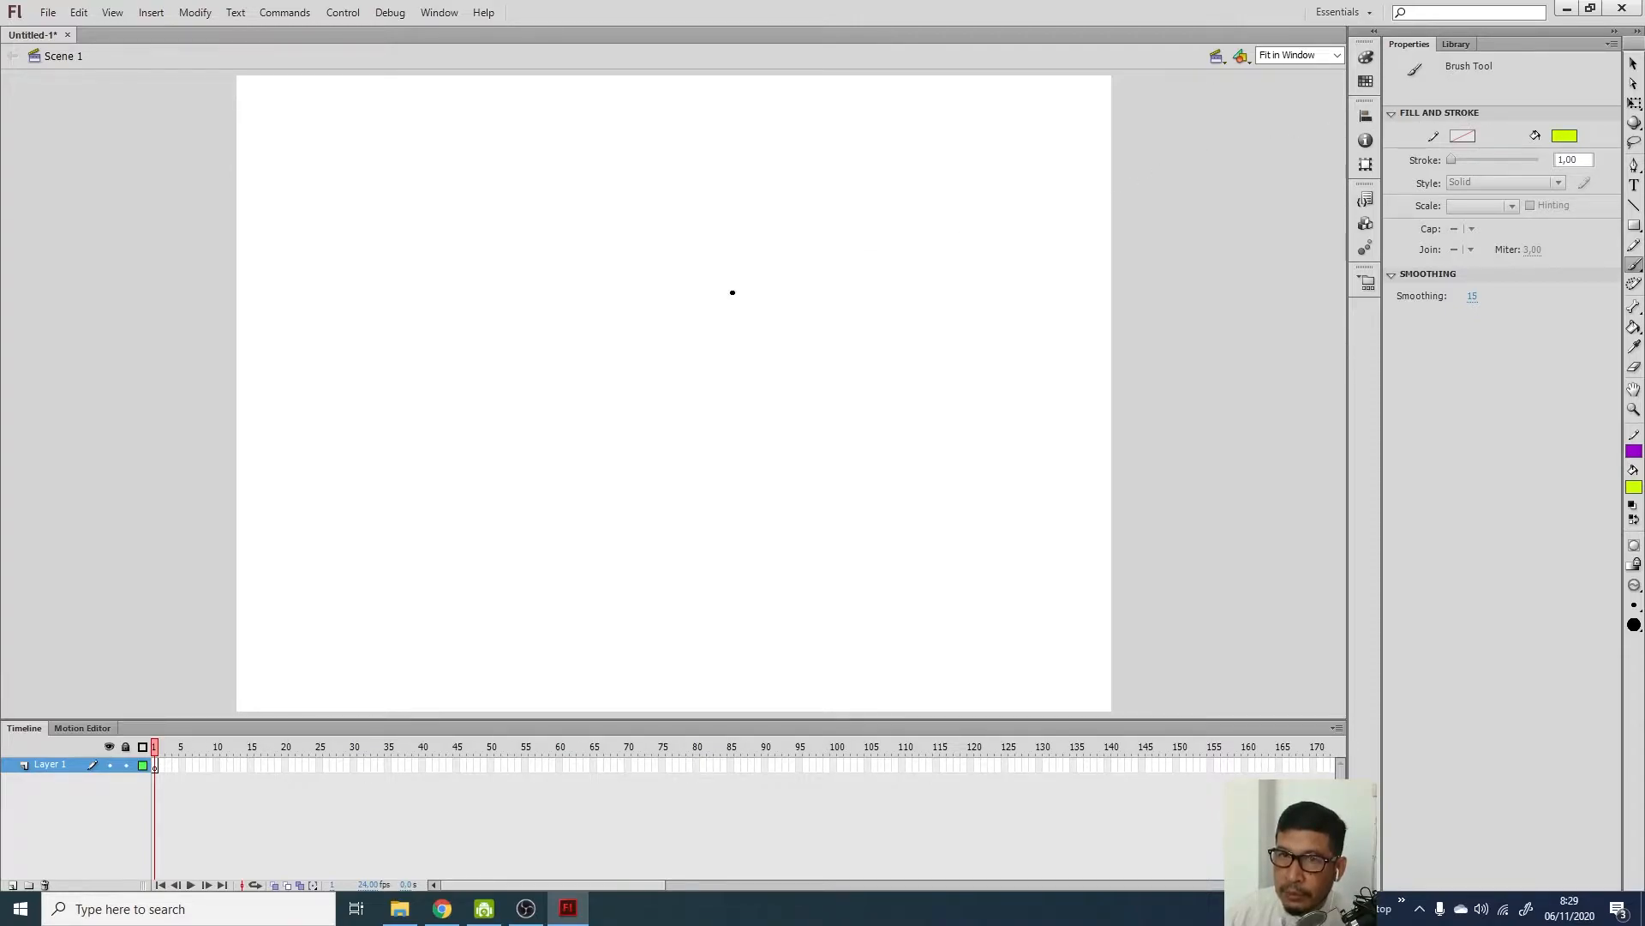
Paint a thick yellow-green horizontal stroke across the upper stage using a larger brush size
left_click(1635, 605)
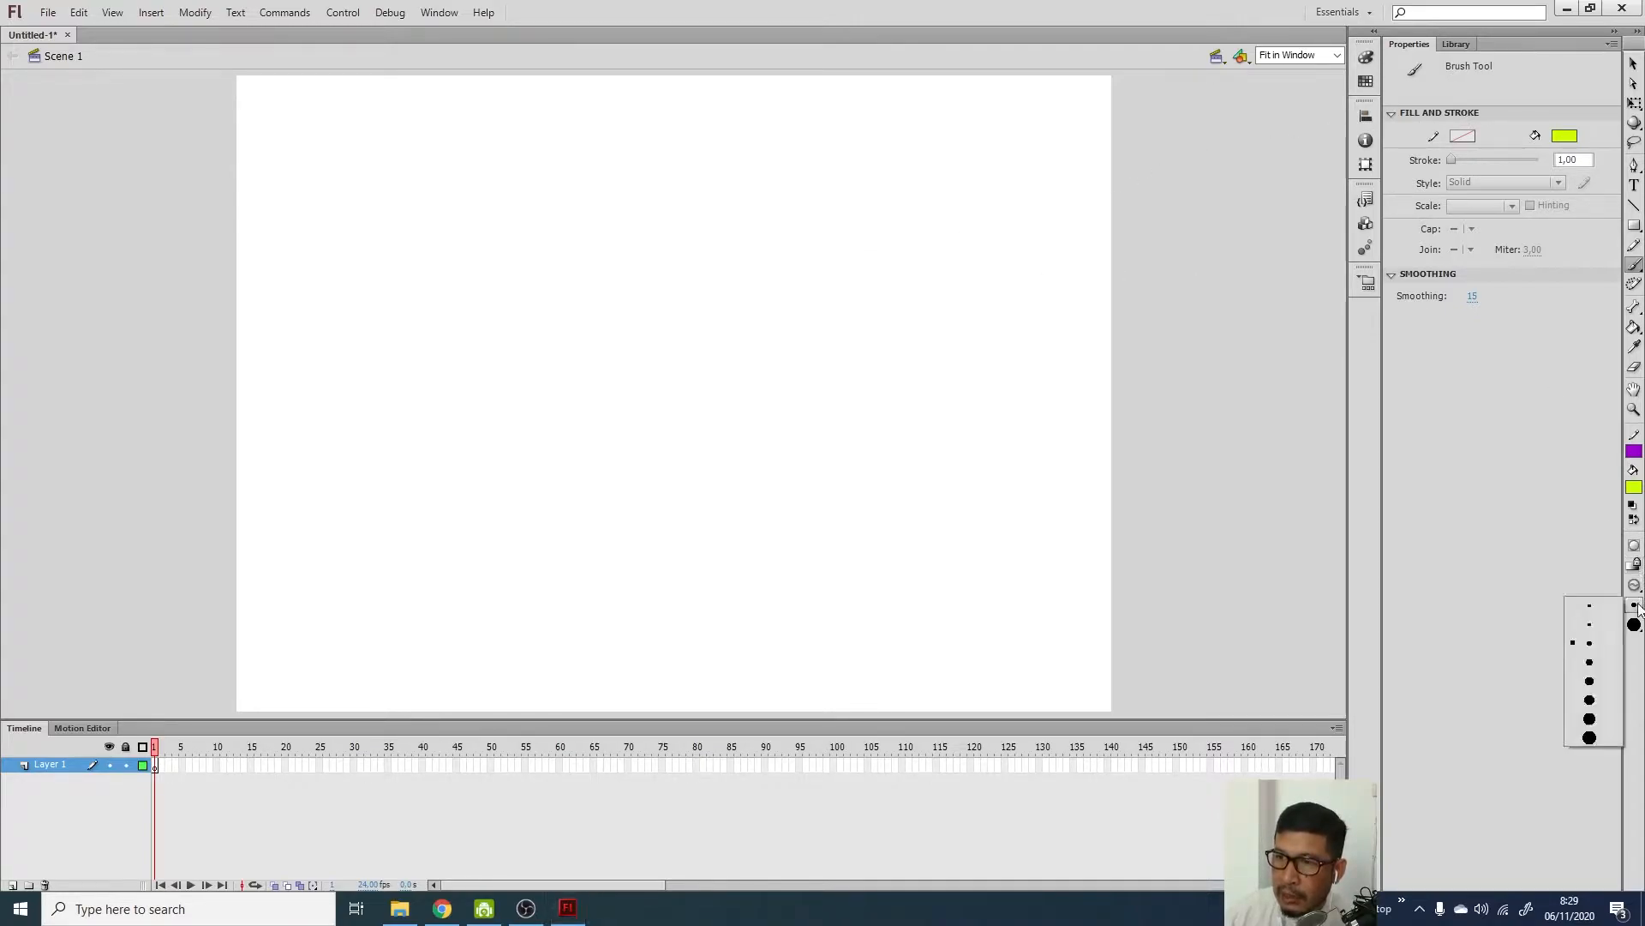
left_click(1590, 701)
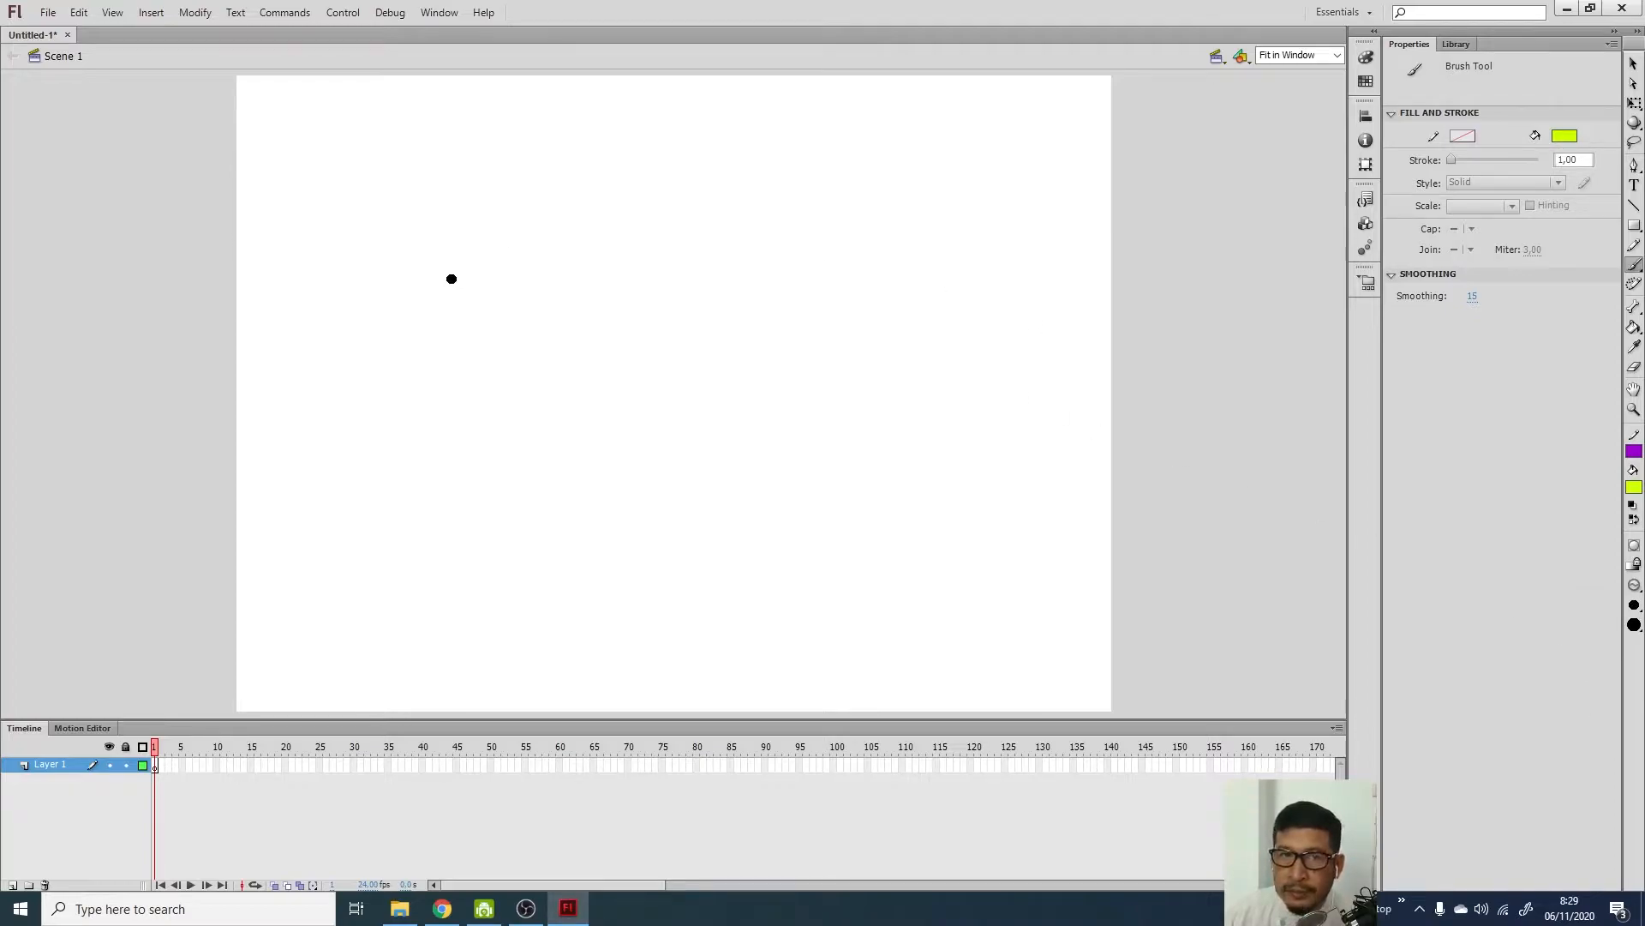
mouse_move(442, 271)
left_mouse_down()
mouse_move(558, 286)
mouse_move(906, 268)
left_mouse_up()
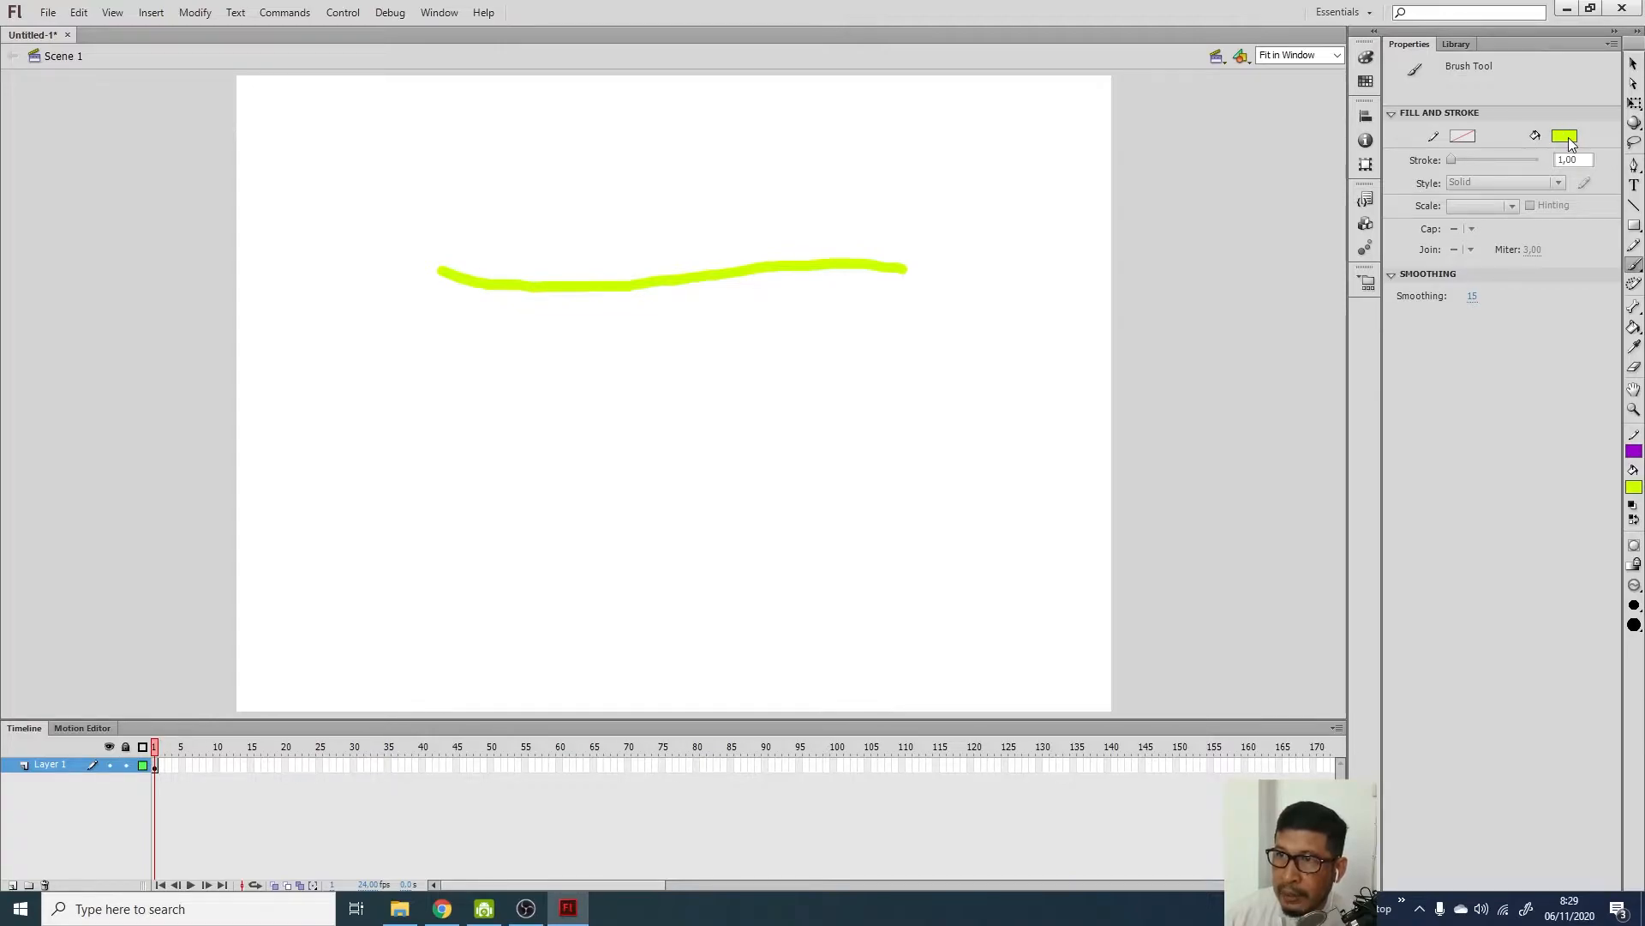
left_click(1635, 246)
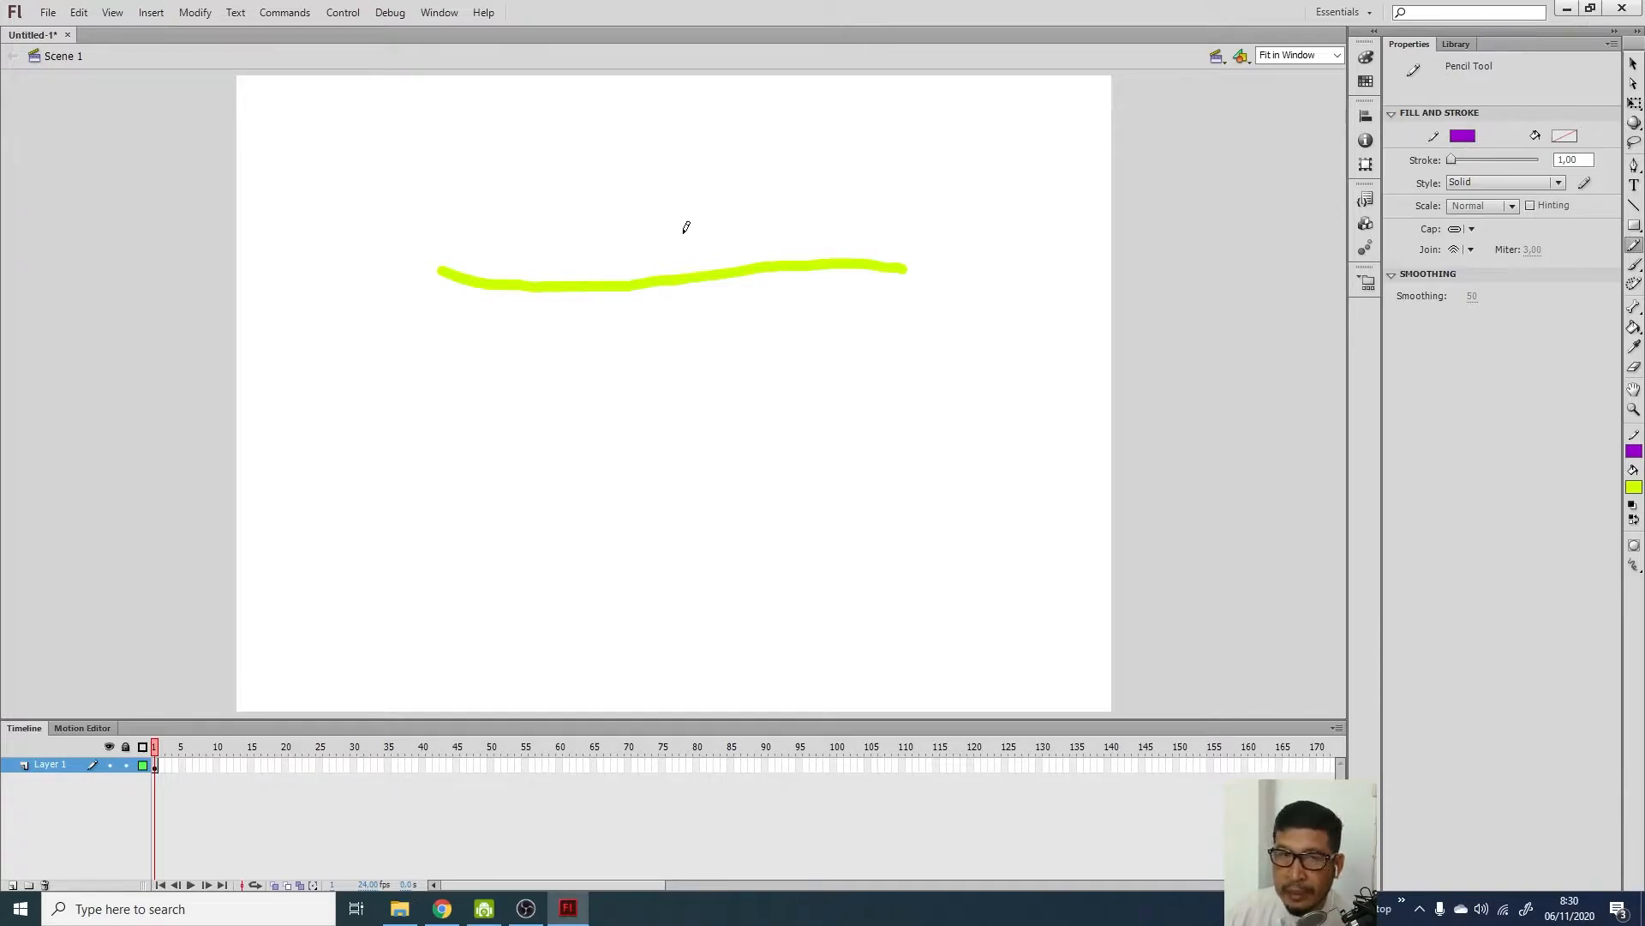
Set Pencil mode to Smooth and draw a thin purple line just beneath the yellow-green stroke
mouse_move(439, 292)
left_mouse_down()
mouse_move(524, 323)
mouse_move(773, 291)
mouse_move(906, 296)
left_mouse_up()
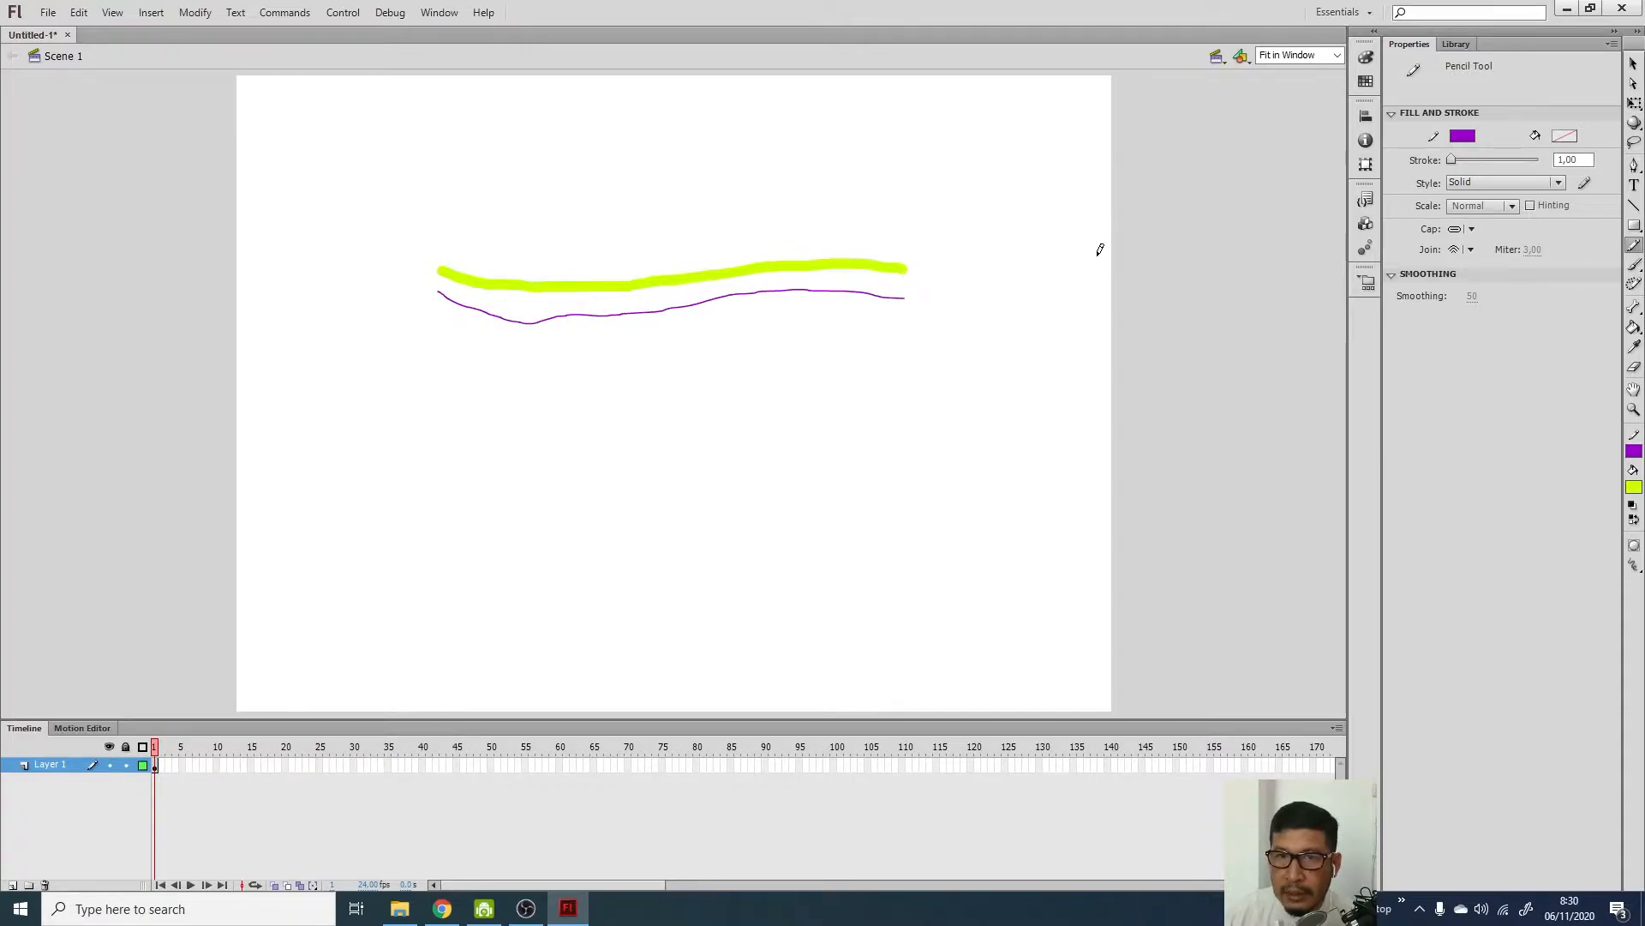
key("ctrl+z")
left_click(1634, 567)
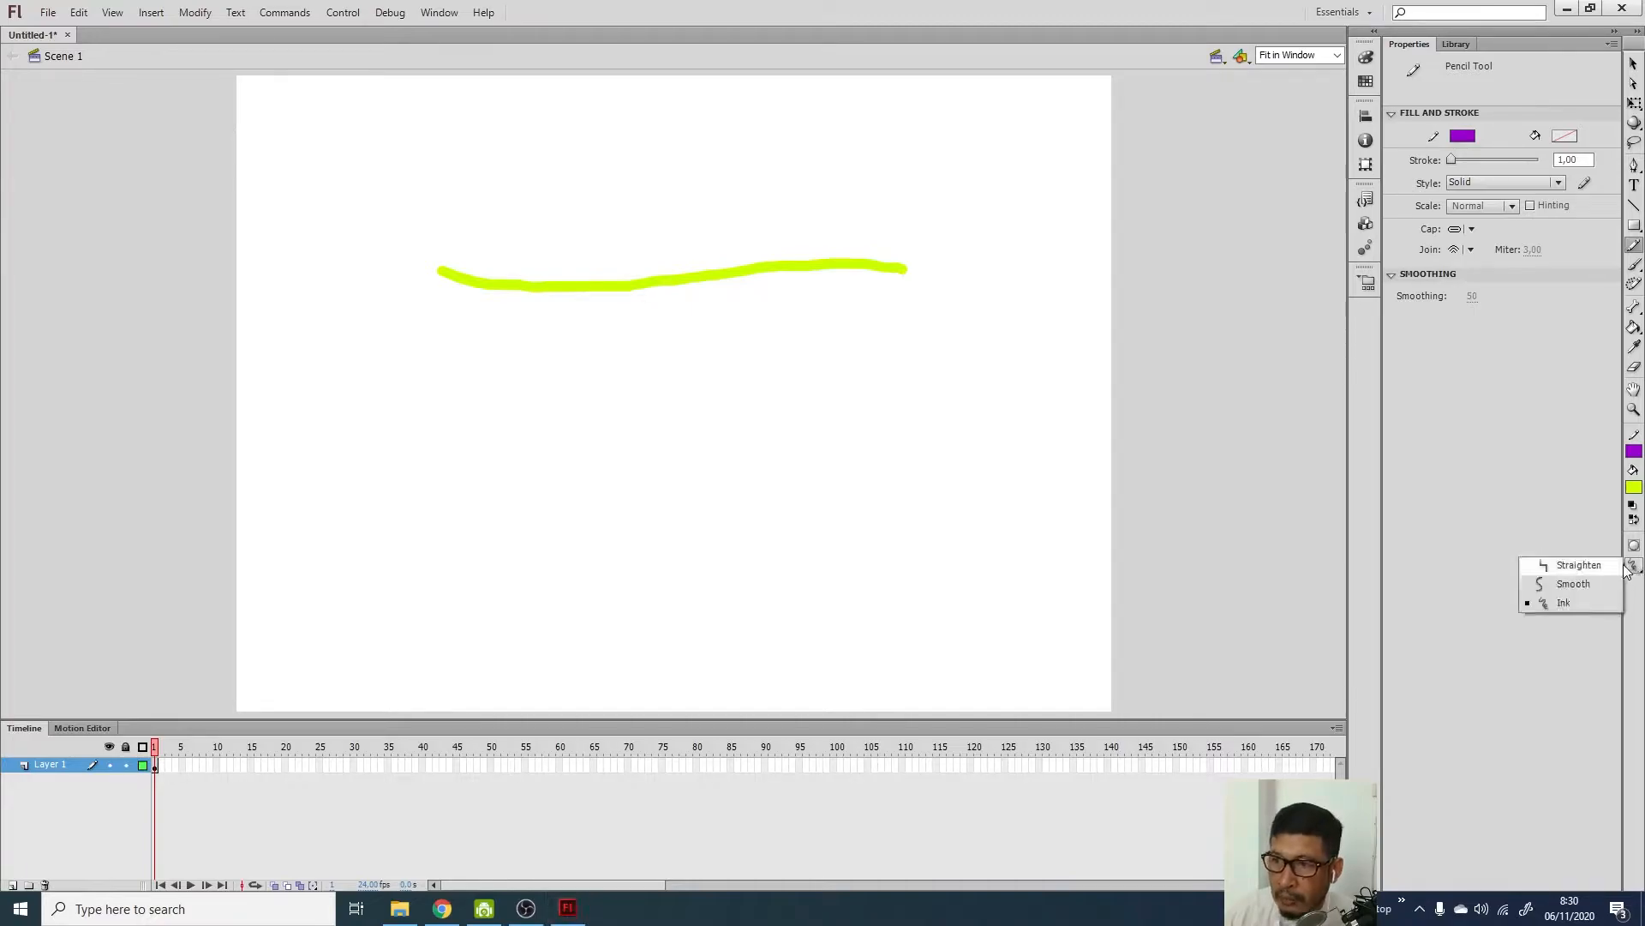
left_click(1586, 580)
mouse_move(440, 306)
left_mouse_down()
mouse_move(533, 339)
mouse_move(692, 312)
mouse_move(877, 318)
left_mouse_up()
key("ctrl+z")
mouse_move(439, 305)
left_mouse_down()
mouse_move(774, 296)
mouse_move(915, 313)
left_mouse_up()
key("ctrl+z")
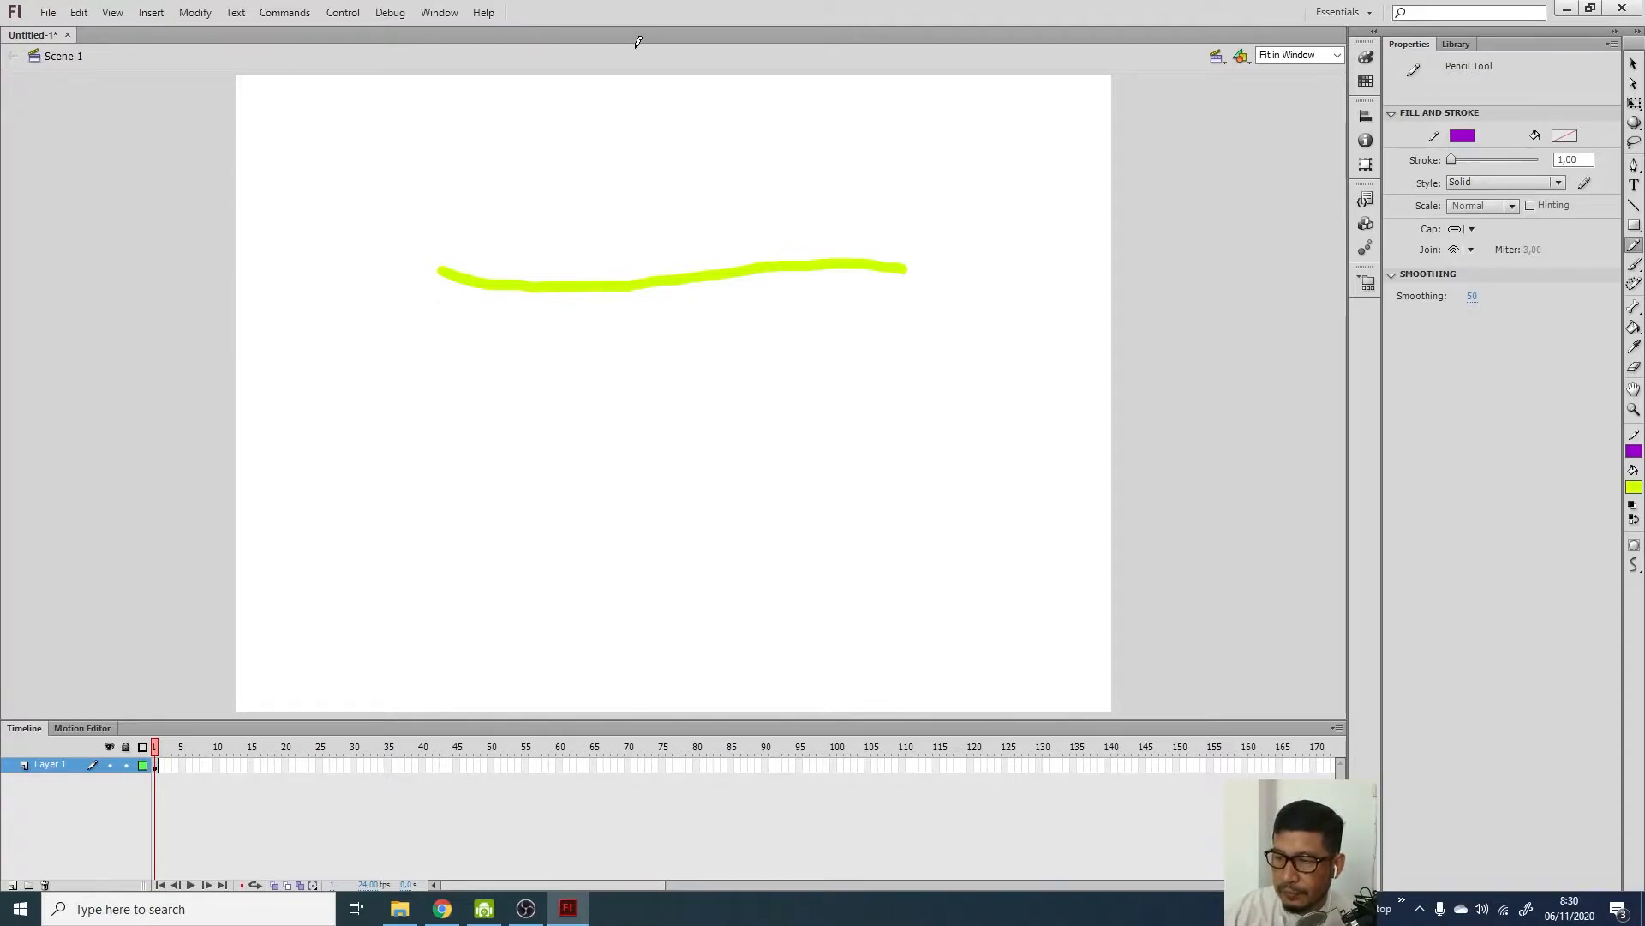
left_click(985, 795)
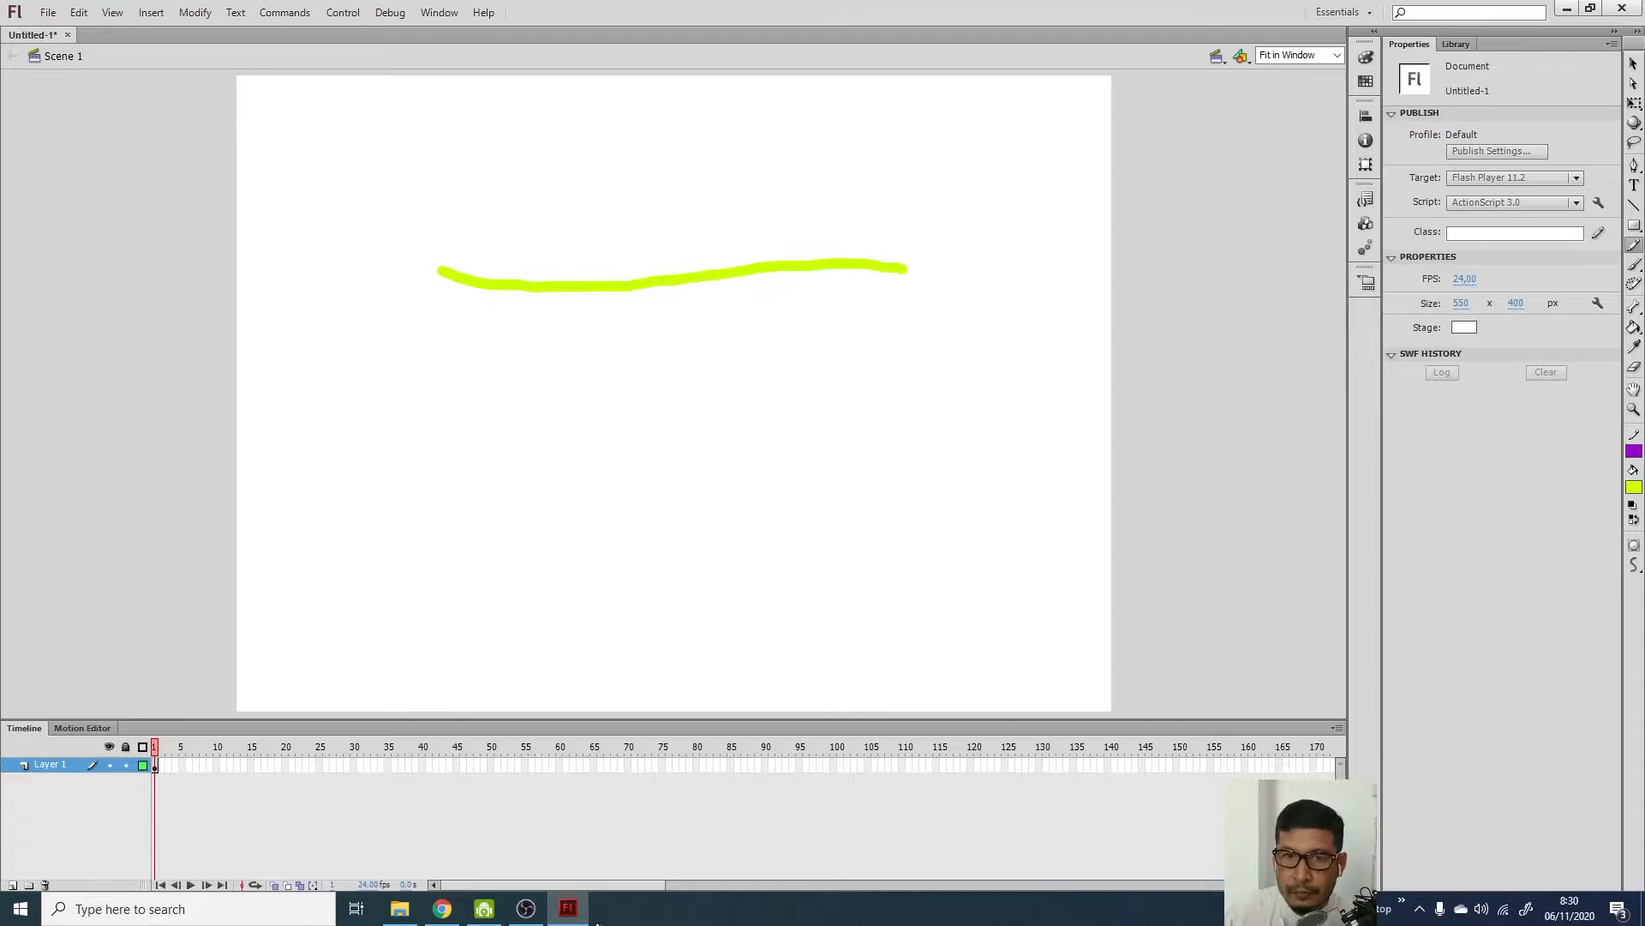
mouse_move(435, 299)
left_mouse_down()
mouse_move(564, 317)
mouse_move(811, 286)
mouse_move(904, 317)
left_mouse_up()
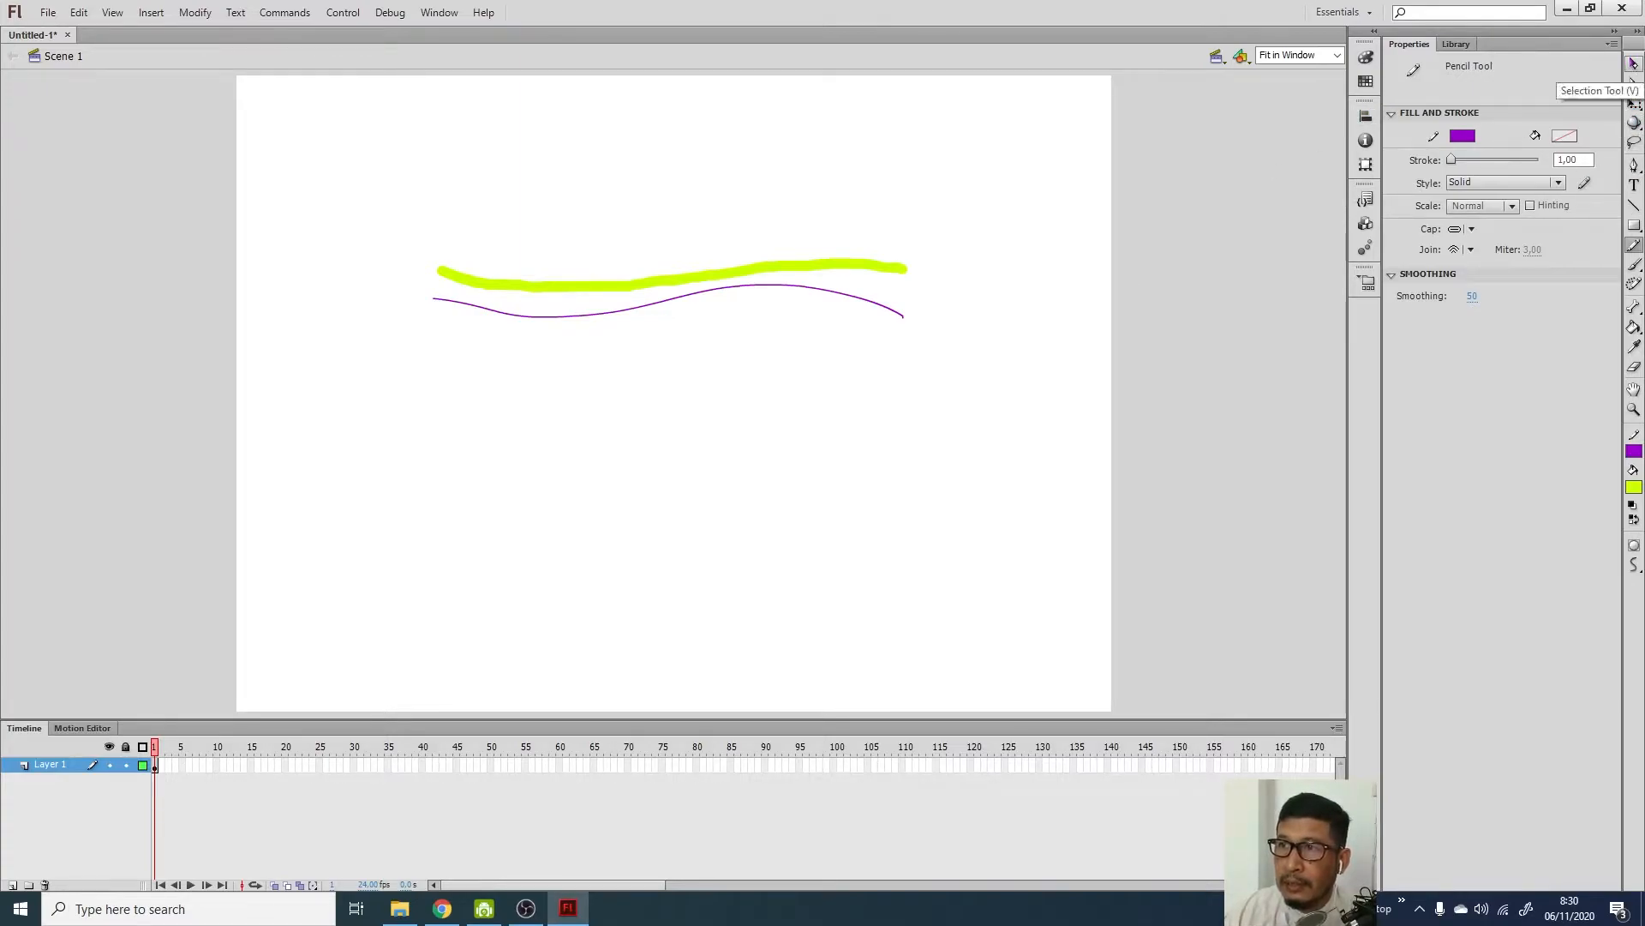
Bend the purple line down into two dips with the Selection tool
left_click(1634, 64)
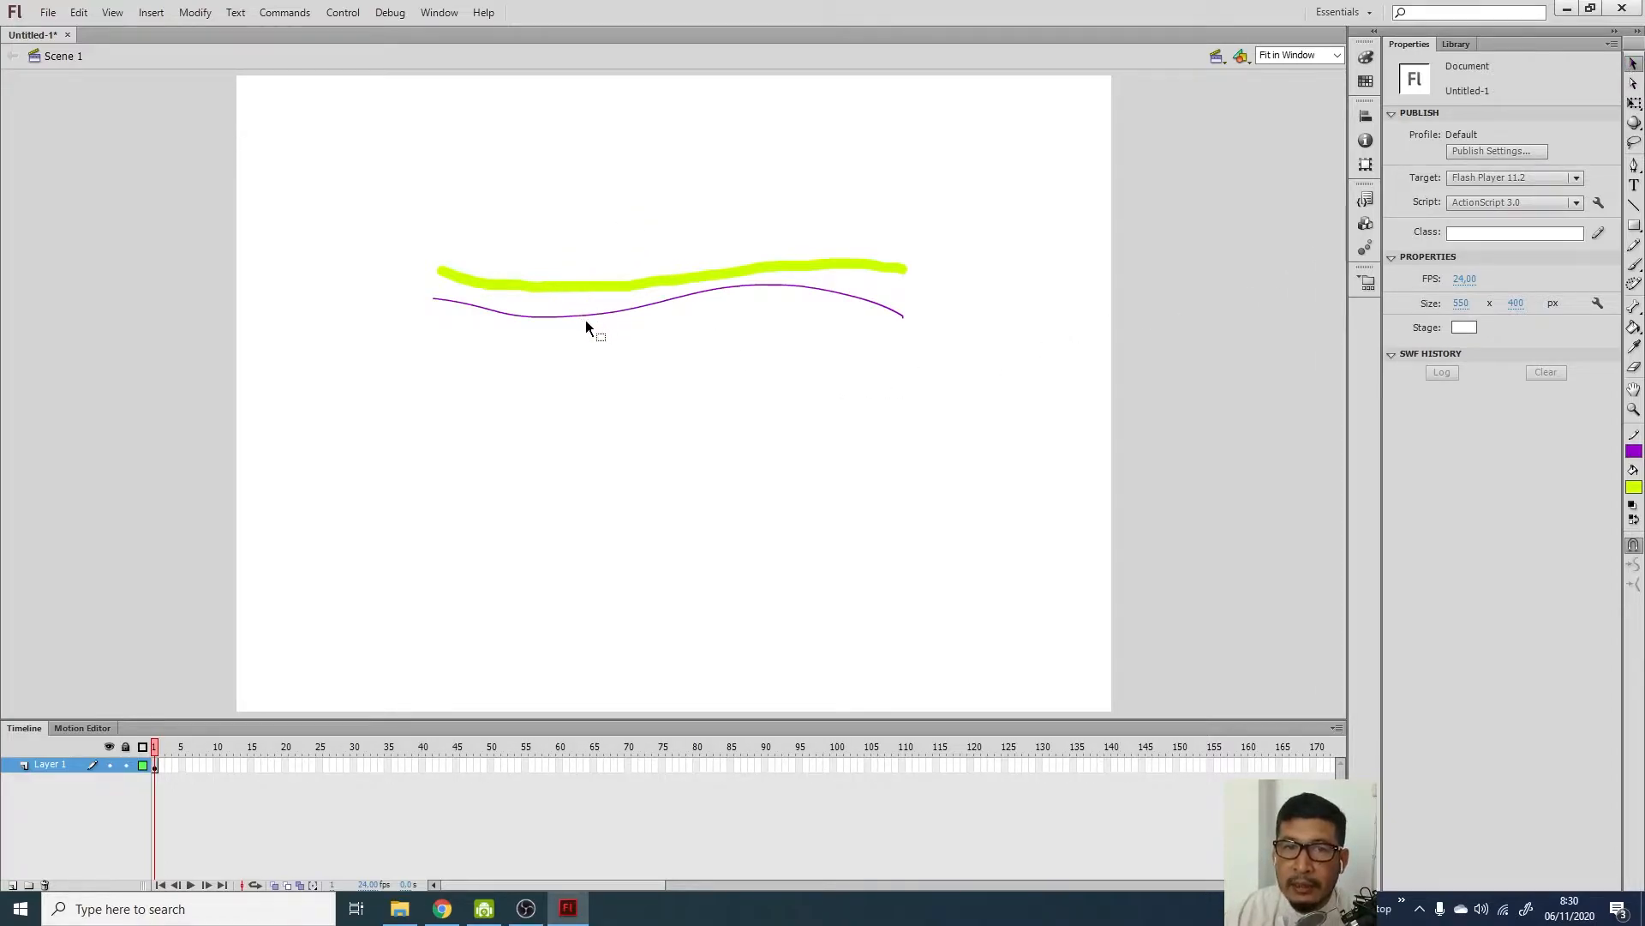
left_click_drag(574, 316, 574, 345)
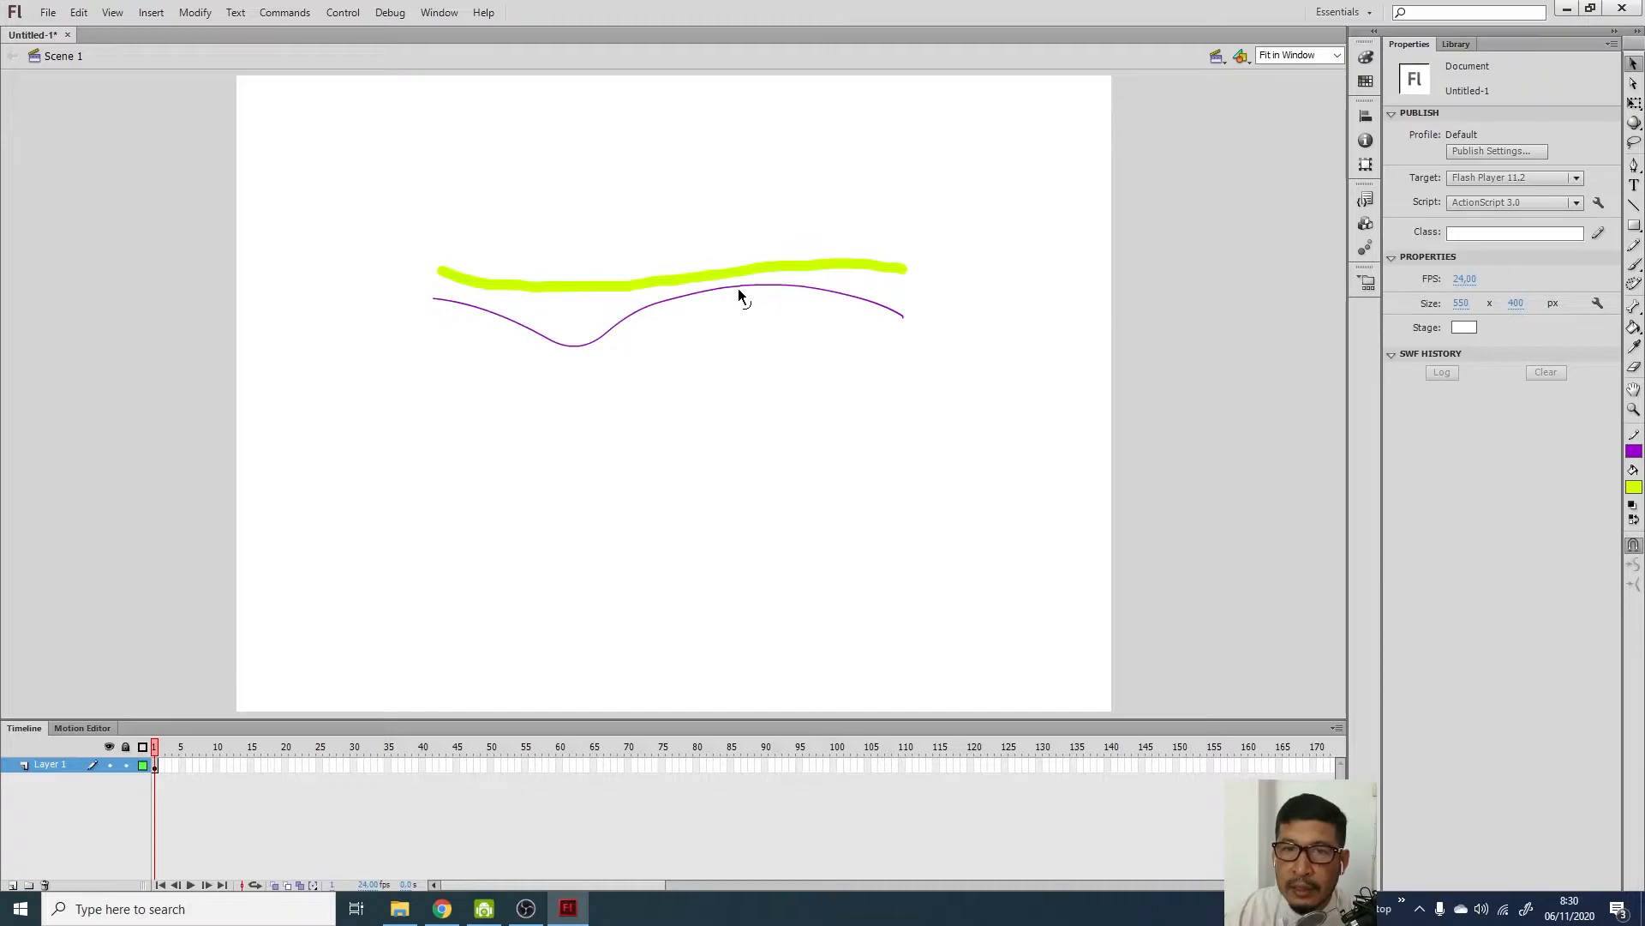
left_click_drag(739, 286, 735, 343)
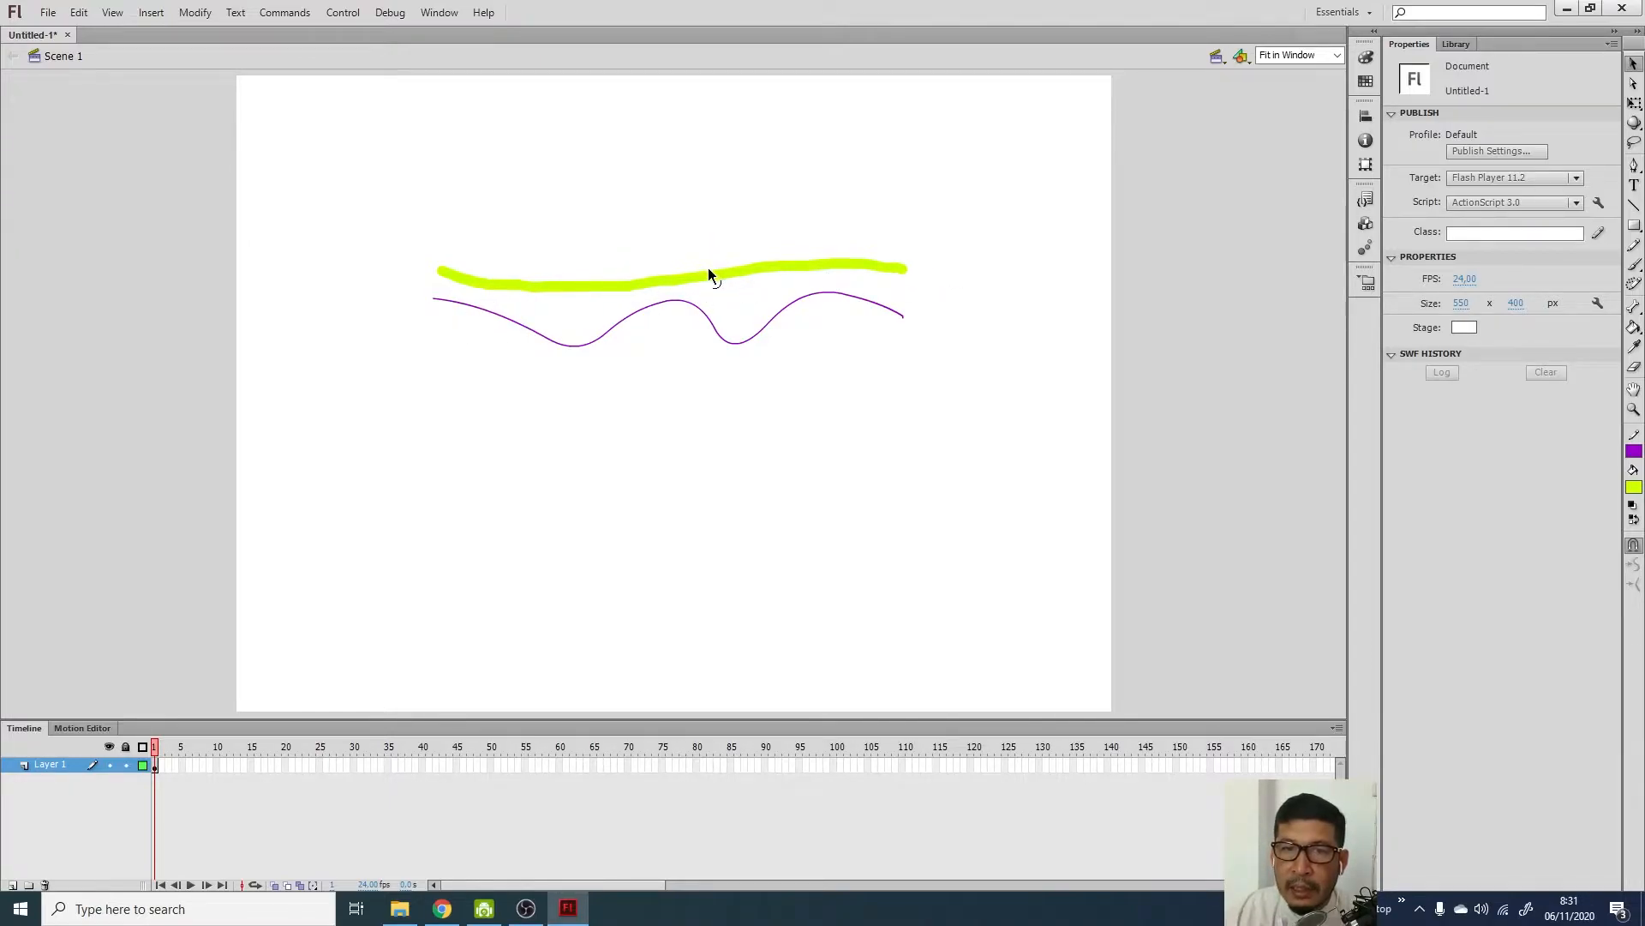
Pull the yellow-green stroke's edges into a small spike and a rounded bulge
mouse_move(708, 268)
left_mouse_down()
mouse_move(703, 237)
mouse_move(708, 306)
left_mouse_up()
left_click_drag(589, 281, 591, 233)
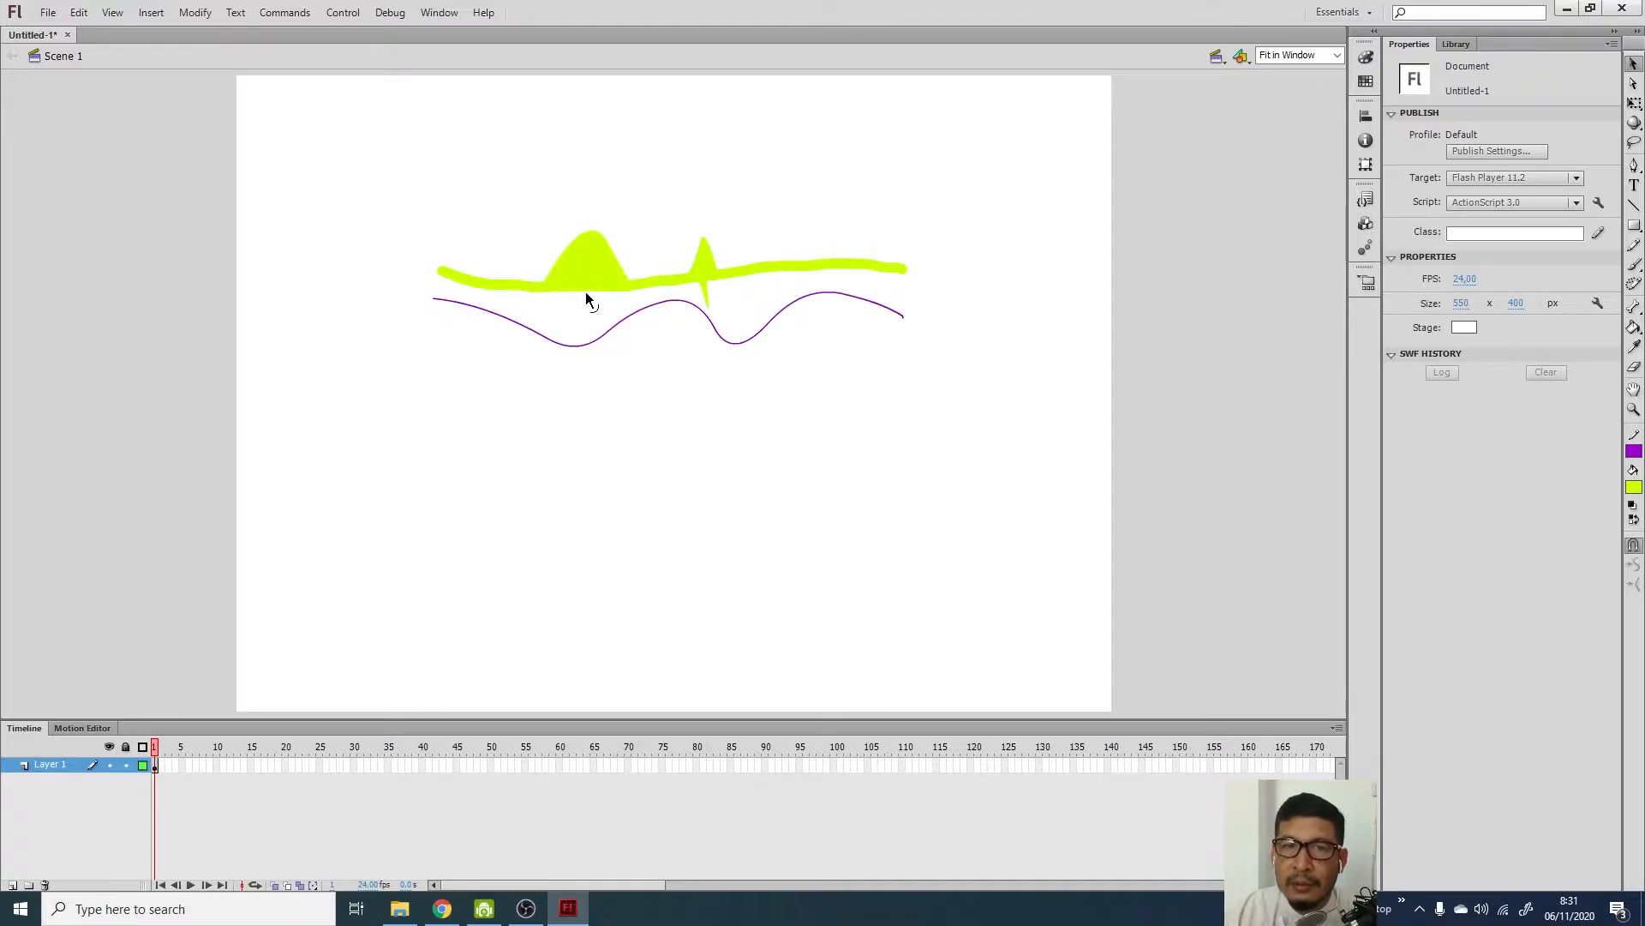
left_click_drag(584, 291, 588, 322)
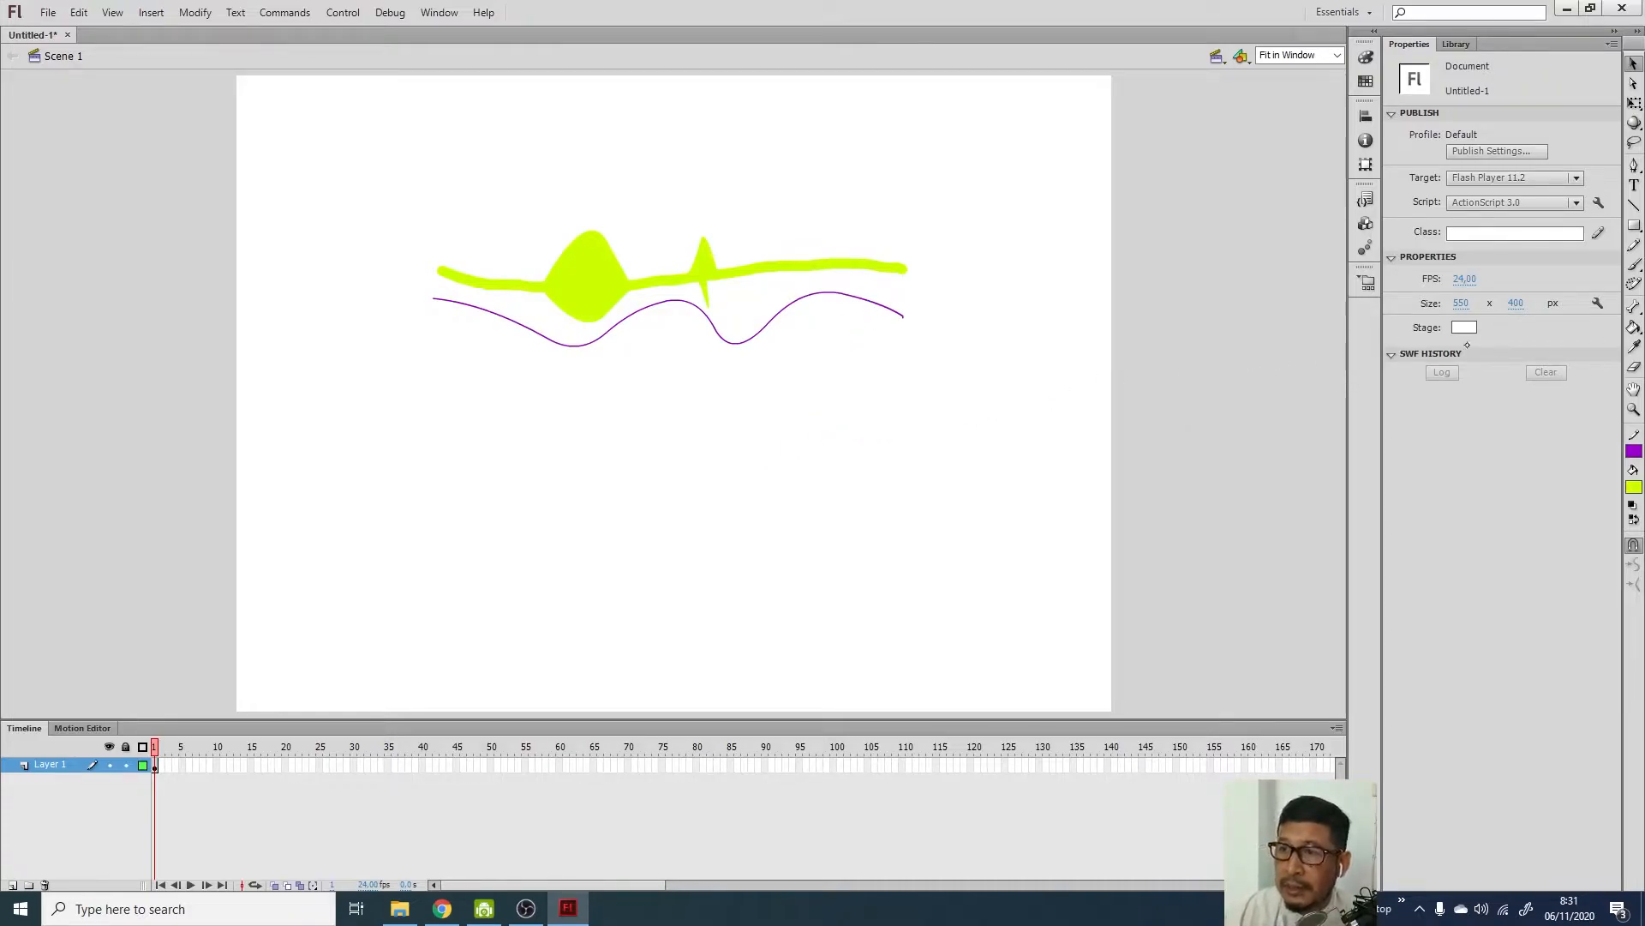
left_click(1635, 265)
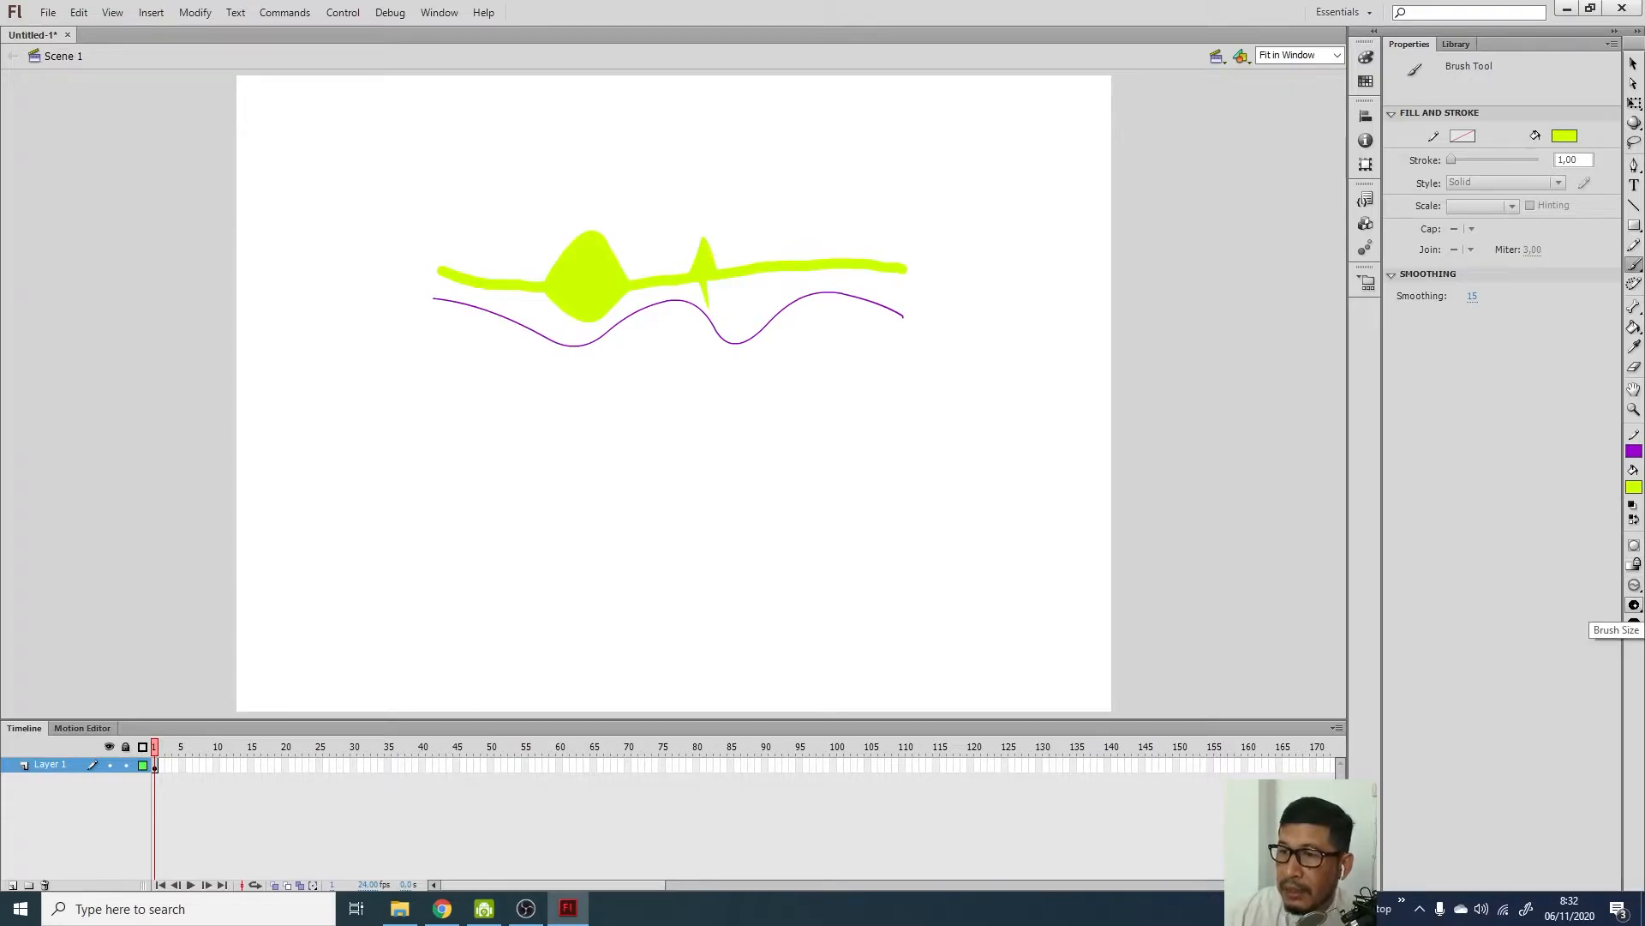
Paint a thin wavy yellow-green line below the purple one using the smallest brush size
left_click(1634, 606)
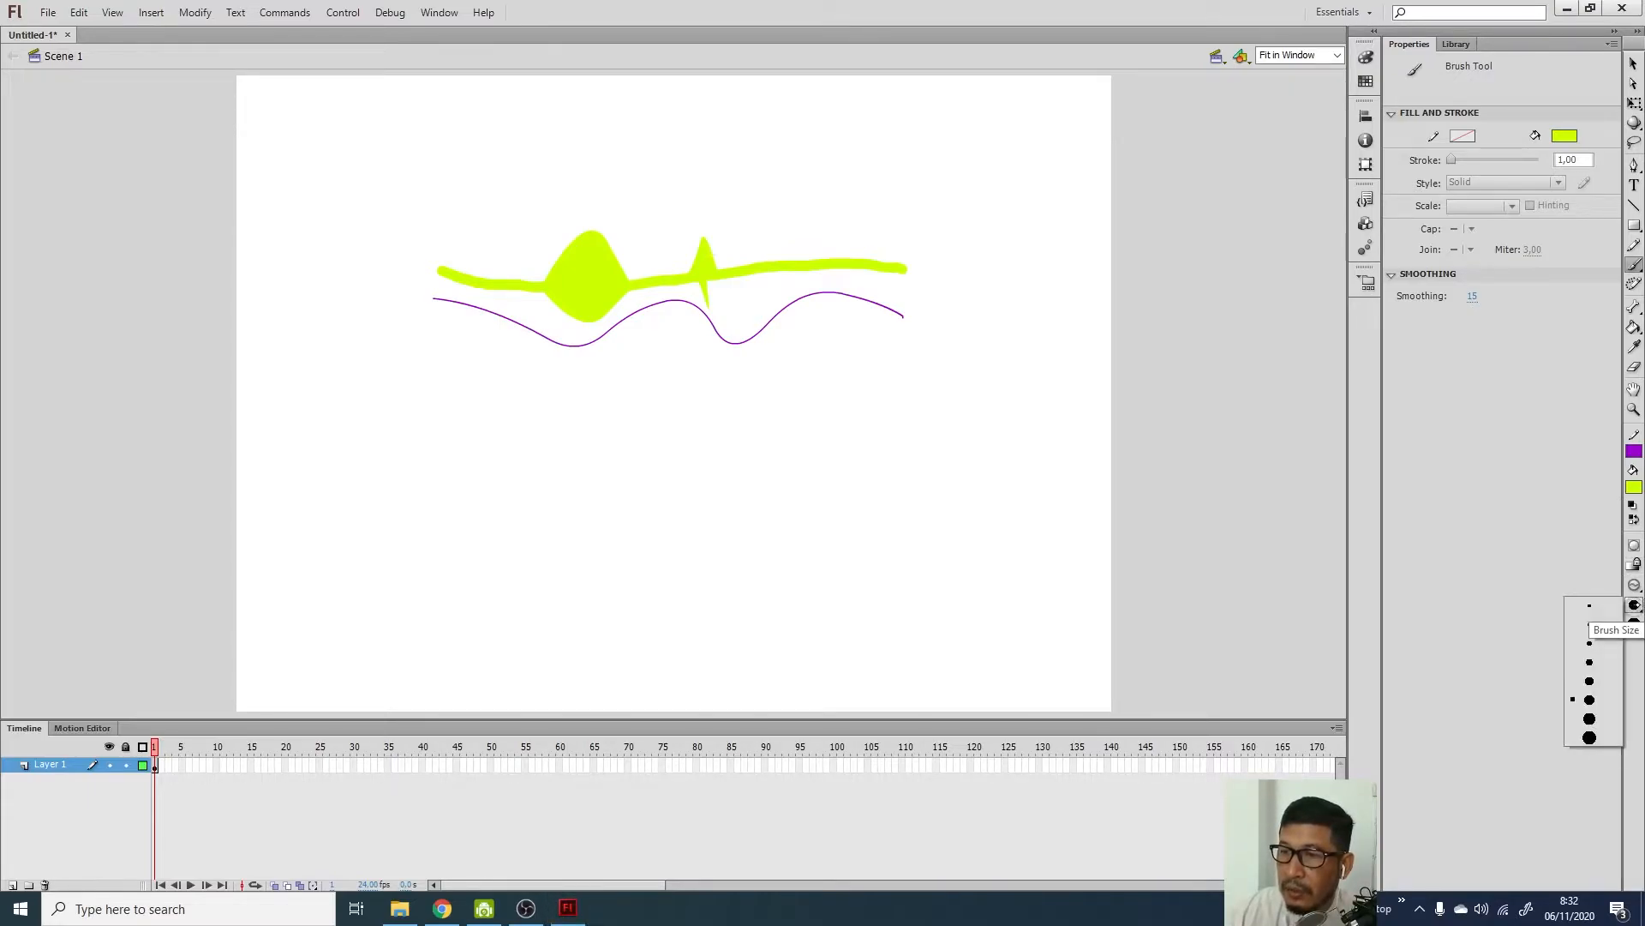
left_click(1589, 607)
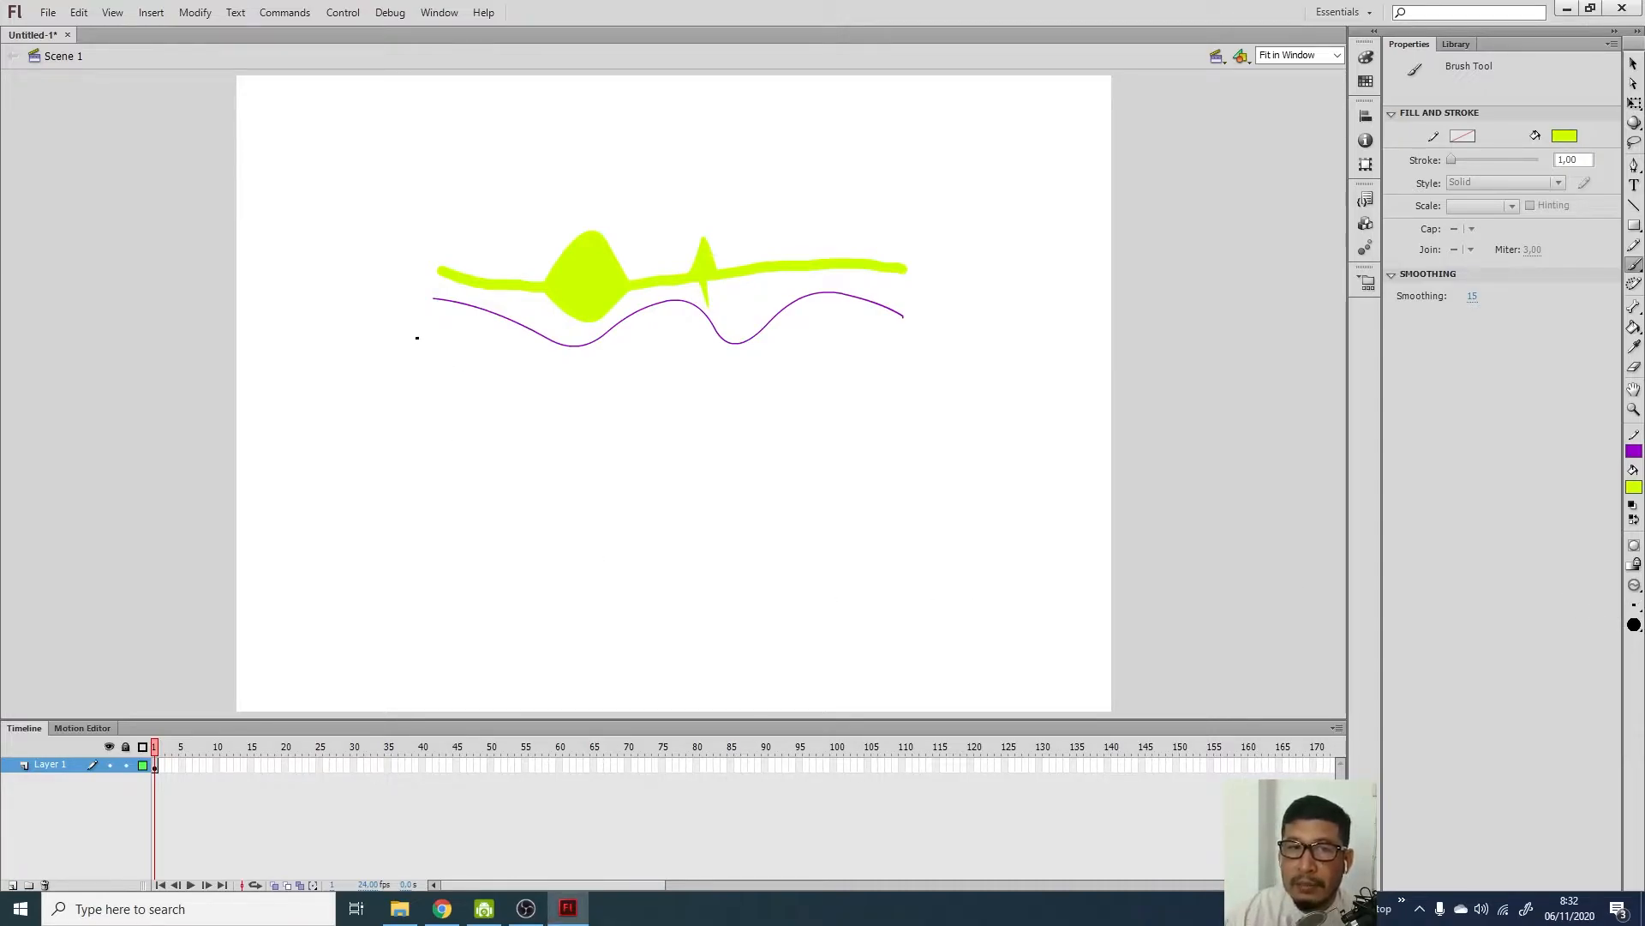
mouse_move(437, 339)
left_mouse_down()
mouse_move(562, 368)
mouse_move(673, 350)
mouse_move(774, 389)
mouse_move(861, 354)
mouse_move(939, 374)
left_mouse_up()
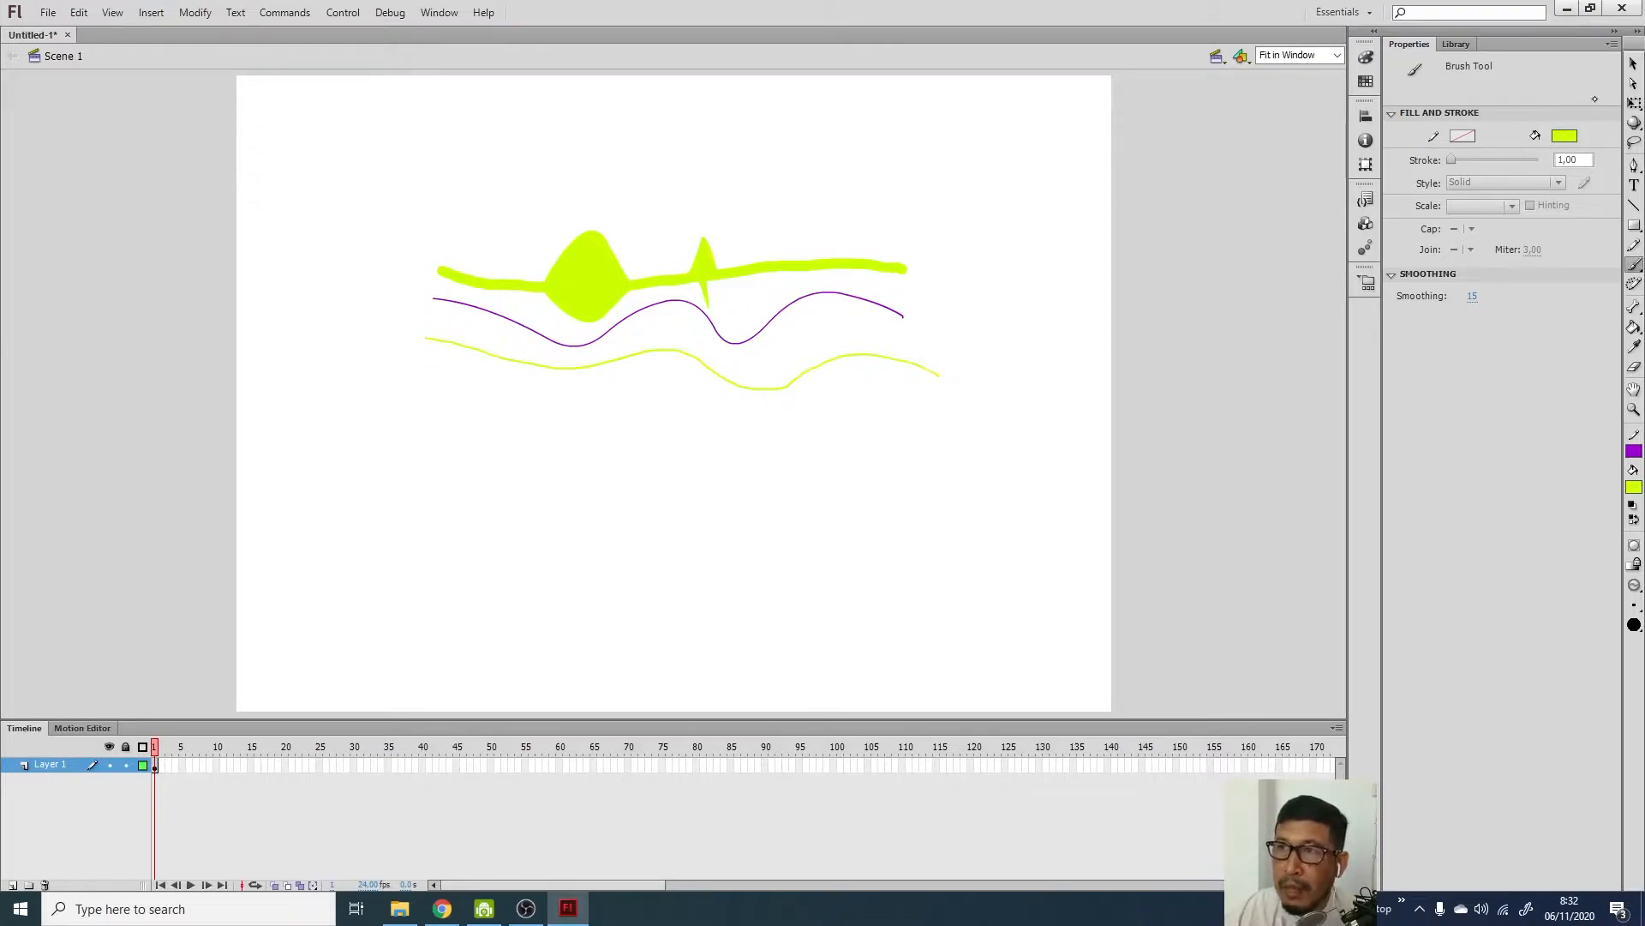
Drag a point on the thin wavy line down into a sharp spike right of centre
left_click(1633, 63)
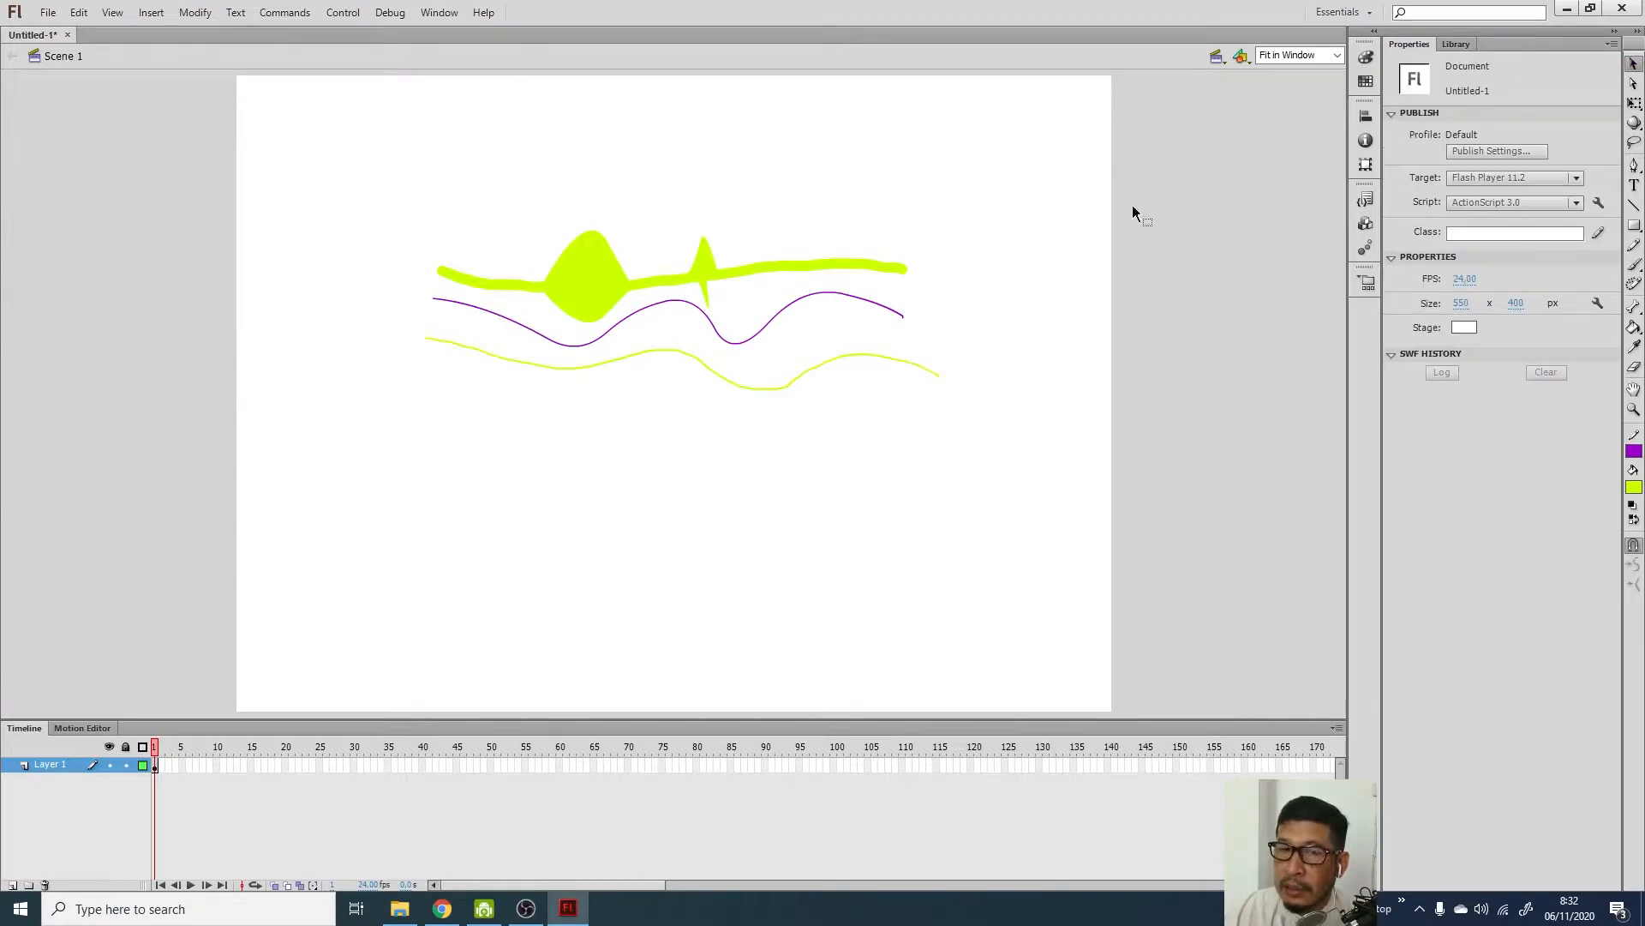
left_click(733, 387)
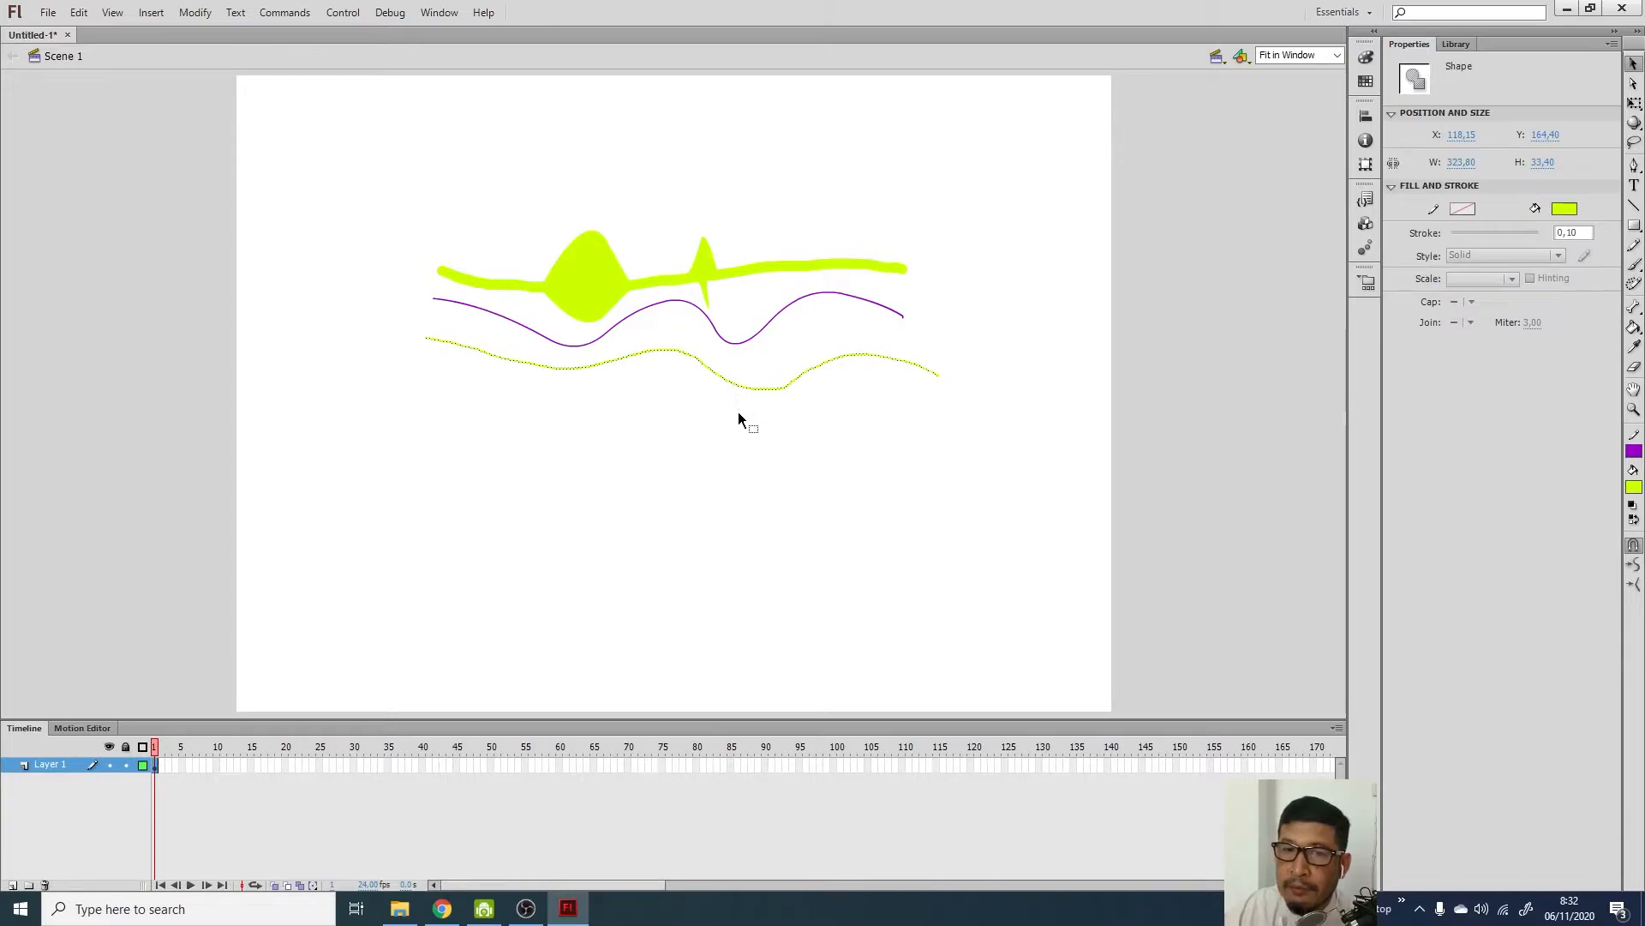
left_click(779, 423)
left_click_drag(763, 390, 755, 447)
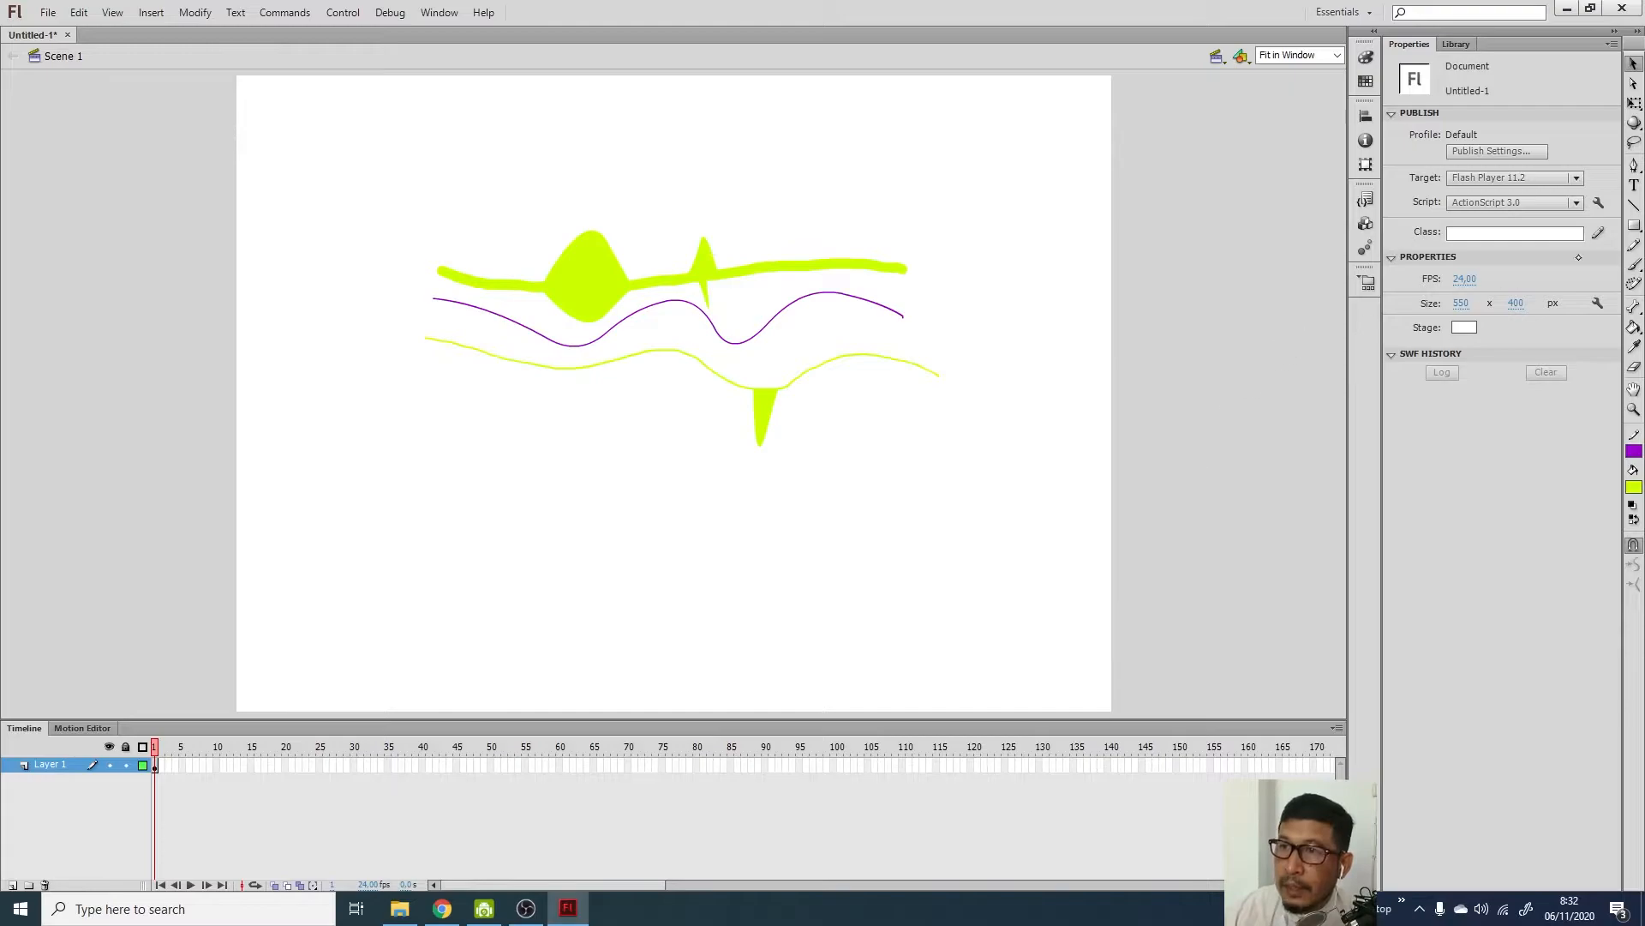
Change the brush fill colour from yellow-green to blue #3300FF
left_click(1634, 264)
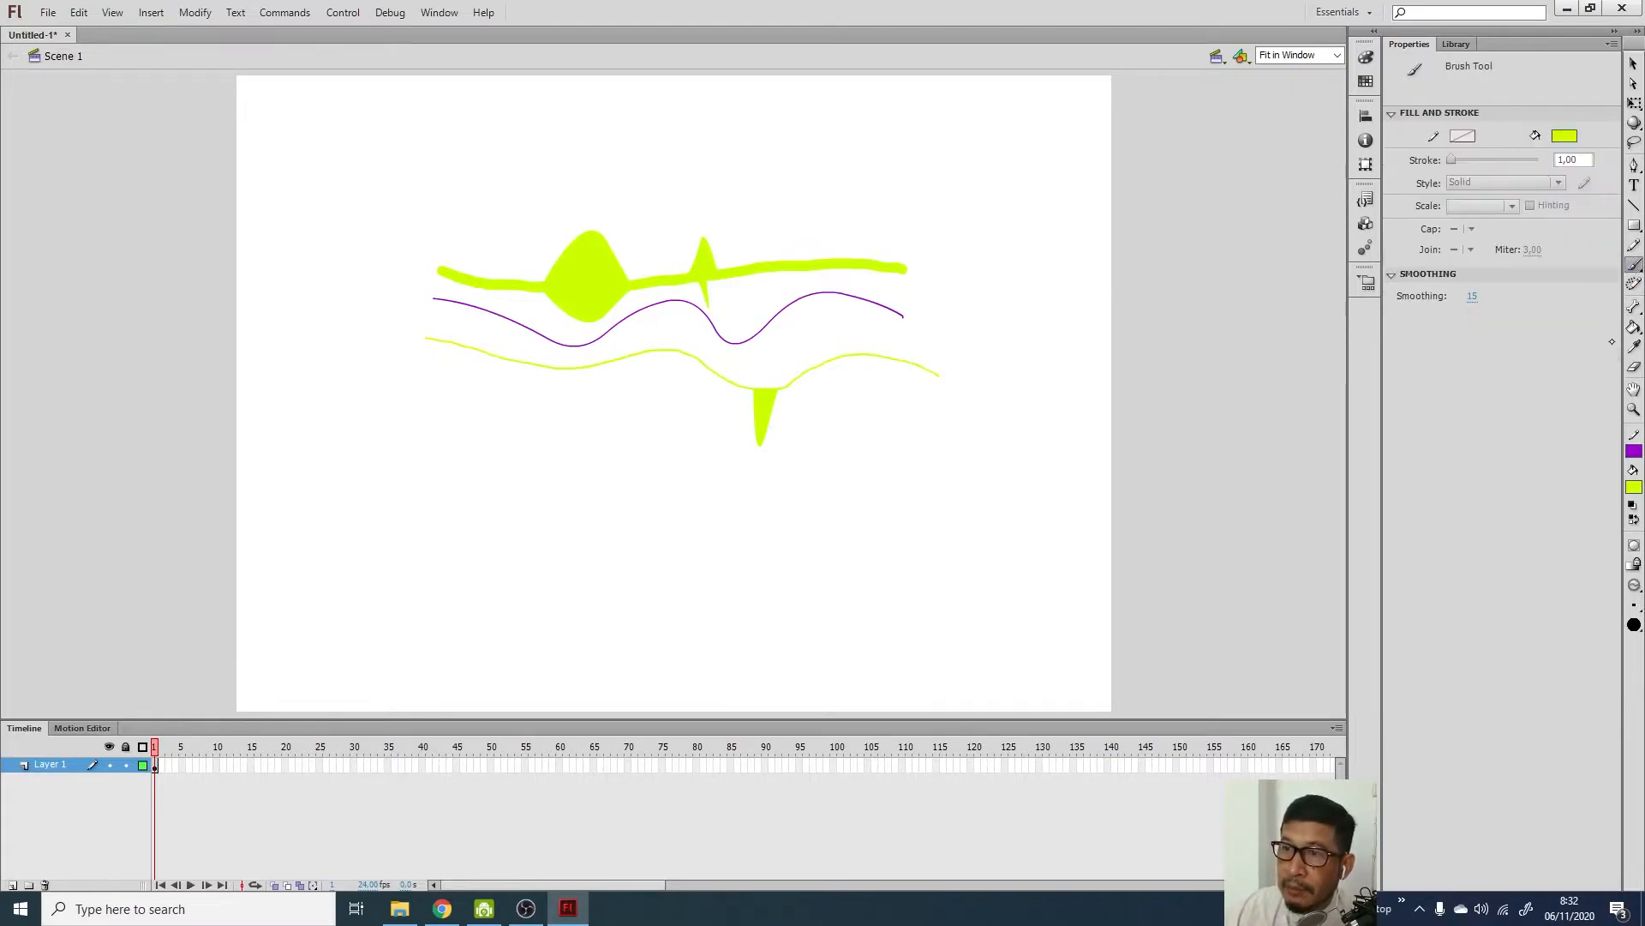
left_click(1635, 606)
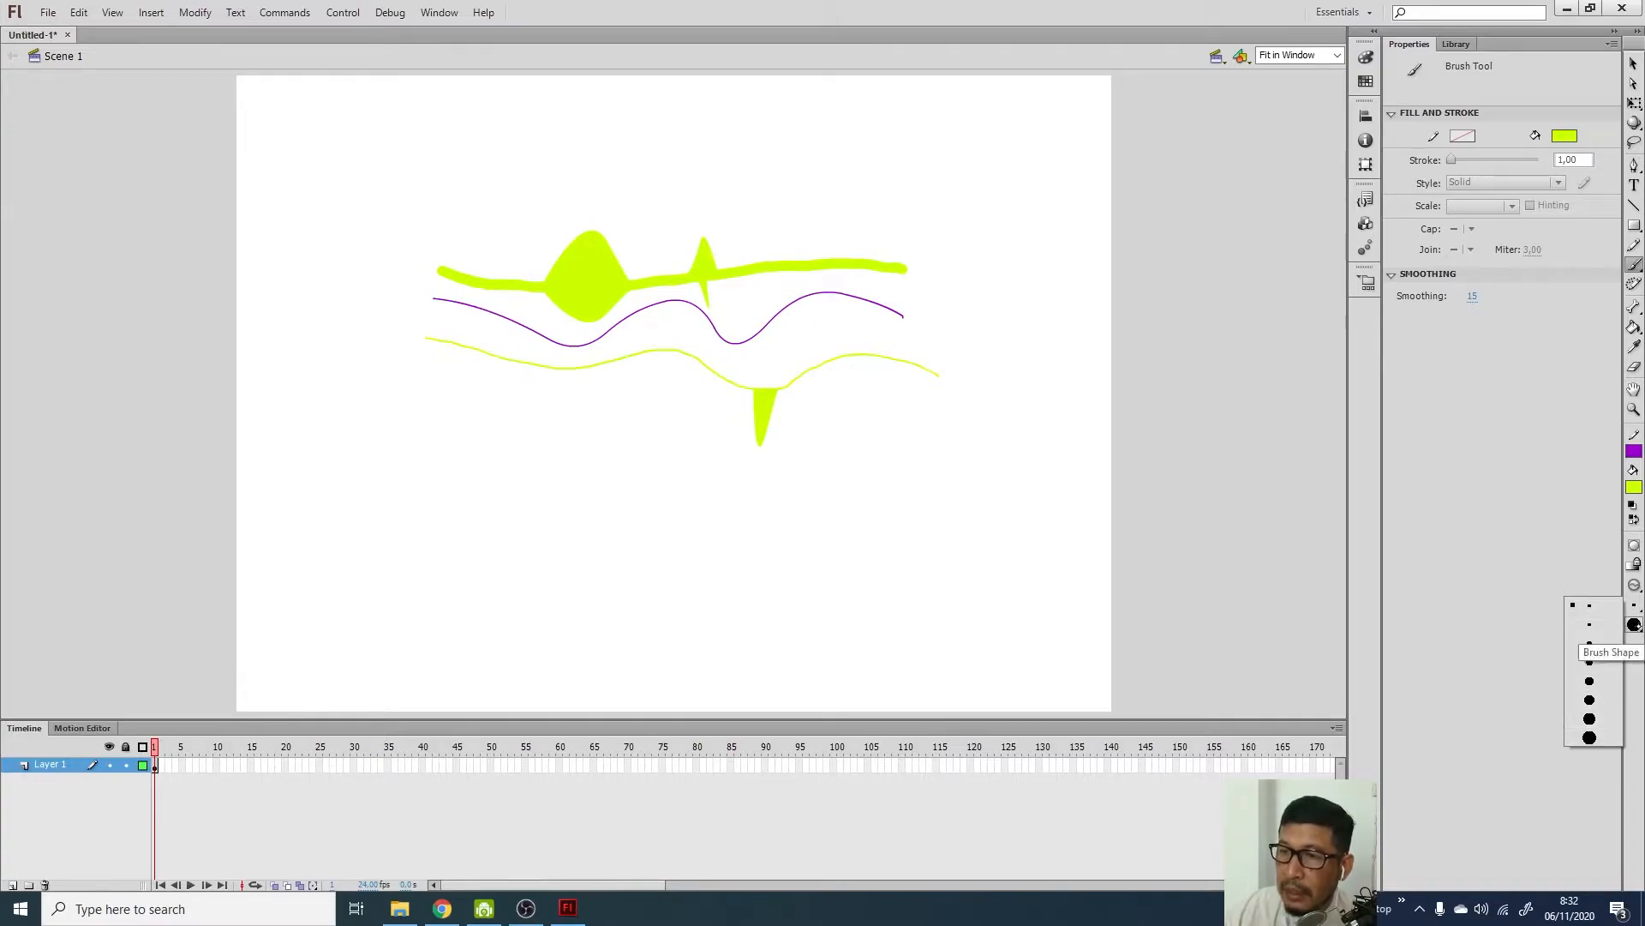
left_click(1634, 625)
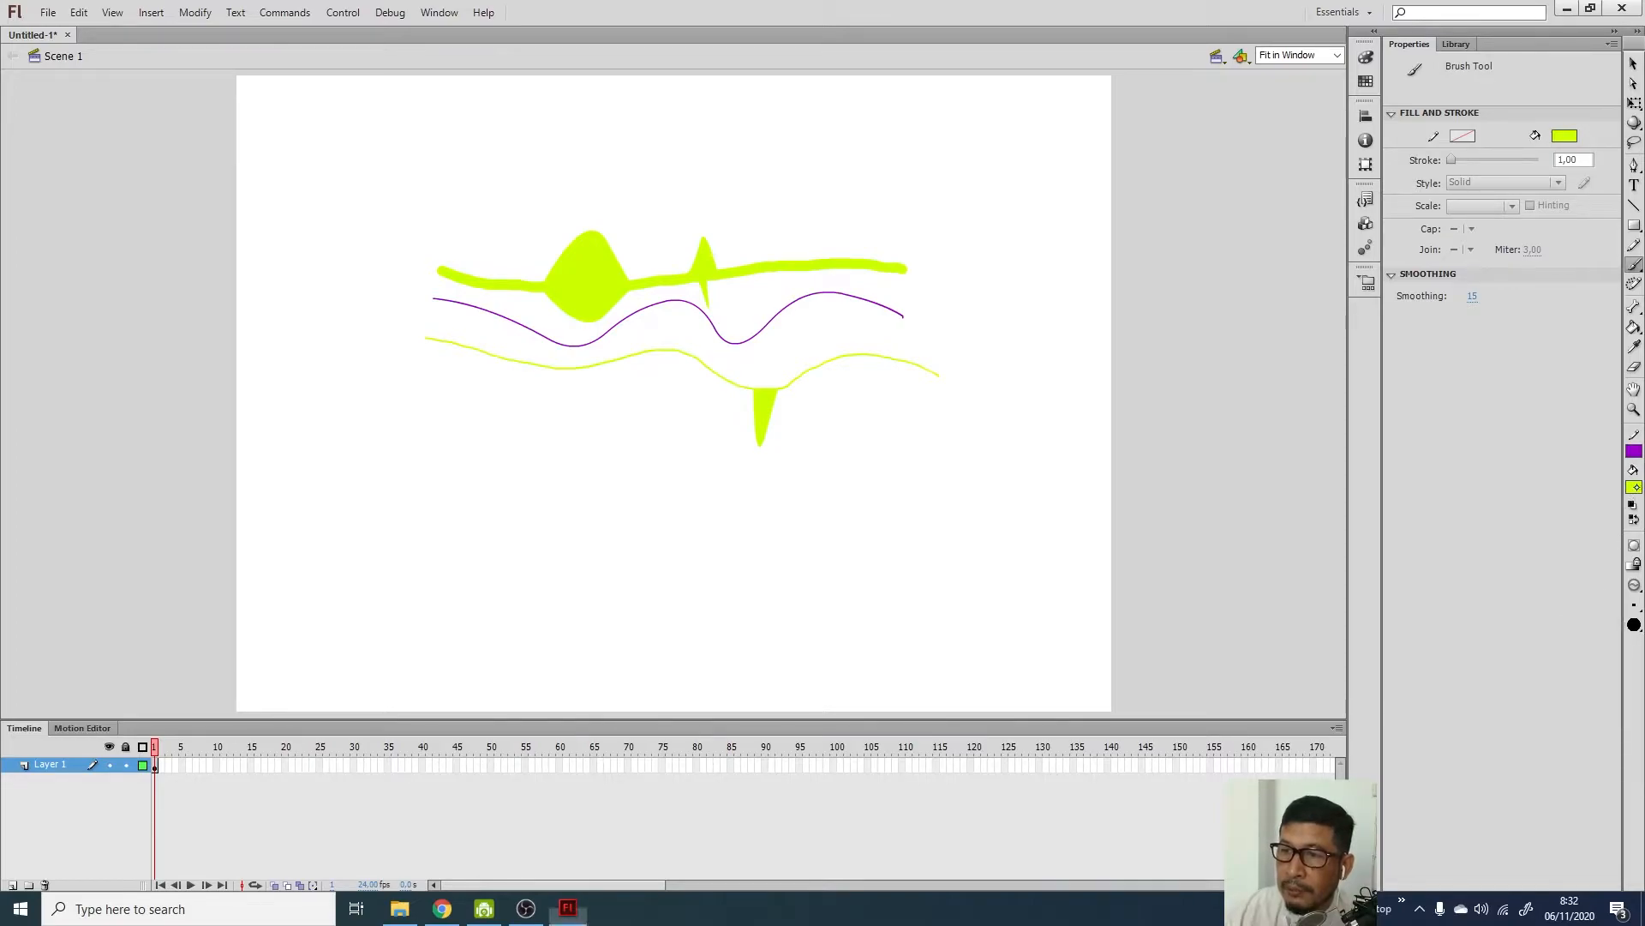
left_click(1635, 487)
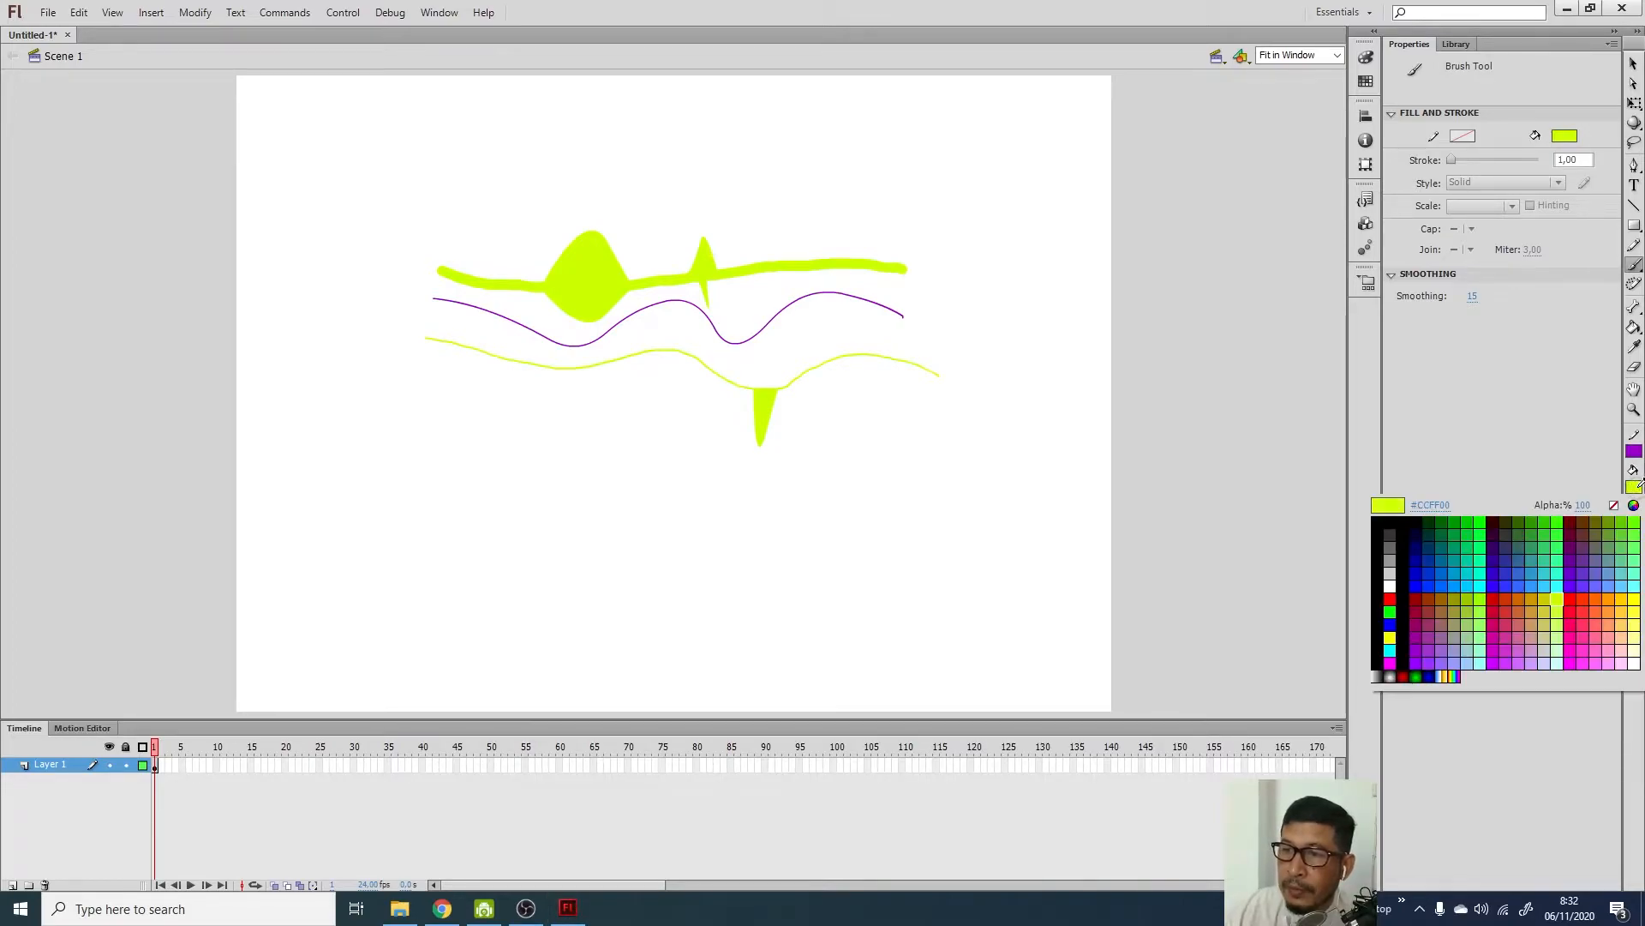
left_click(1497, 583)
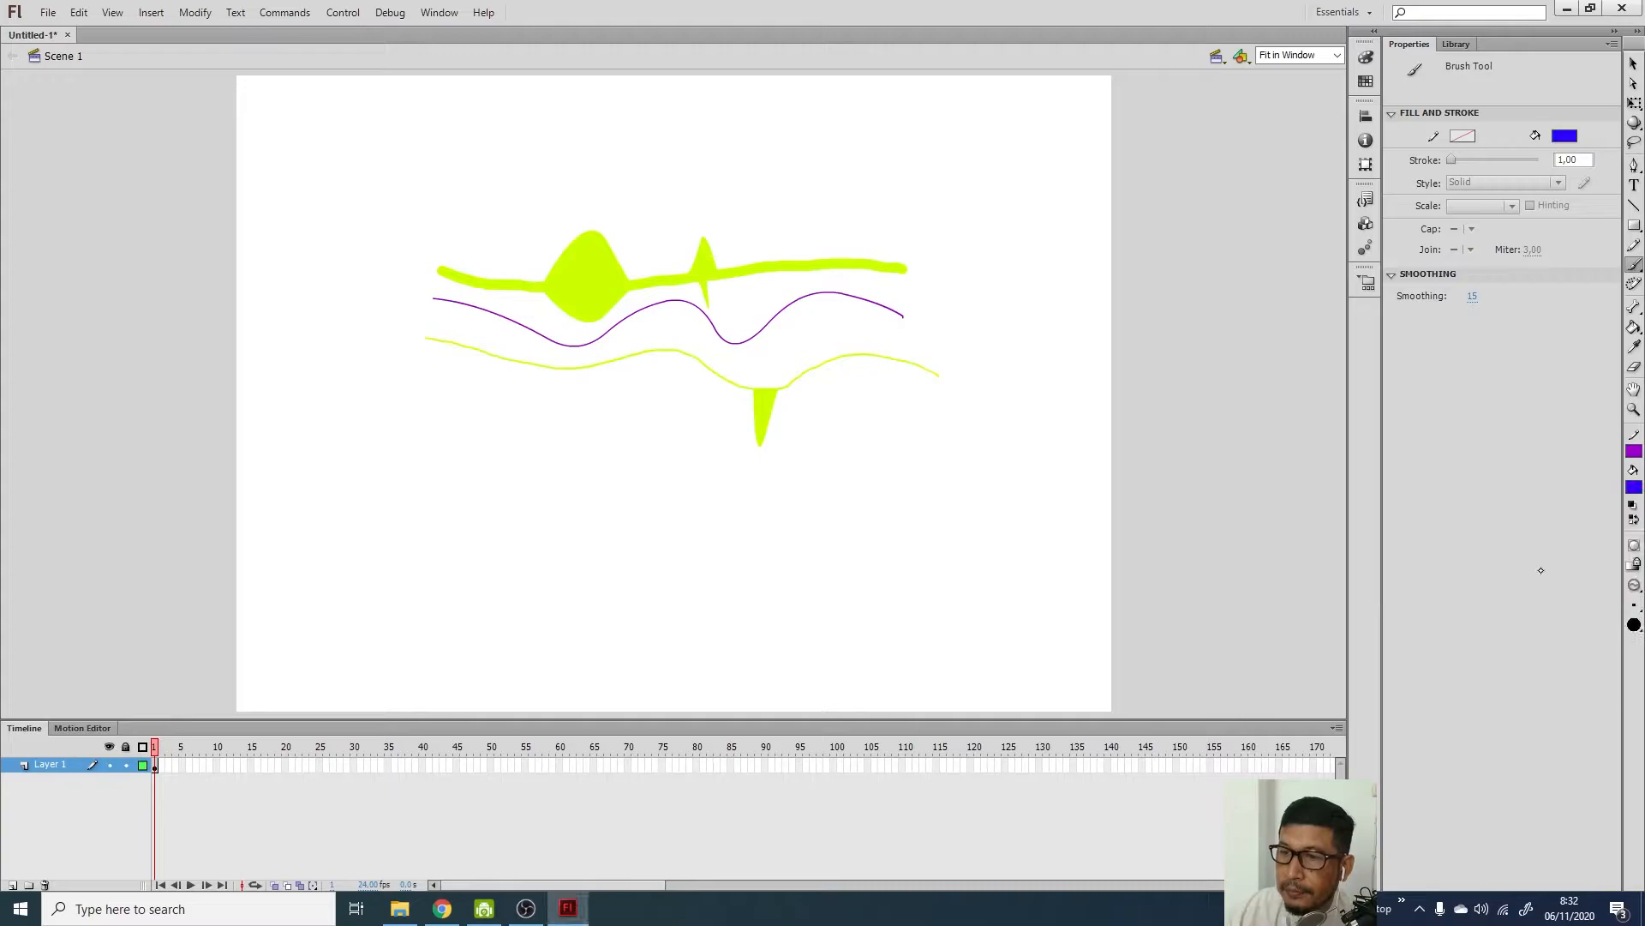
left_click(1634, 625)
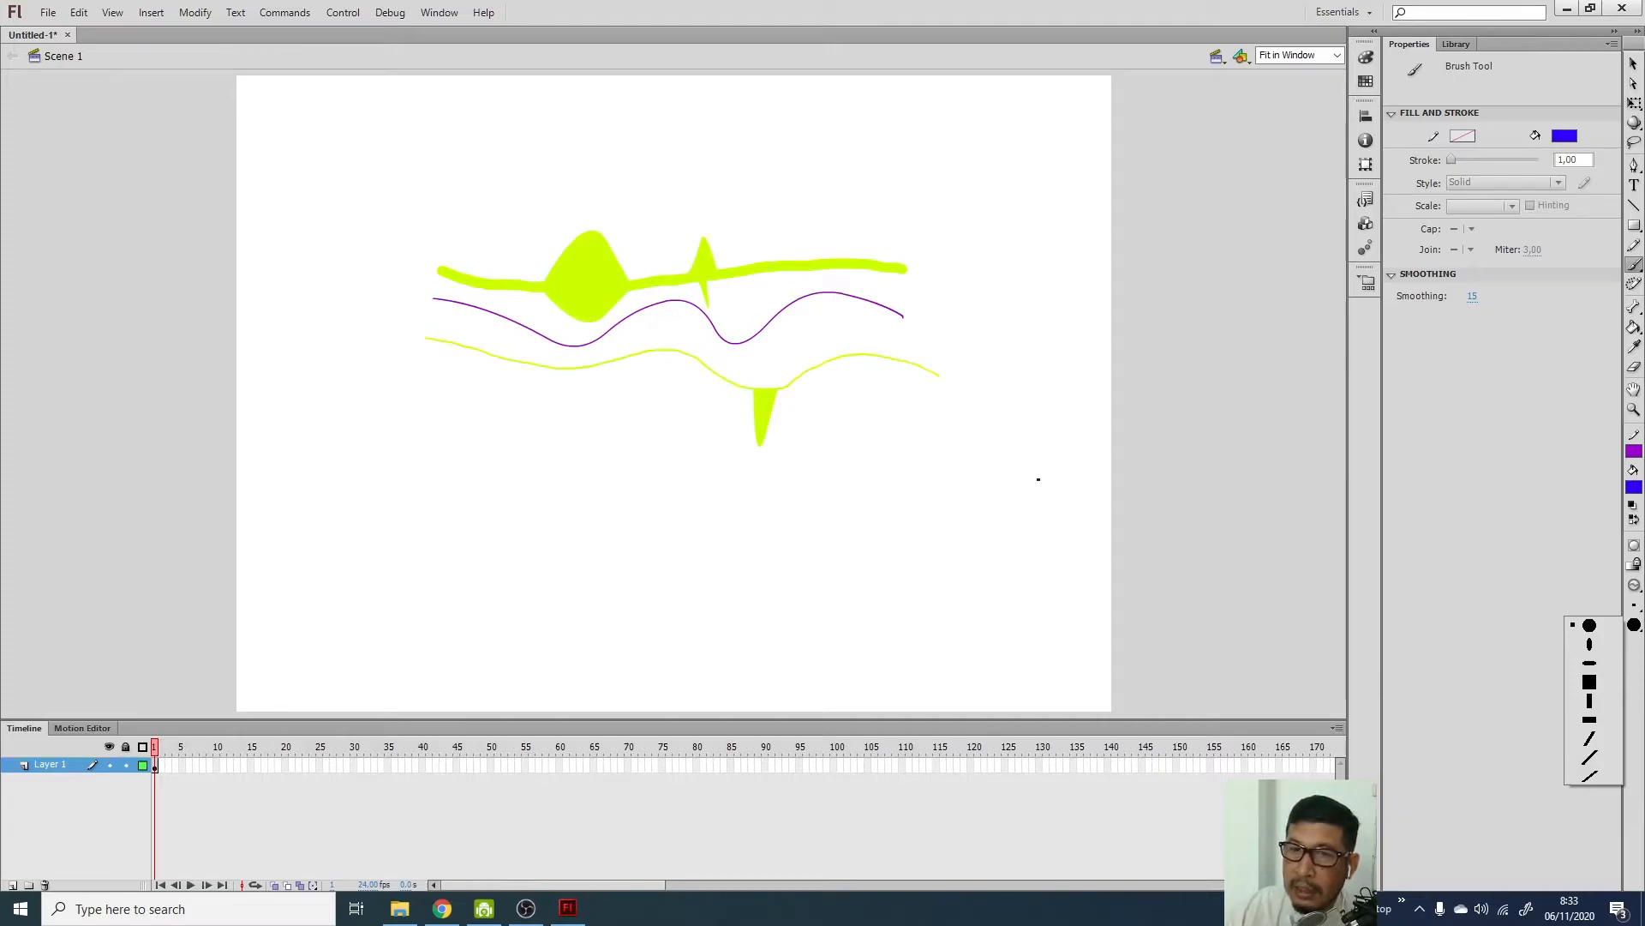
Paint a large blue wave under the lines and a blue S-curve with a vertical ellipse brush
left_click(1635, 605)
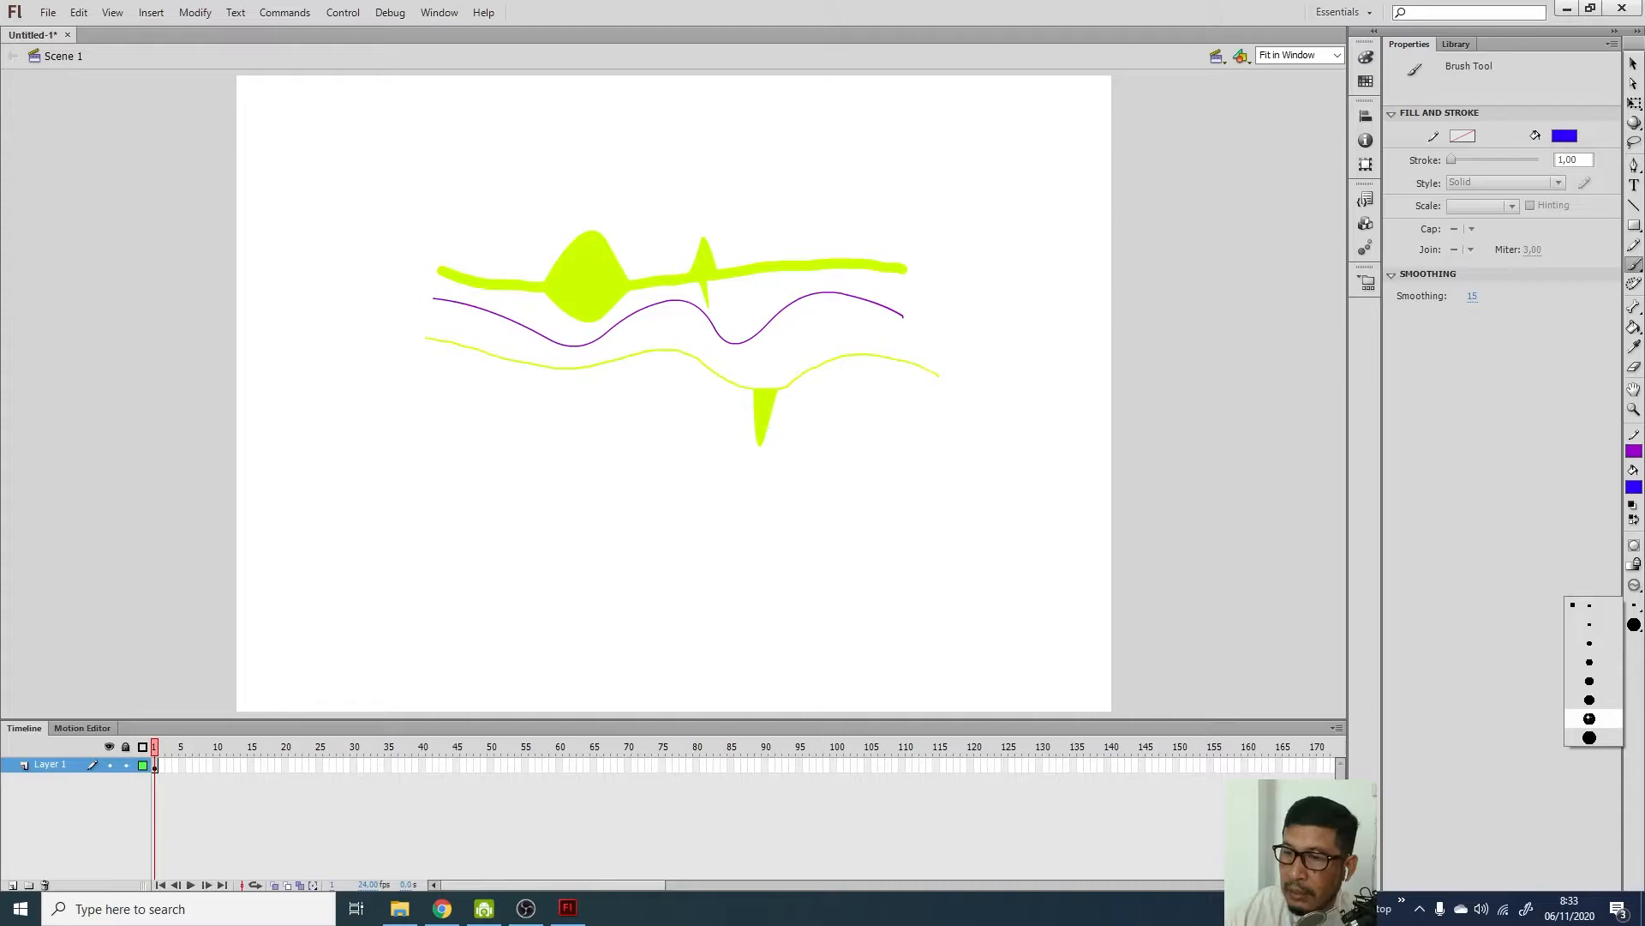
left_click(1590, 718)
mouse_move(500, 457)
left_mouse_down()
mouse_move(535, 432)
mouse_move(563, 474)
mouse_move(588, 432)
mouse_move(610, 484)
mouse_move(619, 437)
mouse_move(651, 472)
mouse_move(671, 443)
mouse_move(739, 435)
left_mouse_up()
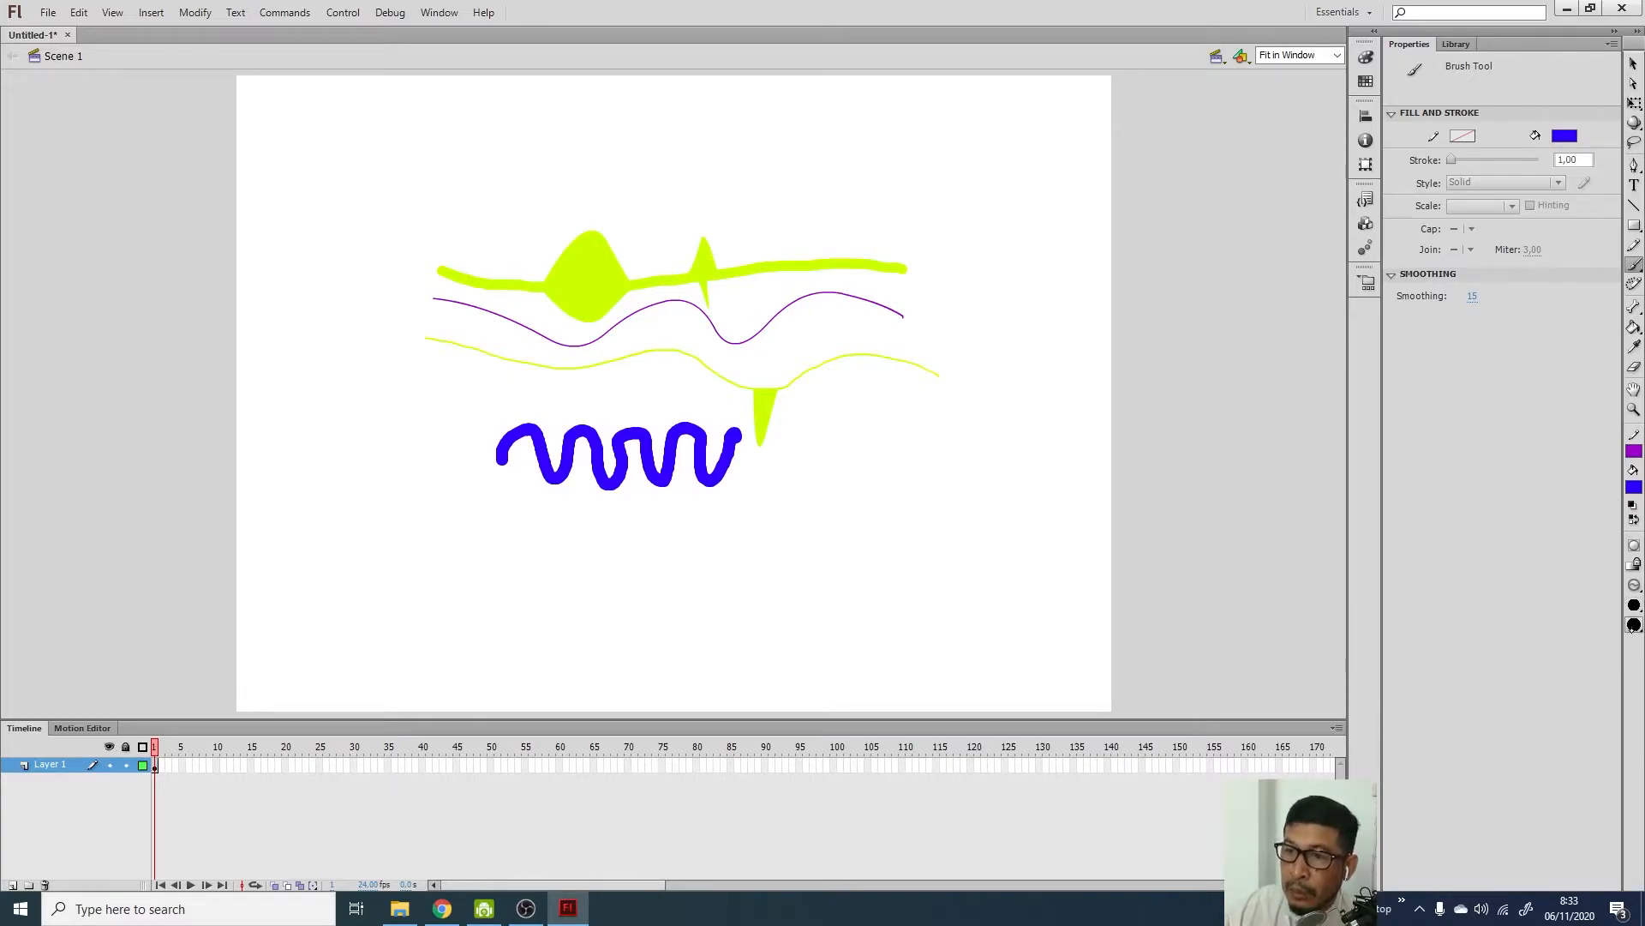
left_click(1634, 627)
left_click(1590, 644)
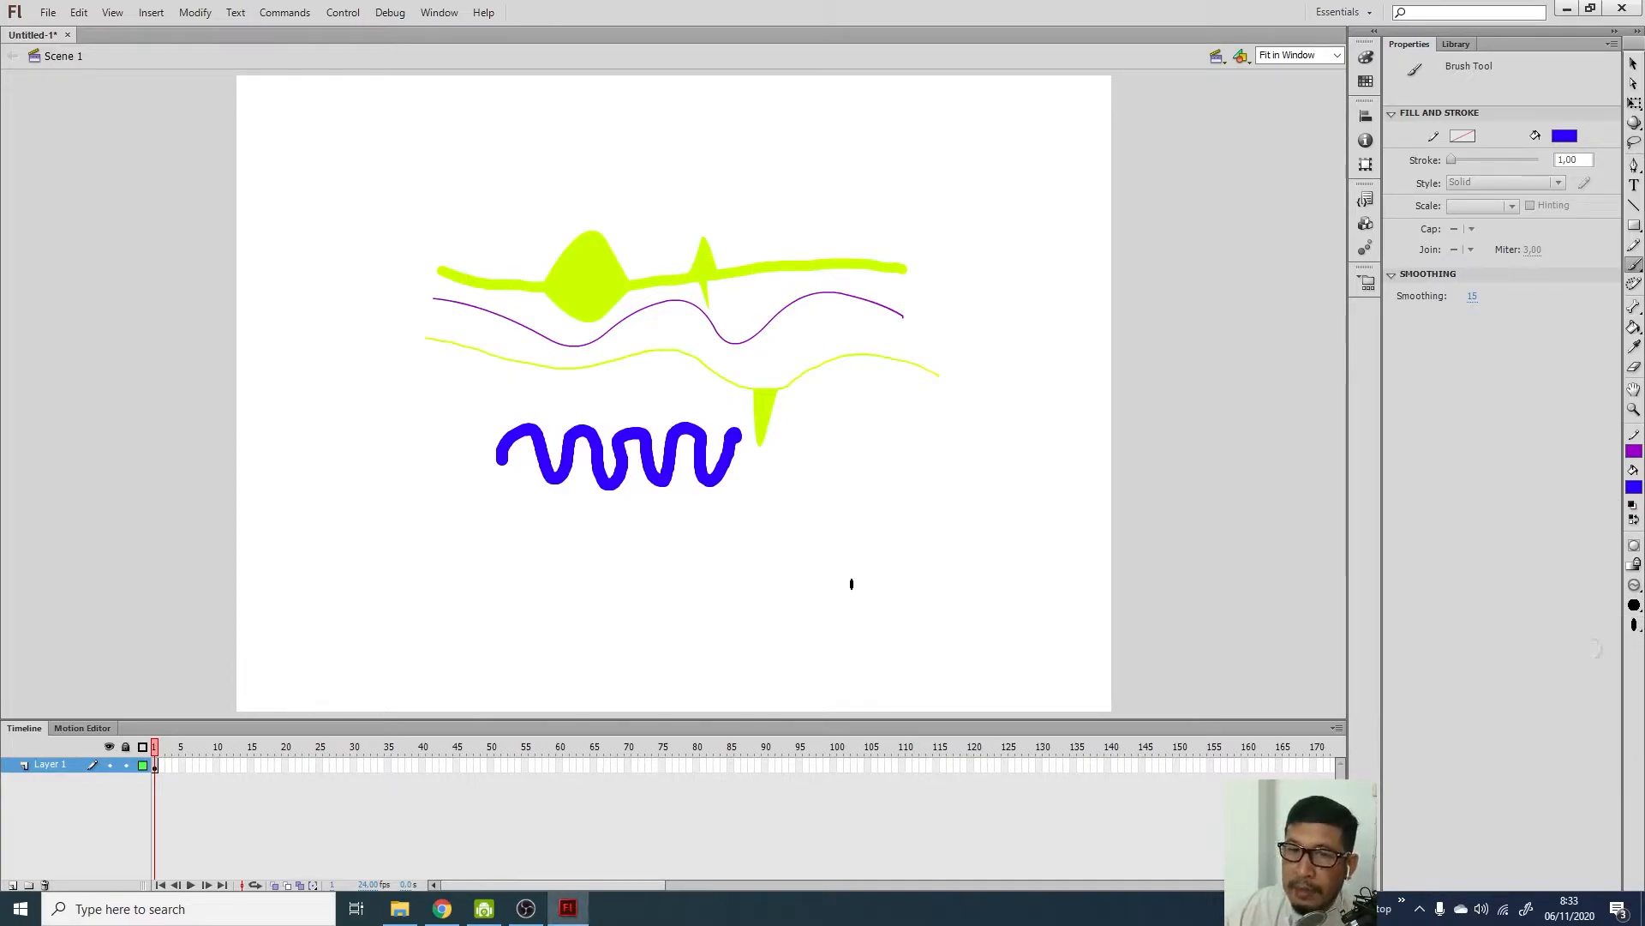
mouse_move(942, 439)
left_mouse_down()
mouse_move(909, 439)
mouse_move(921, 483)
mouse_move(895, 518)
mouse_move(908, 572)
left_mouse_up()
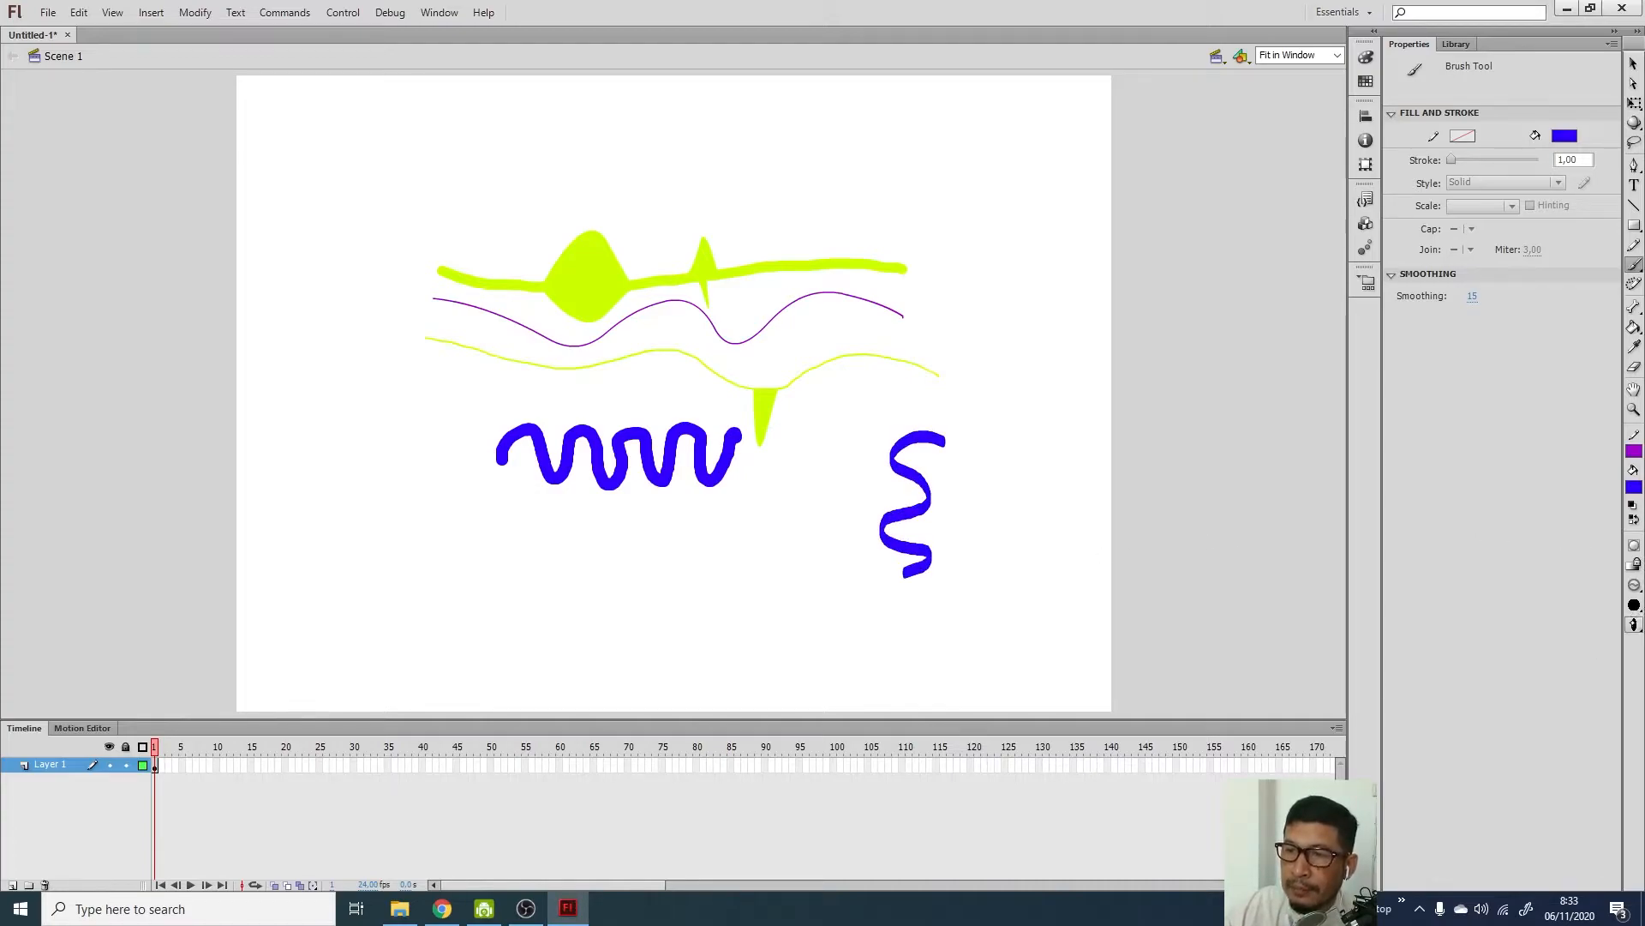
Add a blue curl with a flat brush and short arcs at upper right with a square brush
left_click(1634, 625)
left_click(1563, 644)
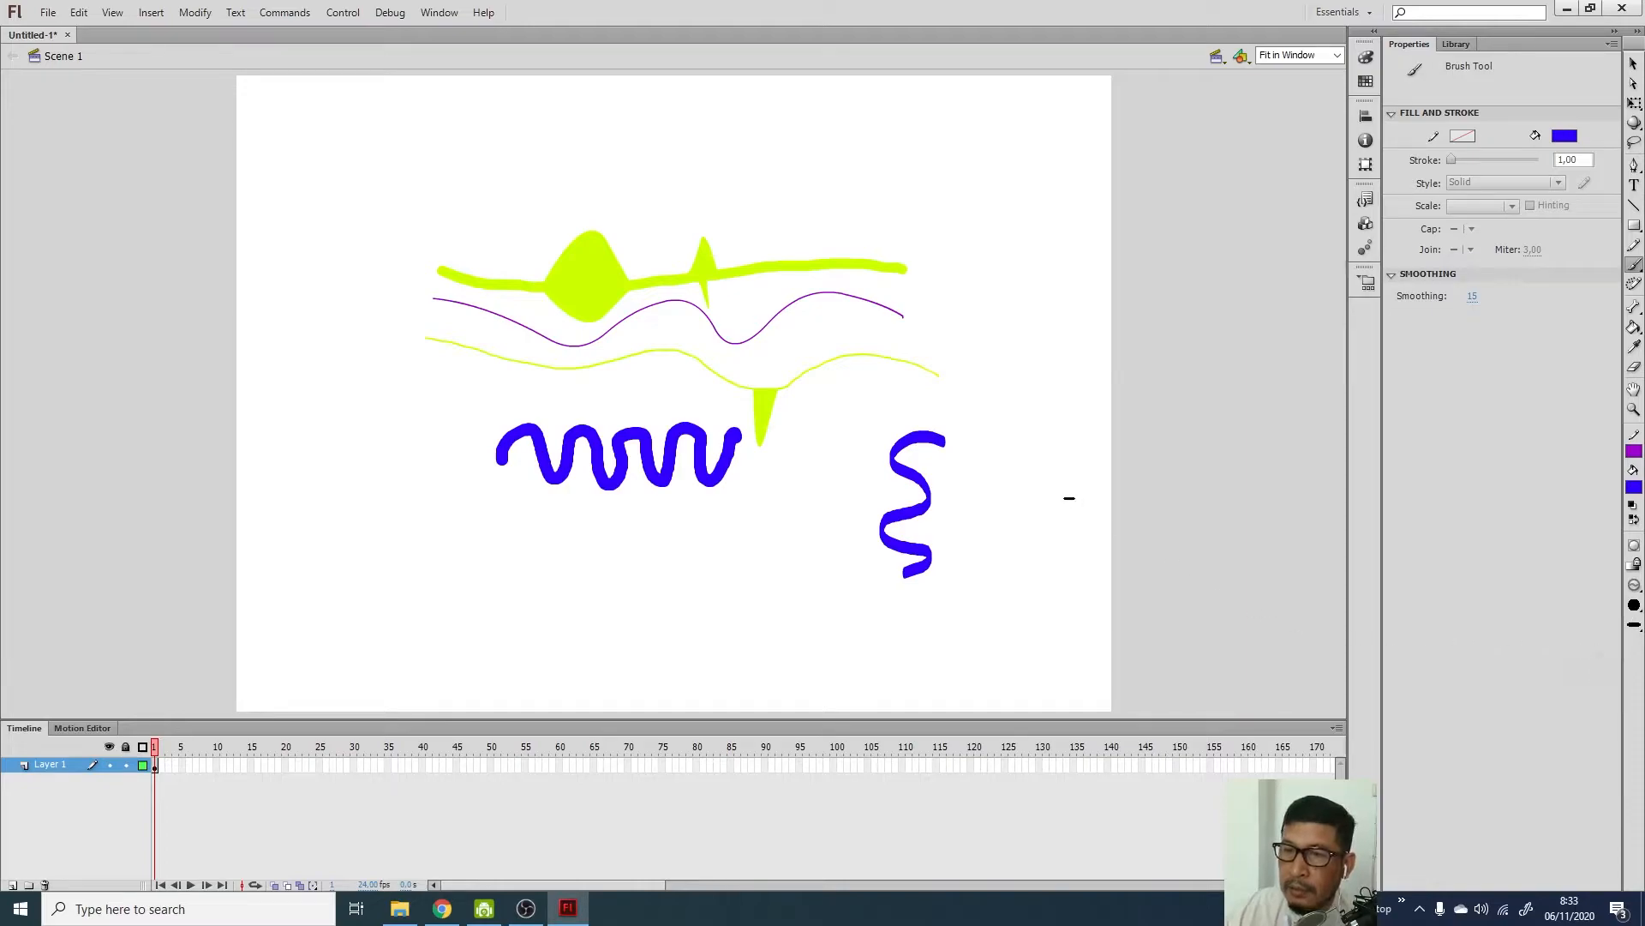
mouse_move(996, 566)
left_mouse_down()
mouse_move(983, 513)
mouse_move(1021, 453)
mouse_move(1041, 518)
mouse_move(1068, 455)
left_mouse_up()
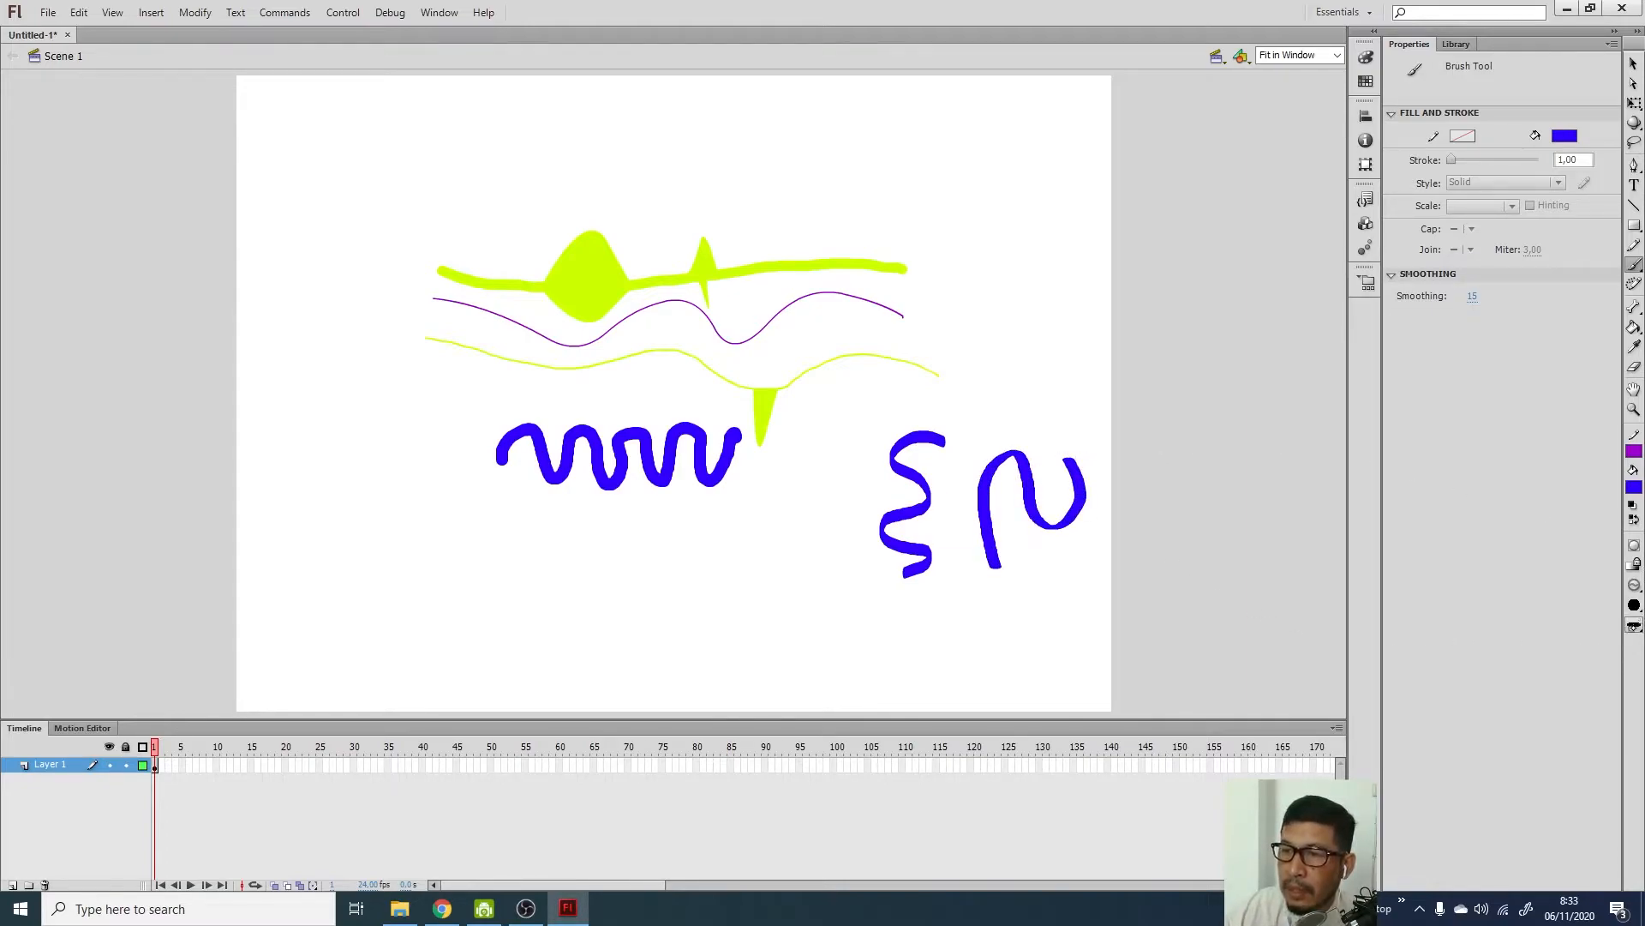
left_click(1634, 626)
left_click(1595, 679)
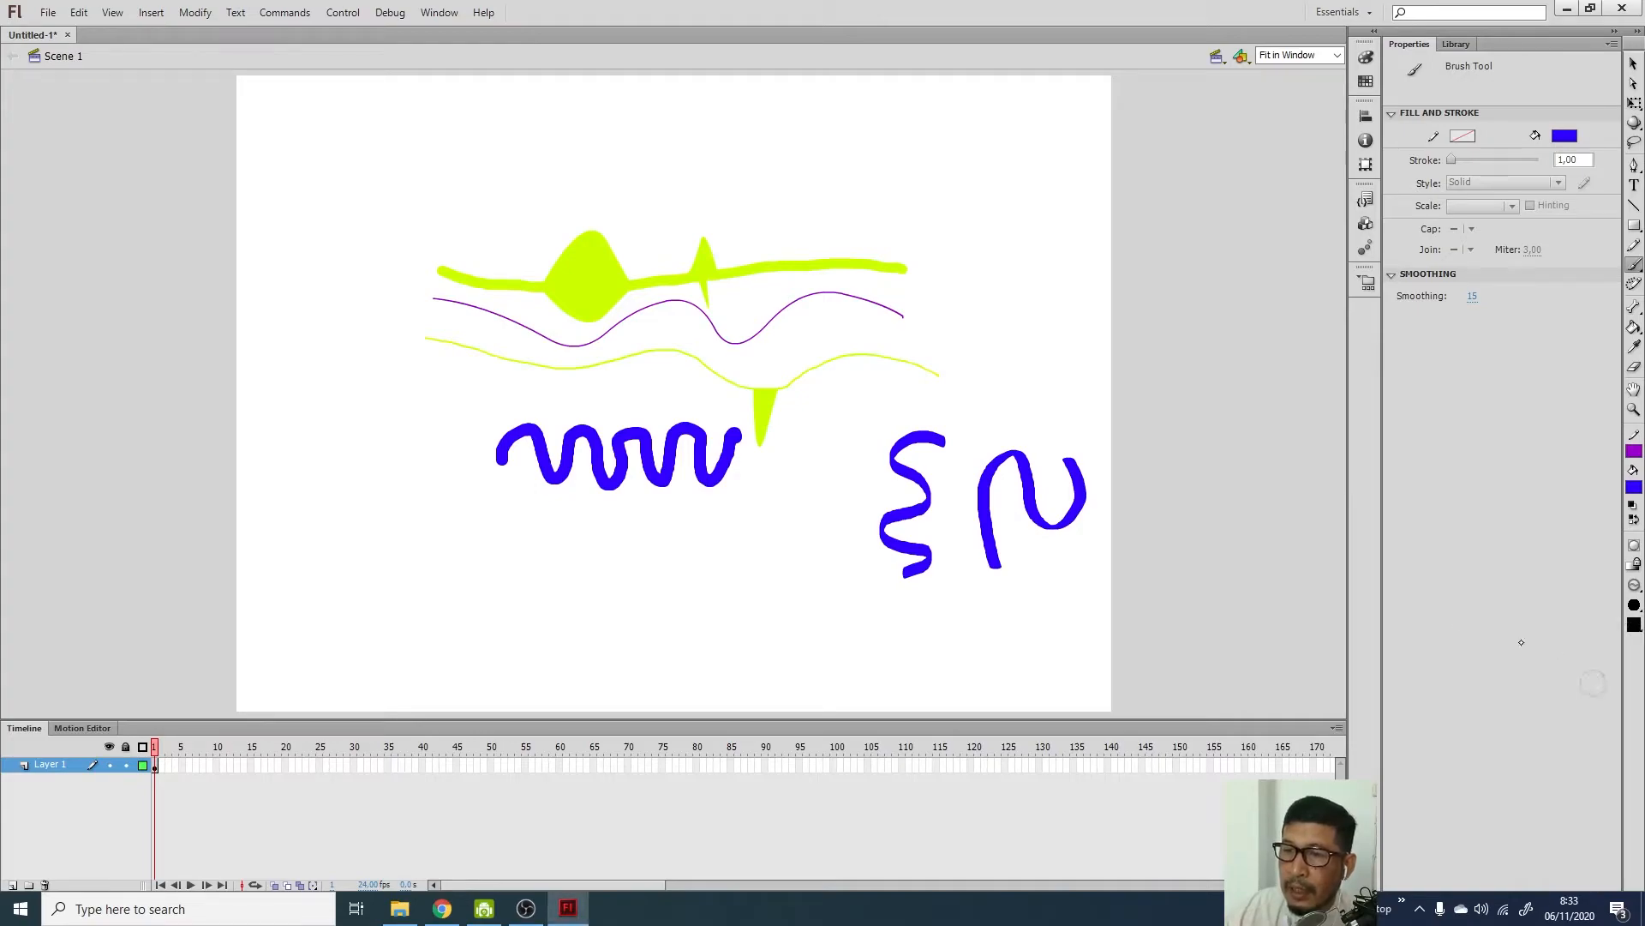
mouse_move(1034, 341)
left_mouse_down()
mouse_move(1007, 382)
mouse_move(1004, 346)
mouse_move(1066, 310)
left_mouse_up()
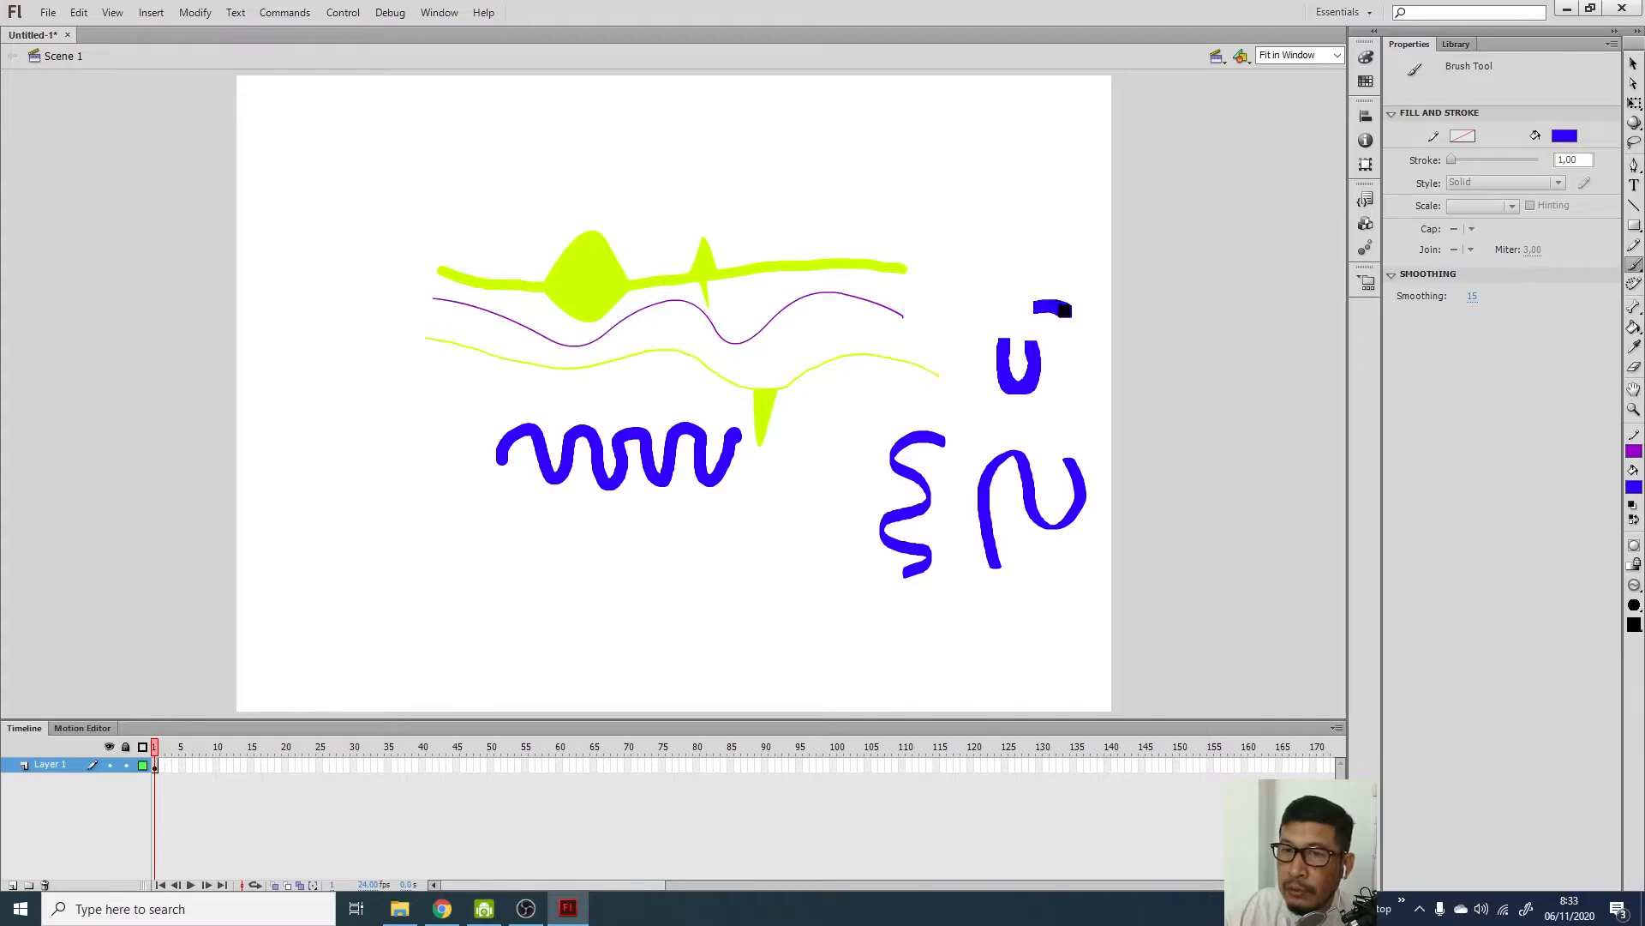
left_click_drag(1018, 249, 992, 257)
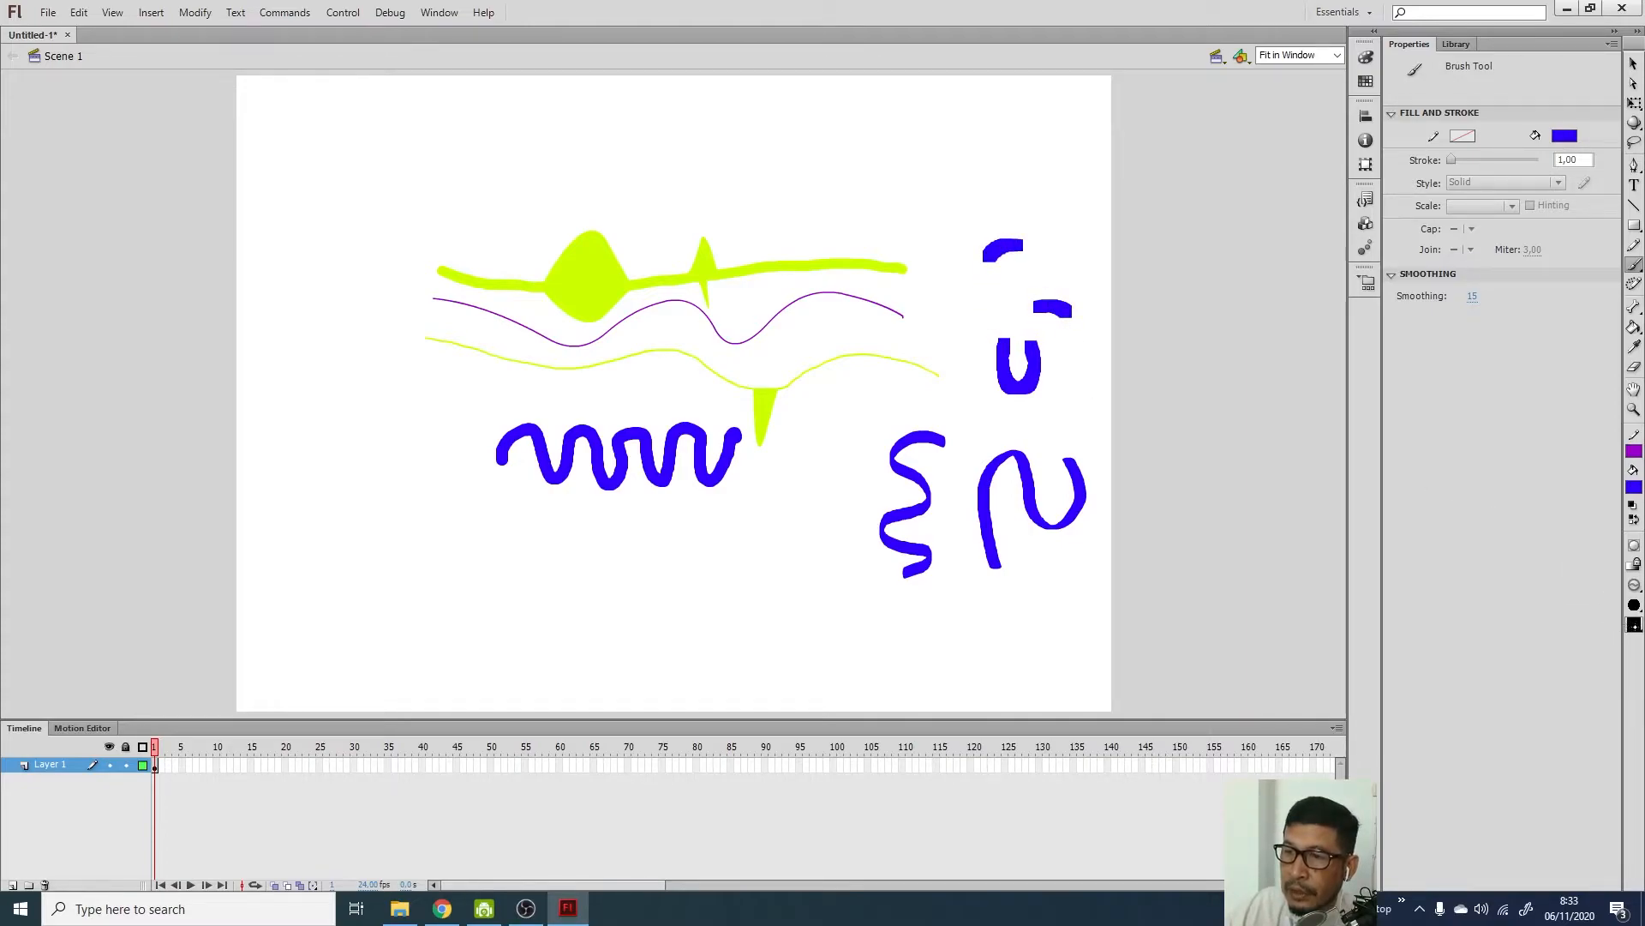
left_click(1635, 625)
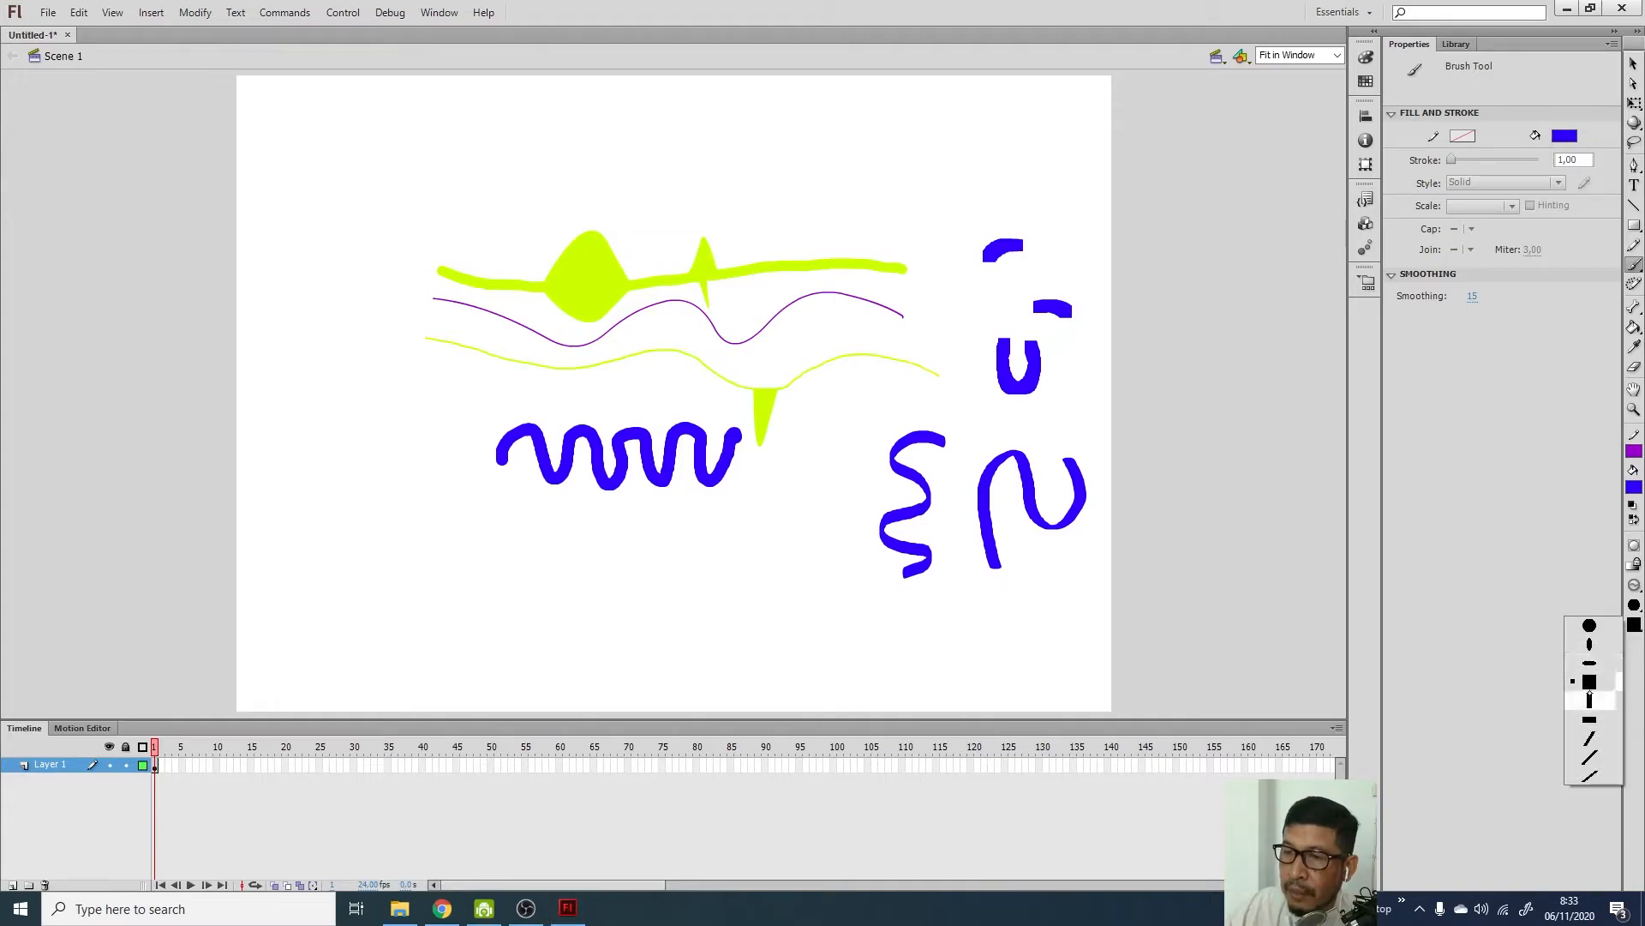
left_click(1590, 738)
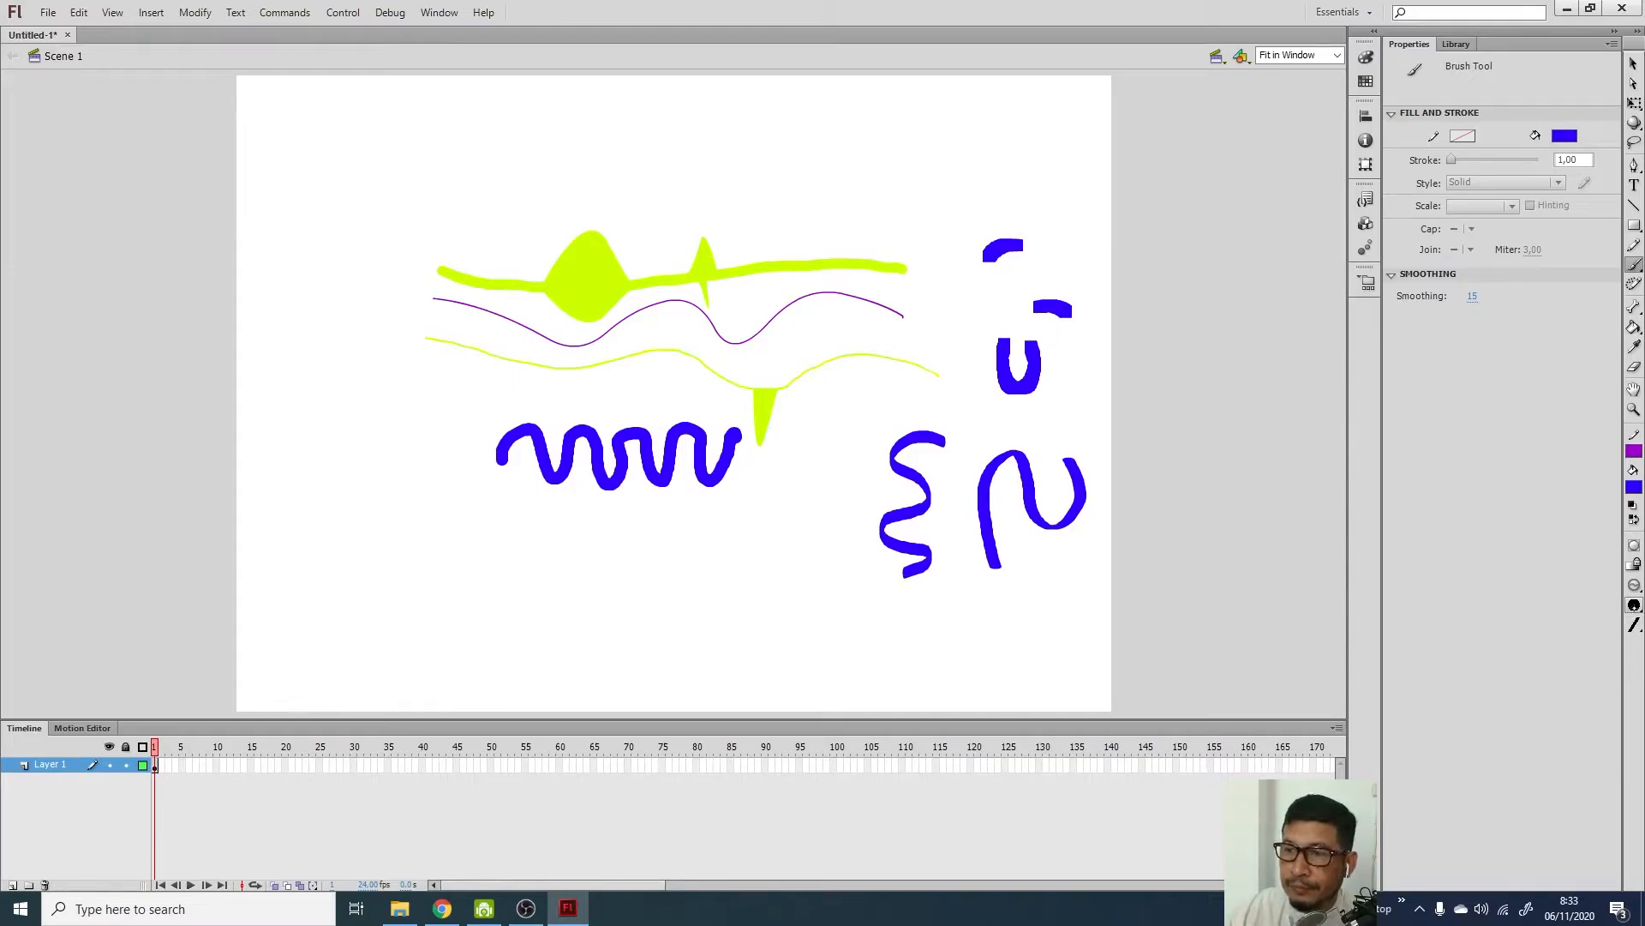
Switch the brush colour to red and write Arabic 'Allahu Akbar' lettering below the blue wave
left_click(1635, 487)
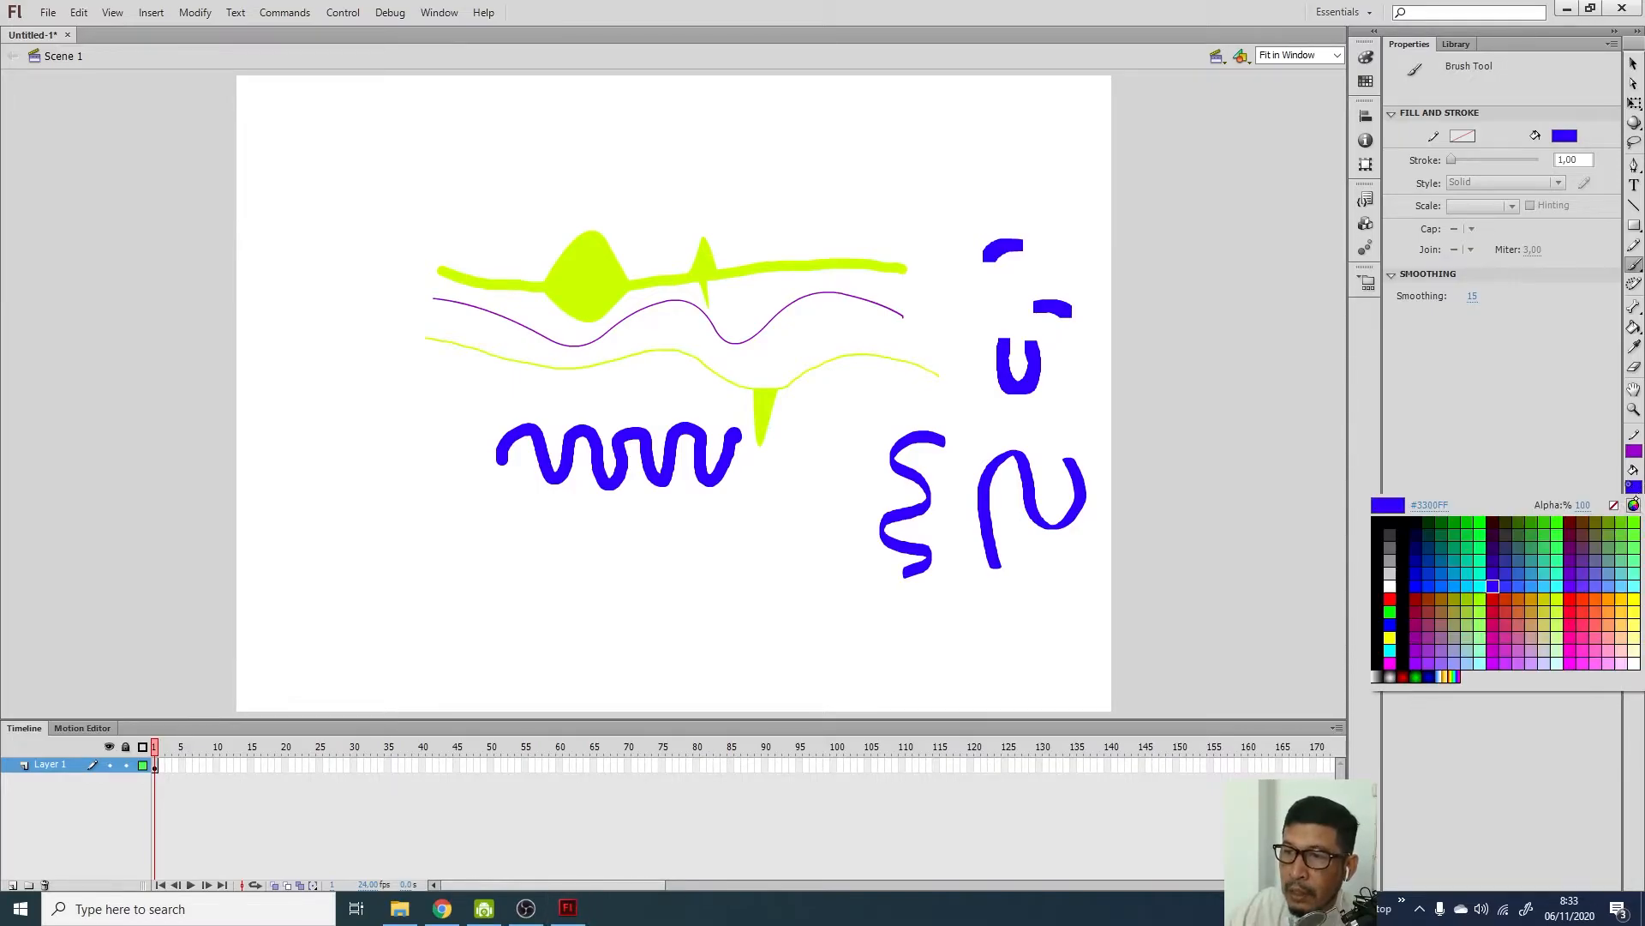
left_click(1578, 599)
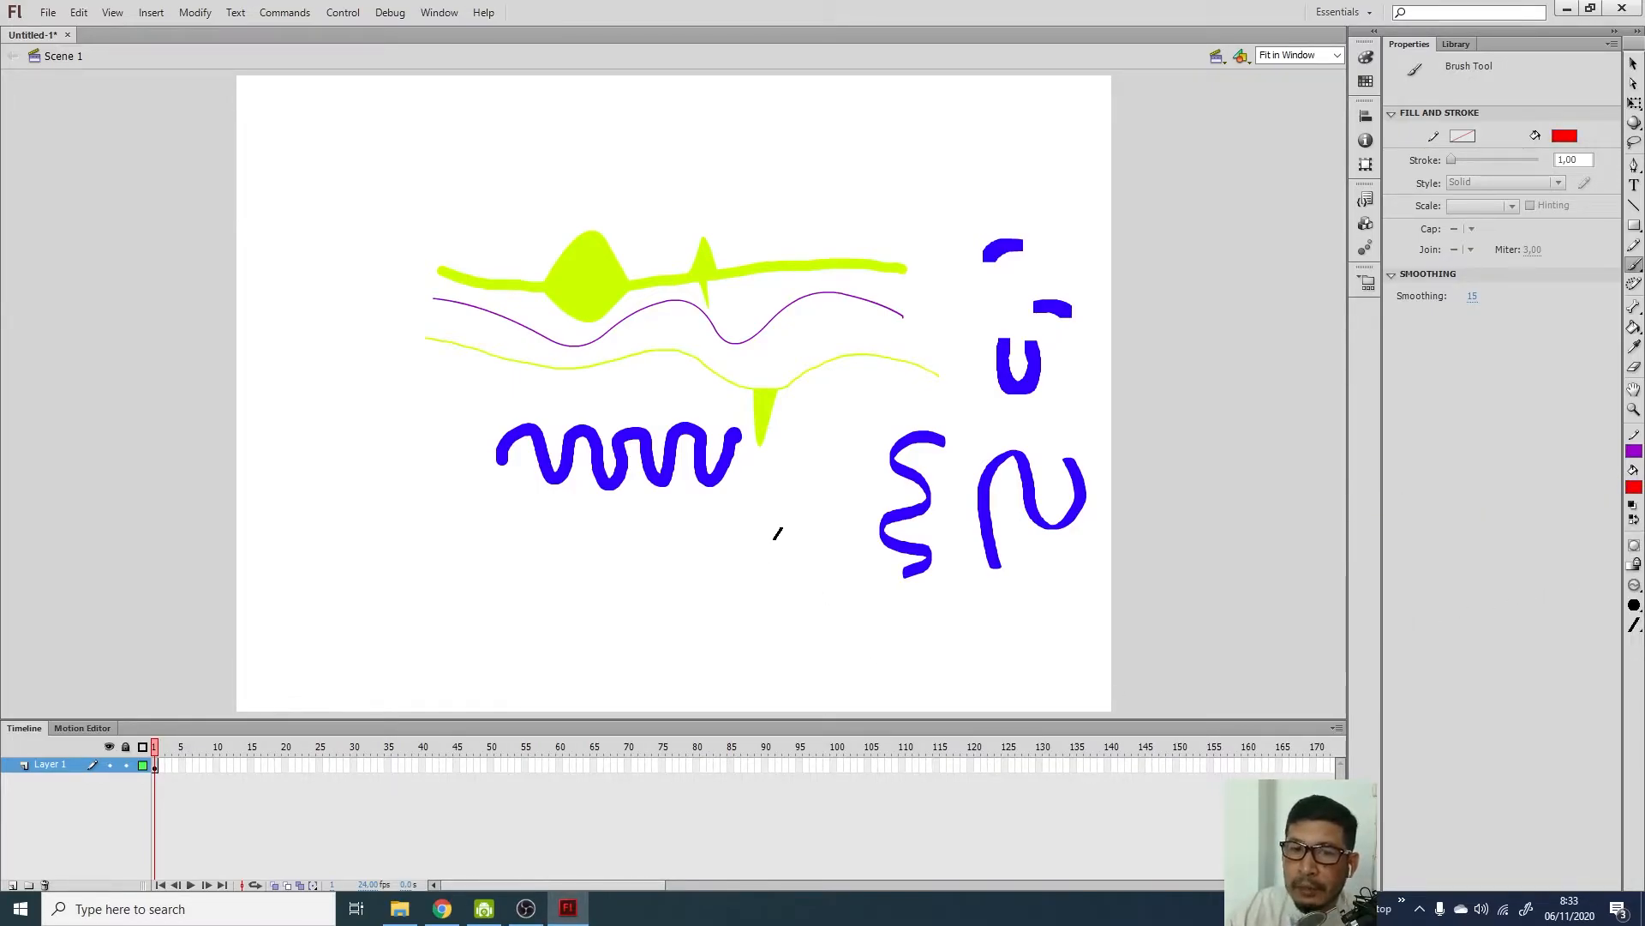
mouse_move(775, 520)
left_mouse_down()
mouse_move(786, 591)
mouse_move(745, 547)
mouse_move(738, 574)
mouse_move(732, 530)
mouse_move(693, 601)
mouse_move(677, 532)
mouse_move(648, 555)
mouse_move(666, 575)
mouse_move(651, 590)
mouse_move(617, 578)
mouse_move(609, 621)
mouse_move(590, 617)
mouse_move(648, 626)
left_mouse_up()
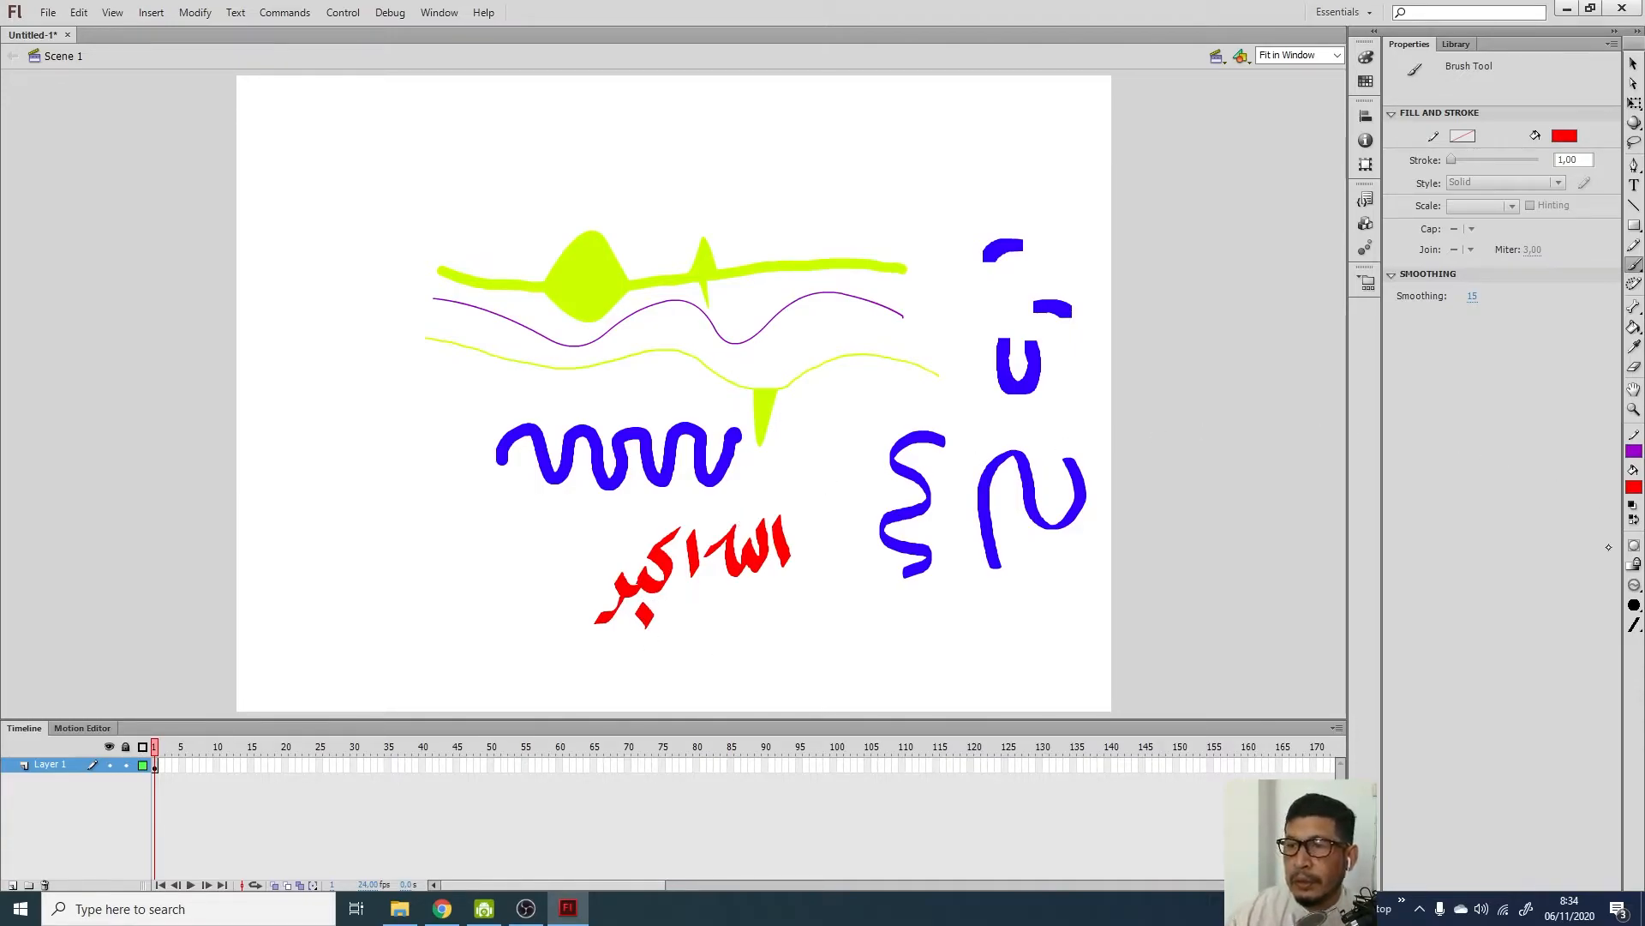
Choose a smaller brush size and add a small red mark above the Arabic lettering
left_click(1634, 605)
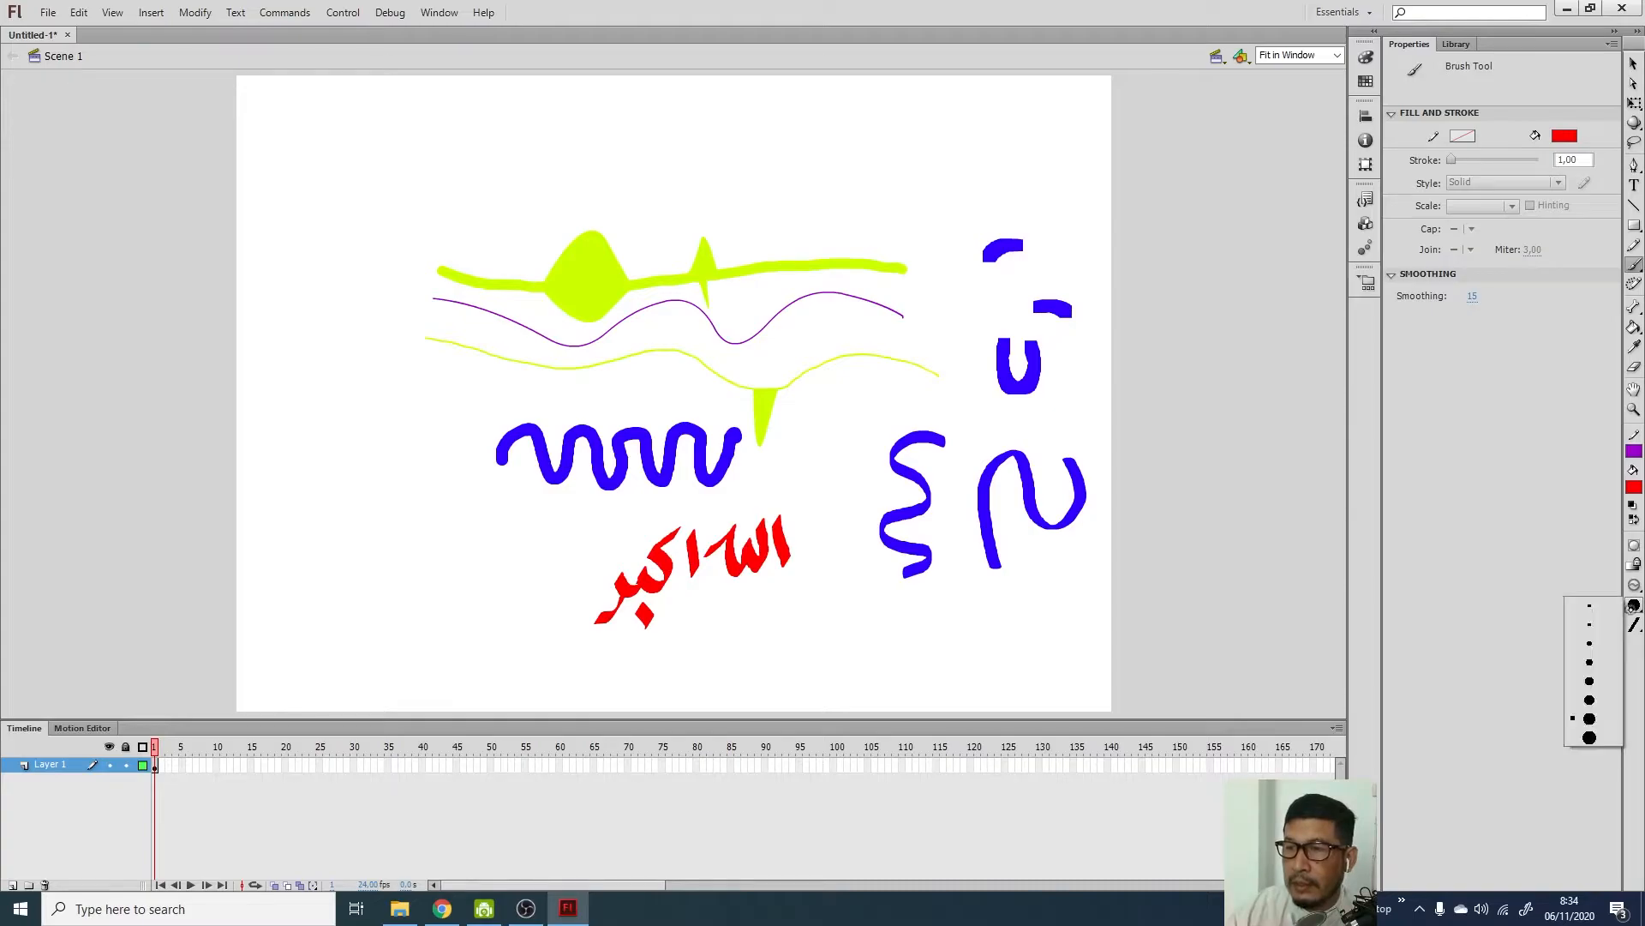
left_click(1592, 644)
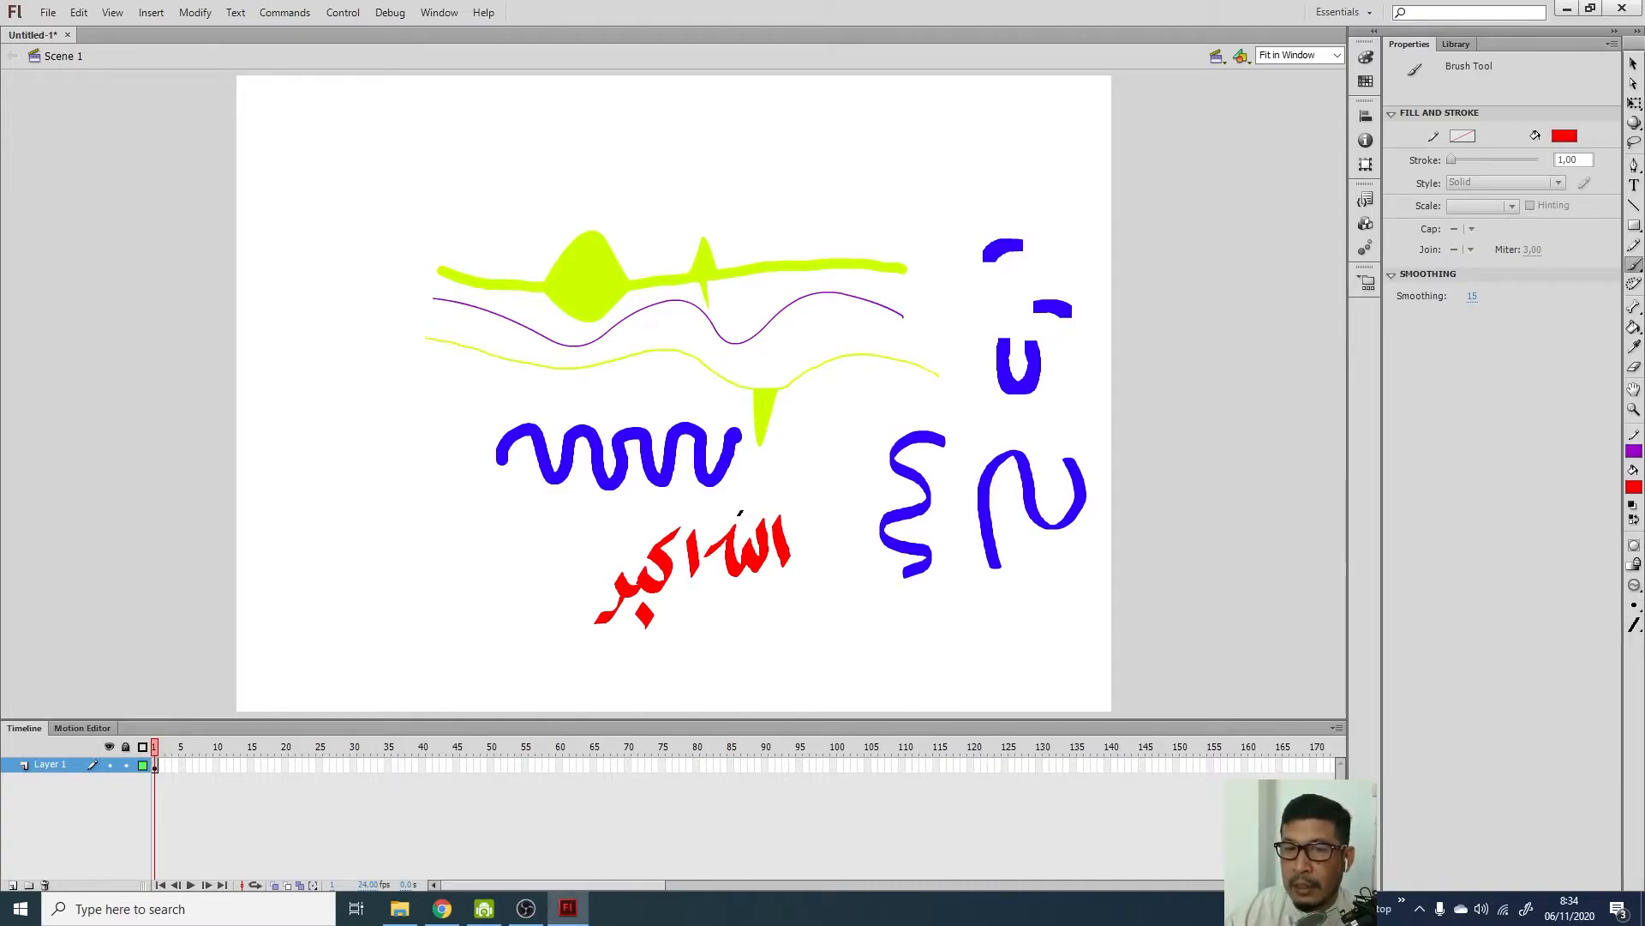
left_click_drag(742, 512, 755, 514)
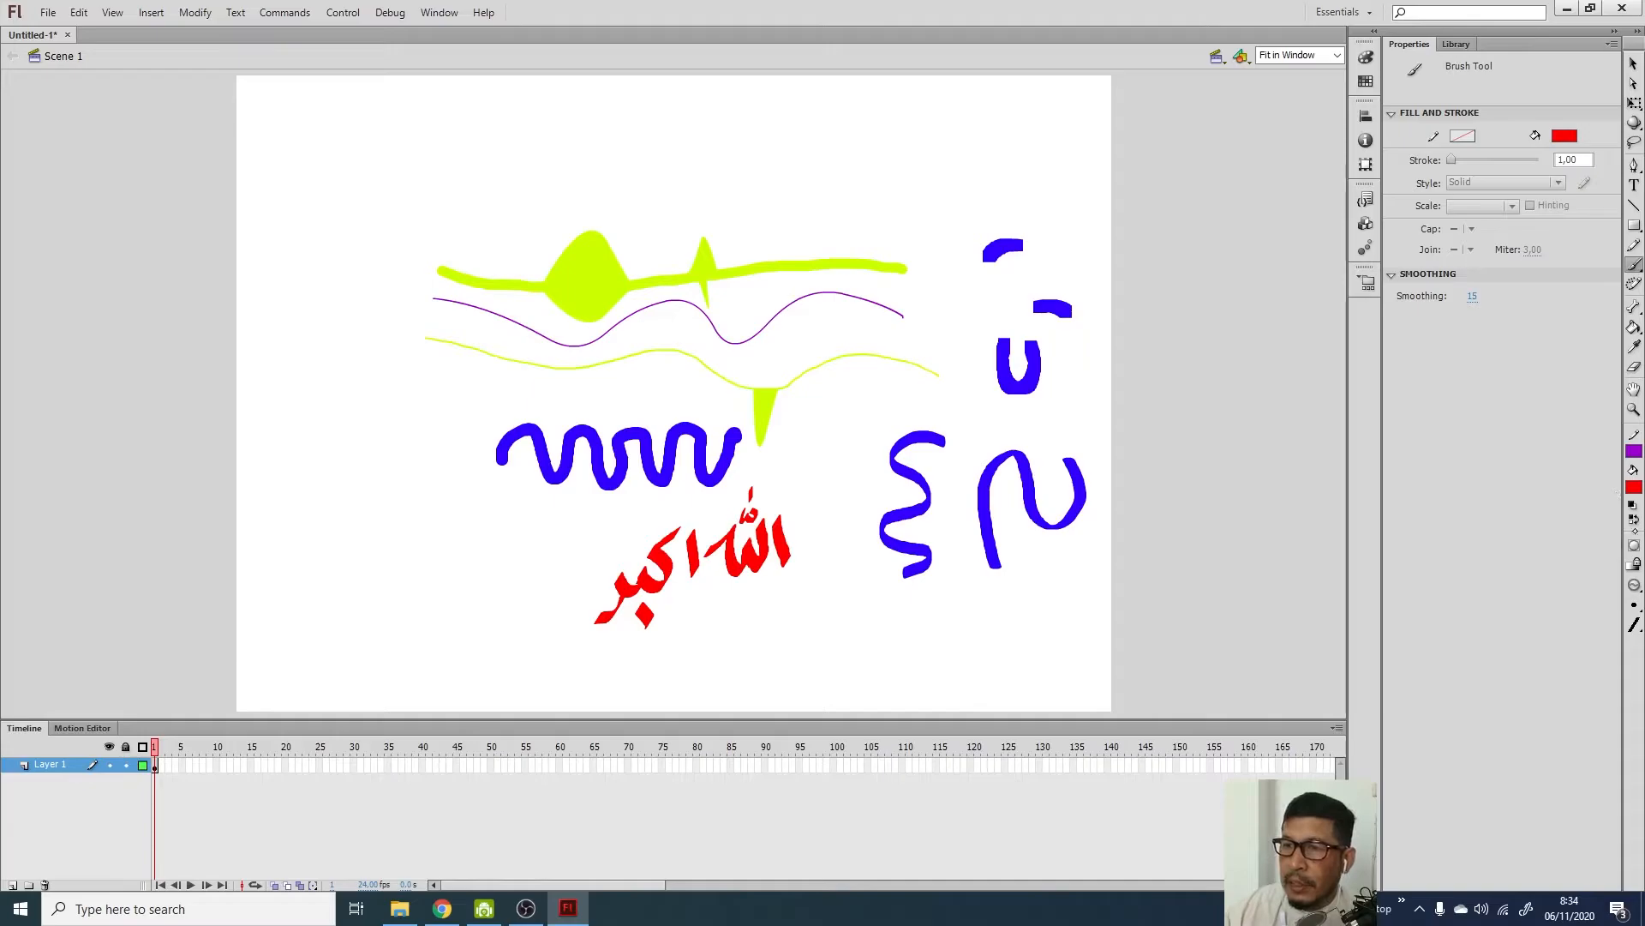
left_click(1635, 625)
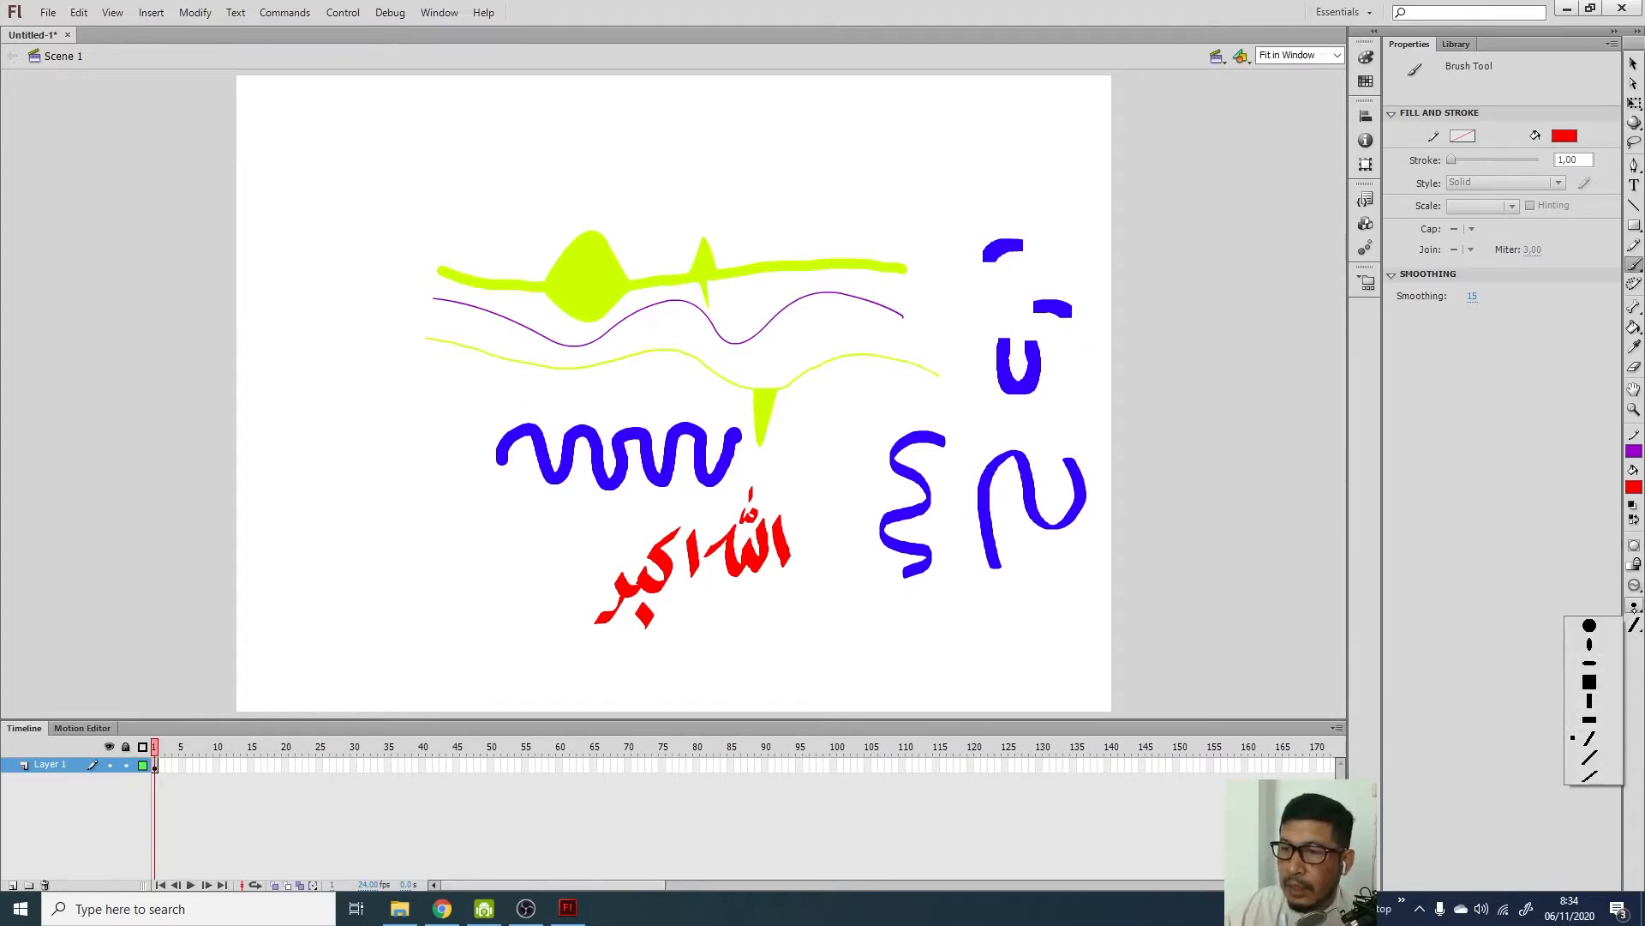
Paint a thin red calligraphy stroke near the top of the stage and set brush smoothing to 20
left_click(1472, 296)
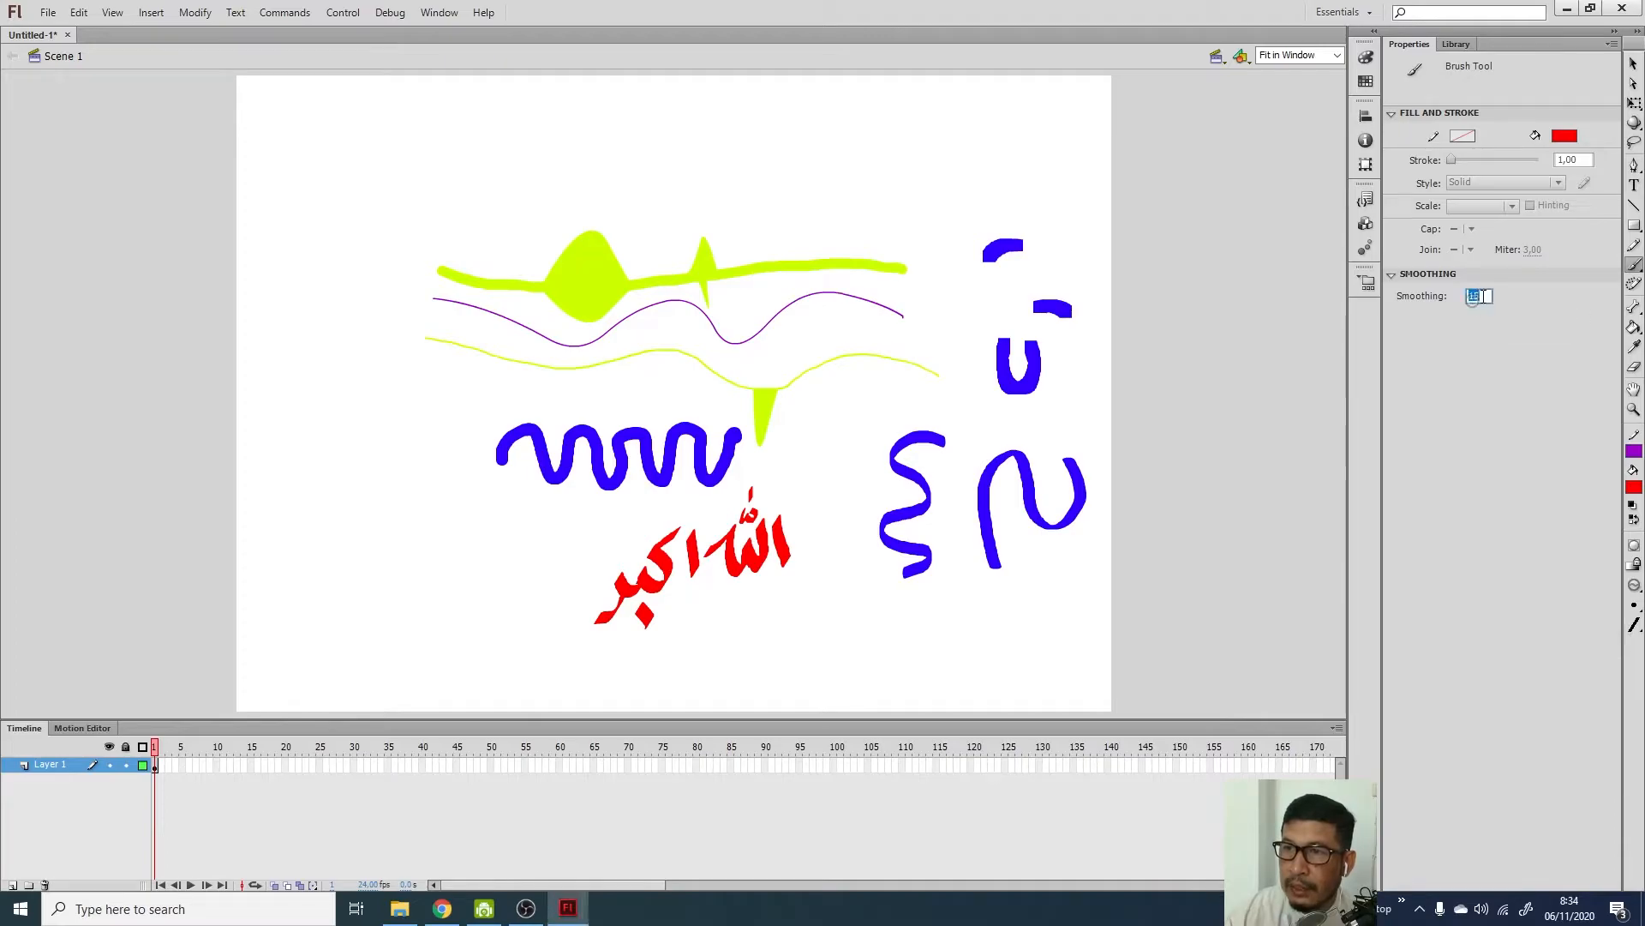
type("100")
key("Return")
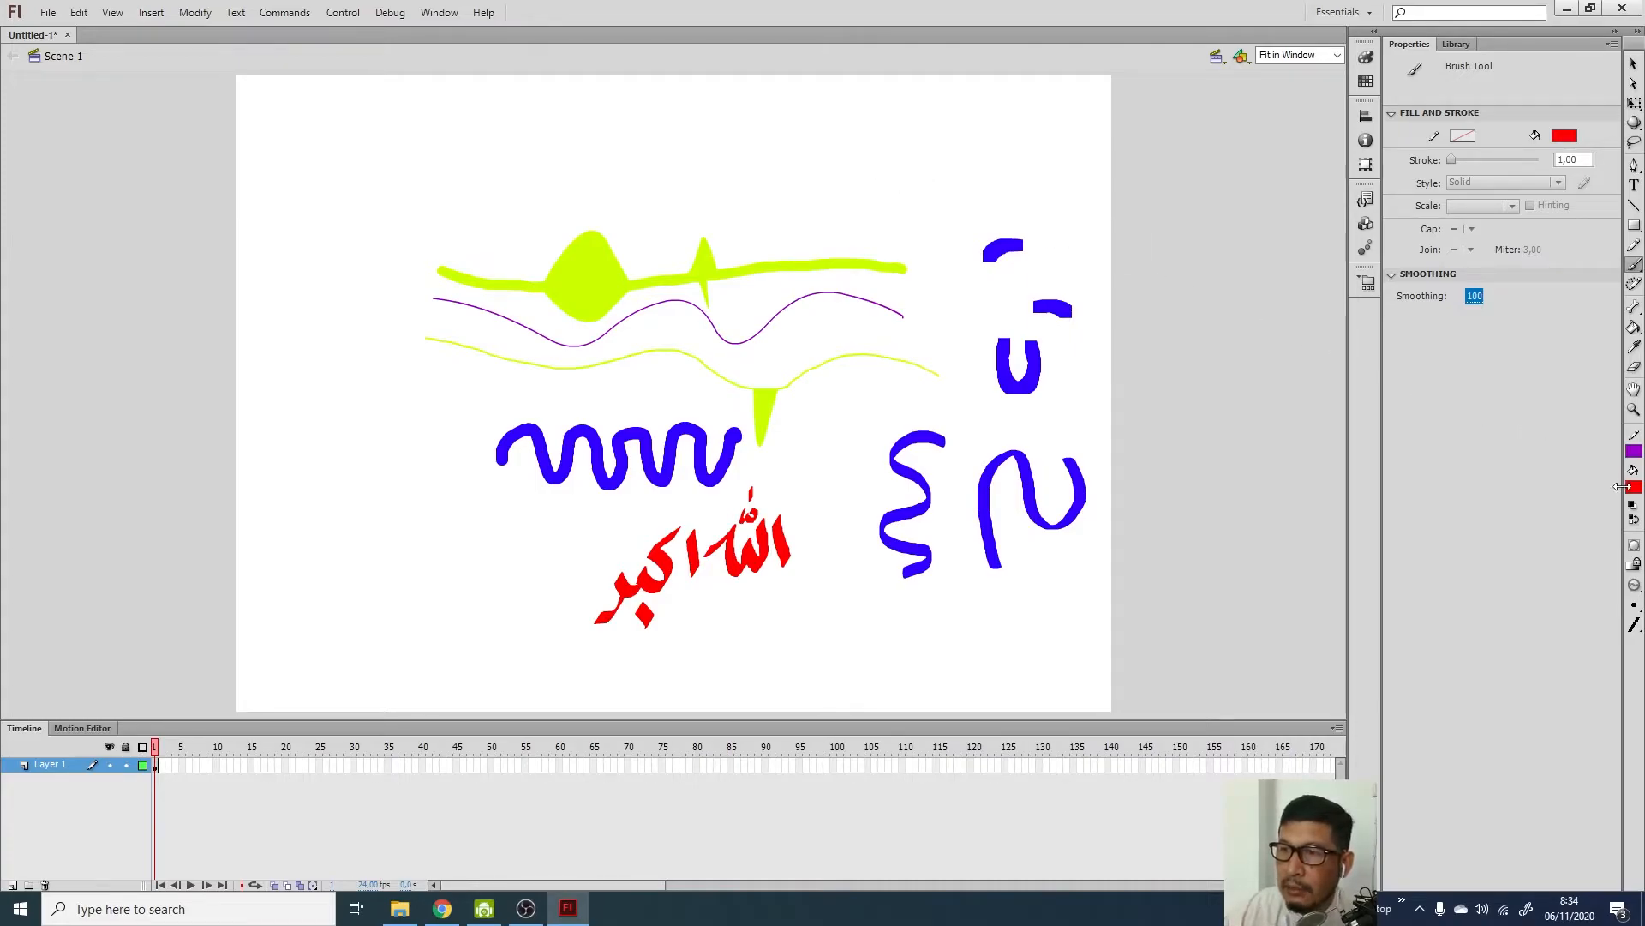
mouse_move(845, 162)
left_mouse_down()
mouse_move(847, 210)
mouse_move(781, 197)
left_mouse_up()
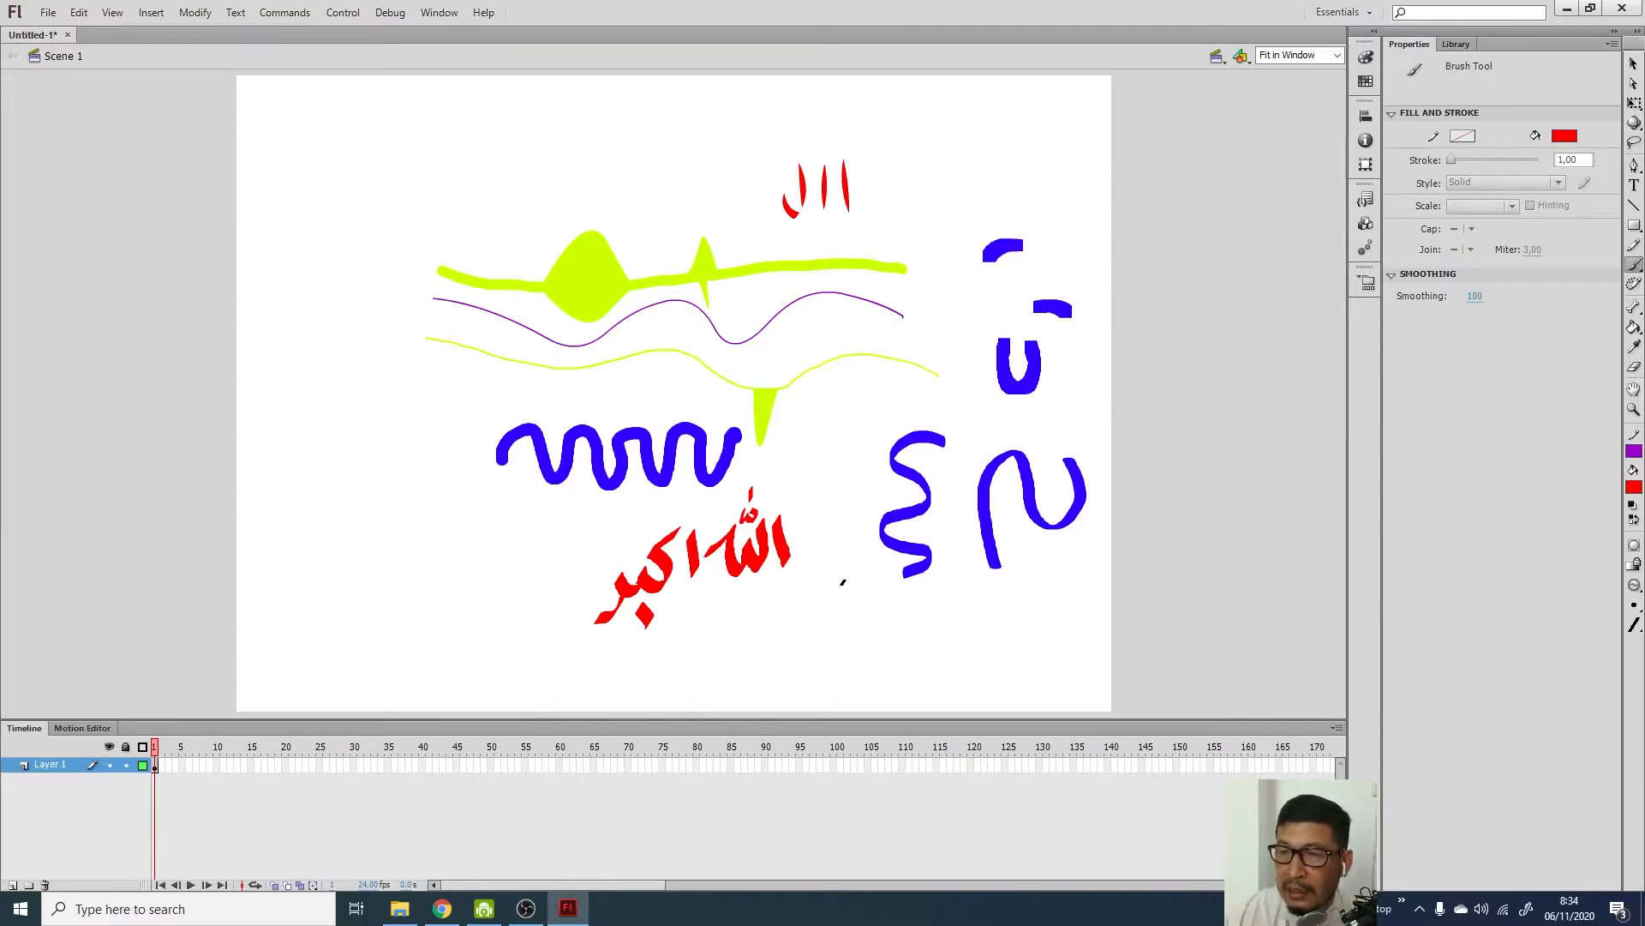
left_click(1489, 295)
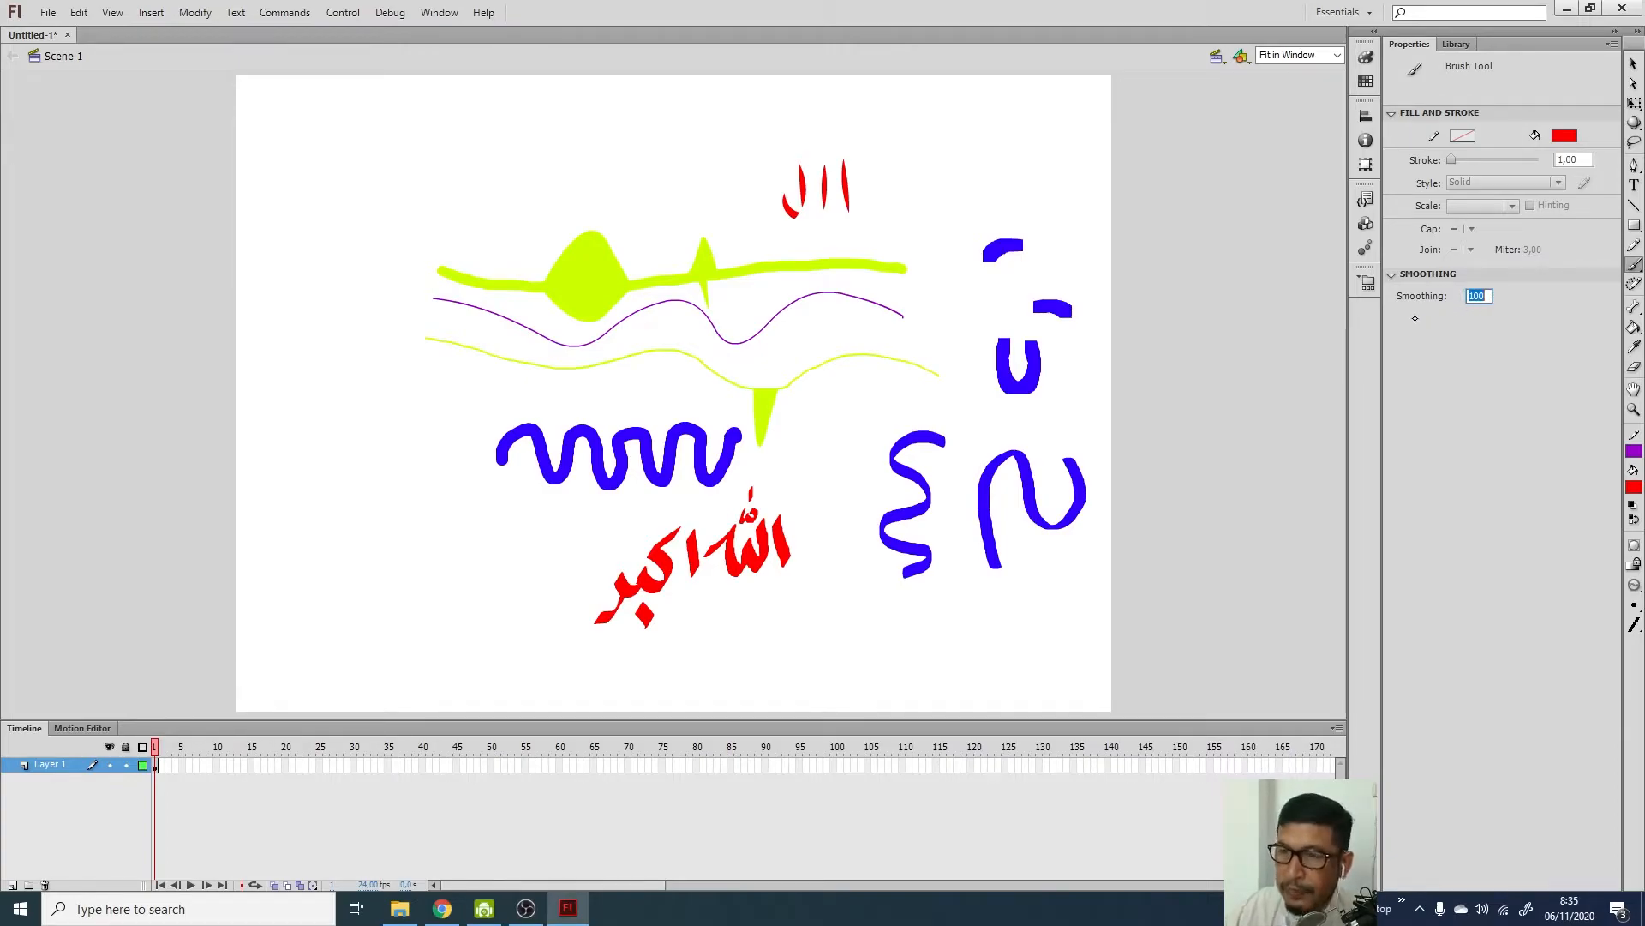
type("1")
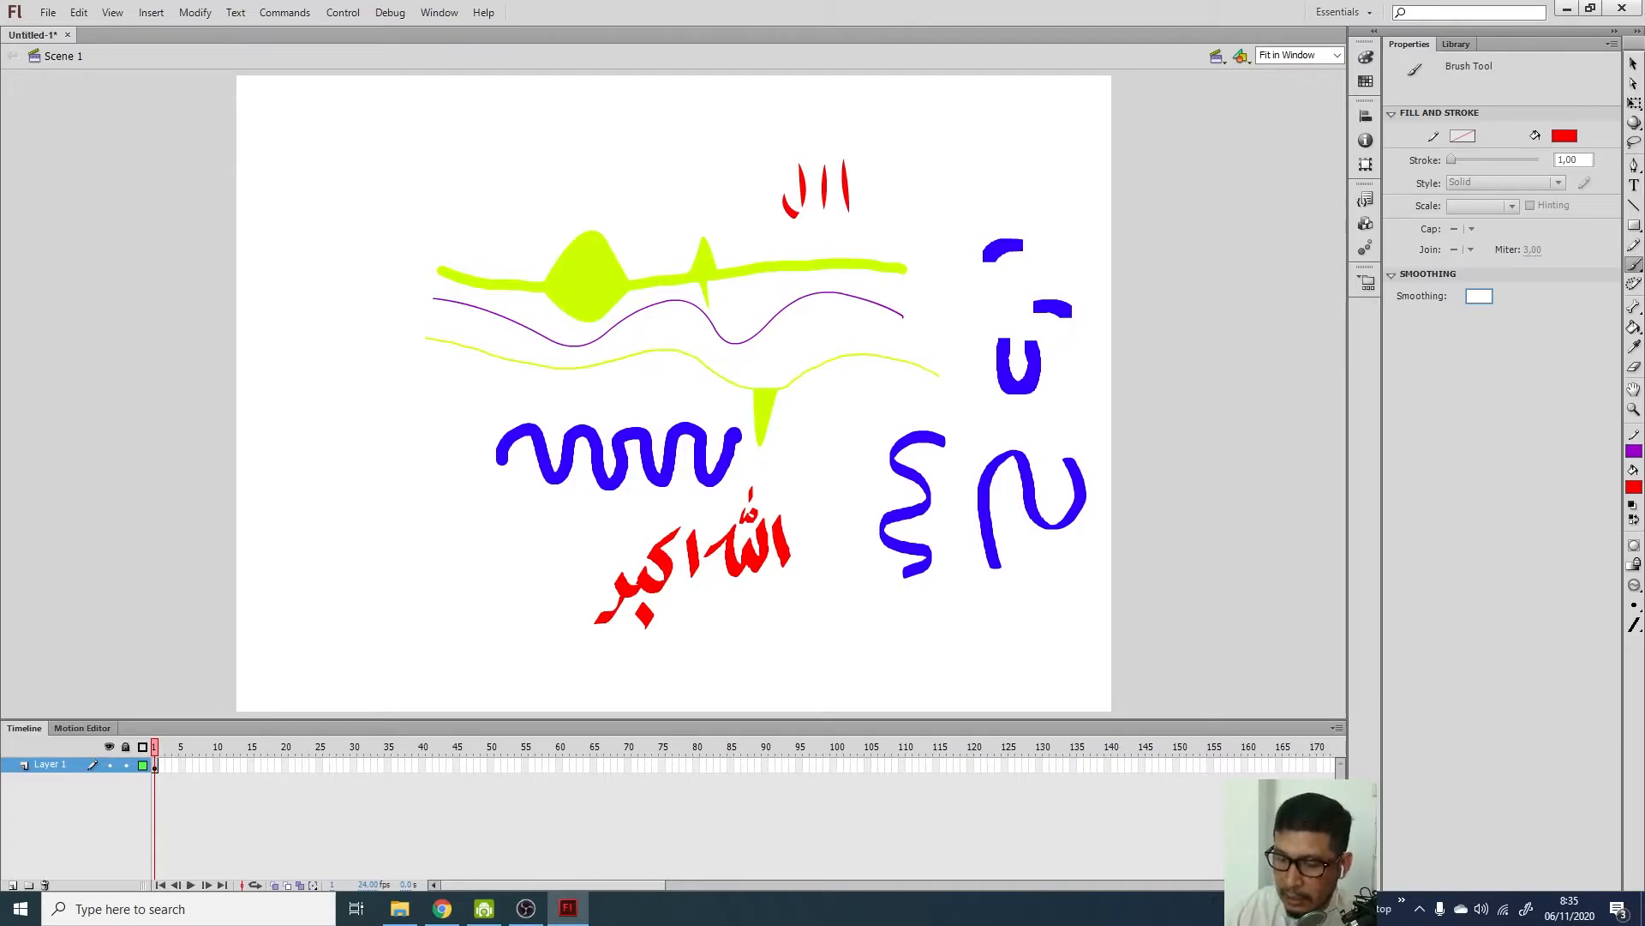
type("15")
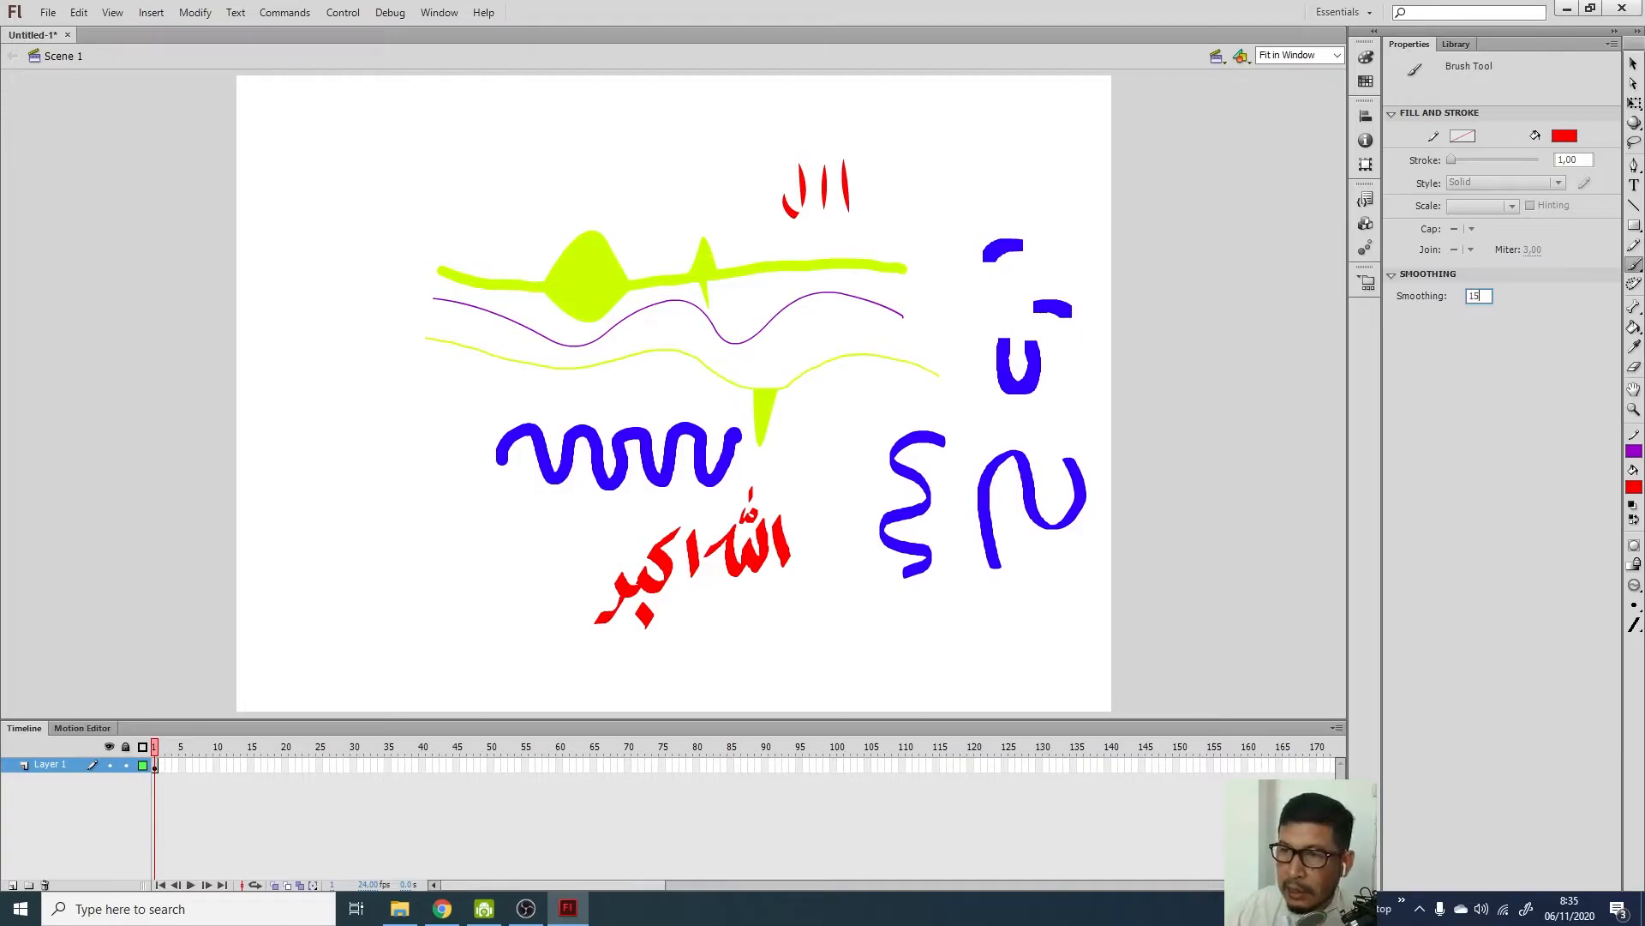
key("BackSpace")
key("BackSpace")
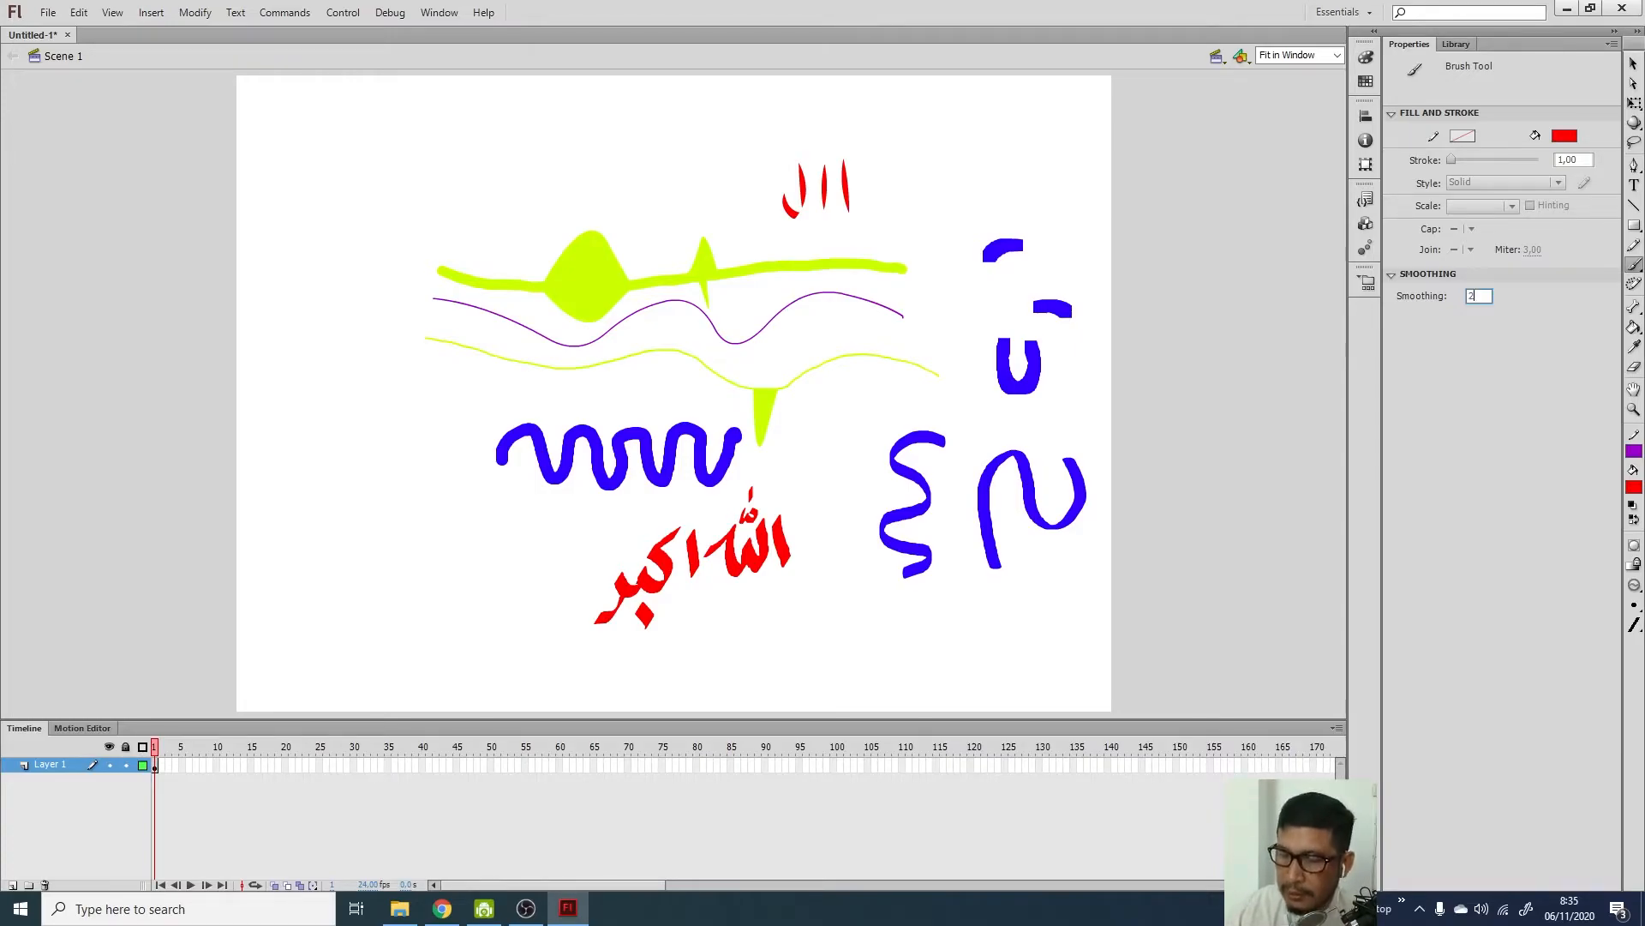
key("Return")
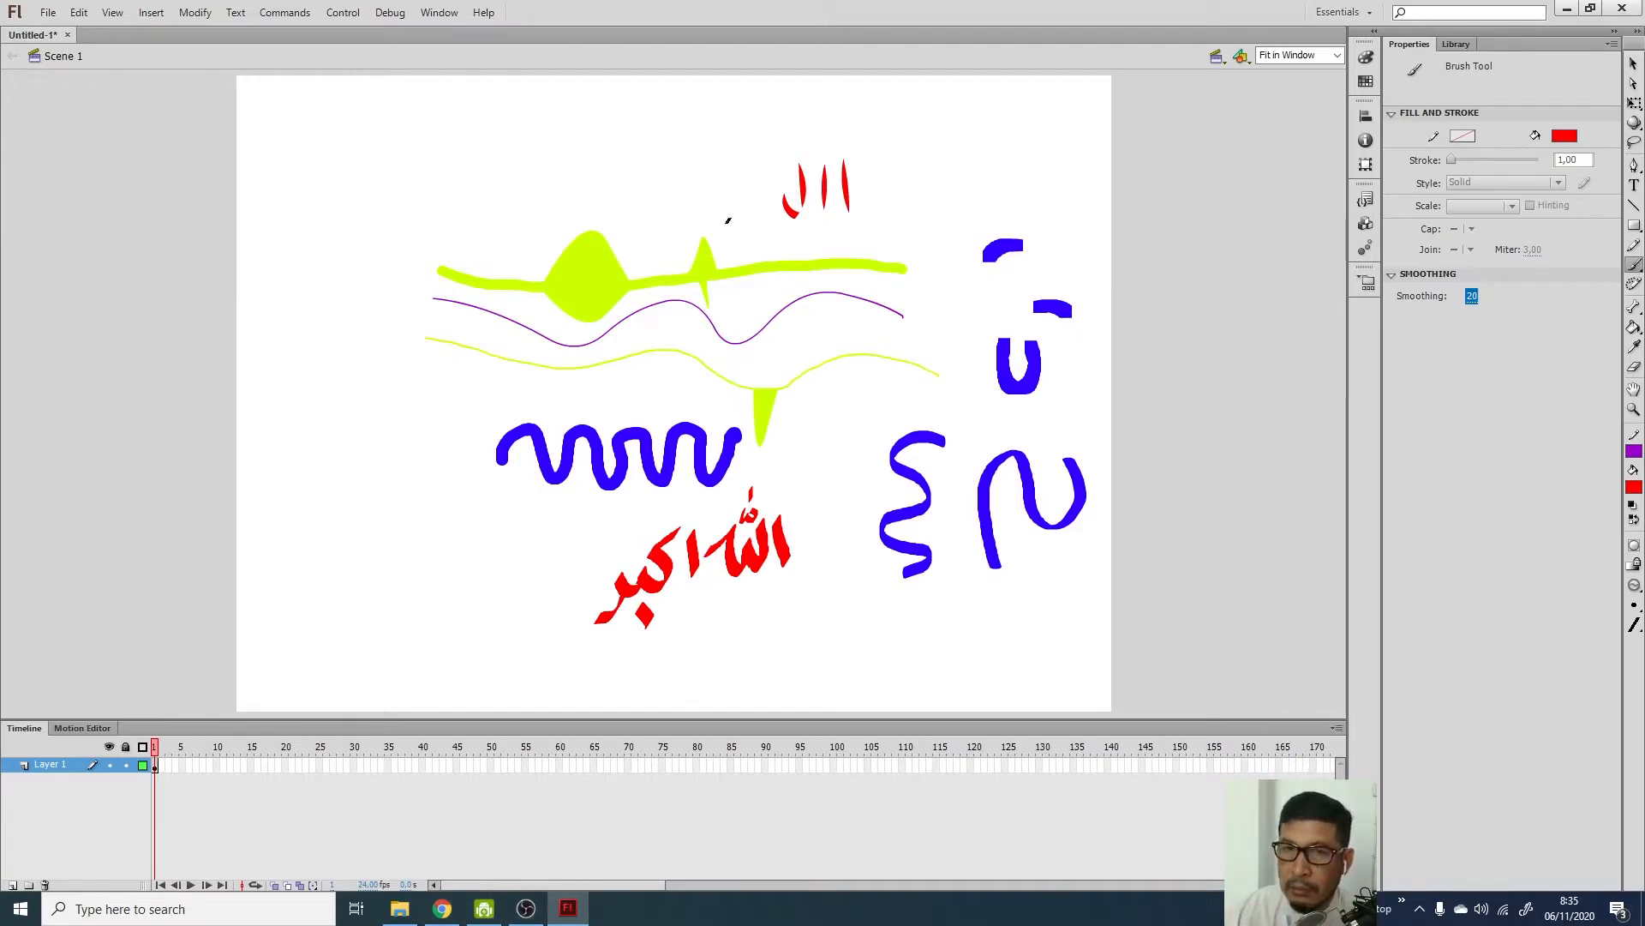
Brush more red Arabic letter strokes, a curve and dots extending left along the stage's top
left_click_drag(728, 172, 719, 212)
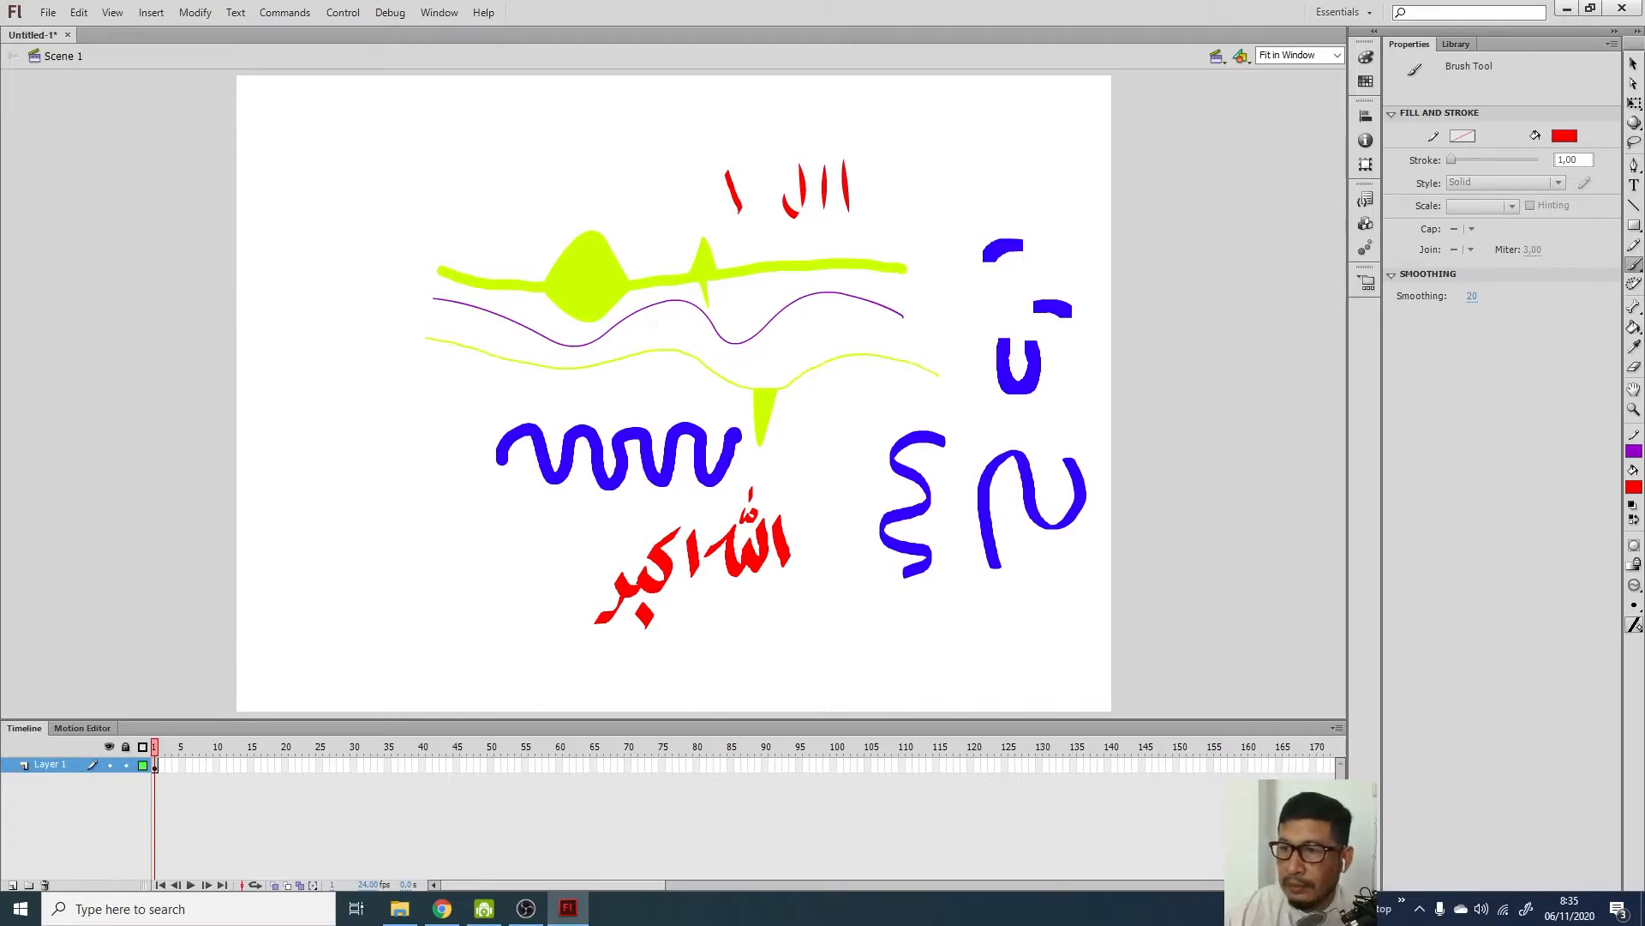
left_click(1634, 626)
left_click(1635, 605)
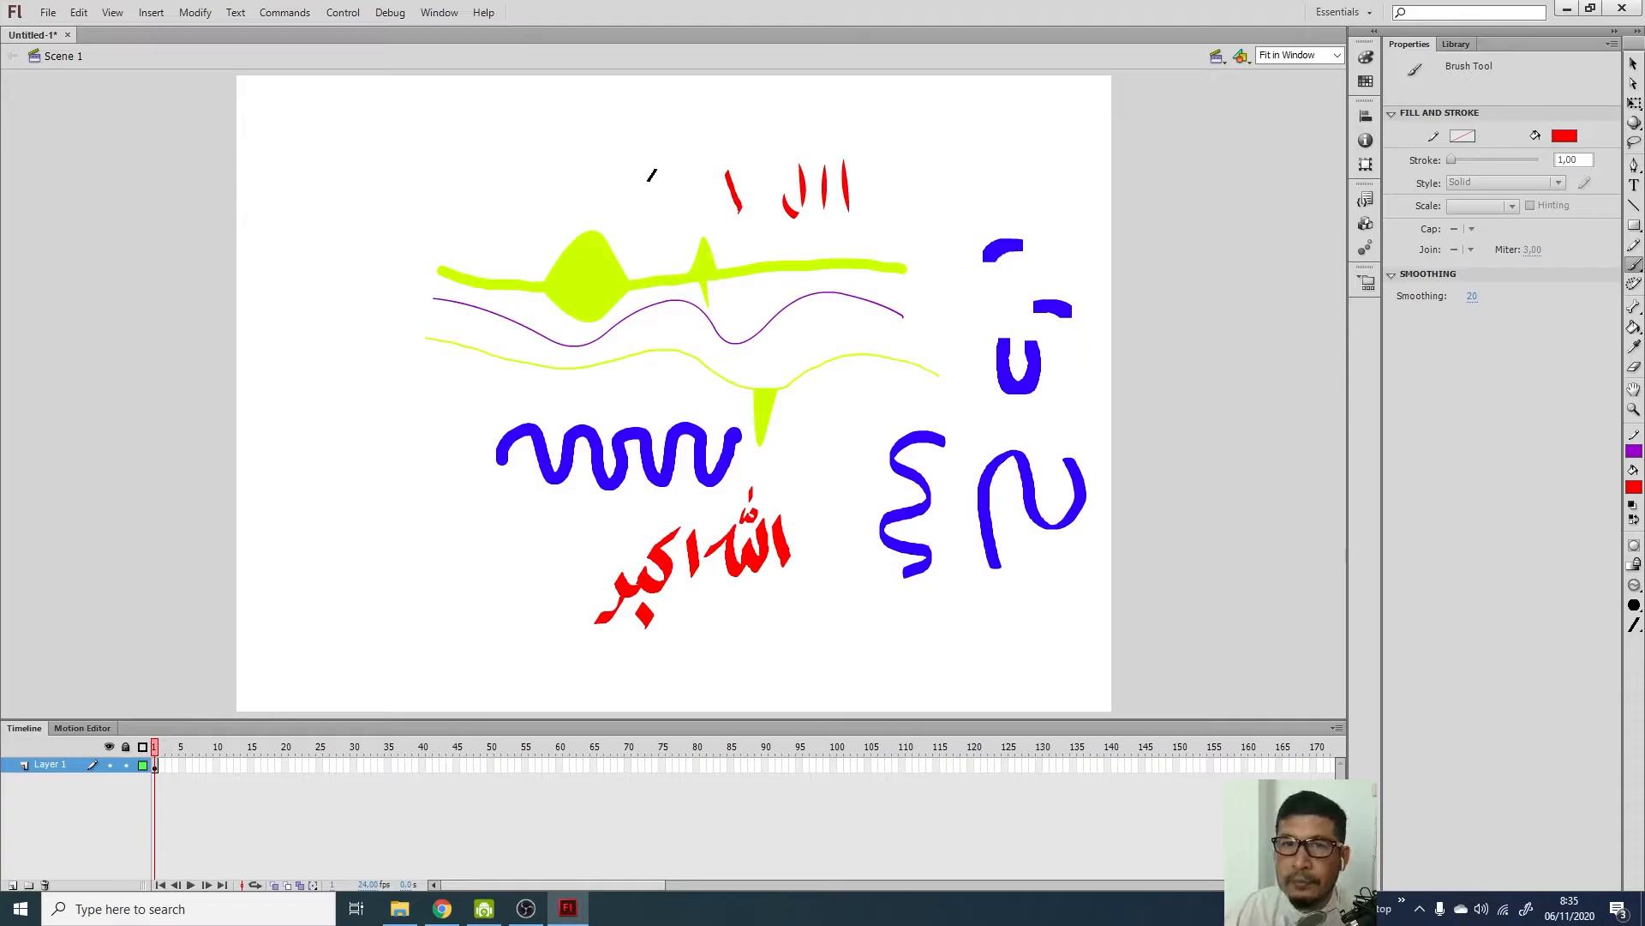
left_click_drag(661, 154, 660, 204)
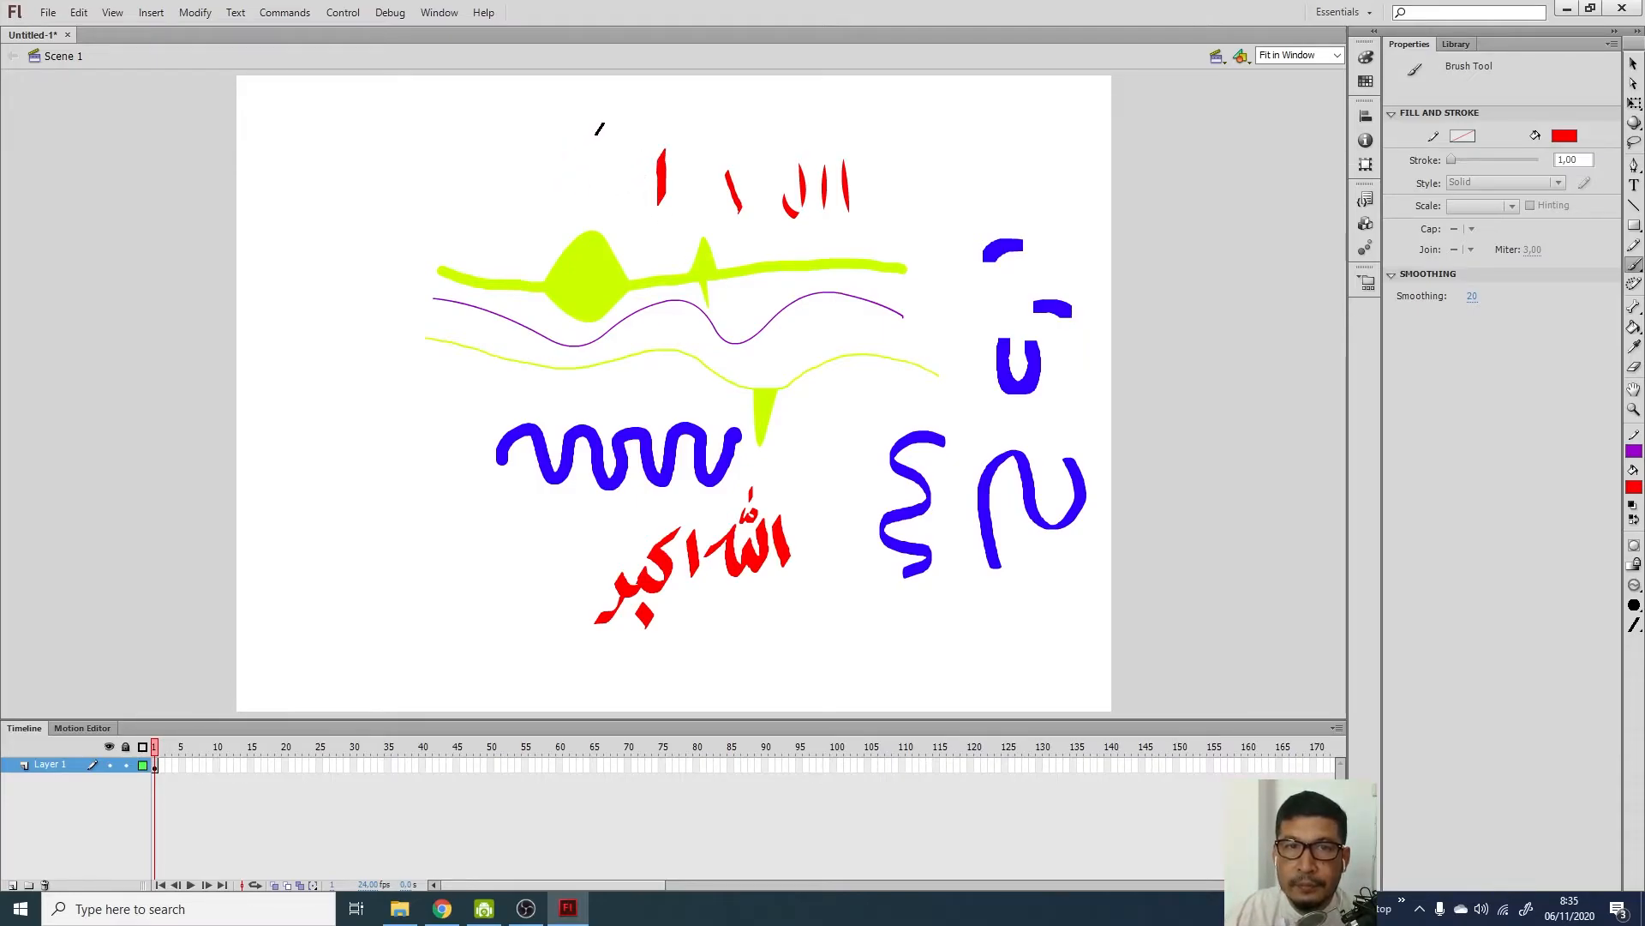
mouse_move(597, 129)
left_mouse_down()
mouse_move(445, 207)
mouse_move(462, 227)
mouse_move(439, 237)
mouse_move(439, 300)
left_mouse_up()
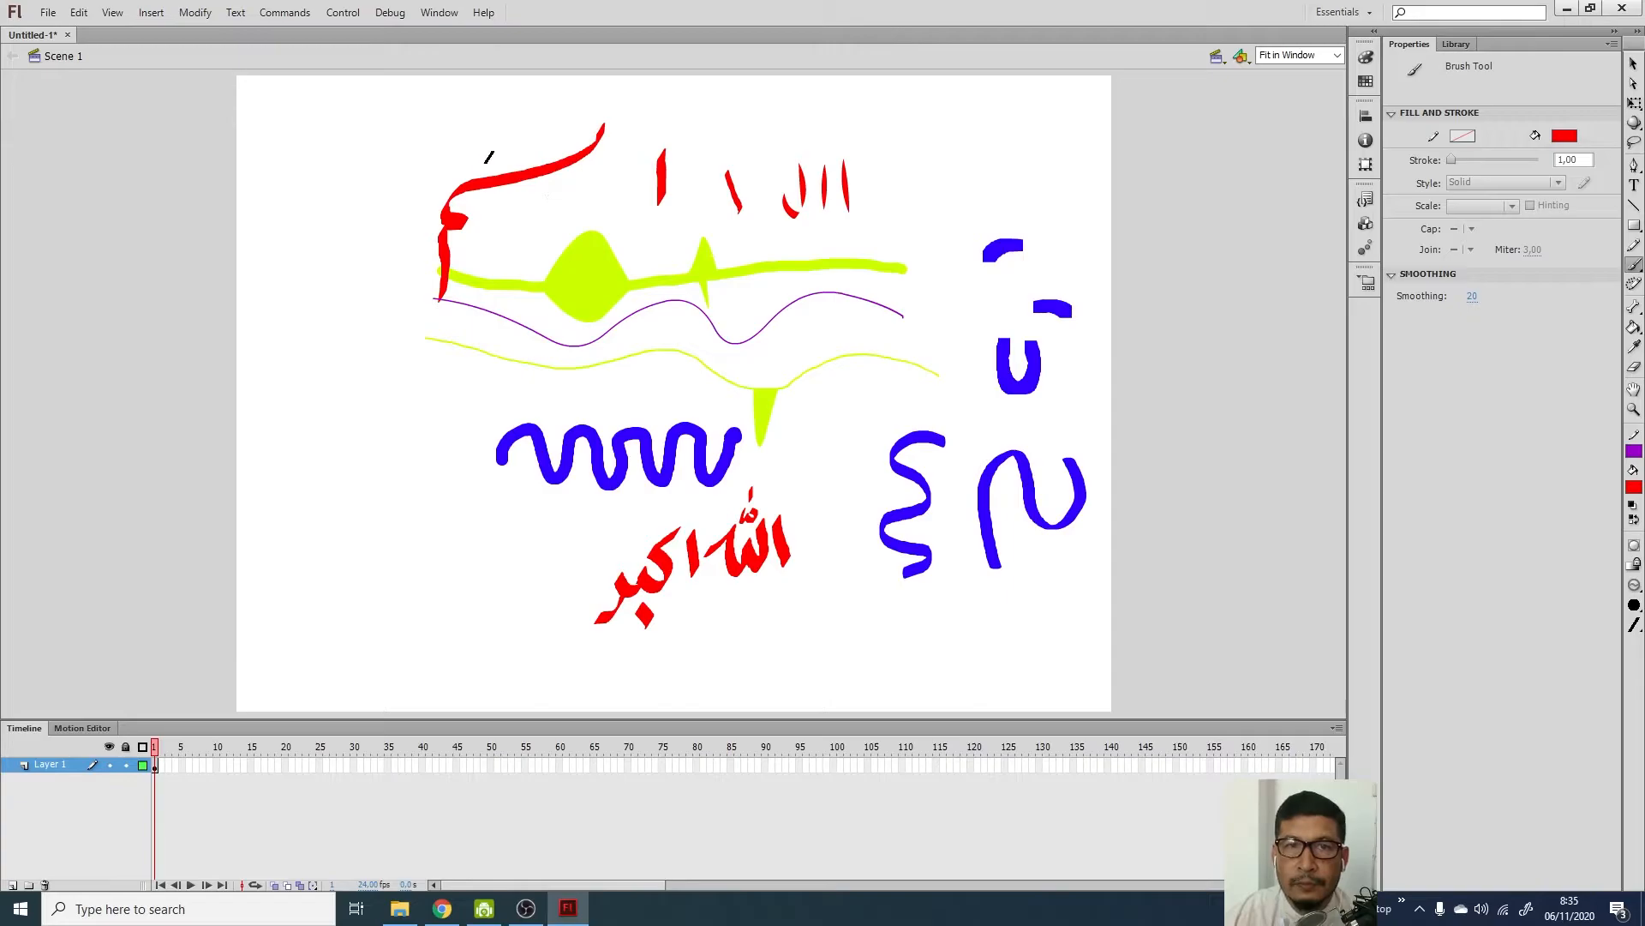
left_click(553, 199)
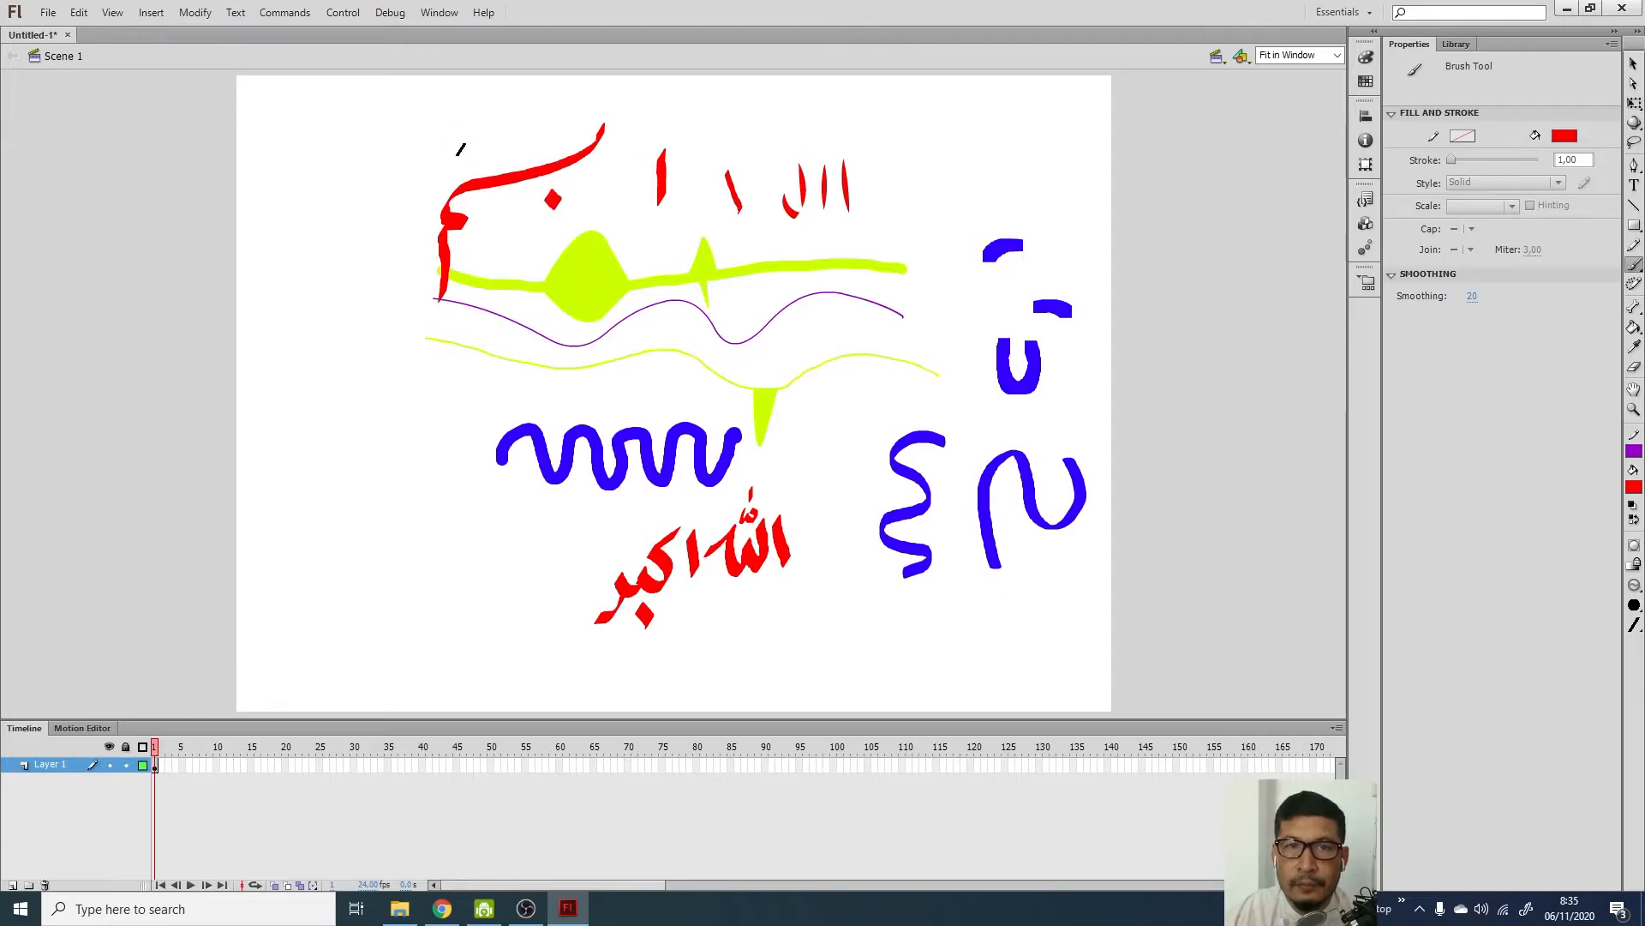
mouse_move(435, 151)
left_mouse_down()
mouse_move(437, 172)
mouse_move(400, 192)
mouse_move(371, 188)
mouse_move(377, 162)
mouse_move(348, 190)
left_mouse_up()
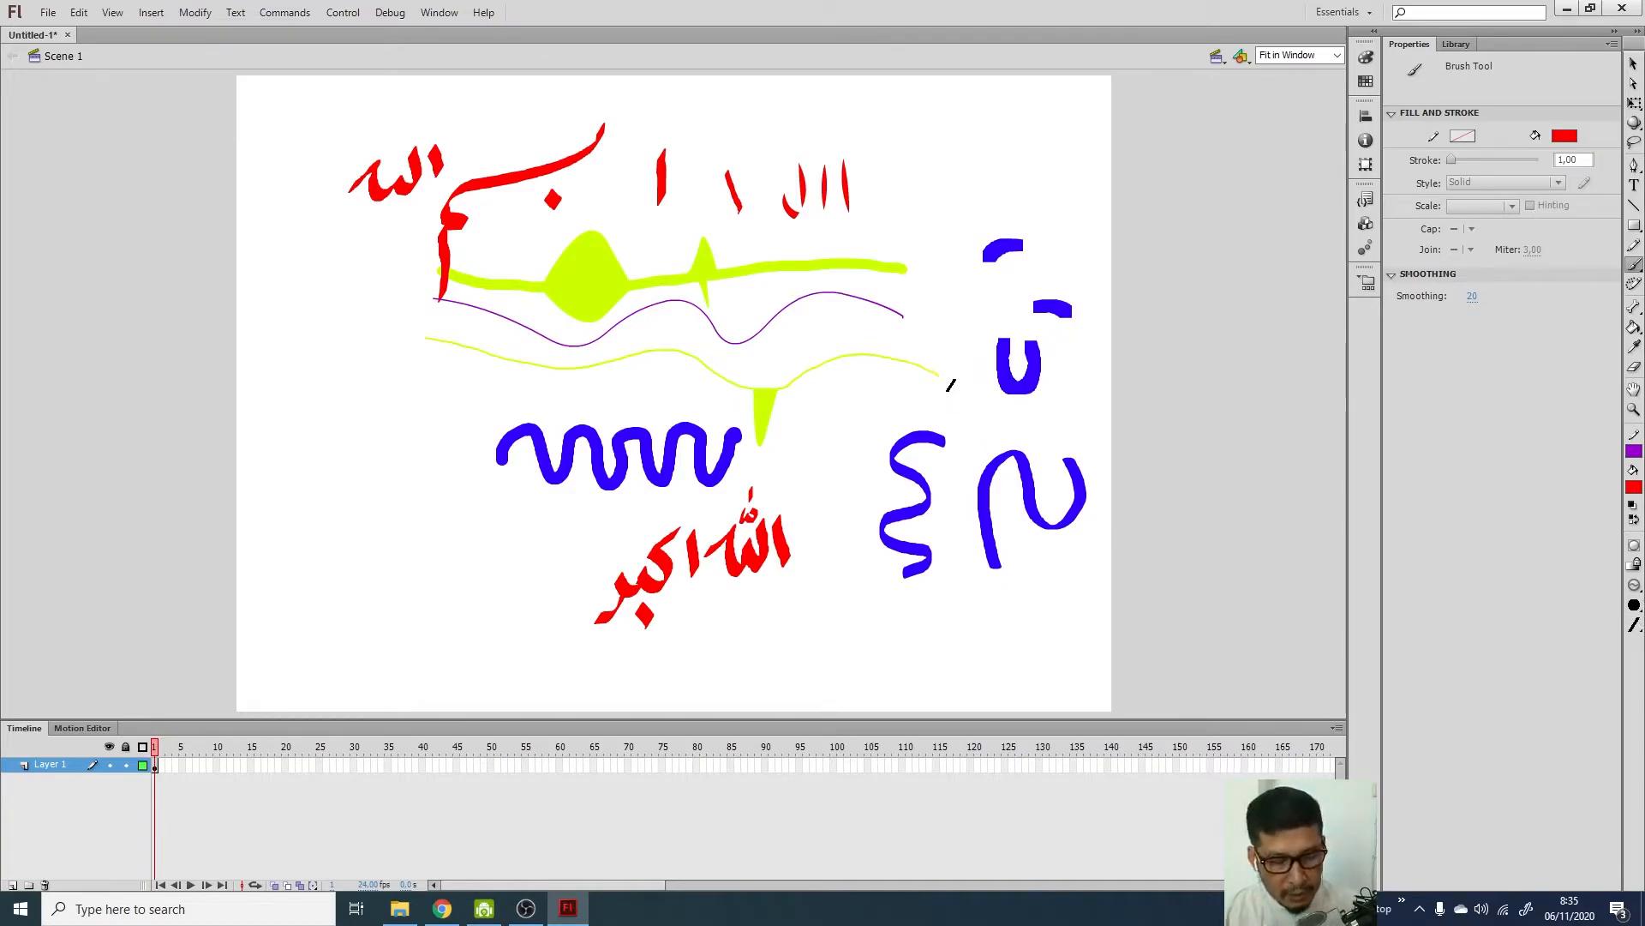
Delete all drawings from the stage, pick a round brush shape, and switch to the Pencil Tool
key("ctrl+a")
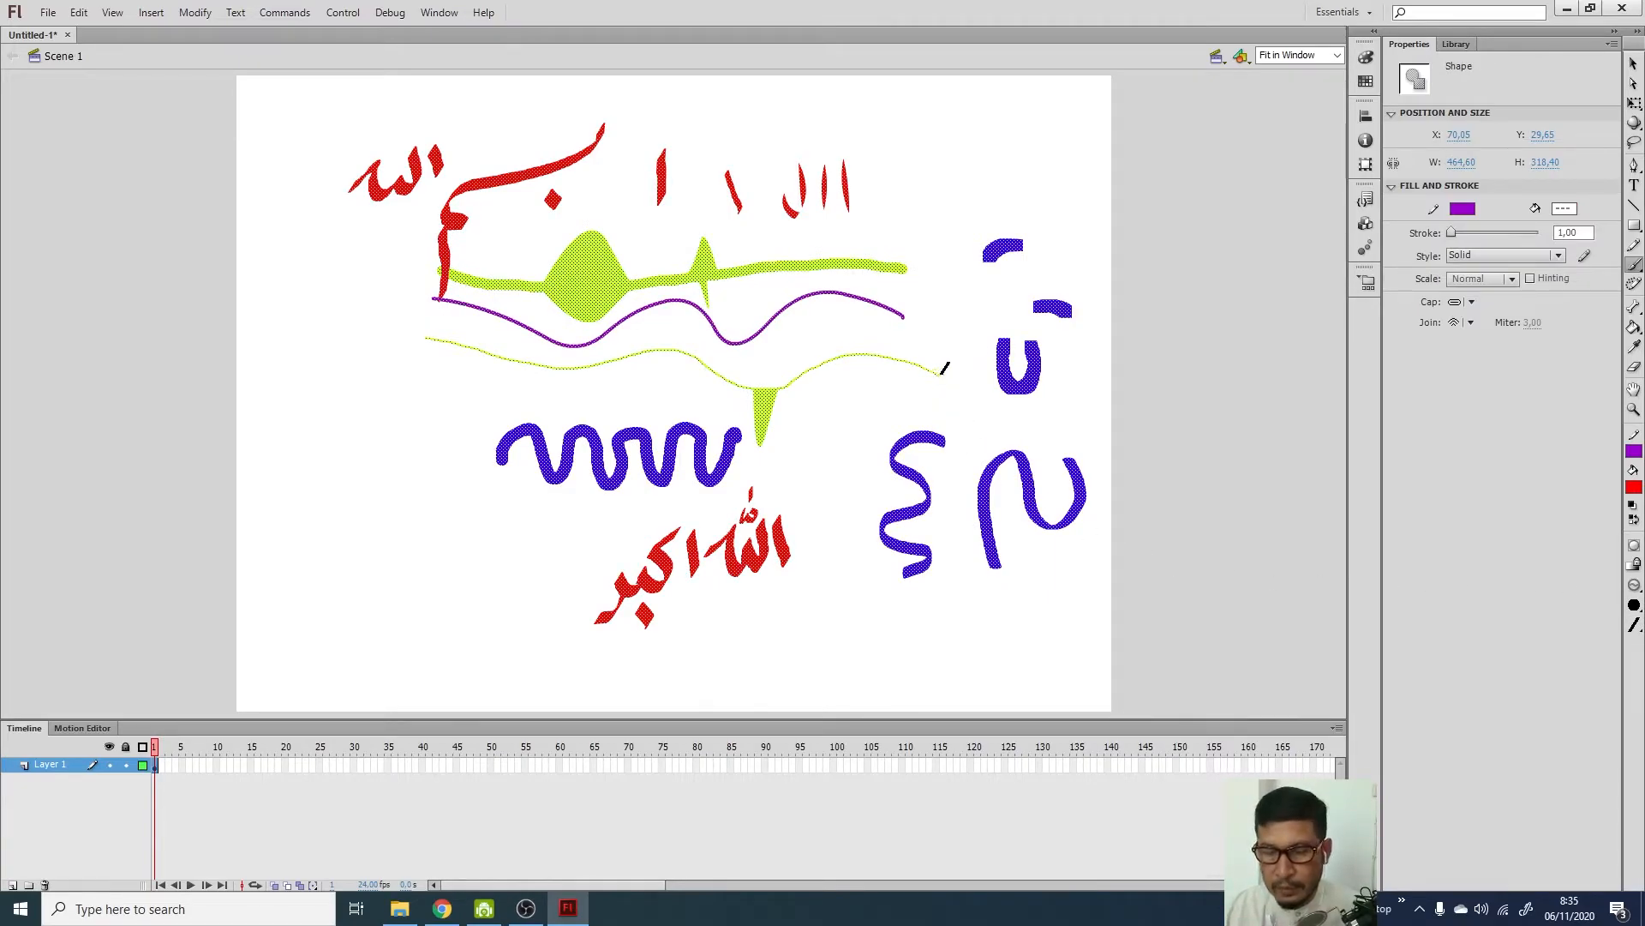
key("Delete")
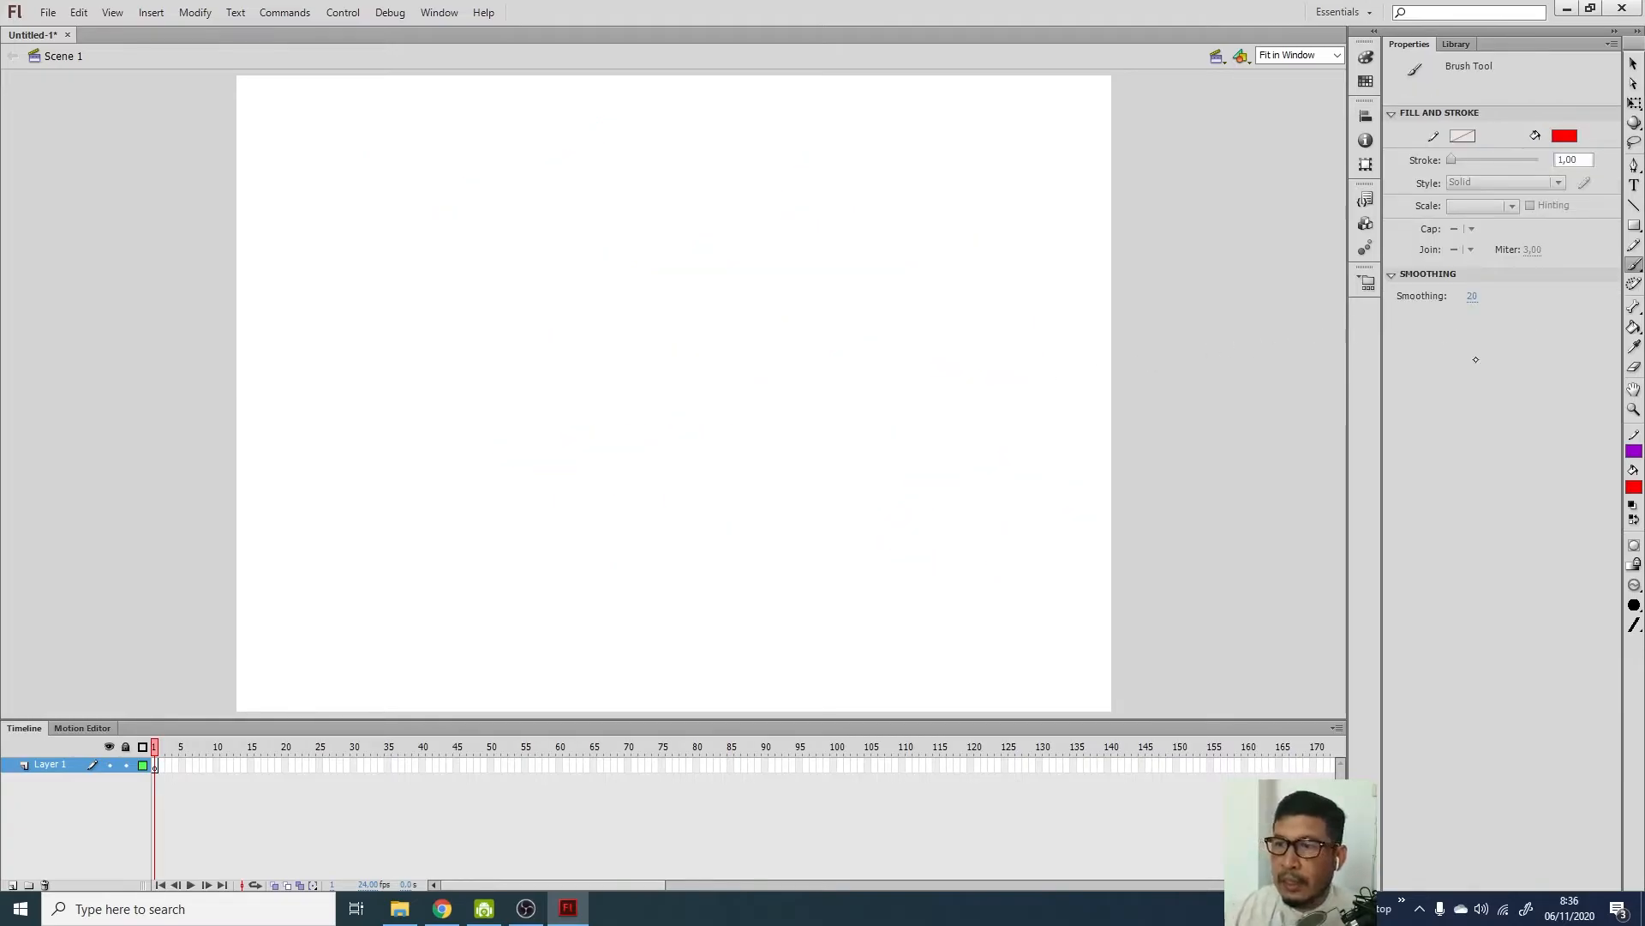
left_click(1635, 624)
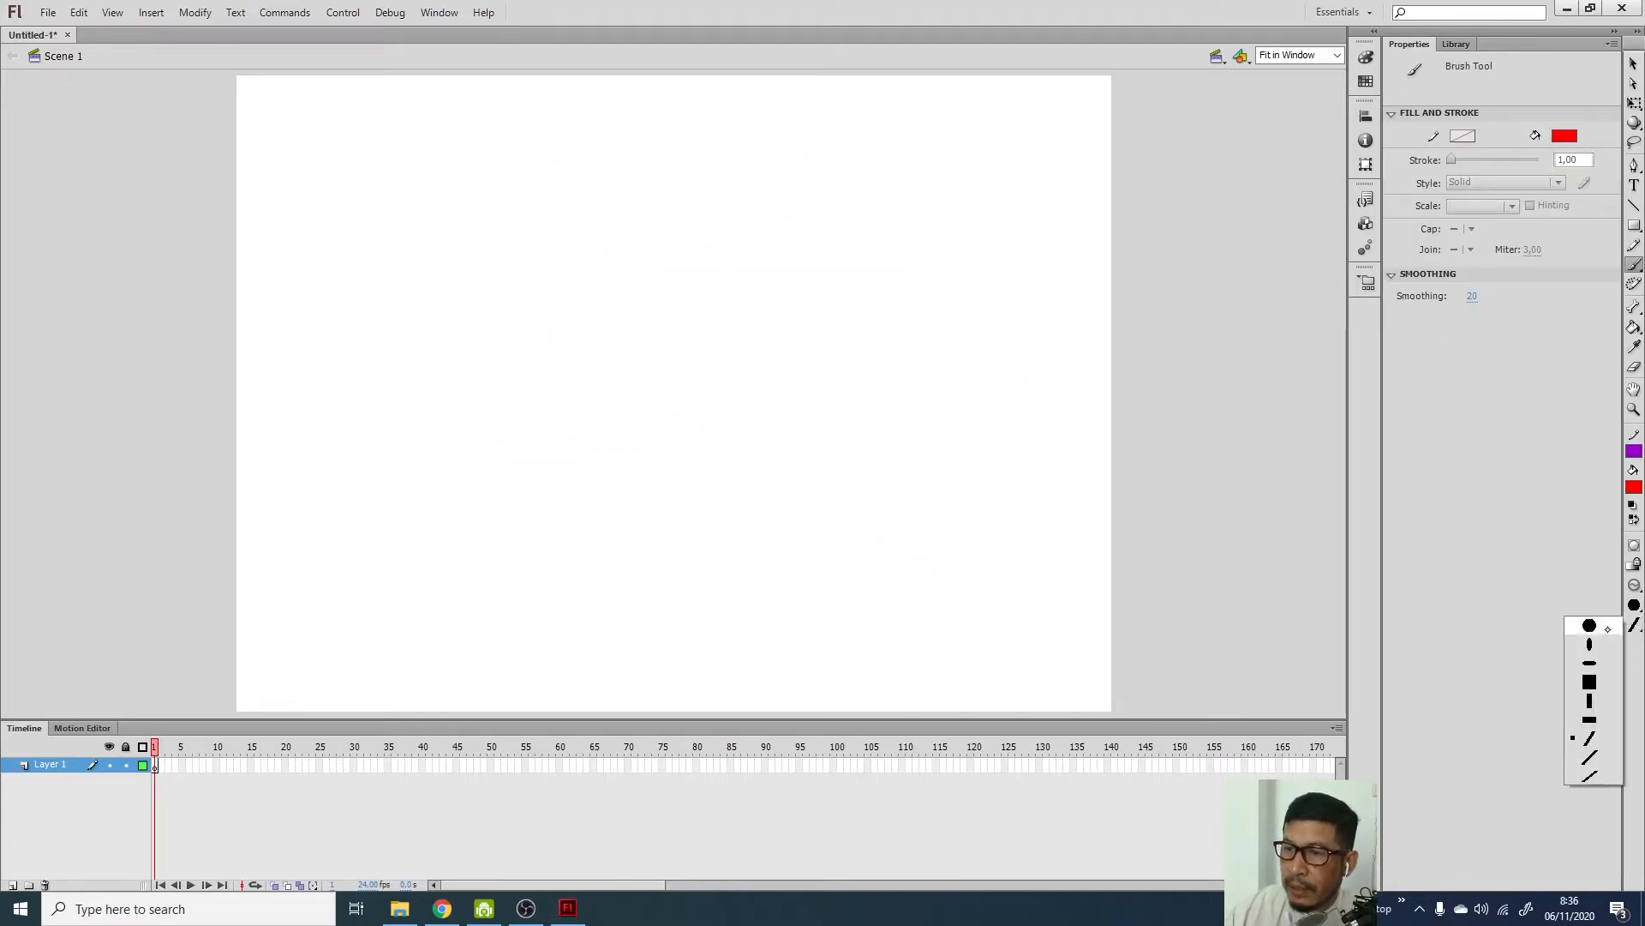
left_click(1599, 626)
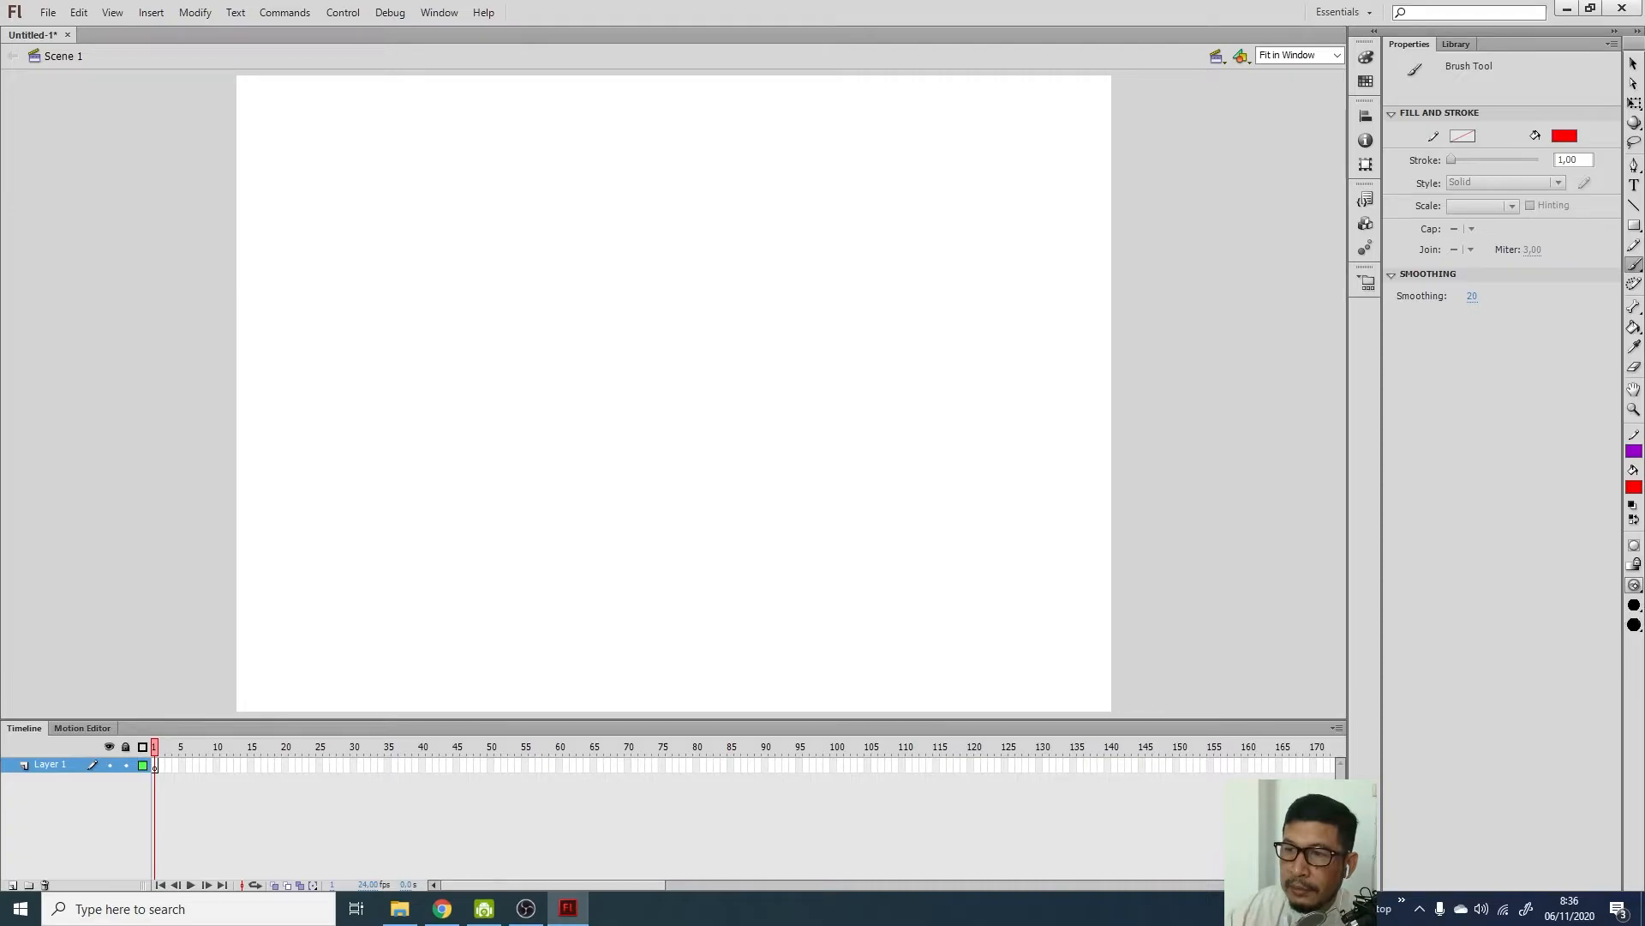
left_click(1635, 586)
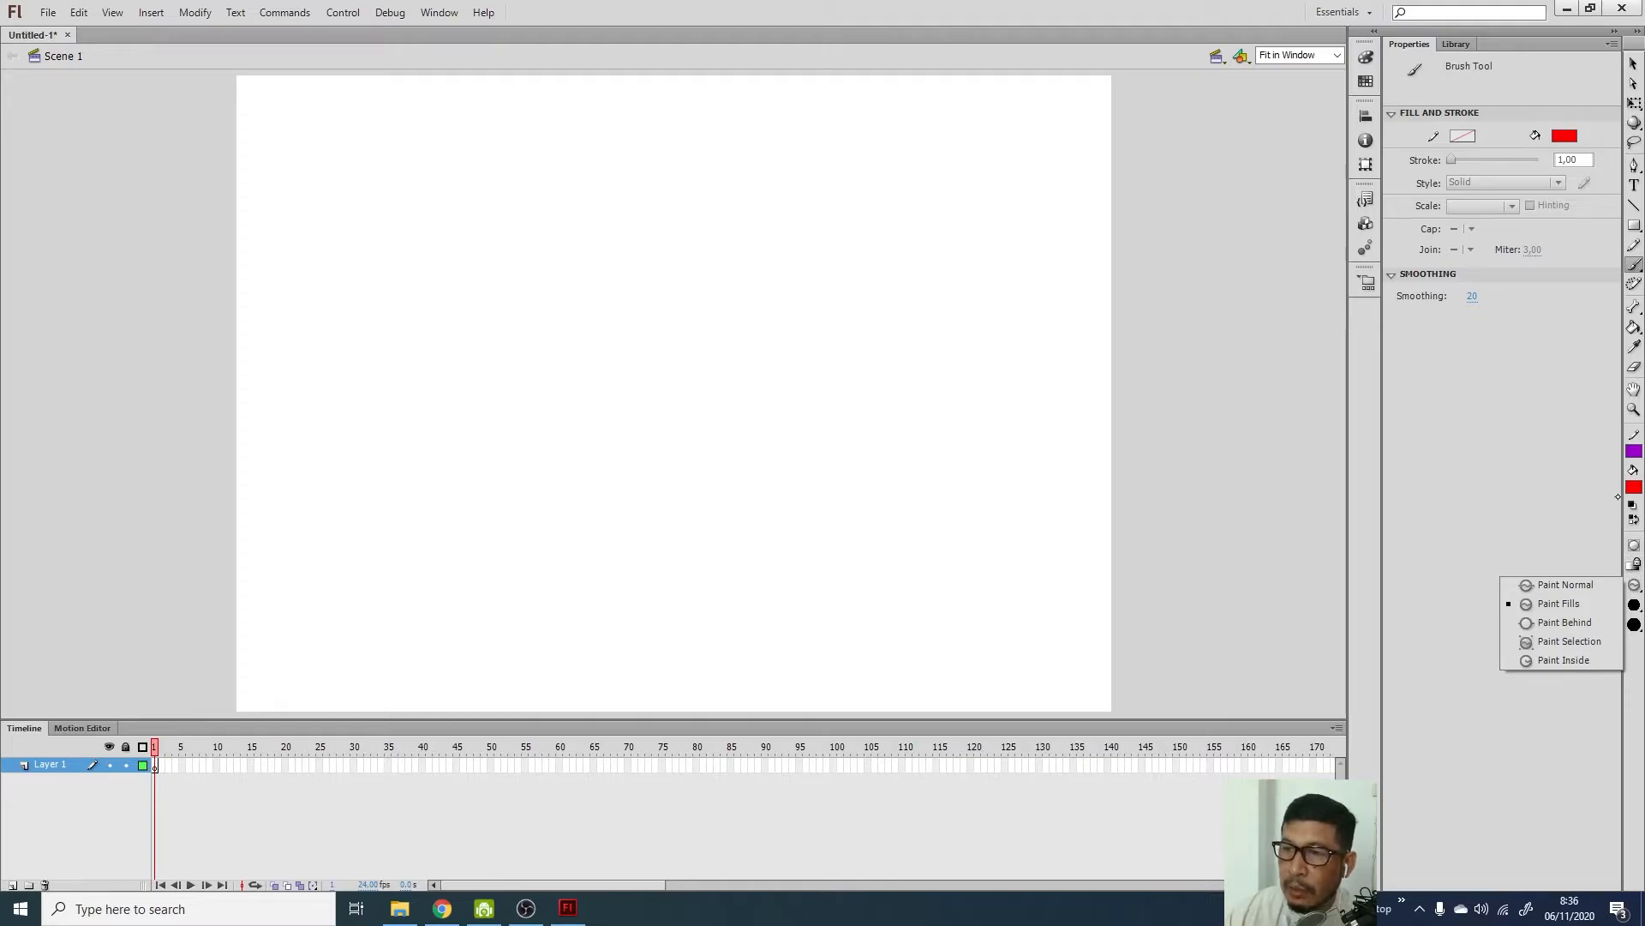
left_click(1634, 247)
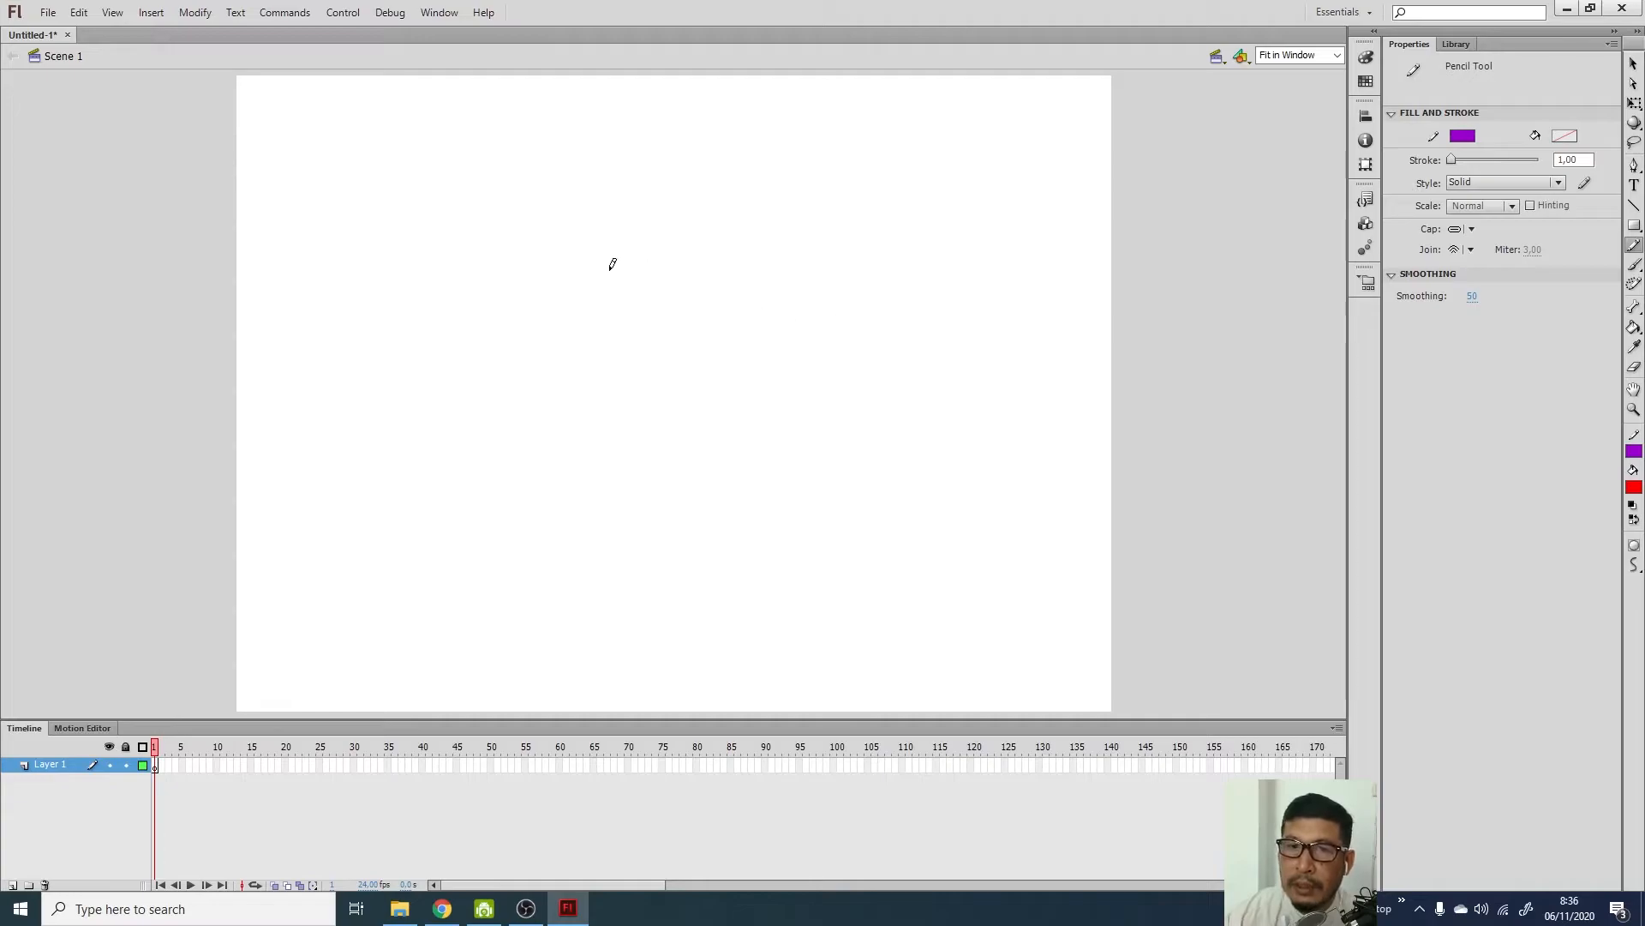
Pencil a purple circular head with a long narrow body below it, then zoom in on the head
mouse_move(653, 257)
left_mouse_down()
mouse_move(630, 272)
mouse_move(665, 274)
mouse_move(655, 254)
left_mouse_up()
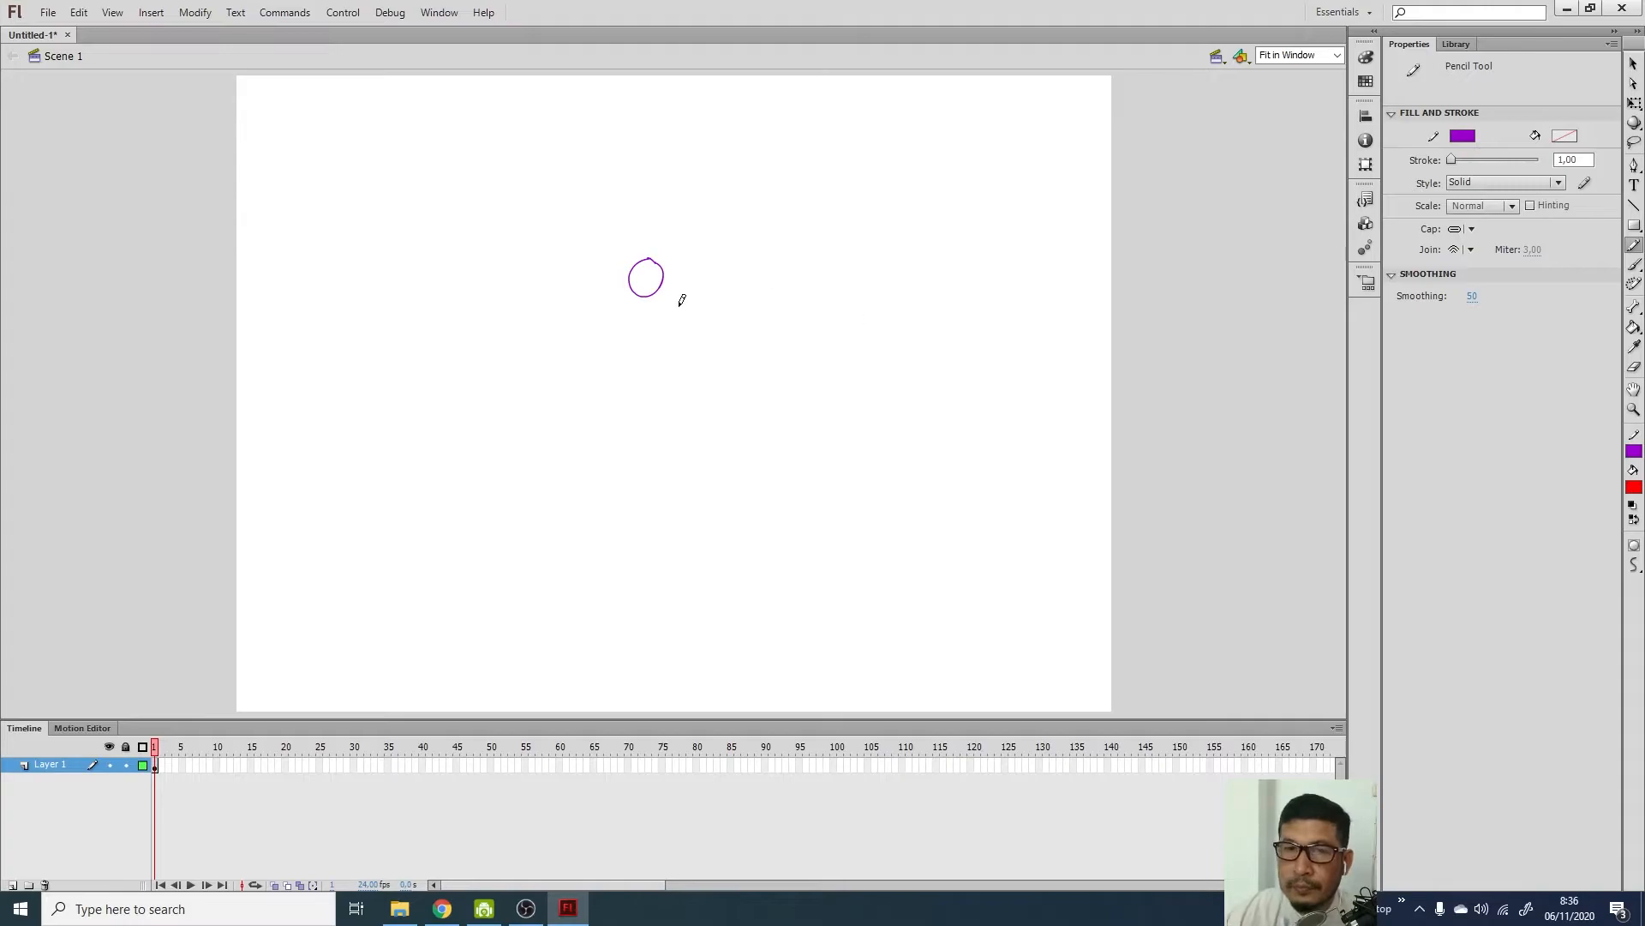
mouse_move(635, 287)
left_mouse_down()
mouse_move(632, 374)
mouse_move(667, 417)
mouse_move(676, 347)
mouse_move(658, 288)
left_mouse_up()
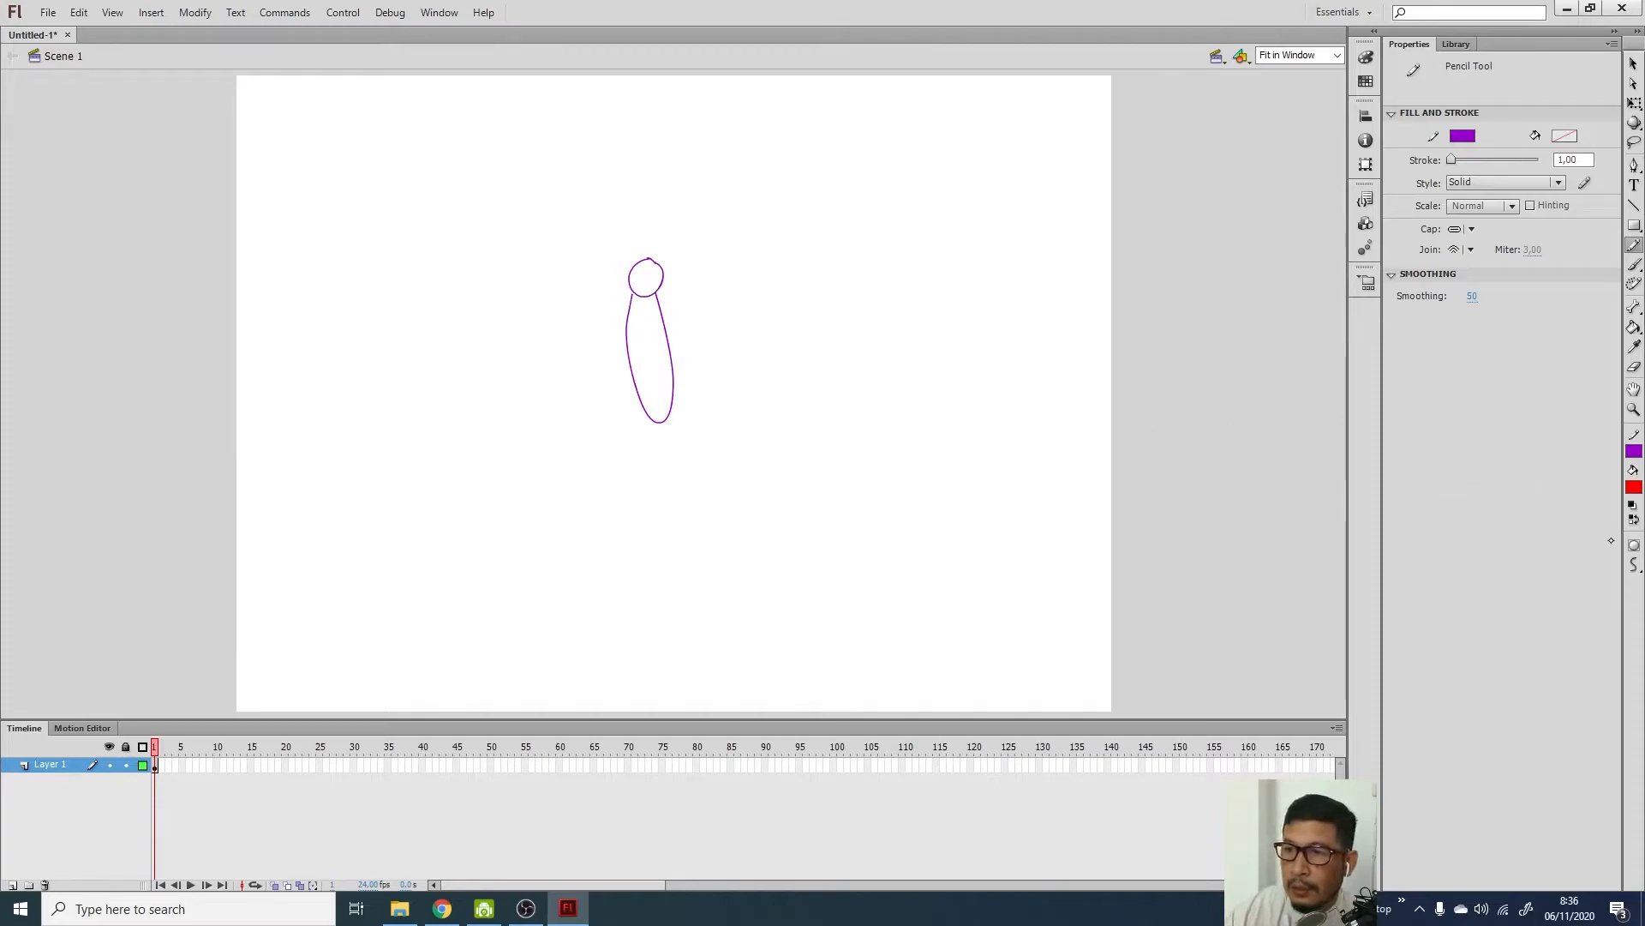
left_click(1635, 409)
left_click_drag(606, 241, 691, 318)
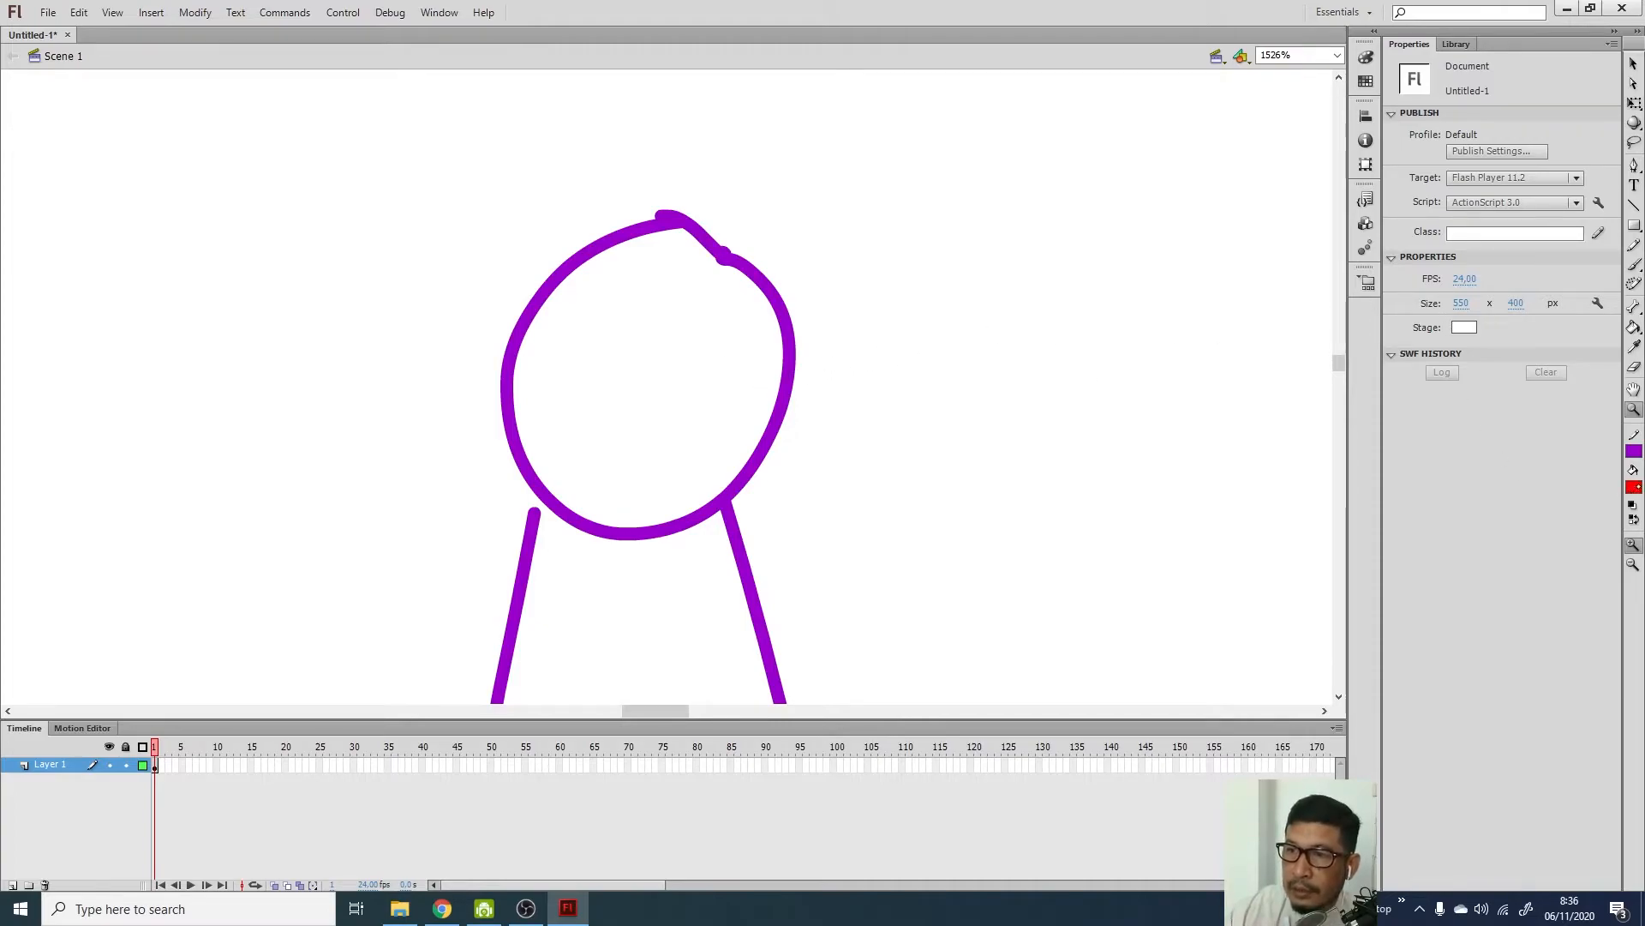
Fill the bee's head with yellow using the Paint Bucket
left_click(1635, 327)
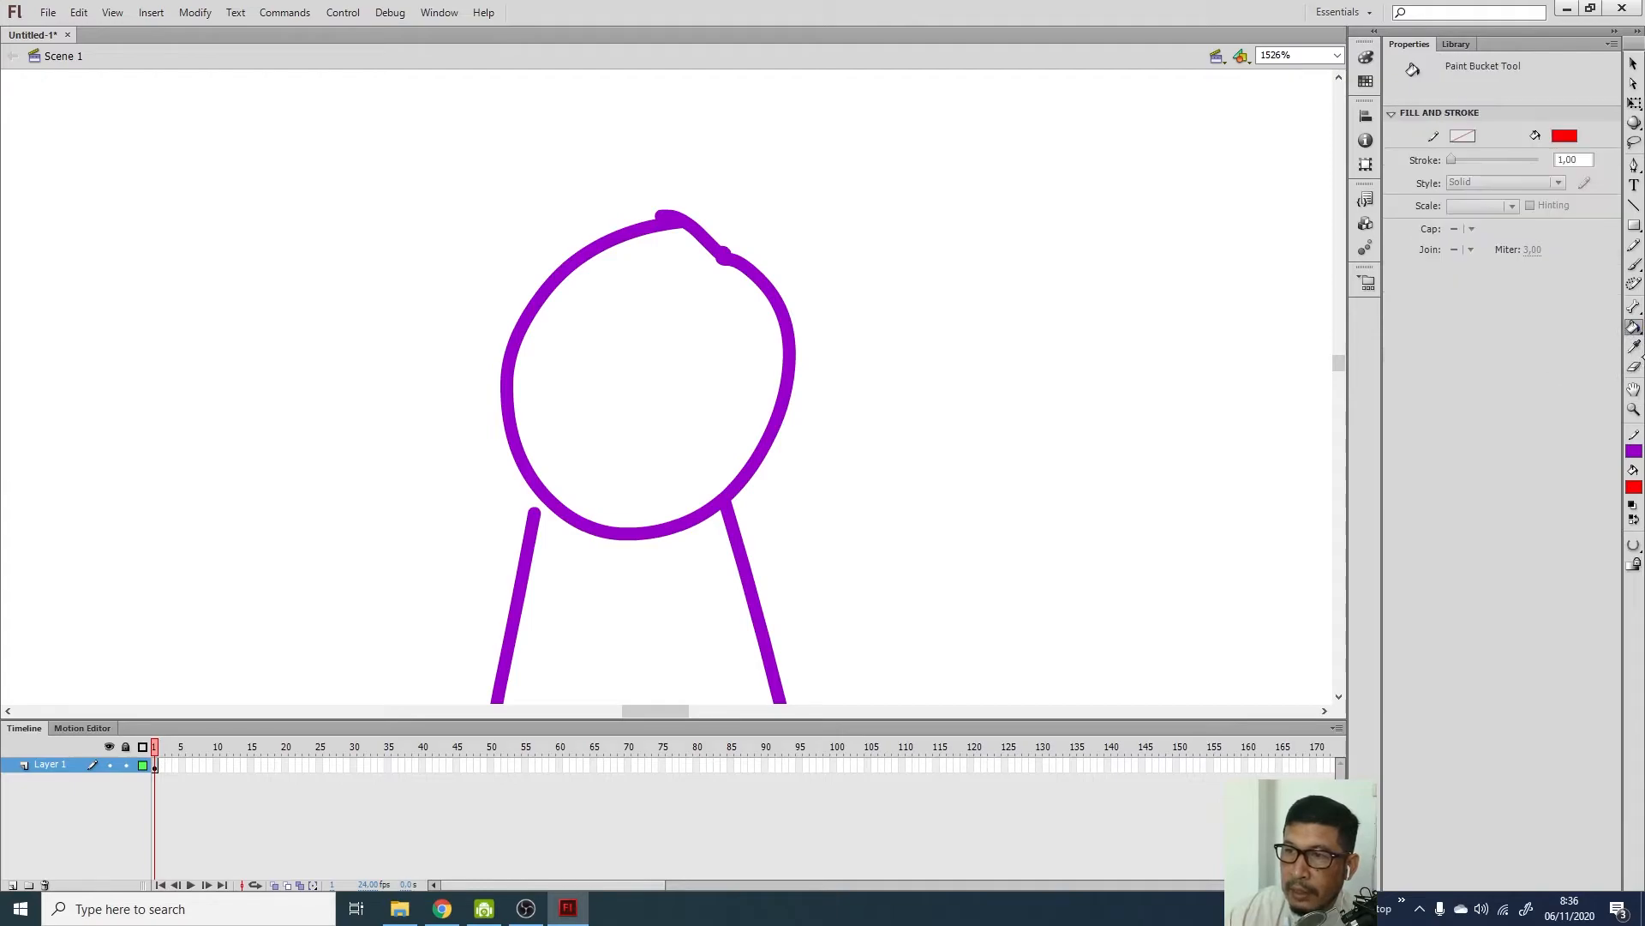
left_click(1634, 486)
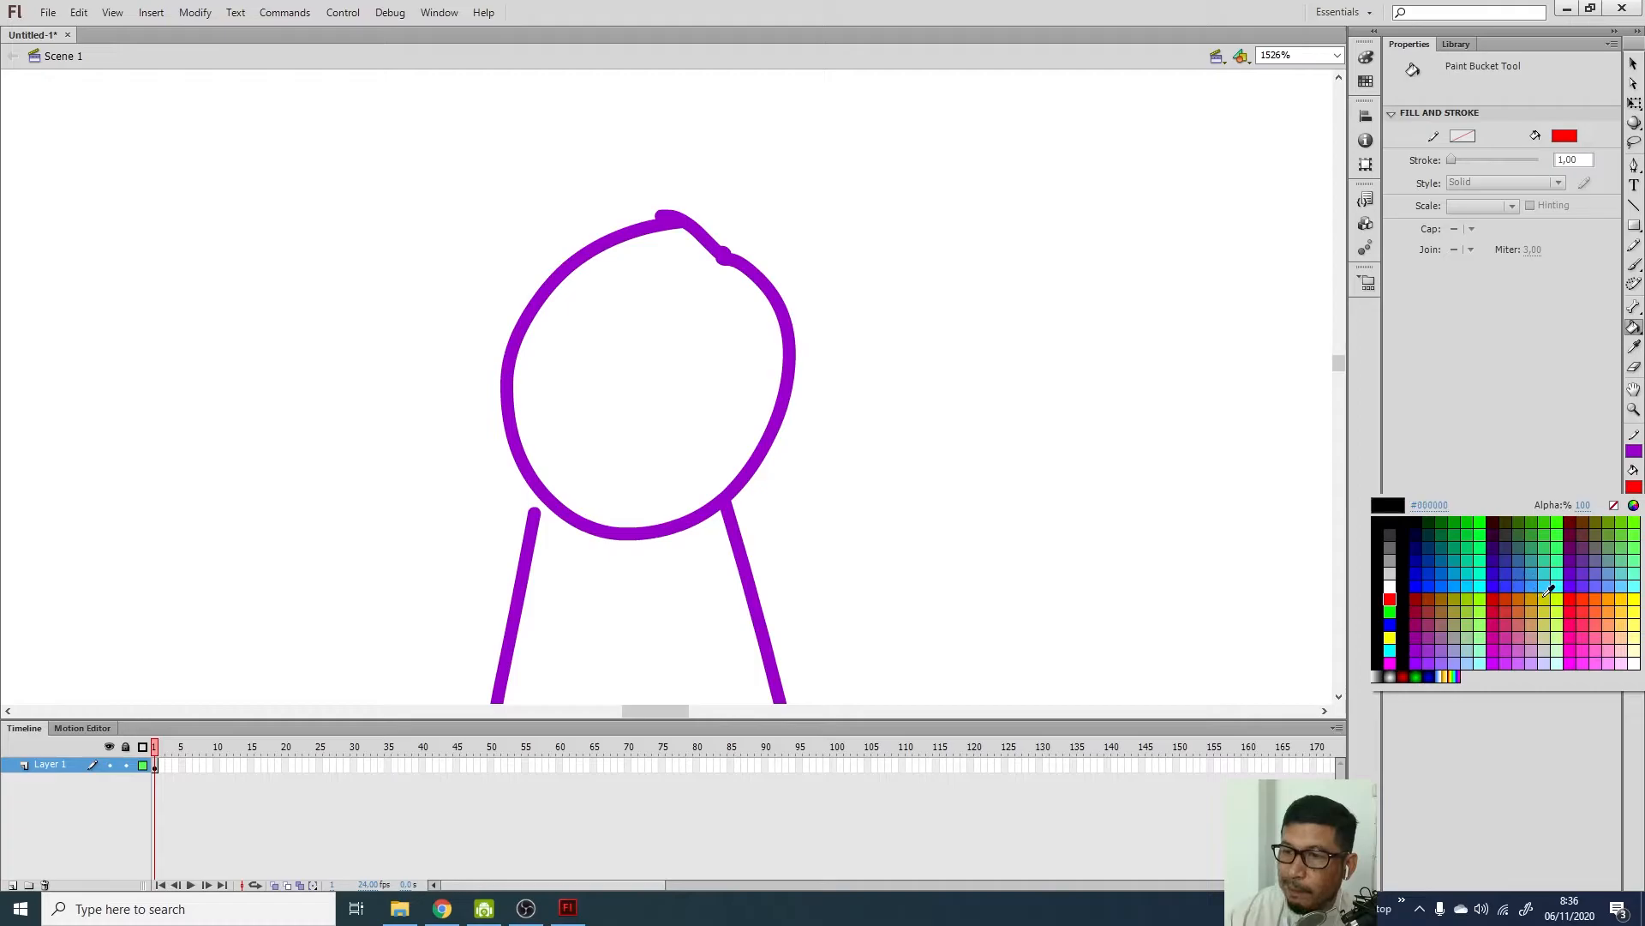
left_click(1626, 591)
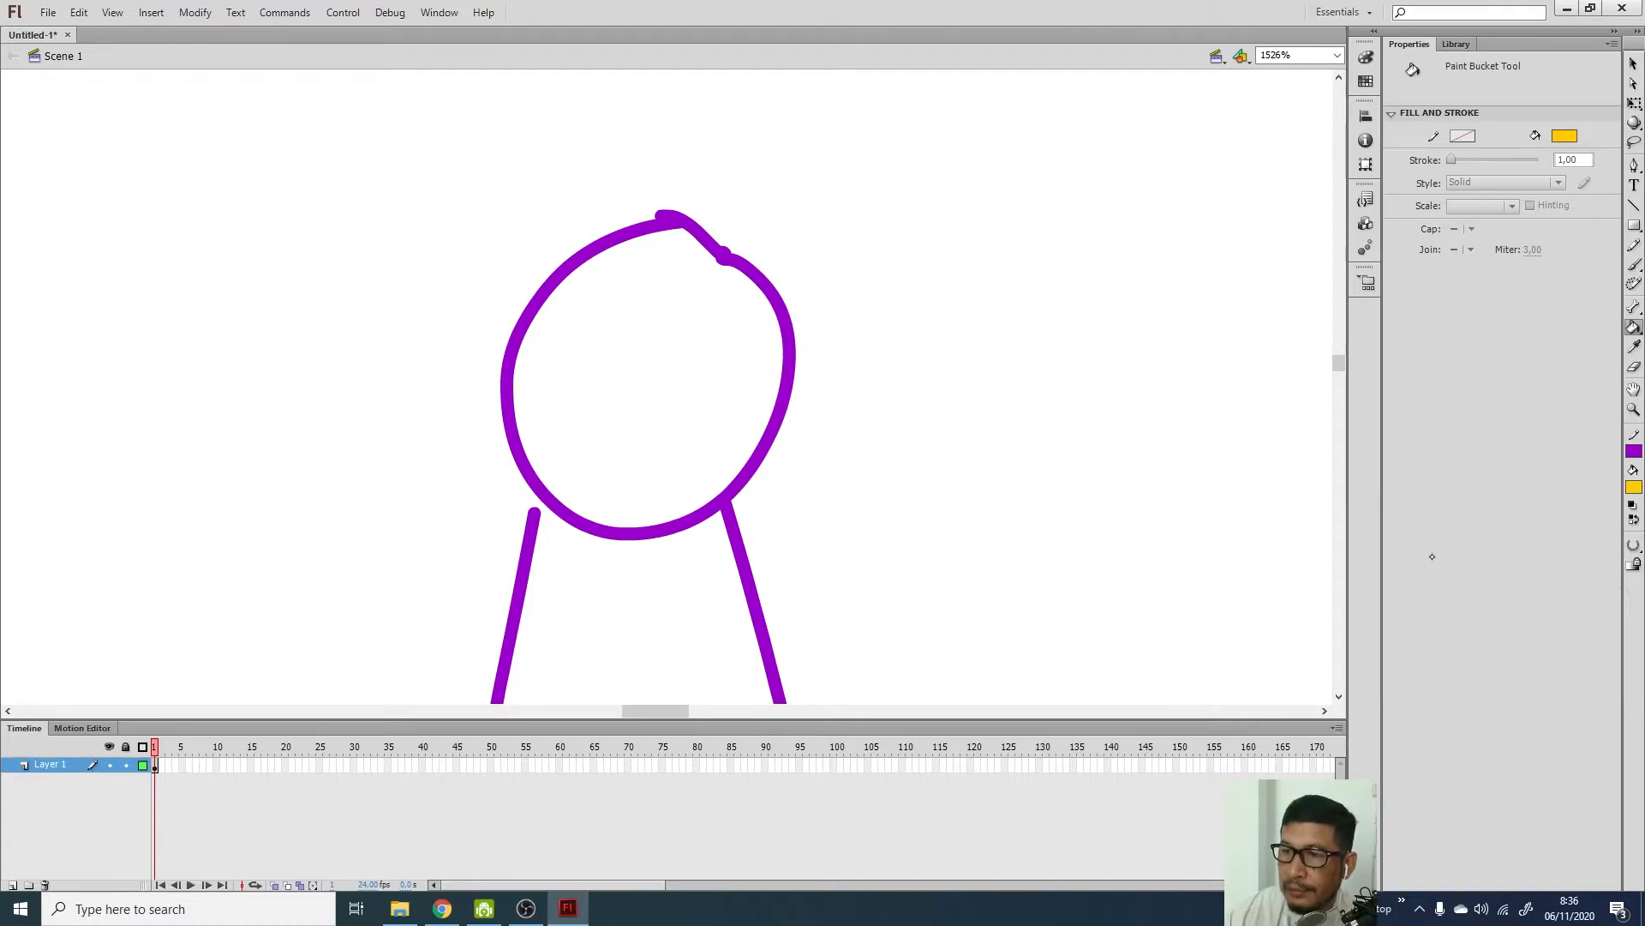
left_click(630, 356)
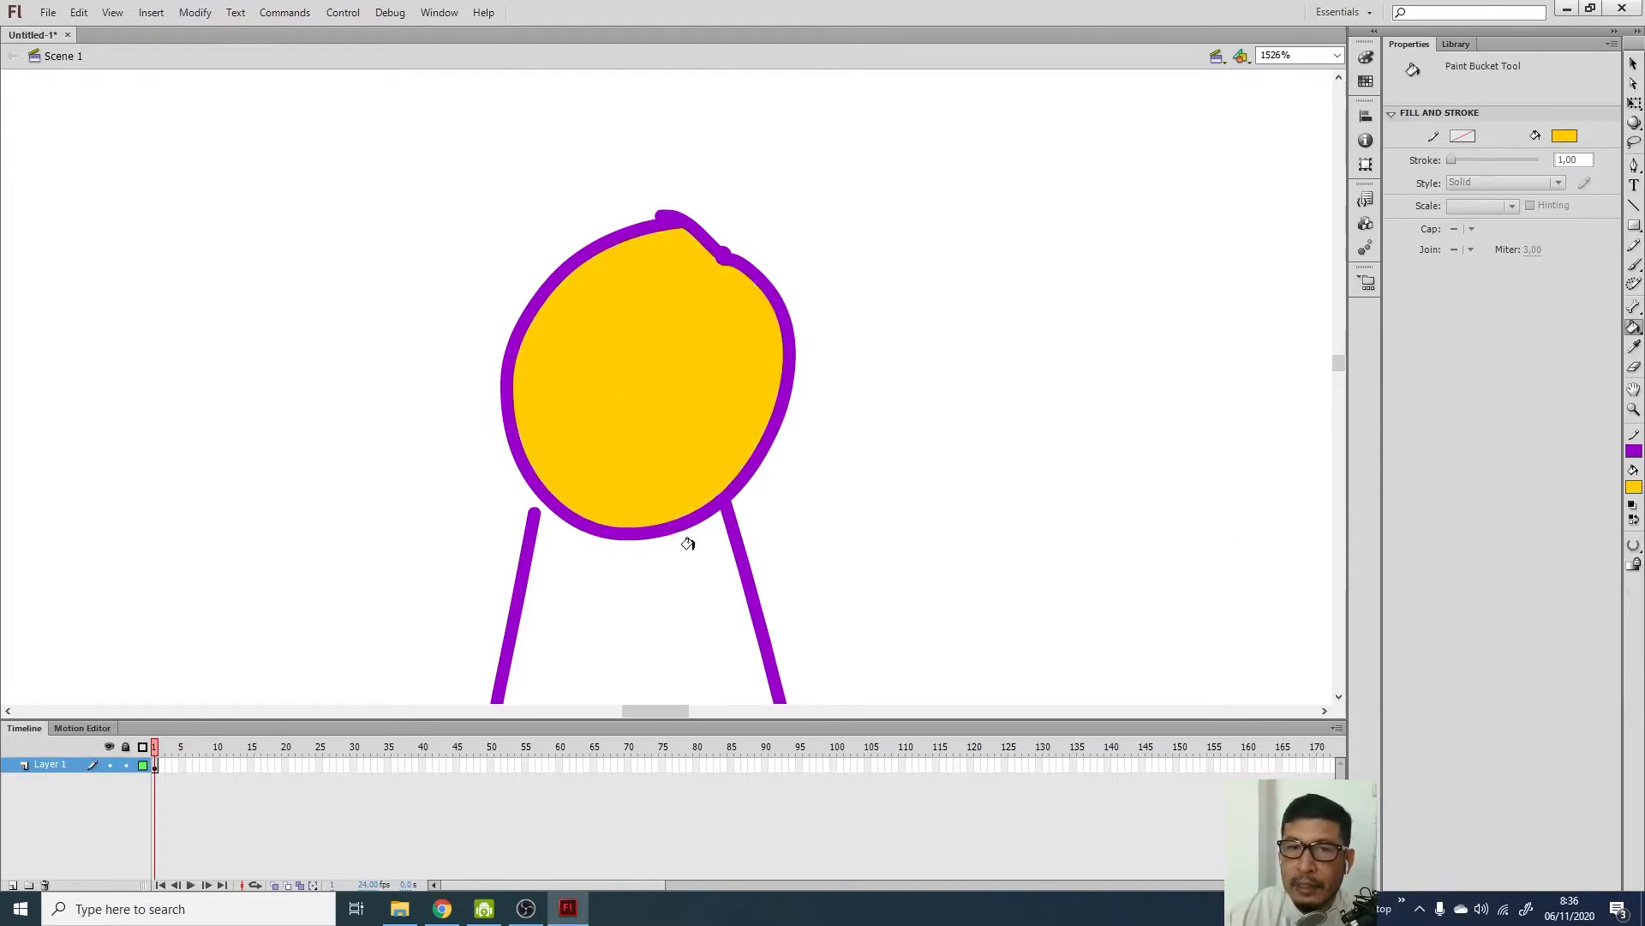
left_click(633, 596)
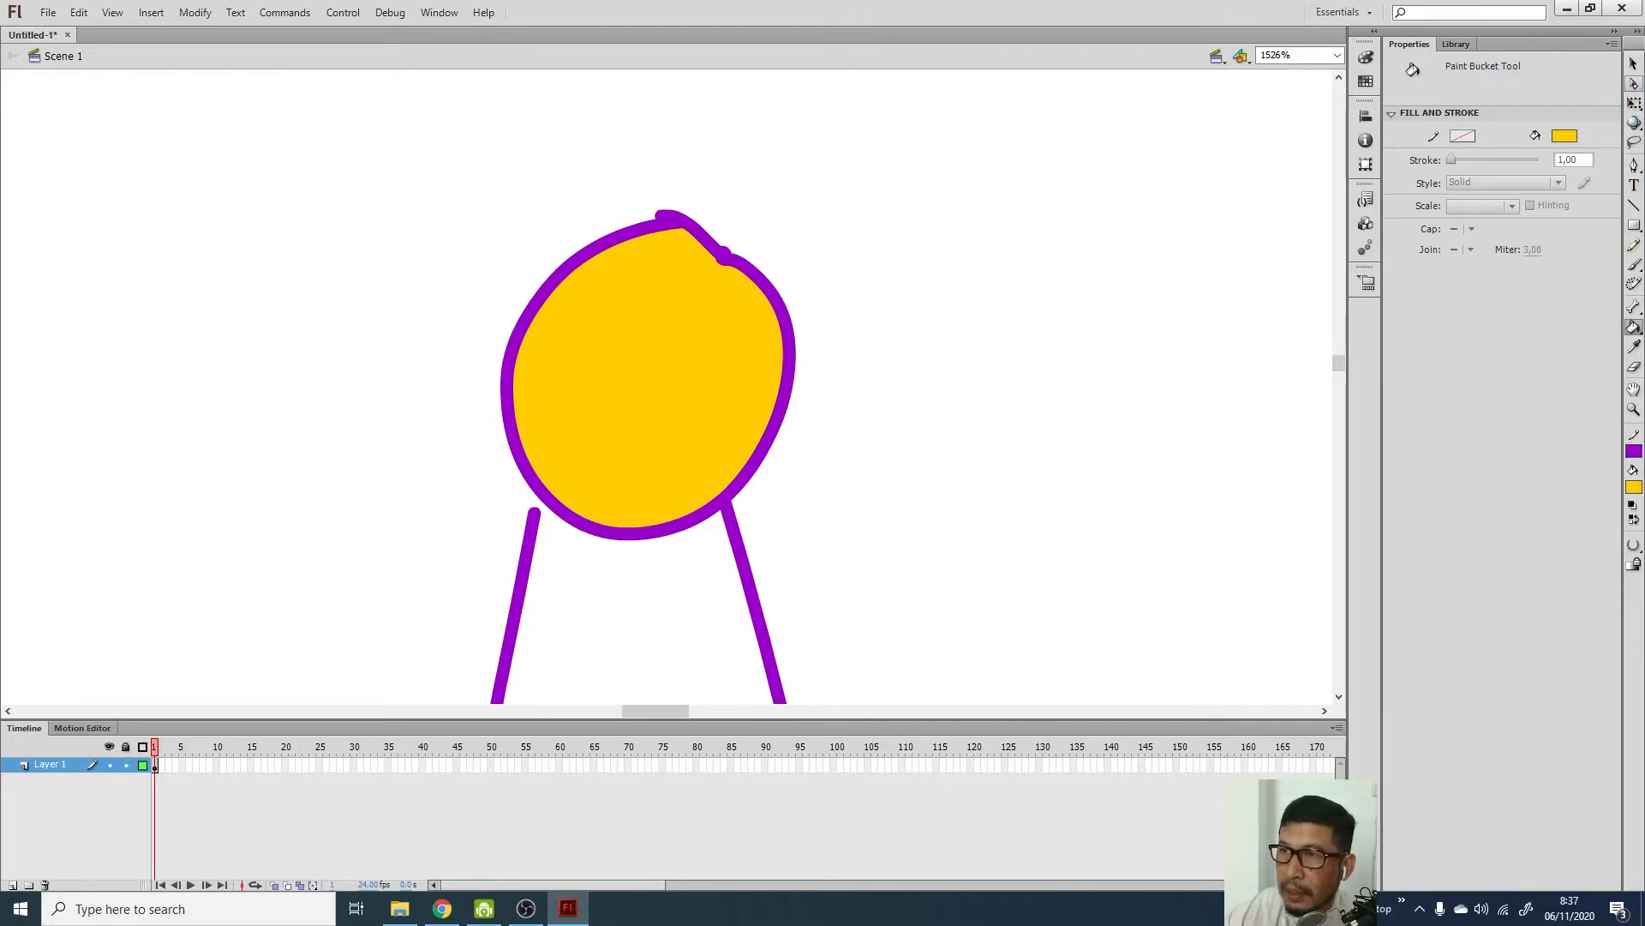
Close the outline gap by joining the left leg's top to the head outline
left_click(1634, 83)
left_click(535, 515)
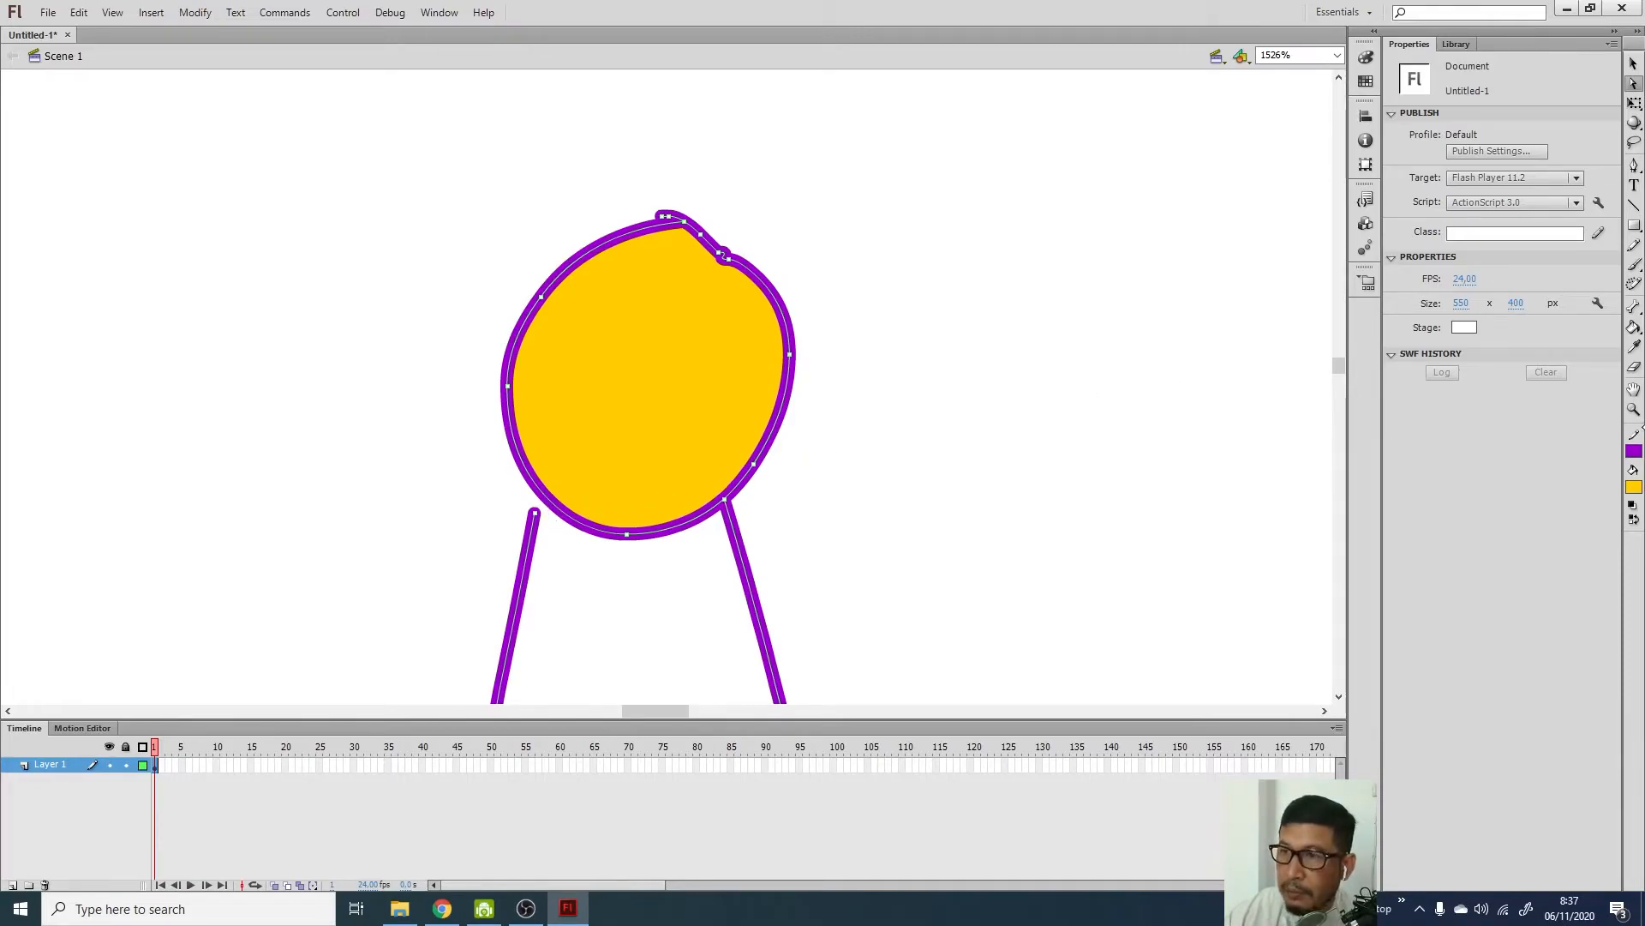
left_click(1634, 245)
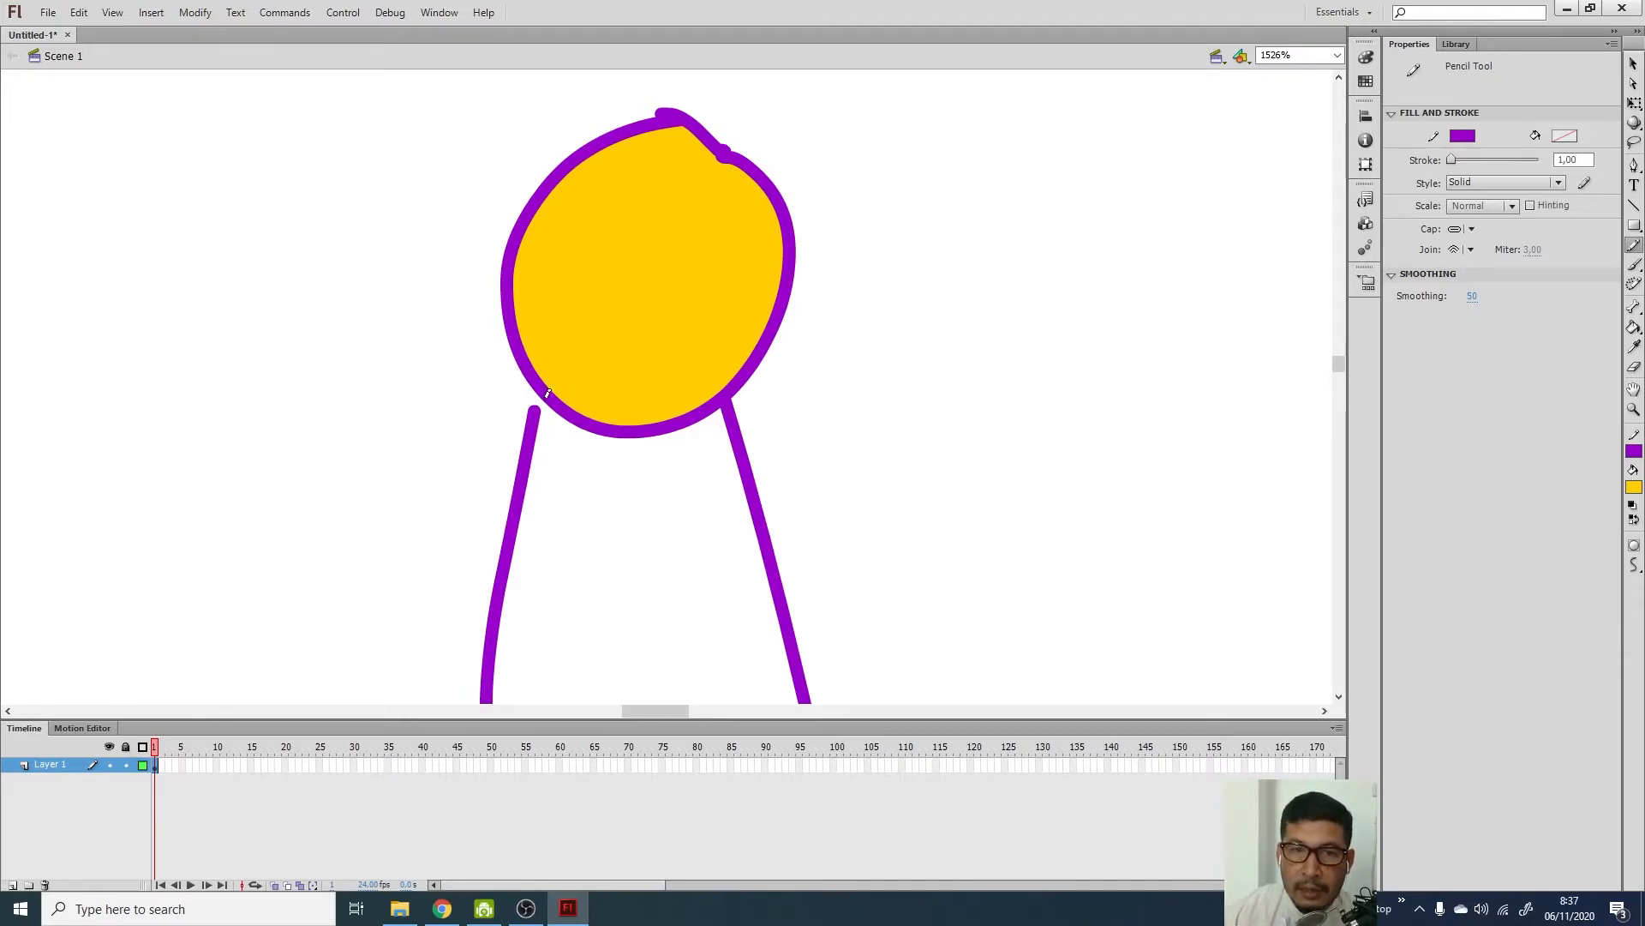
left_click_drag(537, 407, 545, 397)
scroll(545, 397, "up", 1)
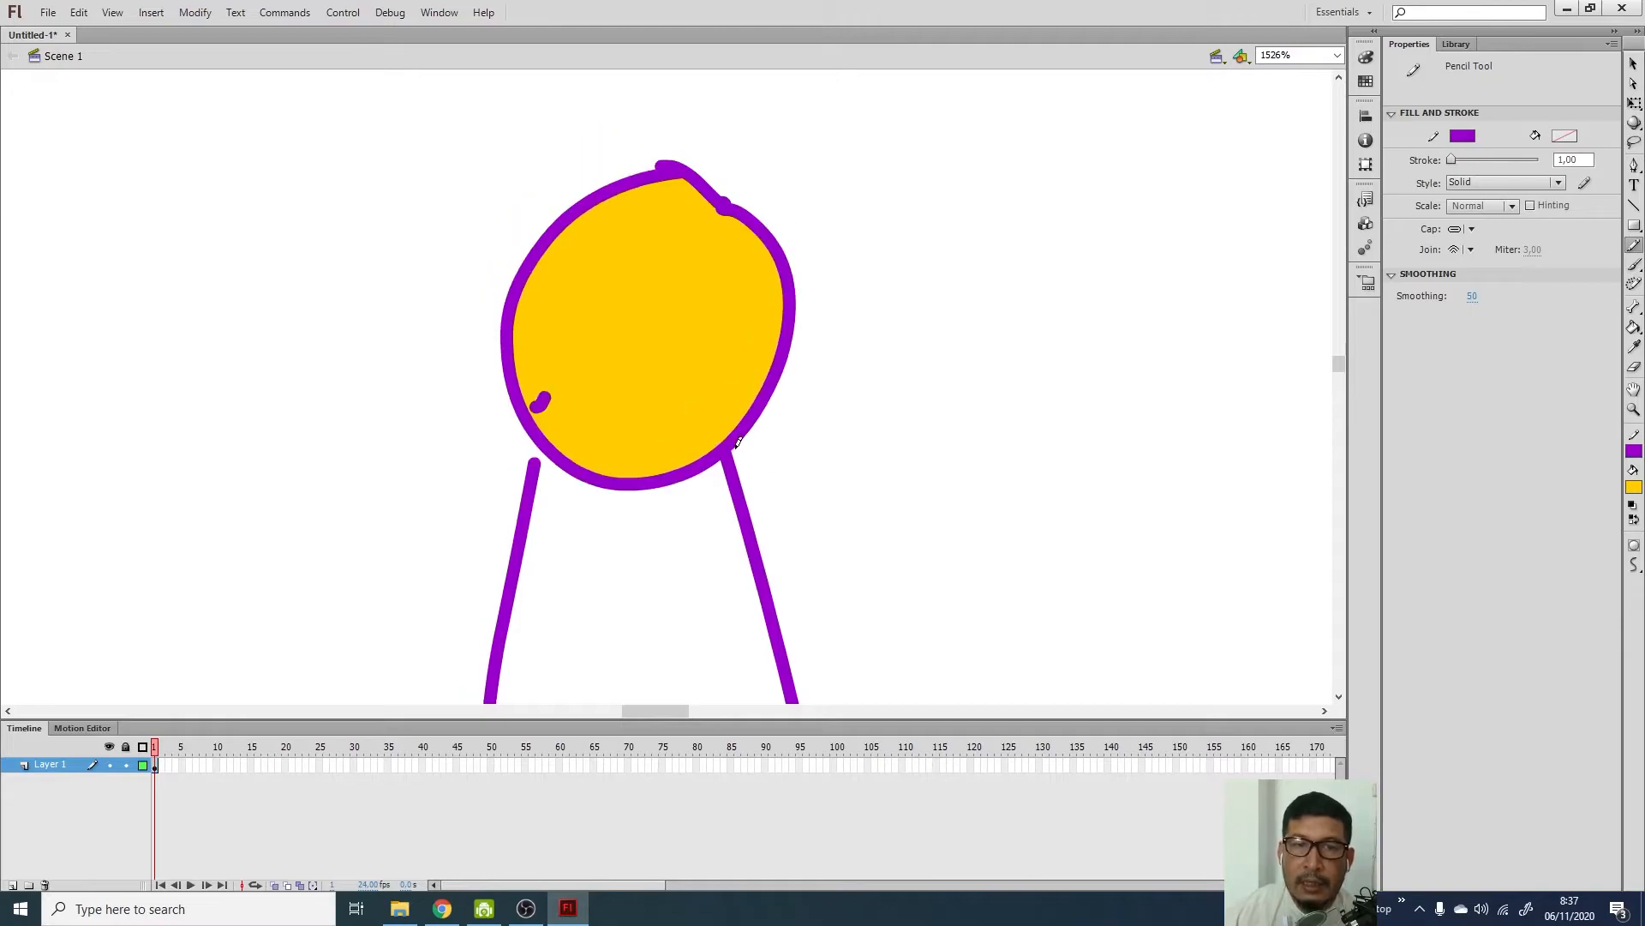
key("ctrl+z")
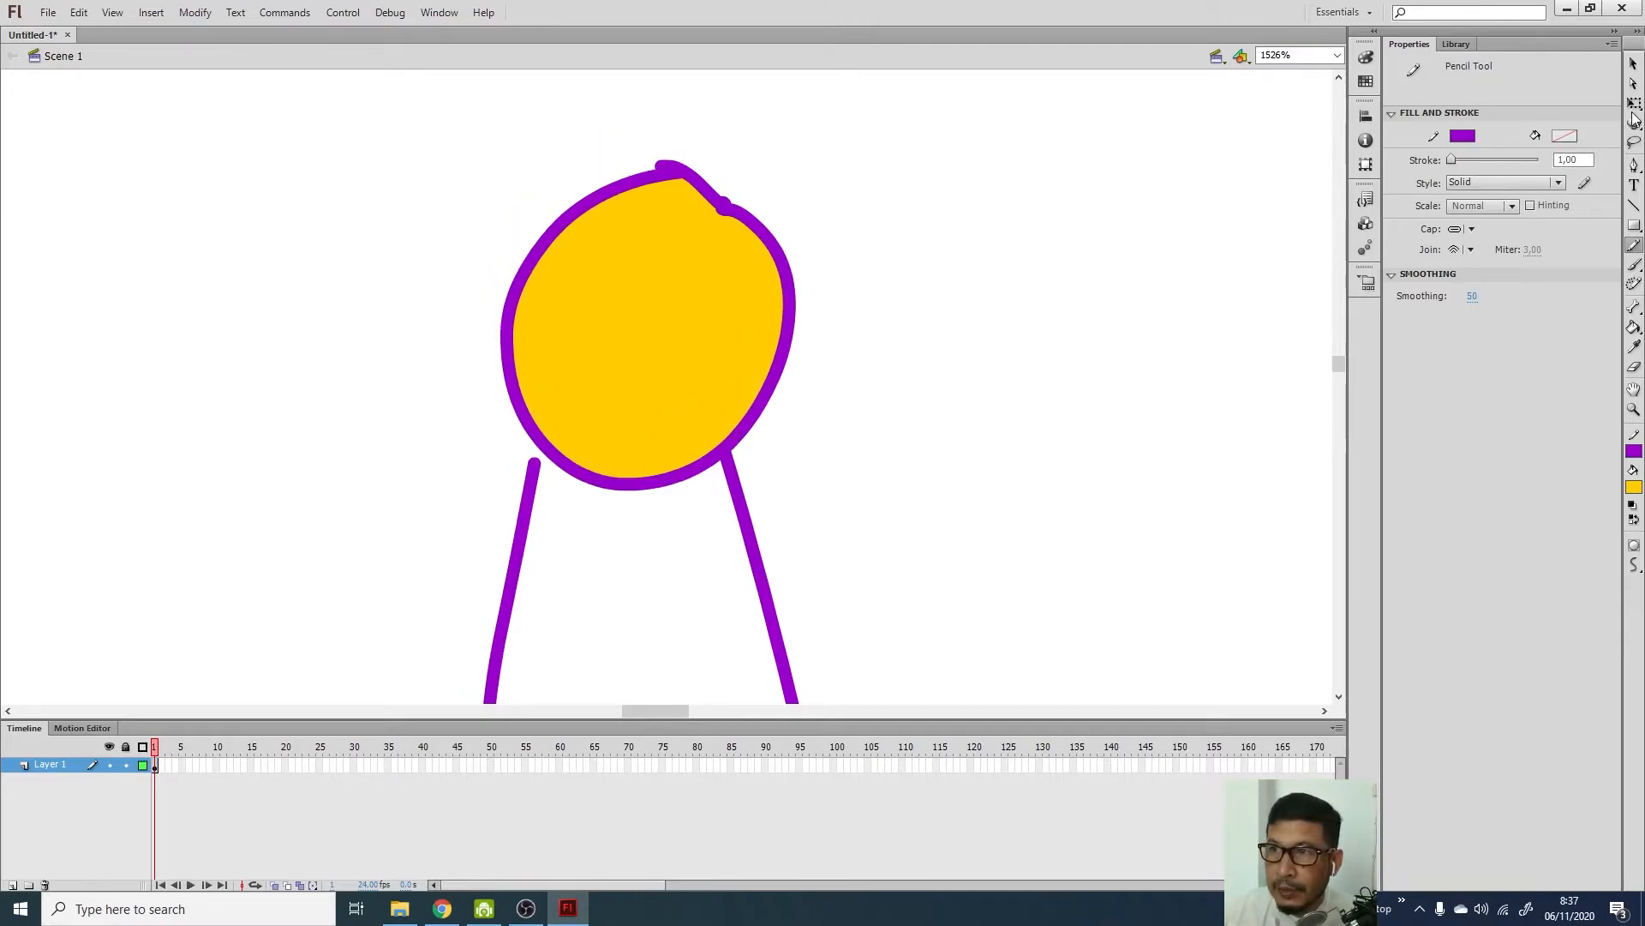
left_click(1635, 84)
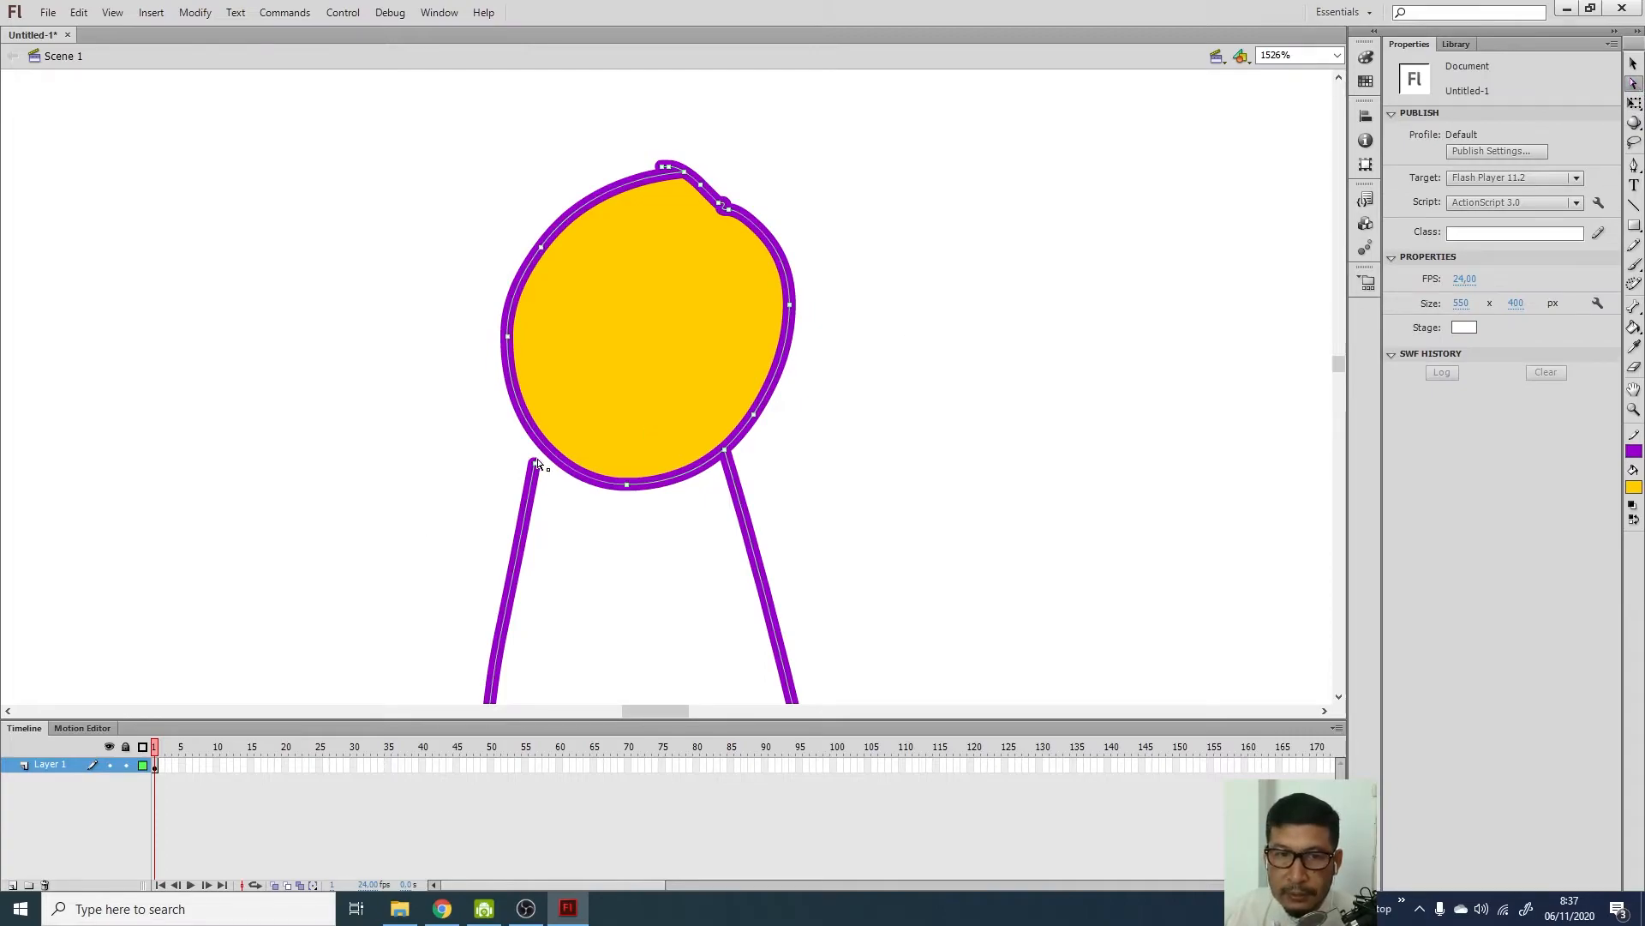
left_click_drag(547, 454, 548, 449)
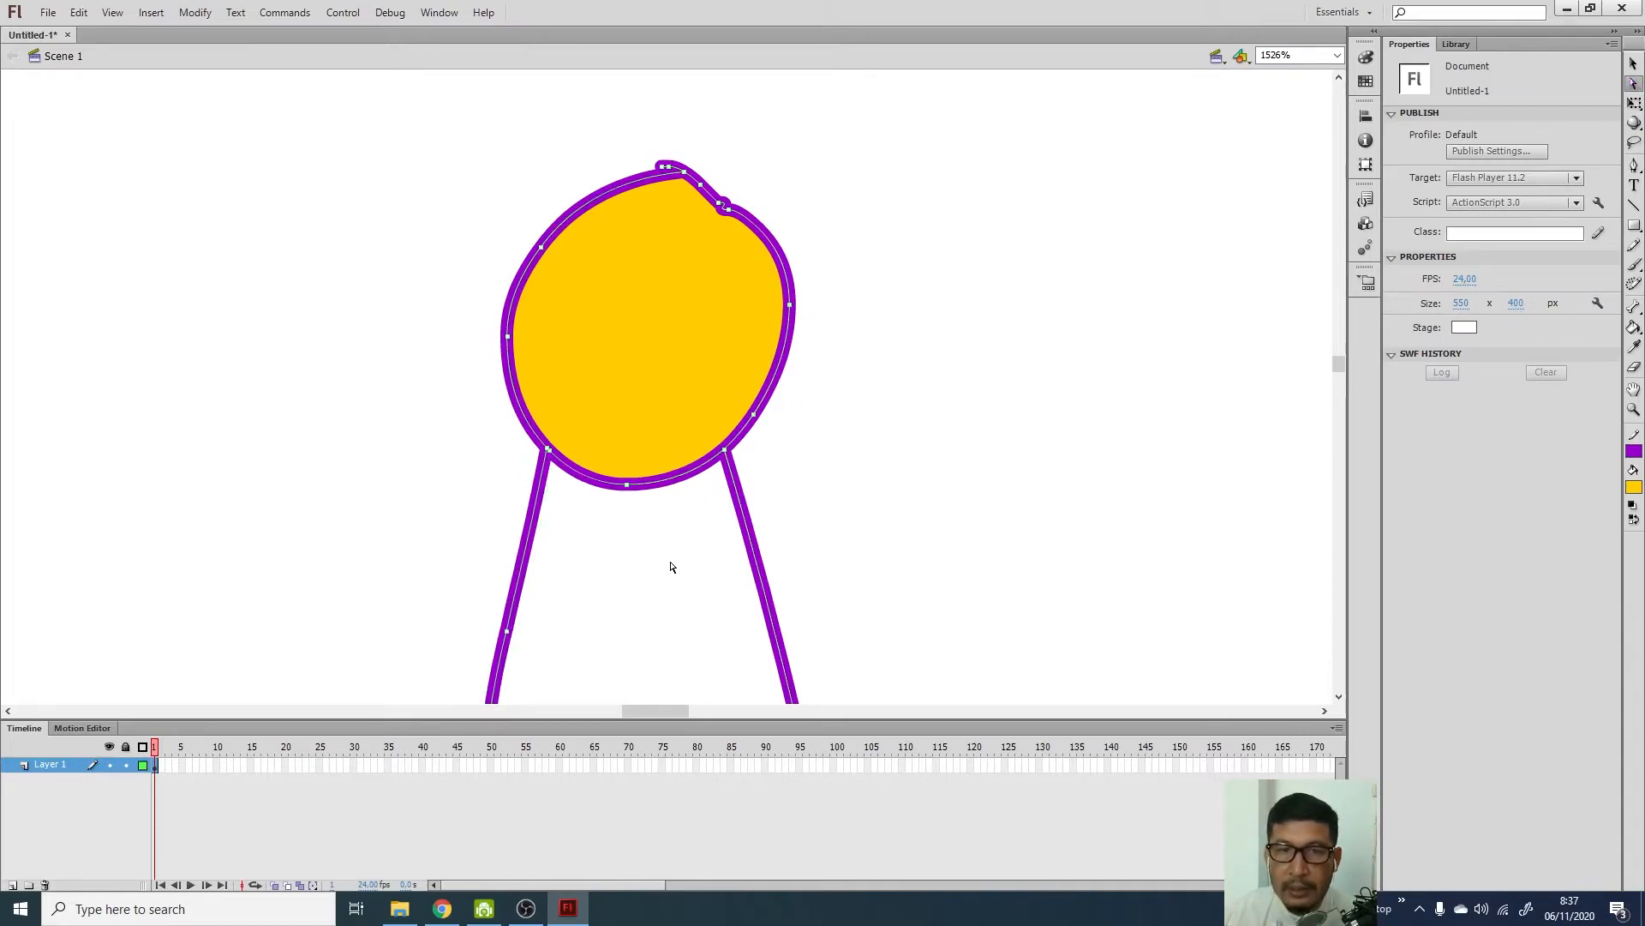
Fill the body between the legs yellow and set the view to Fit in Window
left_click(1634, 327)
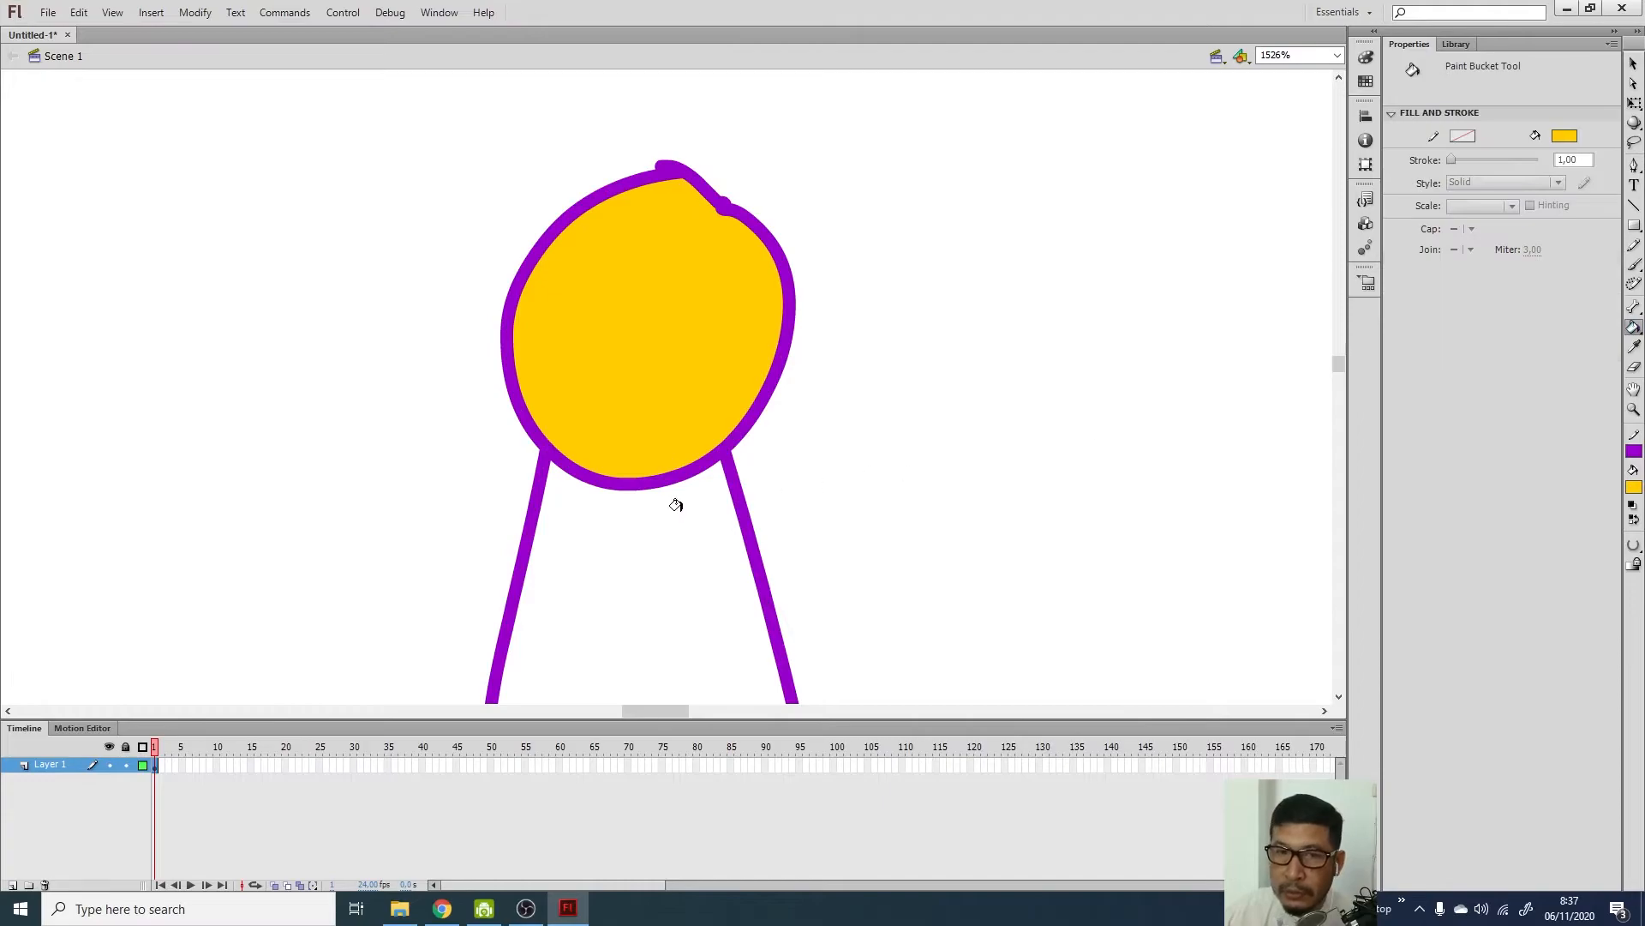
left_click(643, 519)
mouse_move(1339, 368)
left_mouse_down()
mouse_move(1338, 393)
mouse_move(1322, 360)
left_mouse_up()
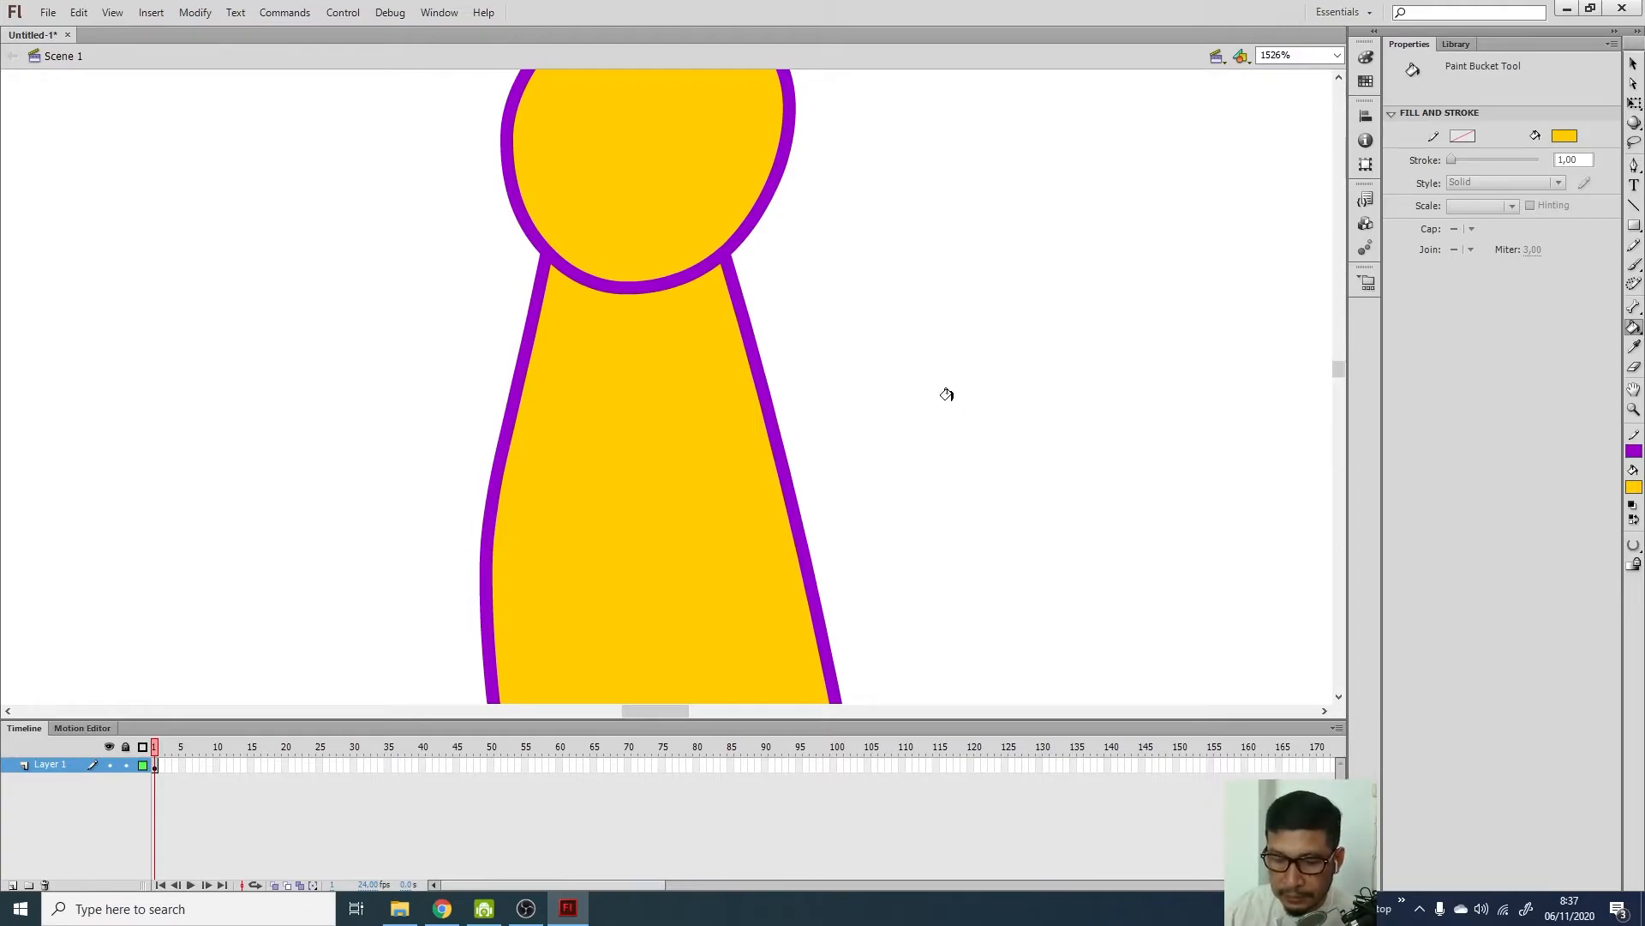
left_click(1337, 55)
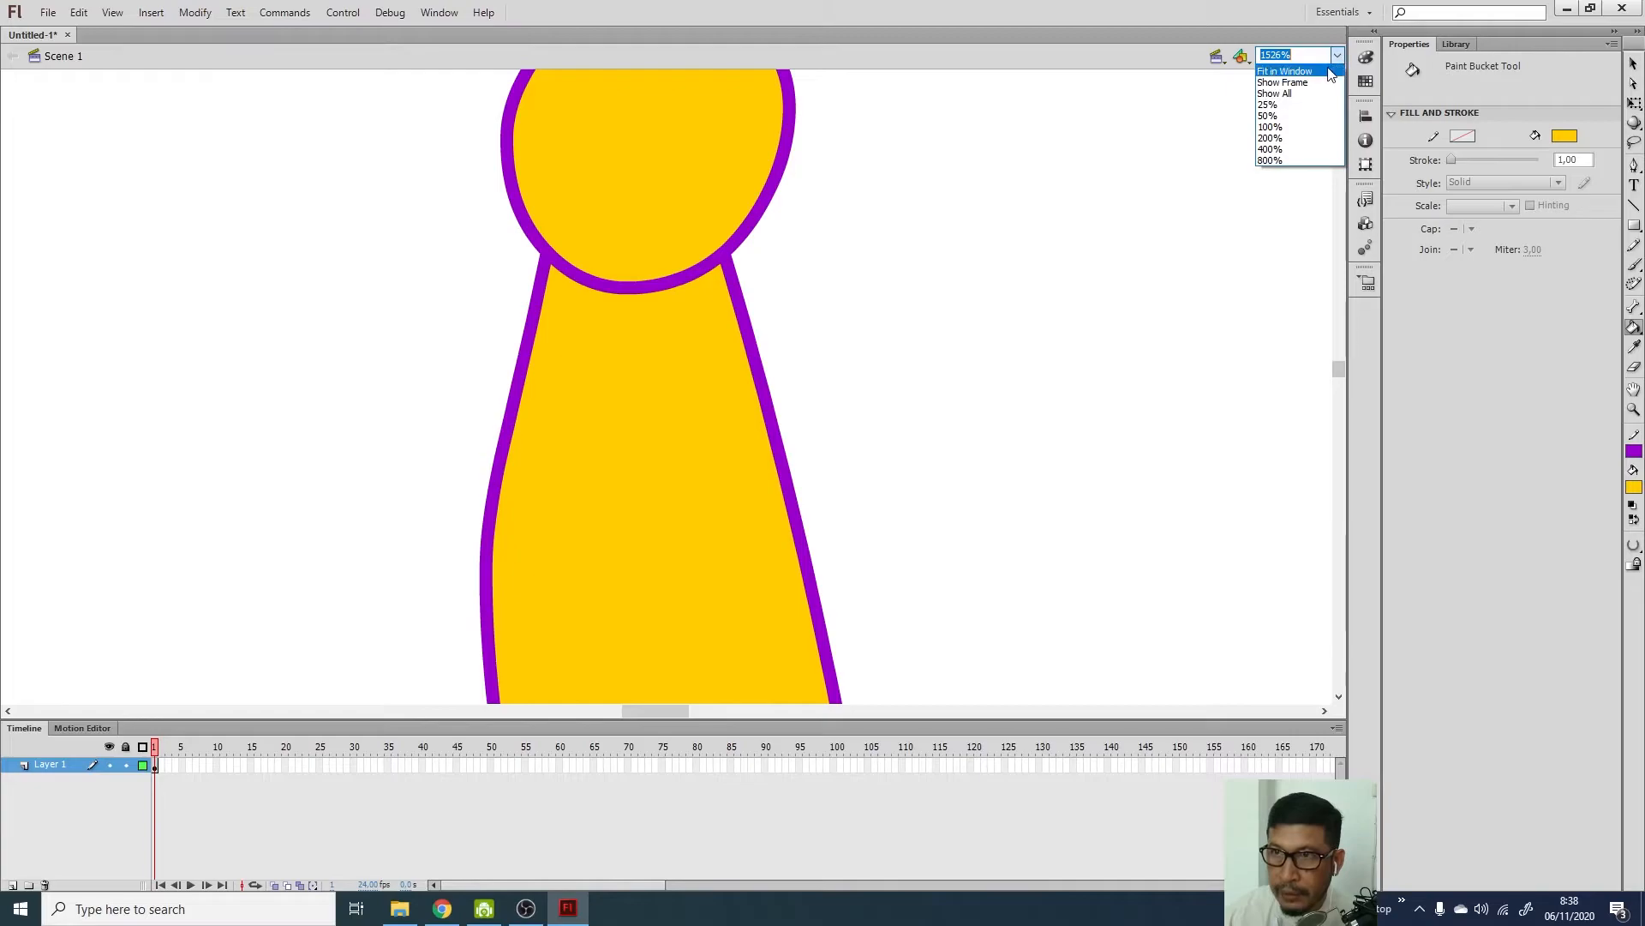
left_click(1271, 70)
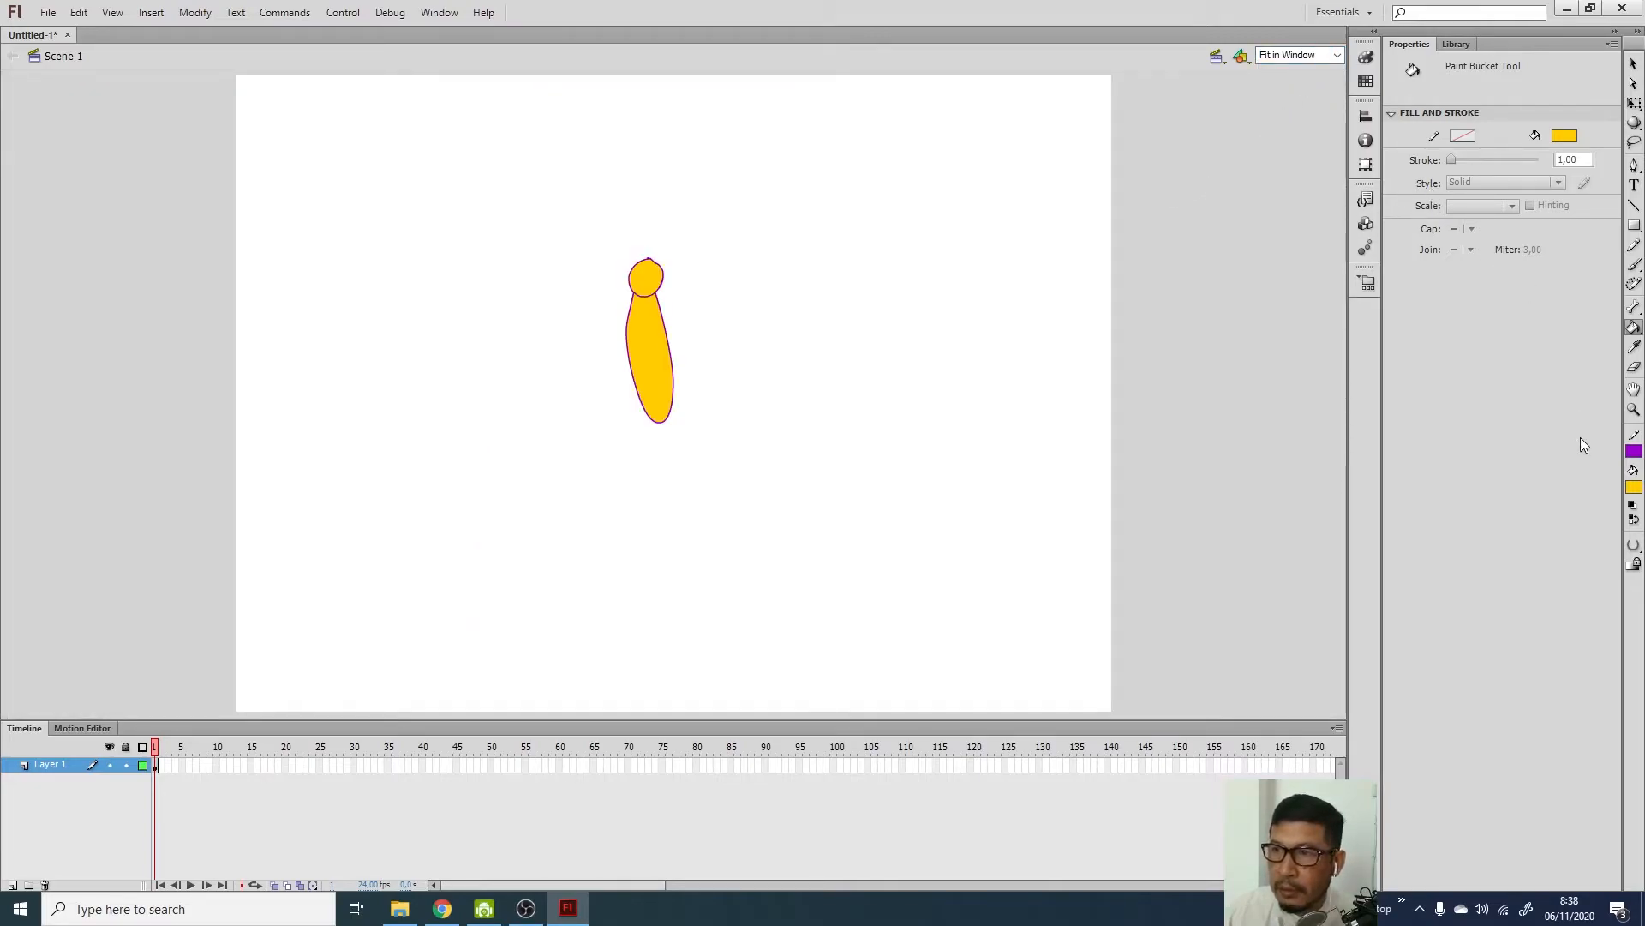
Set the Brush to paint in black with a large brush size
left_click(1634, 265)
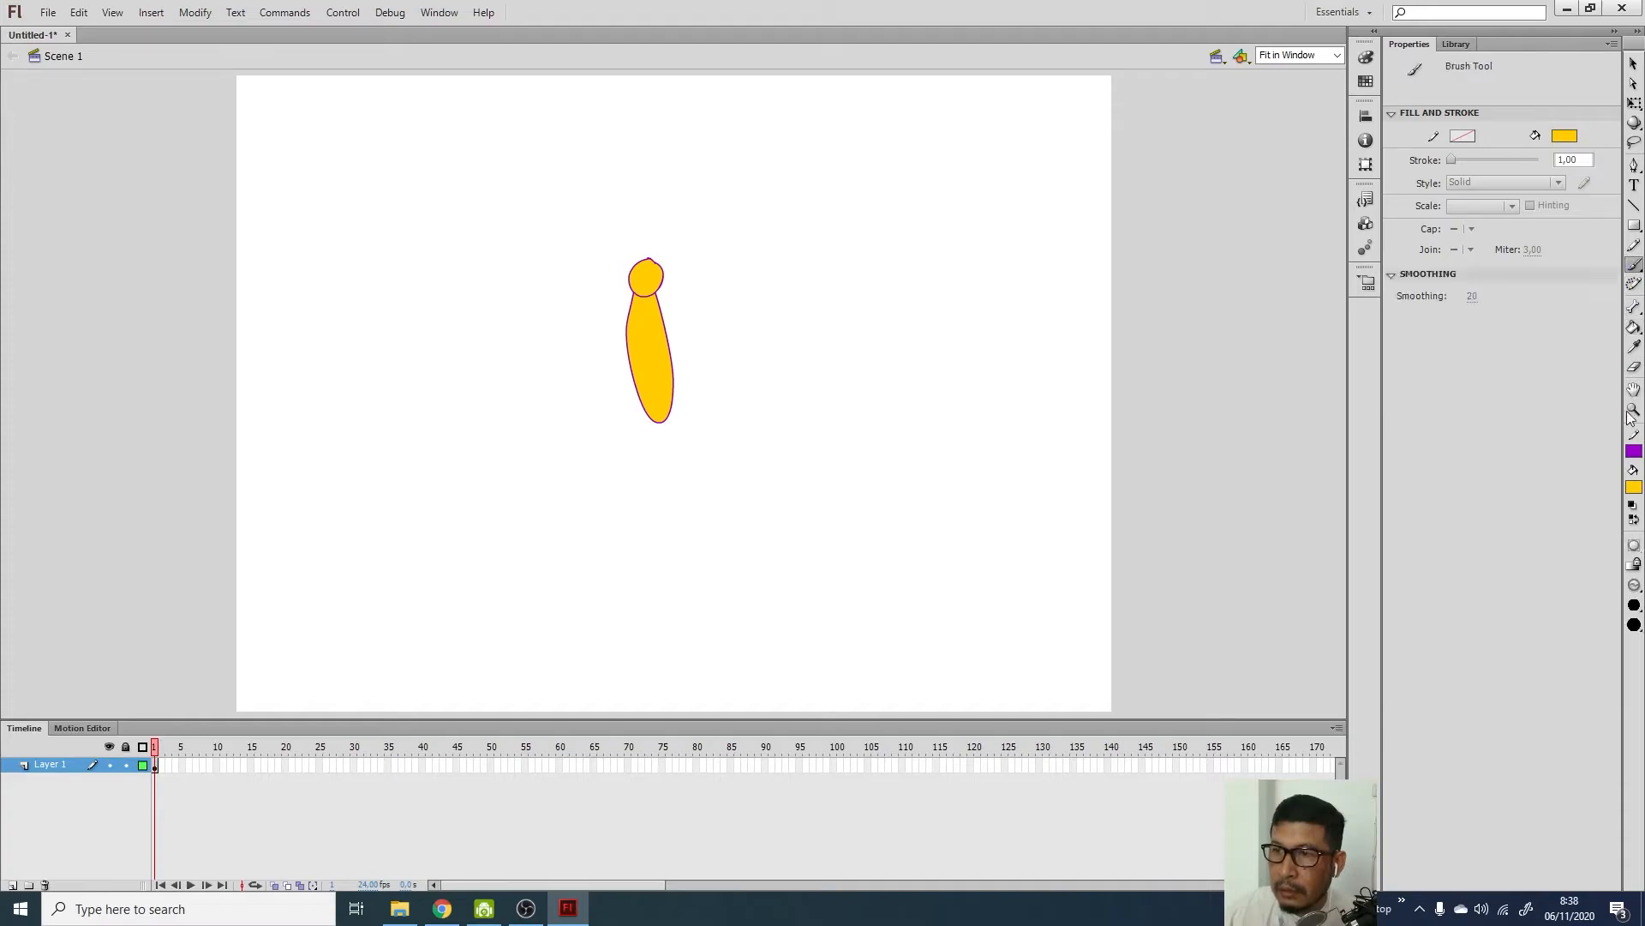
left_click(1635, 586)
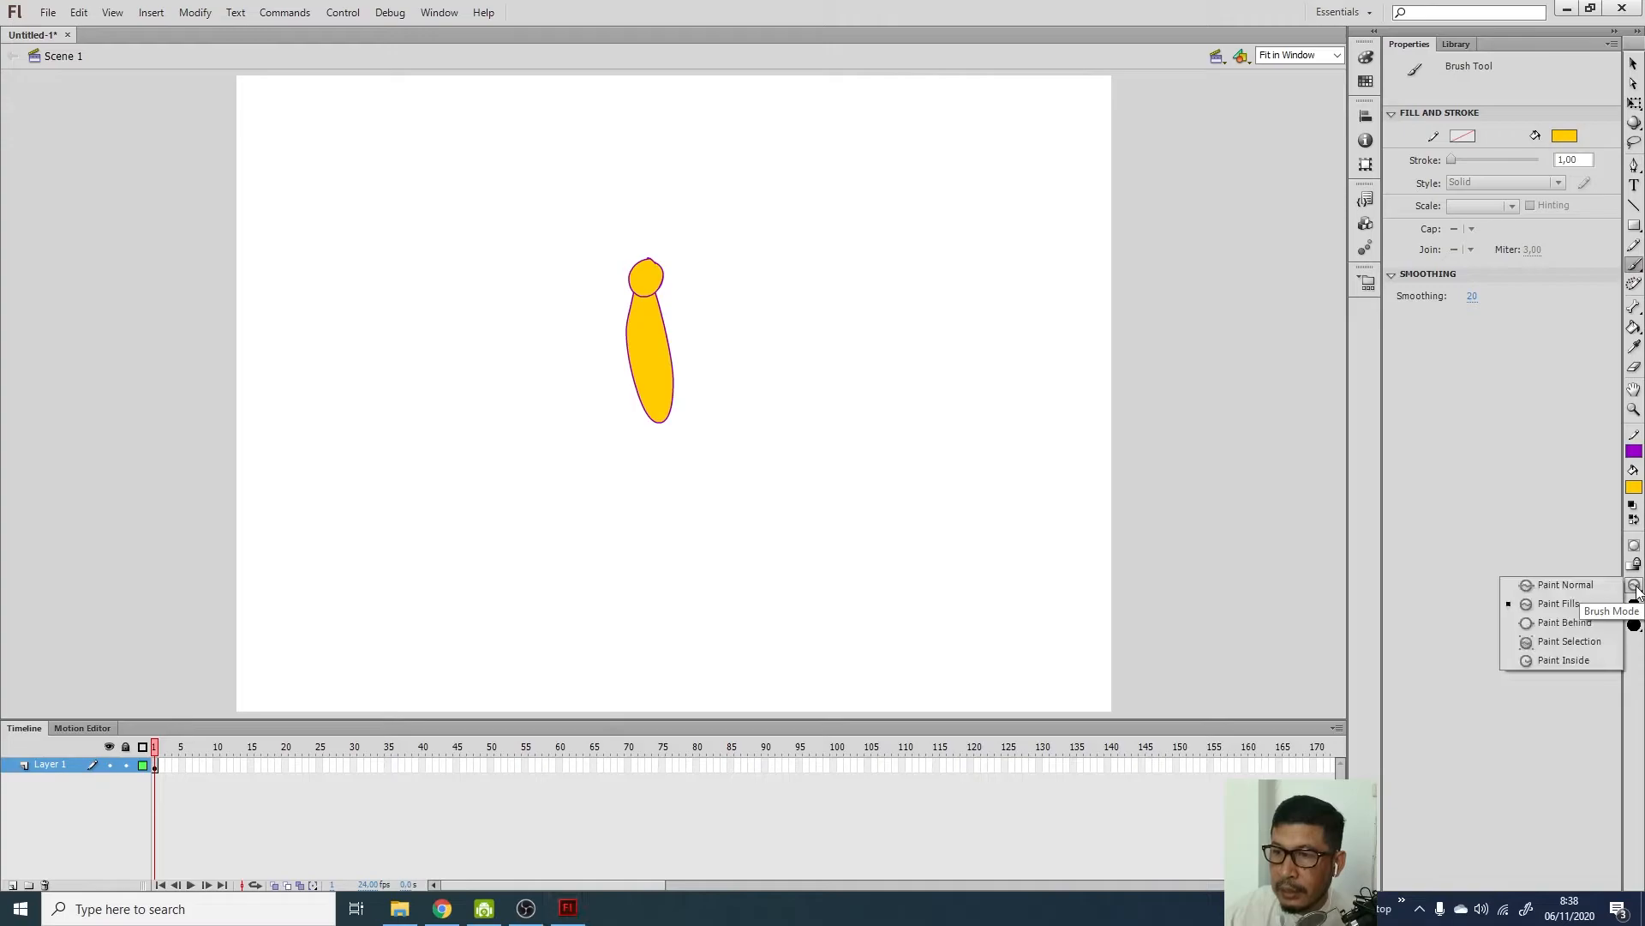
left_click(1634, 488)
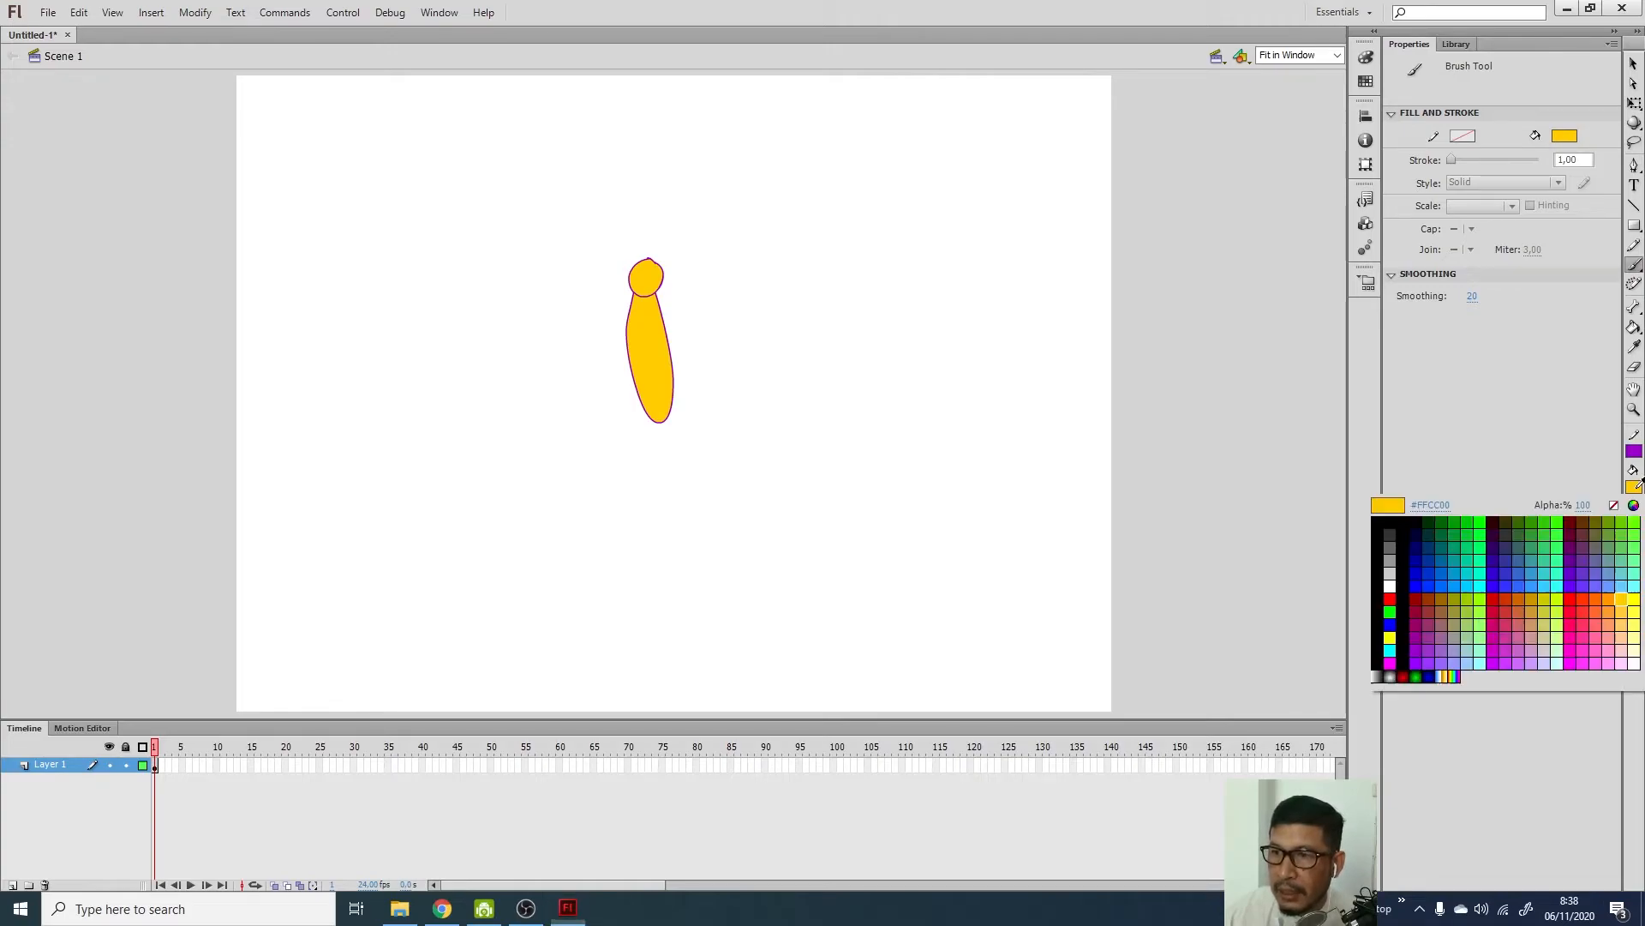
left_click(1389, 523)
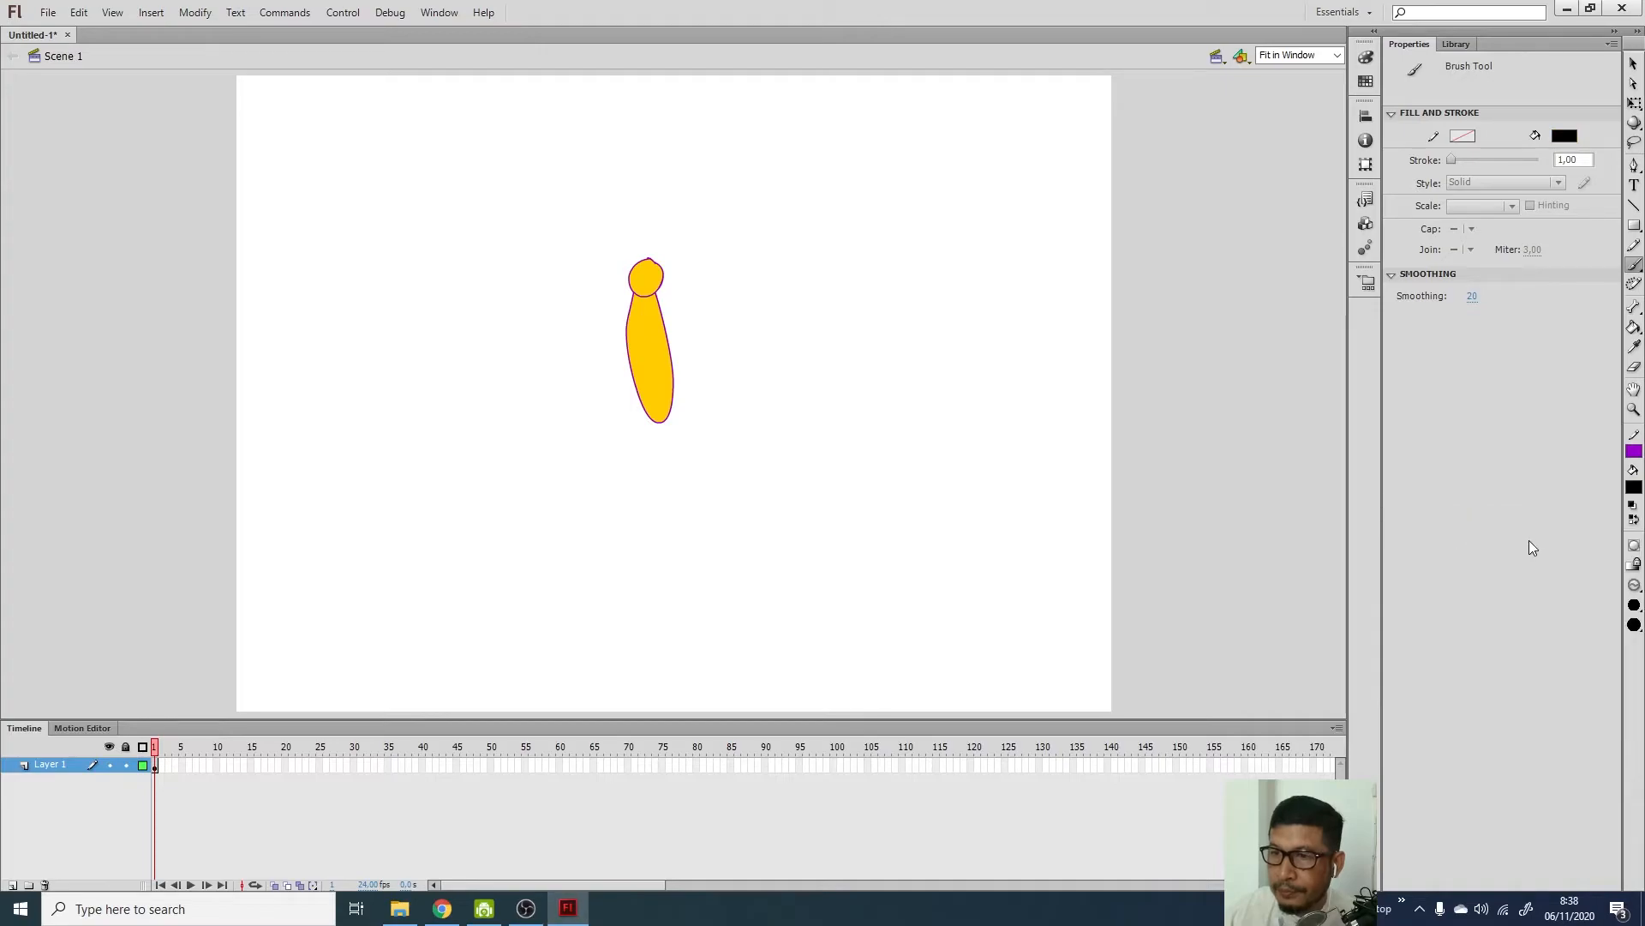
left_click(1634, 605)
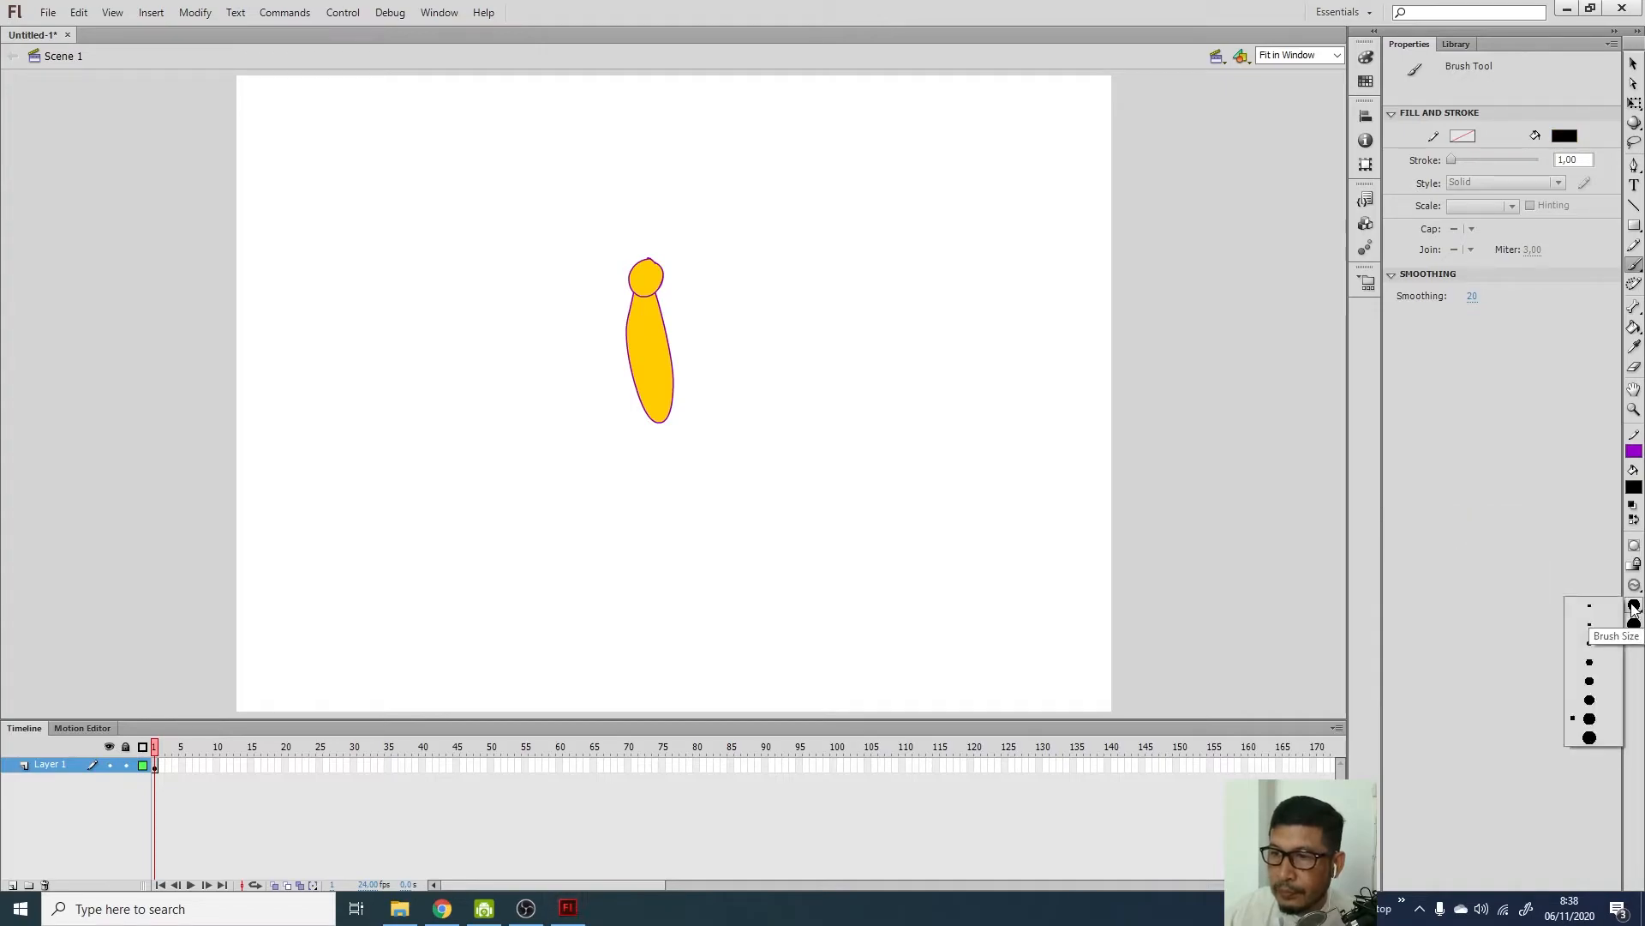
left_click(1593, 699)
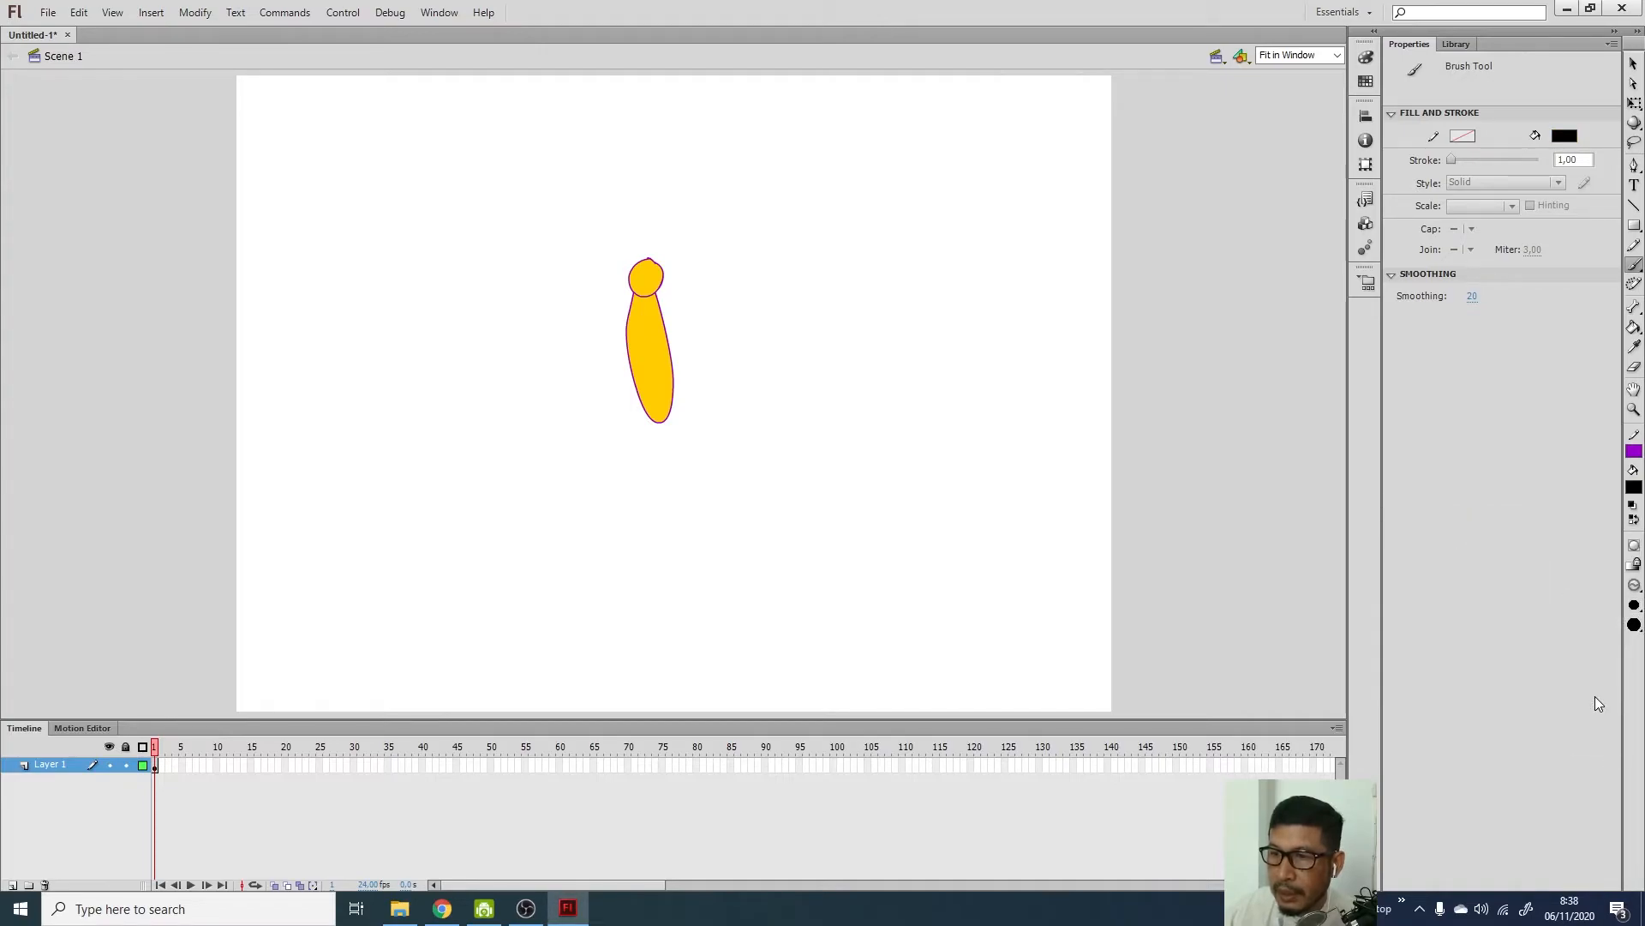
left_click(1635, 605)
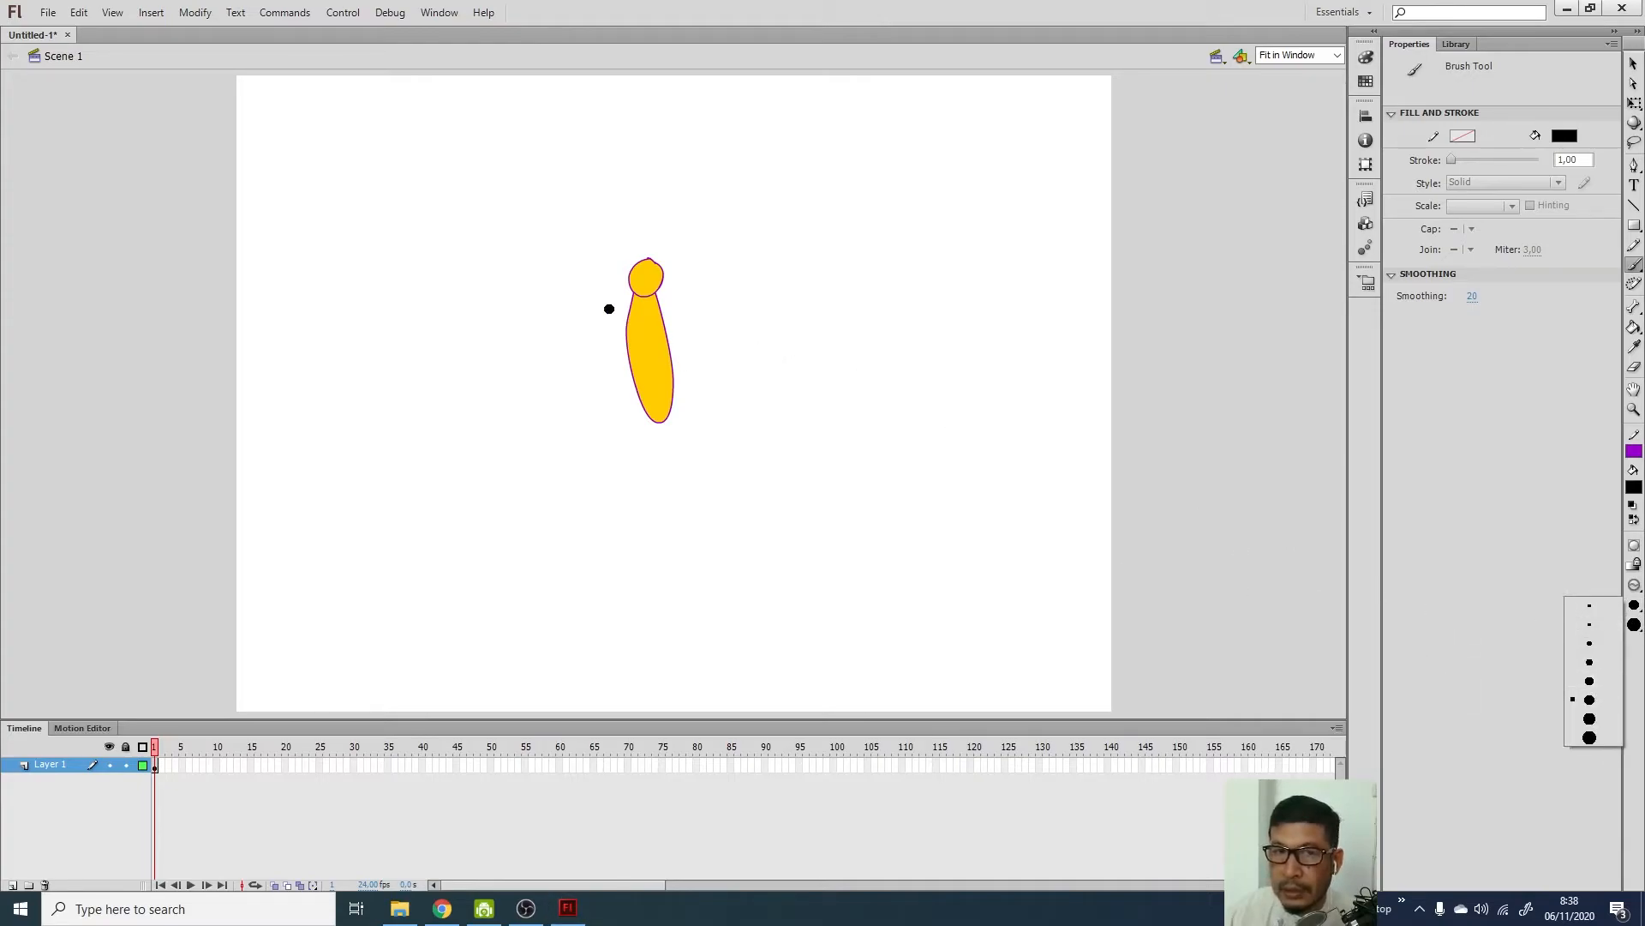
Paint a trial black zig-zag stroke across the body, then undo it
mouse_move(610, 320)
left_mouse_down()
mouse_move(607, 360)
mouse_move(740, 374)
mouse_move(602, 423)
left_mouse_up()
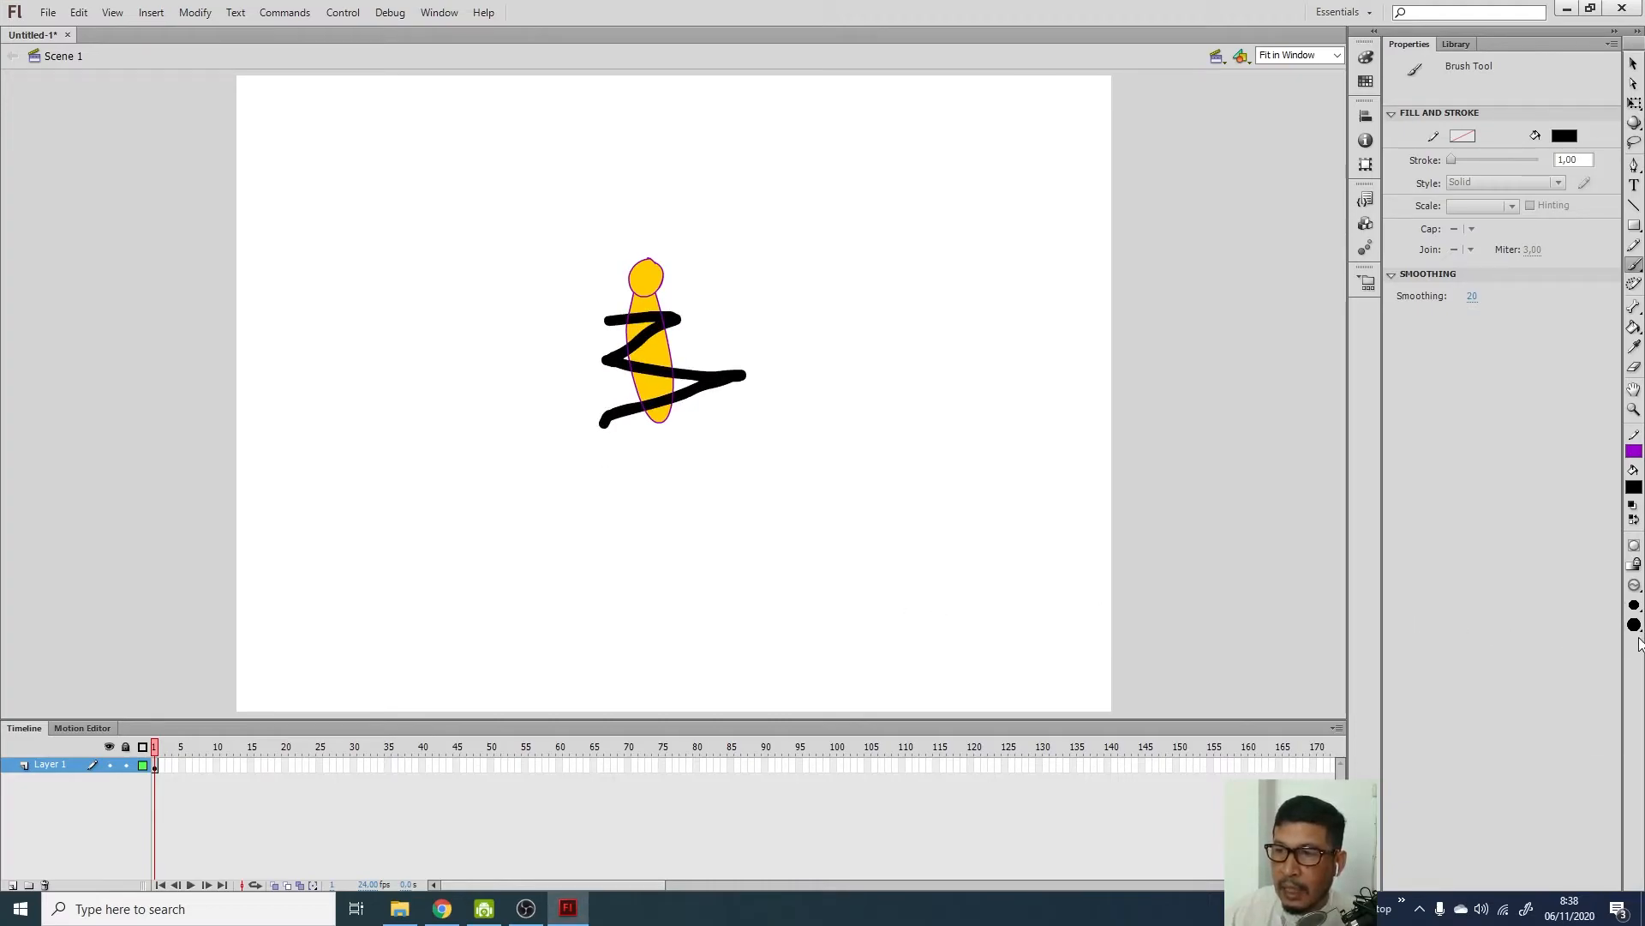
left_click(1634, 586)
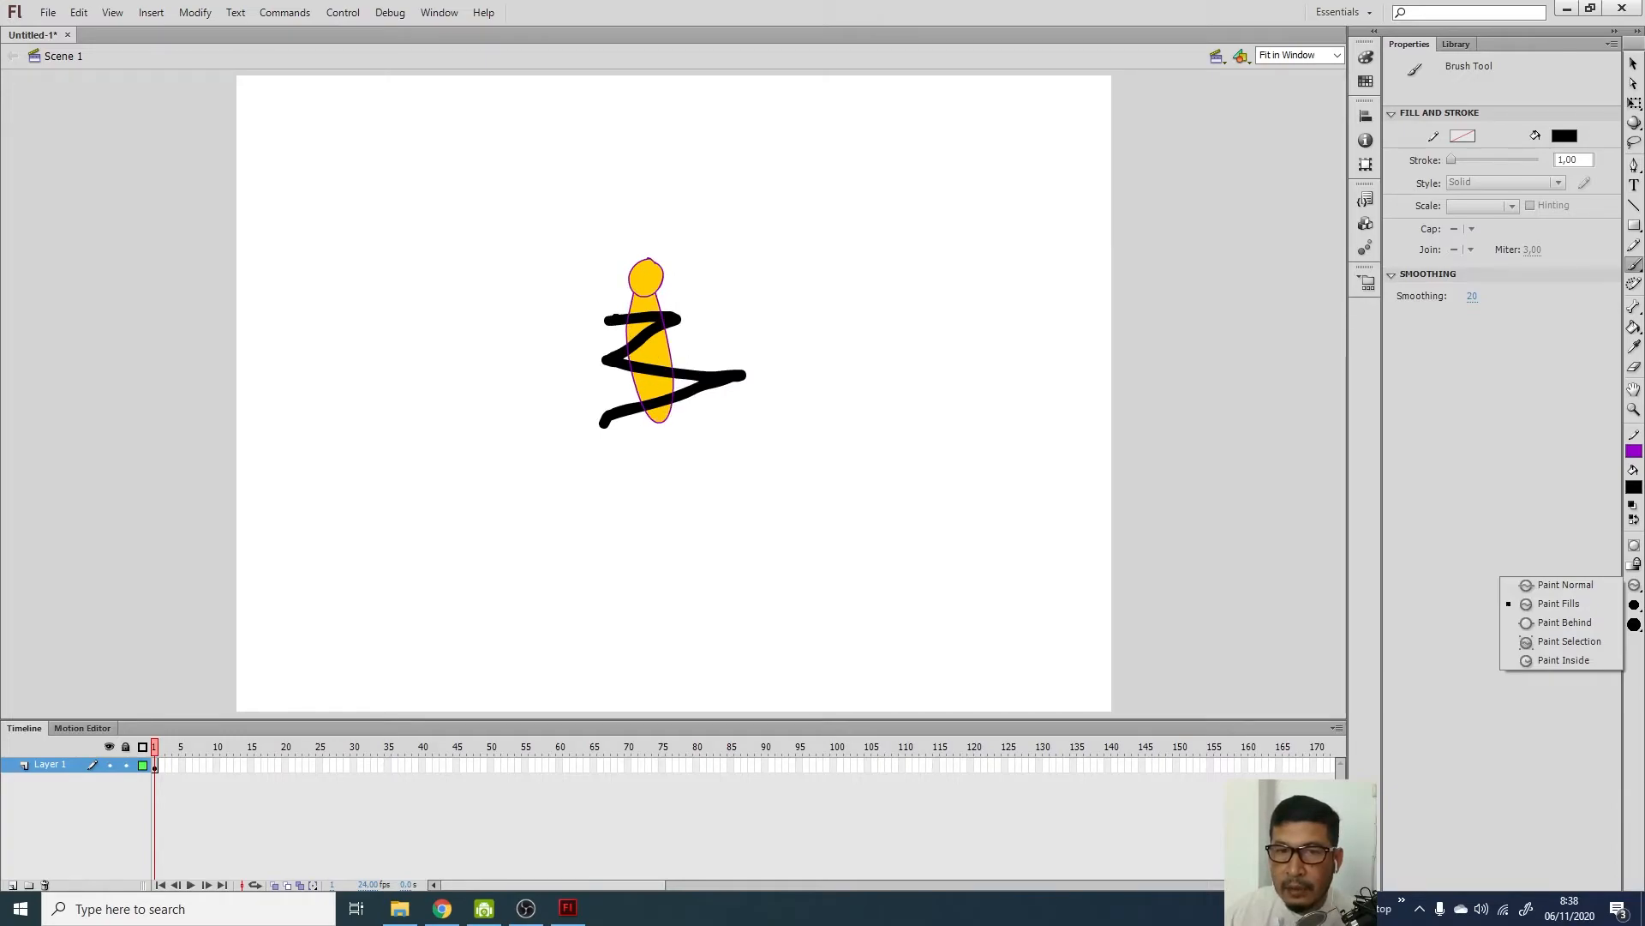
left_click(832, 471)
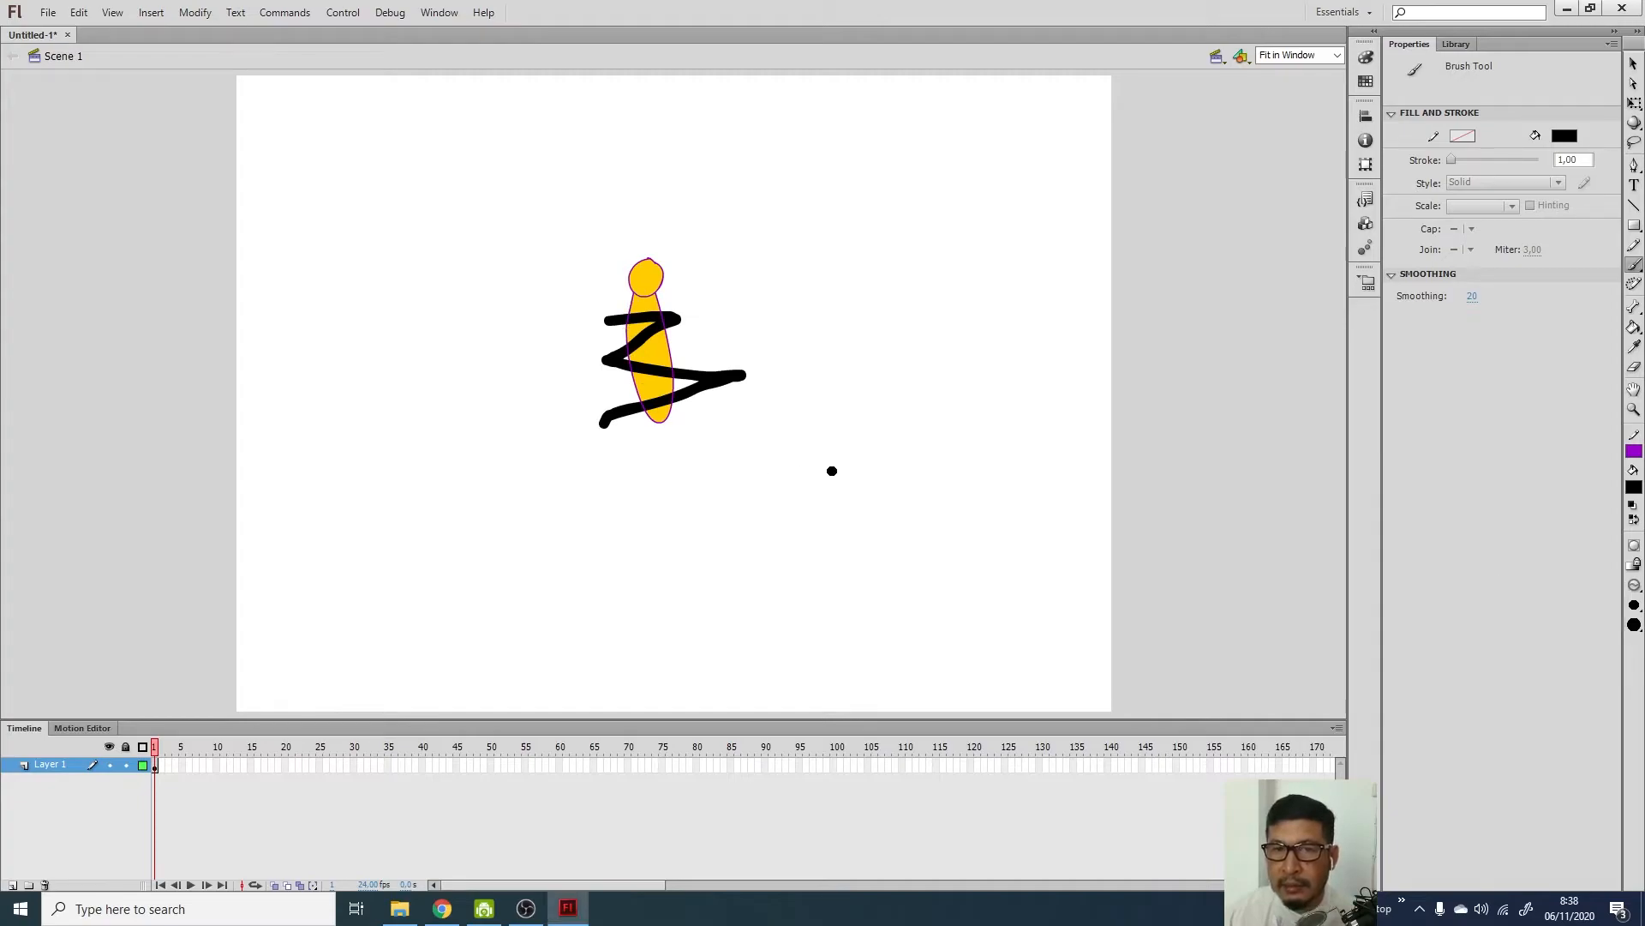
key("ctrl+z")
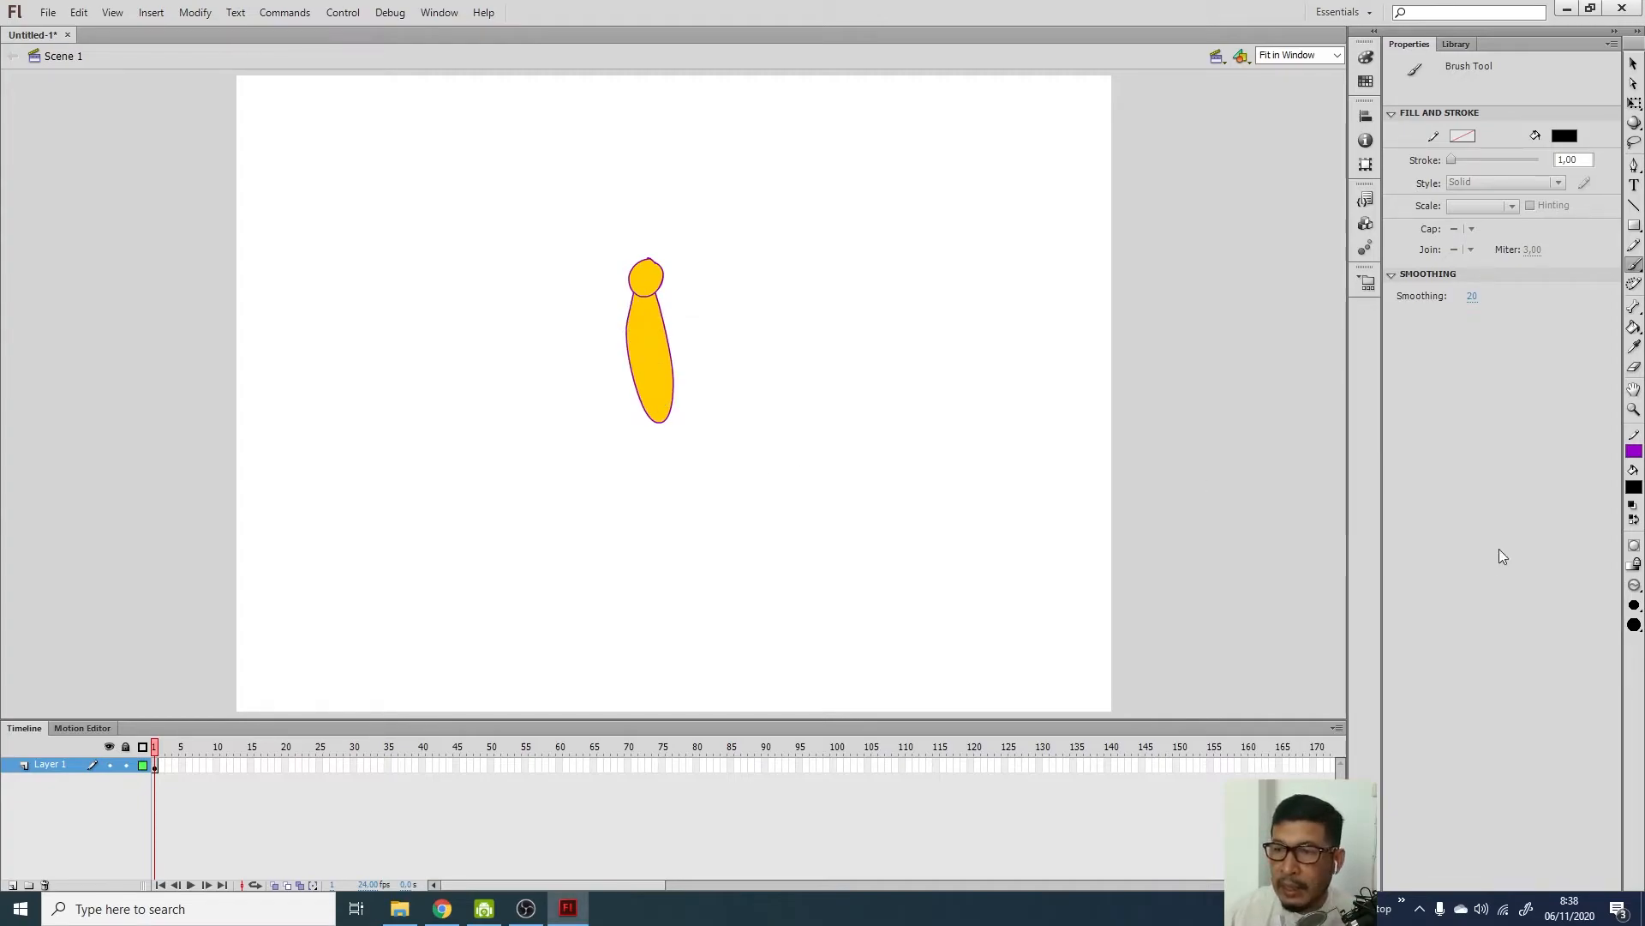
Set Brush Mode to Paint Normal, test a black stroke, select the body, then undo the stroke
left_click(1635, 584)
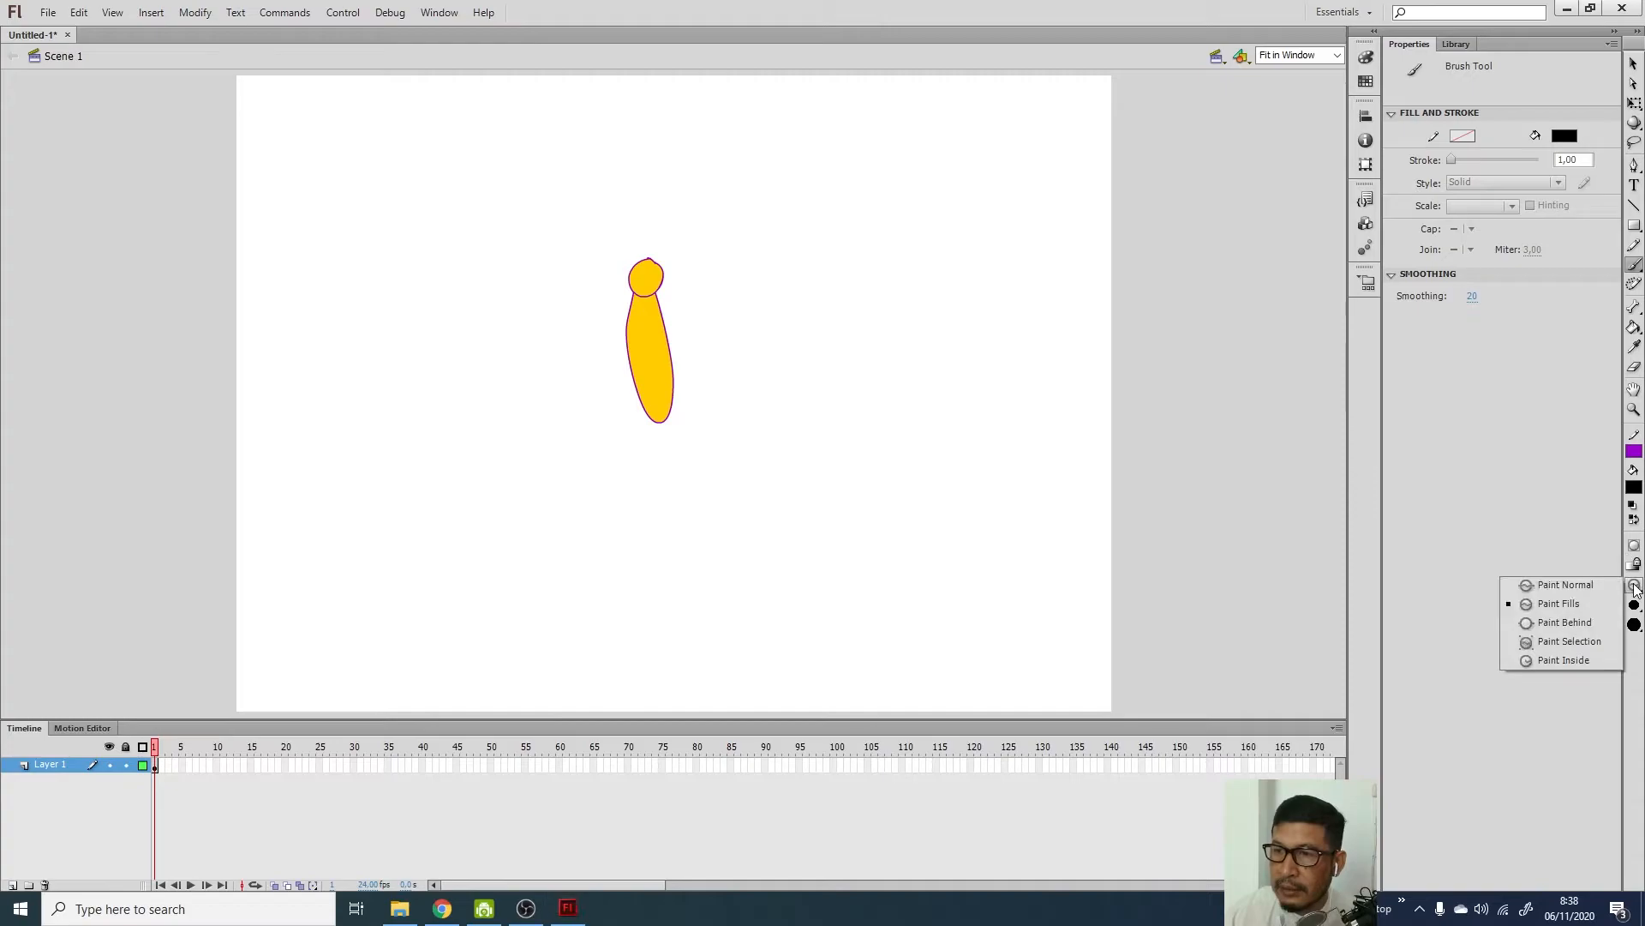
left_click(1588, 582)
left_click_drag(825, 357, 835, 359)
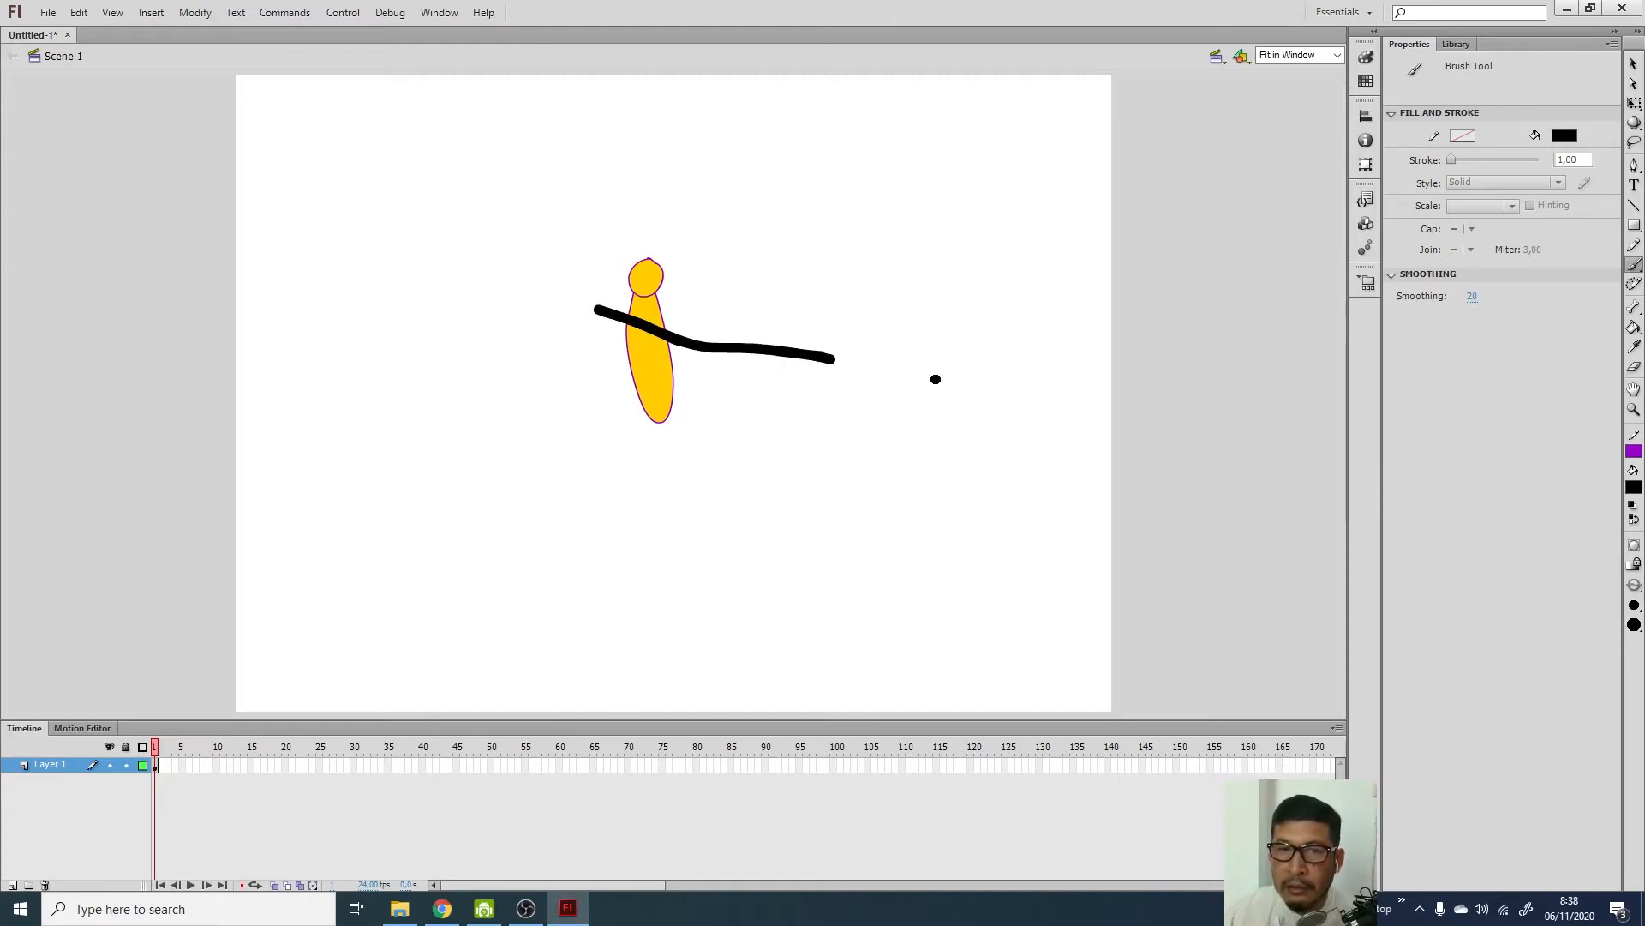
left_click(1633, 64)
double_click(640, 375)
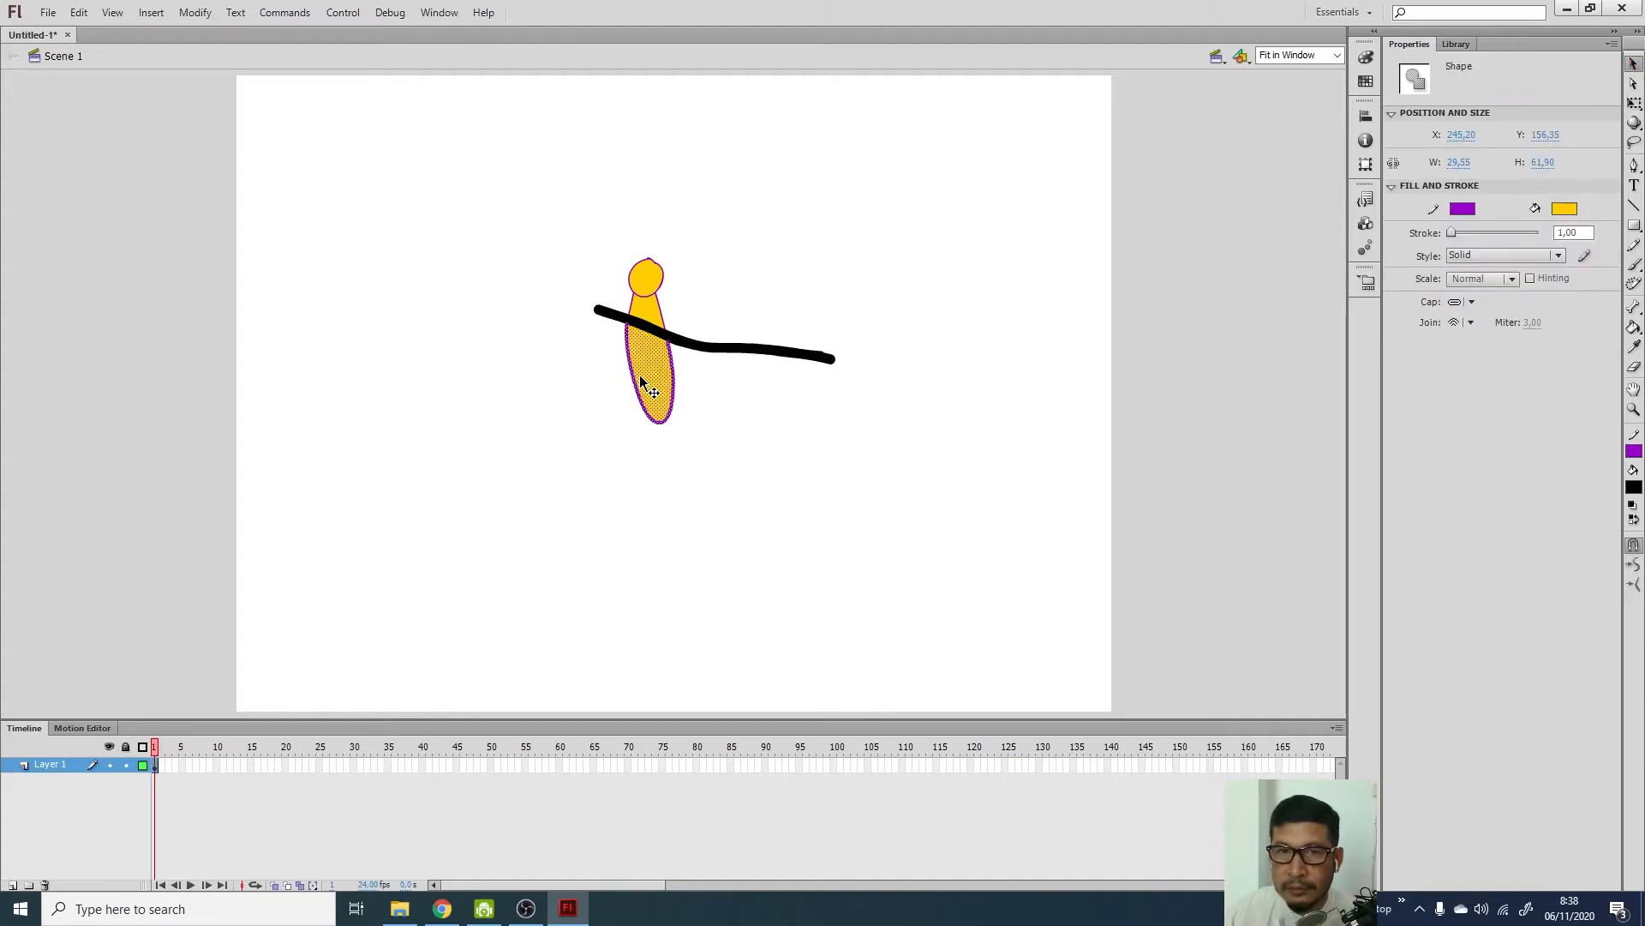
left_click(764, 492)
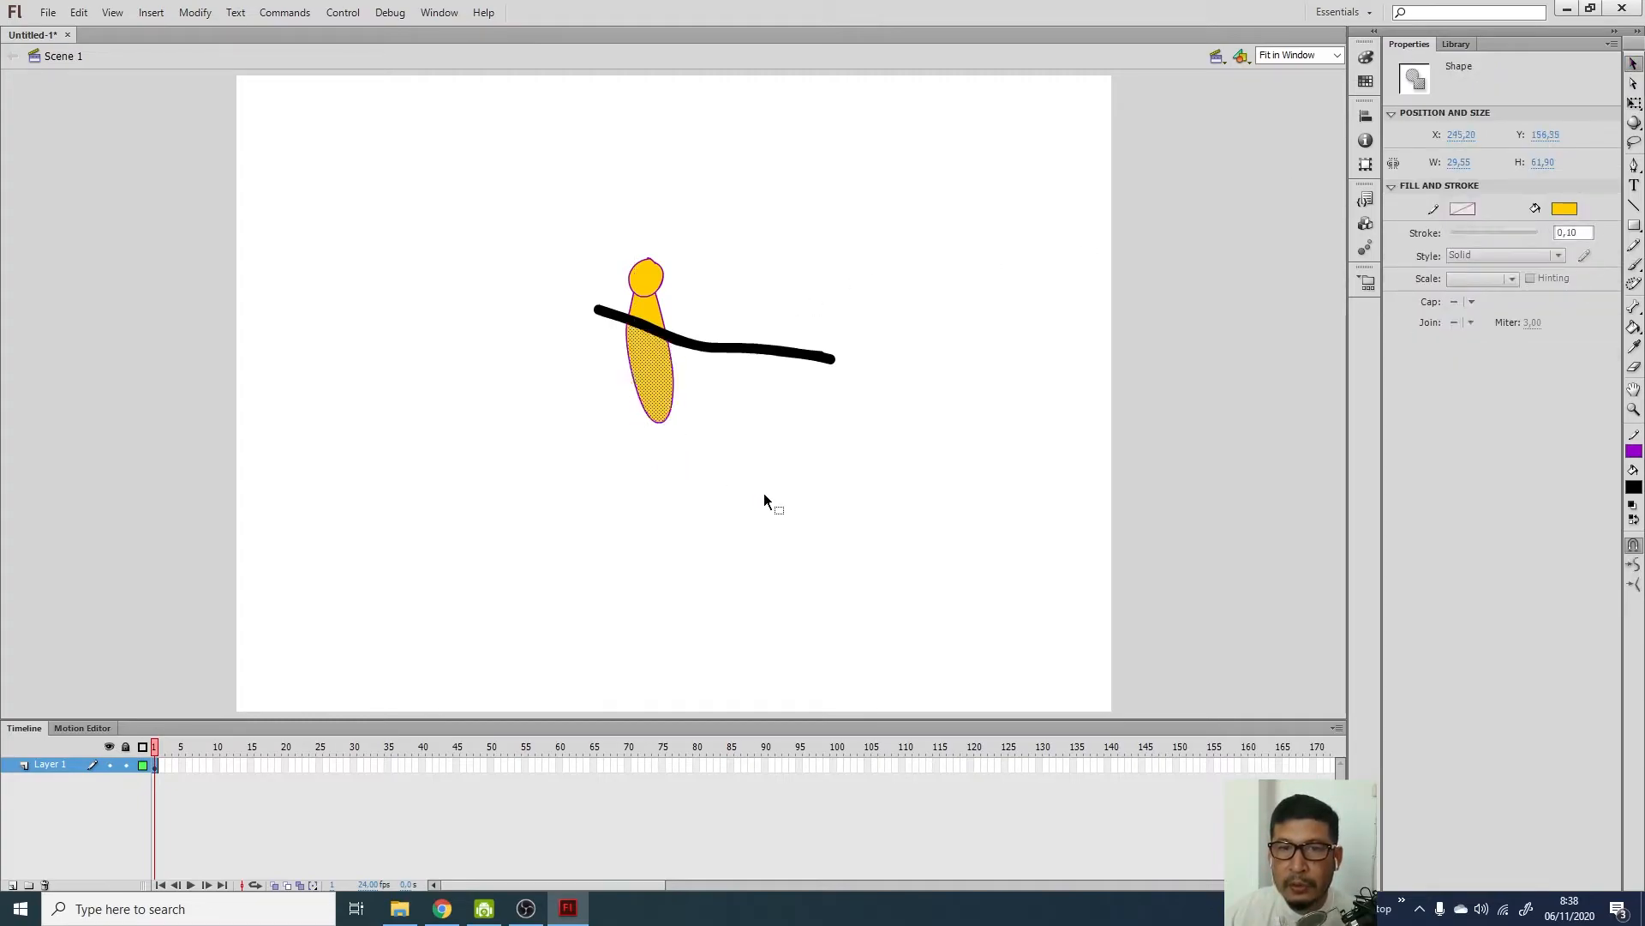
key("ctrl+z")
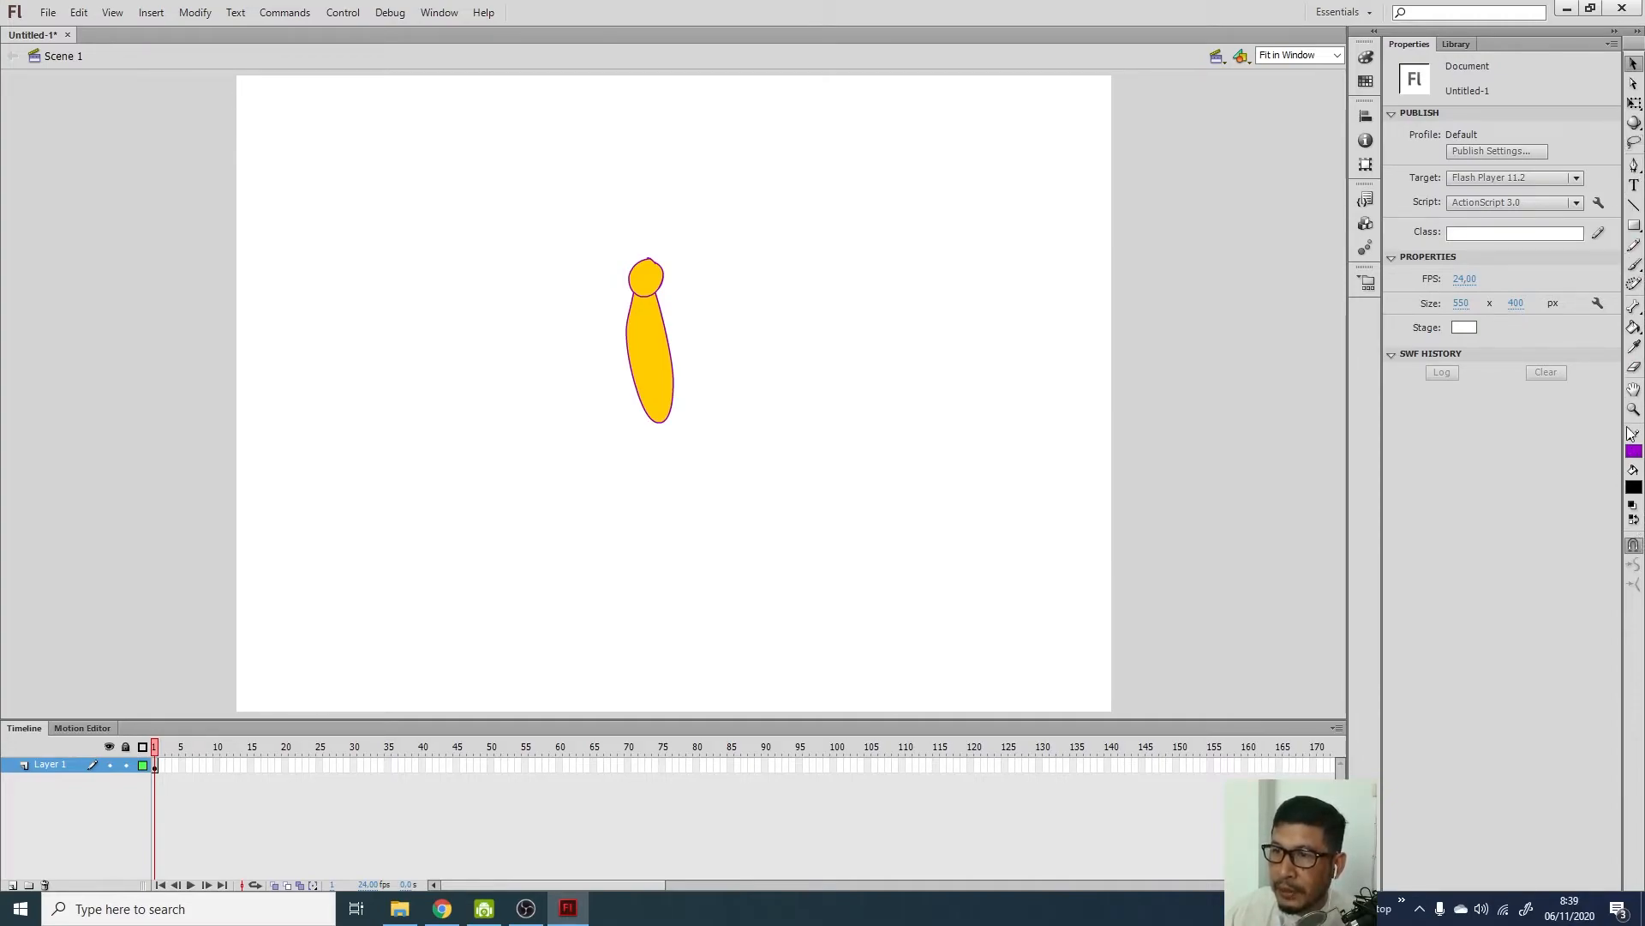
Paint black horizontal stripes across the yellow body, redoing them after changing the brush mode
left_click(1634, 264)
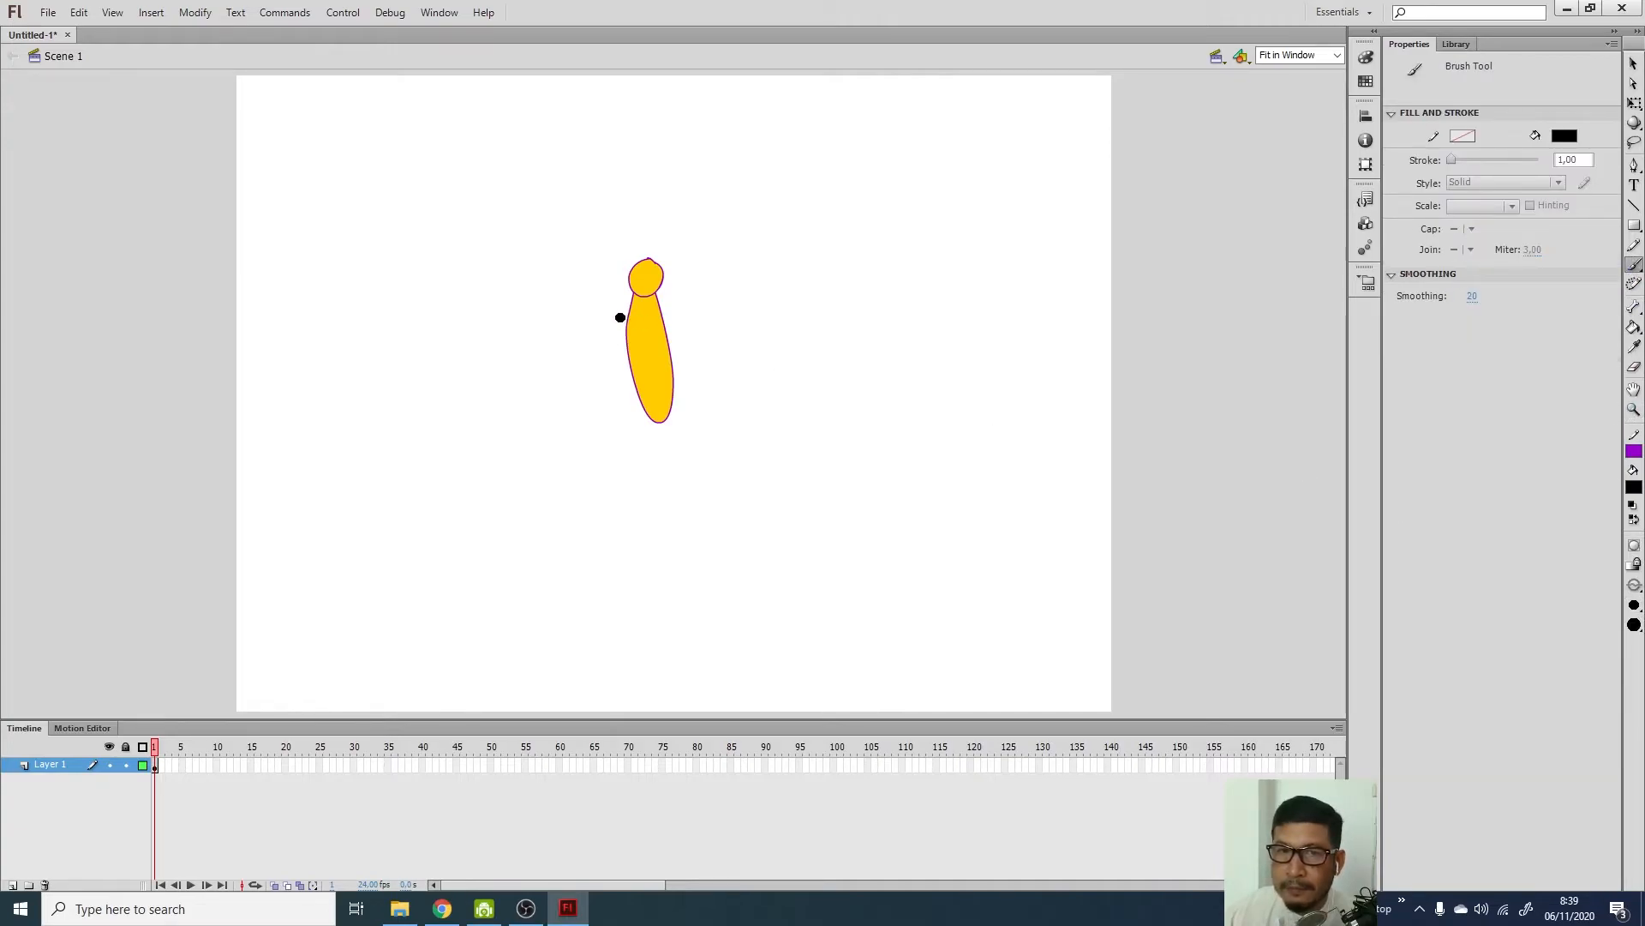
left_click_drag(613, 317, 714, 350)
left_click_drag(615, 371, 747, 376)
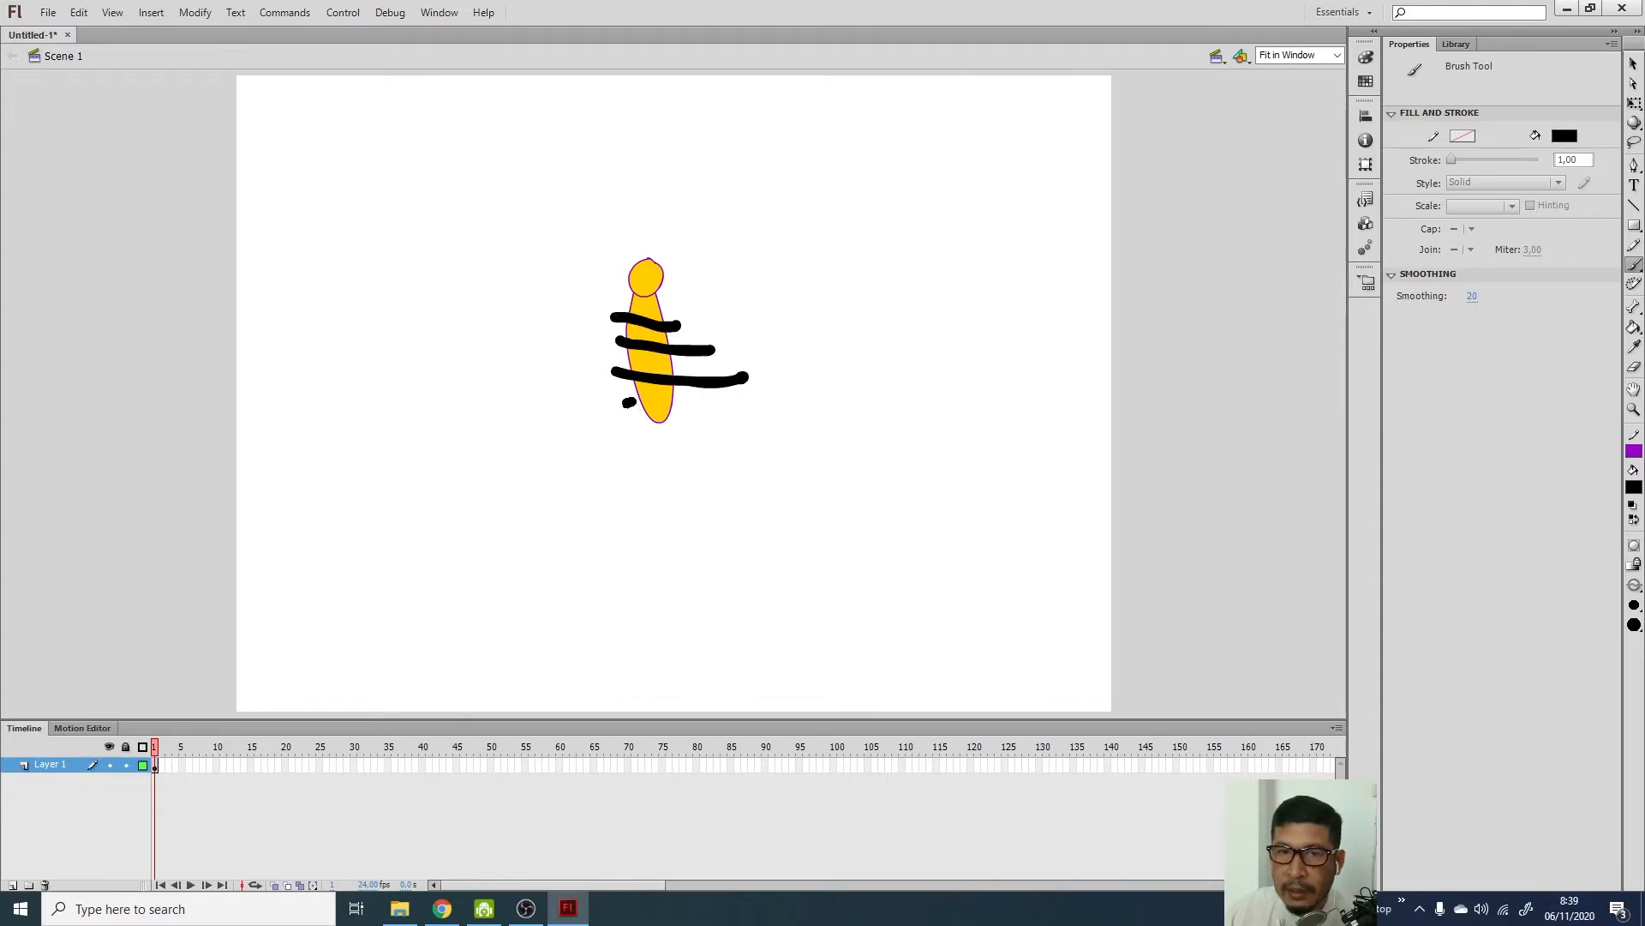
key("ctrl+z")
key("ctrl+z")
key("ctrl+z")
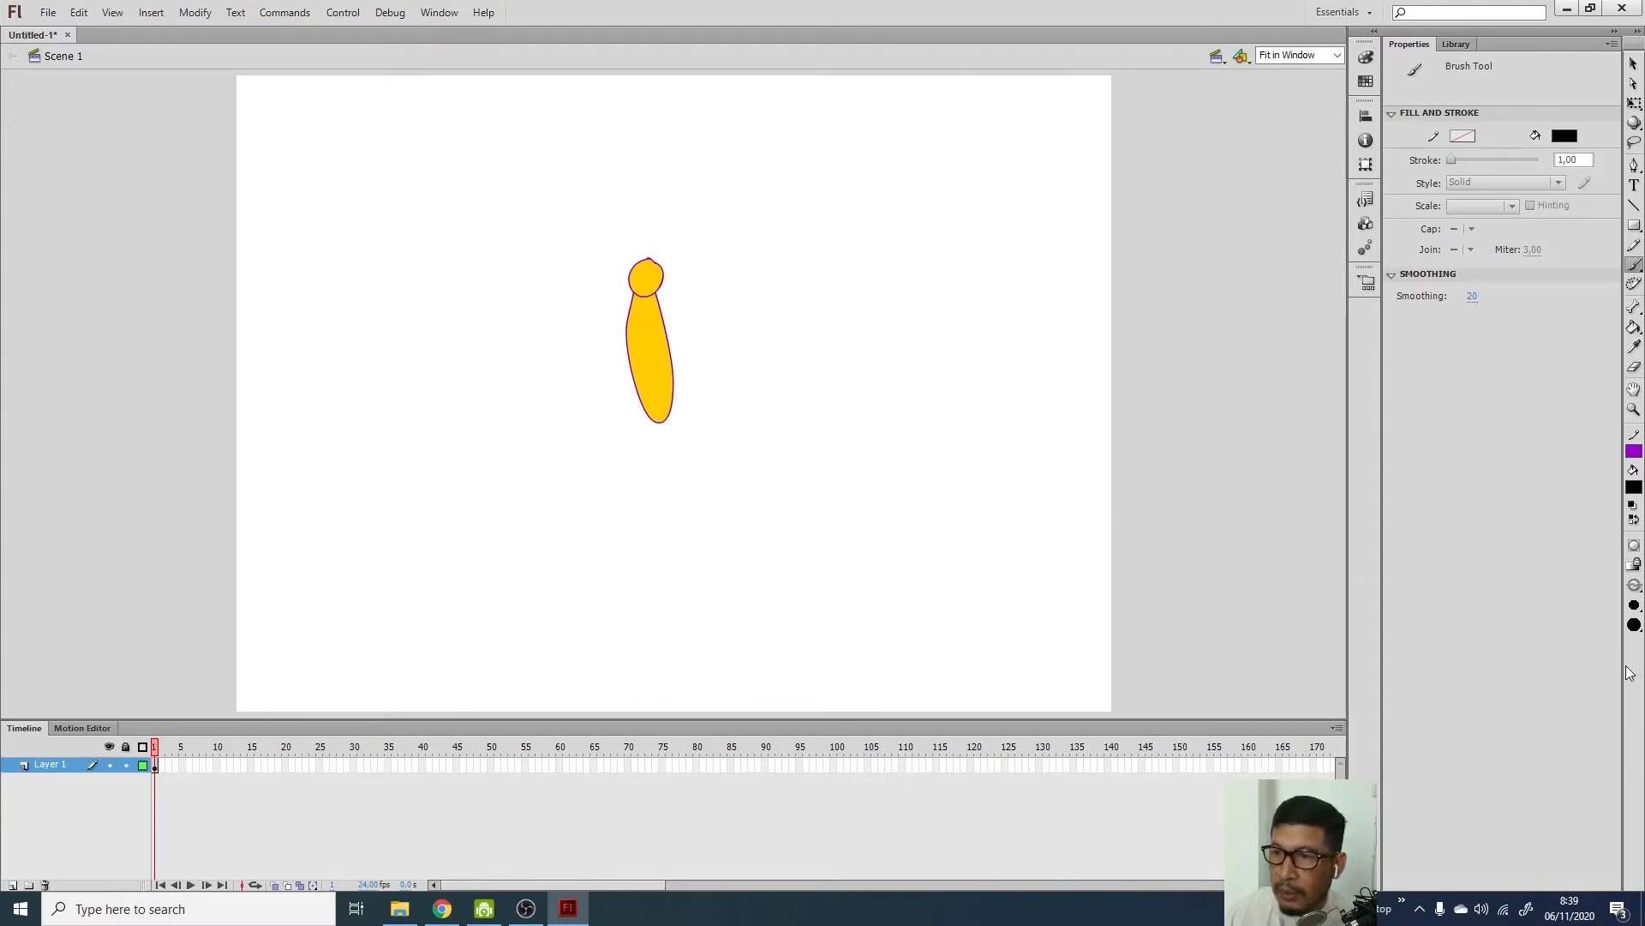
left_click(1637, 590)
left_click(1571, 607)
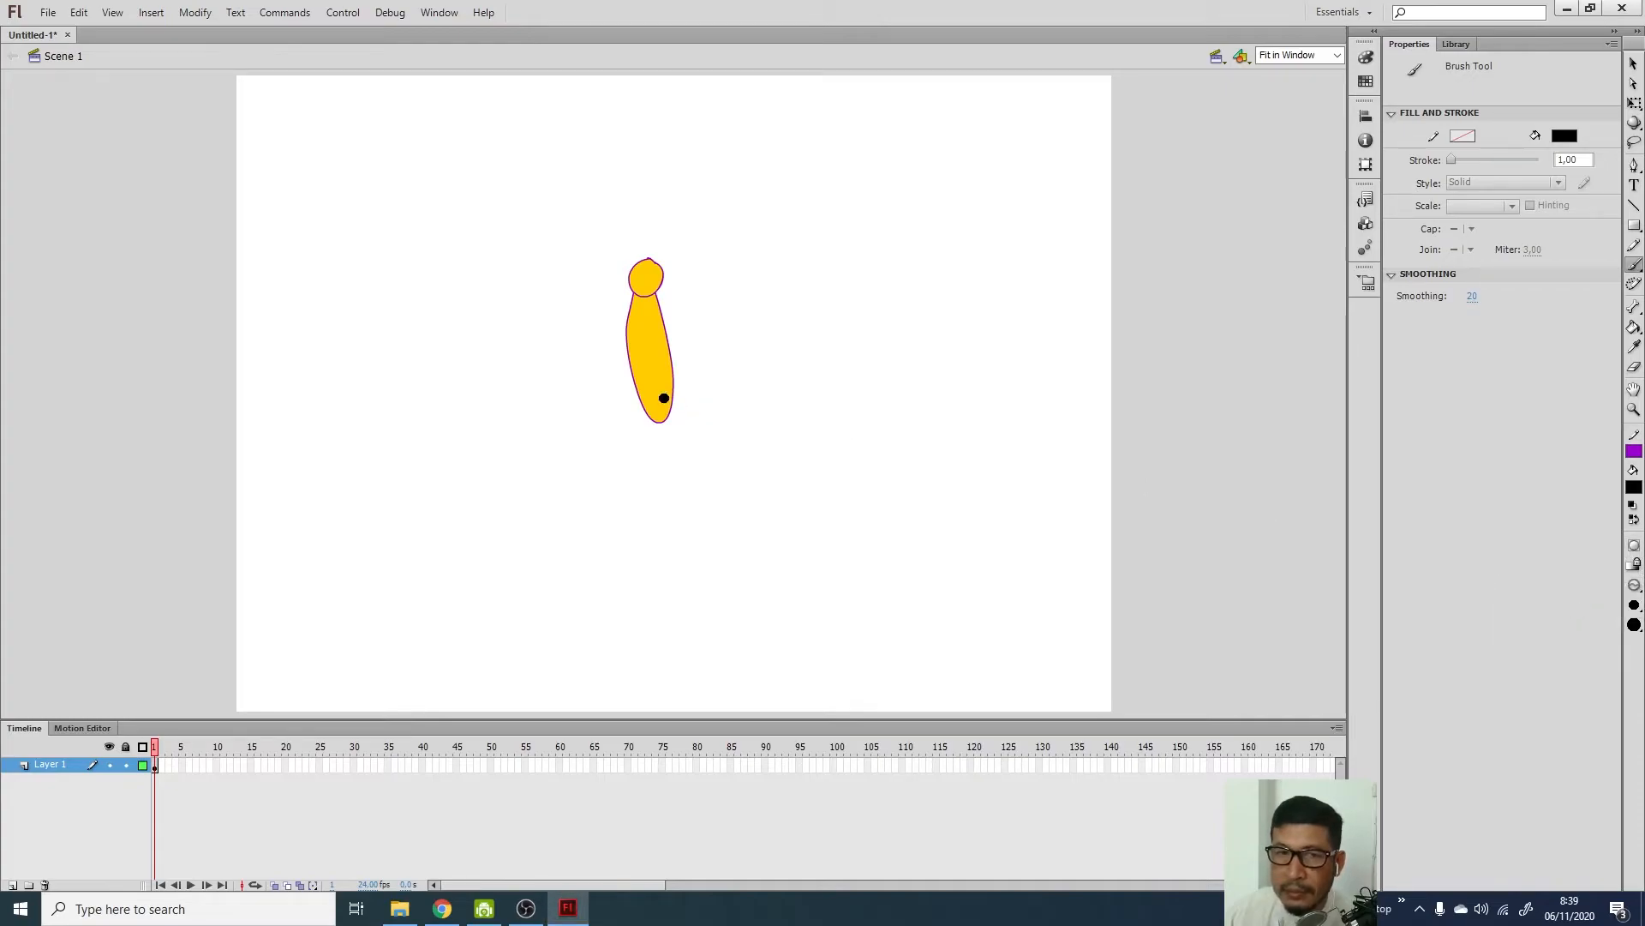
left_click_drag(628, 402, 708, 406)
left_click_drag(611, 378, 699, 374)
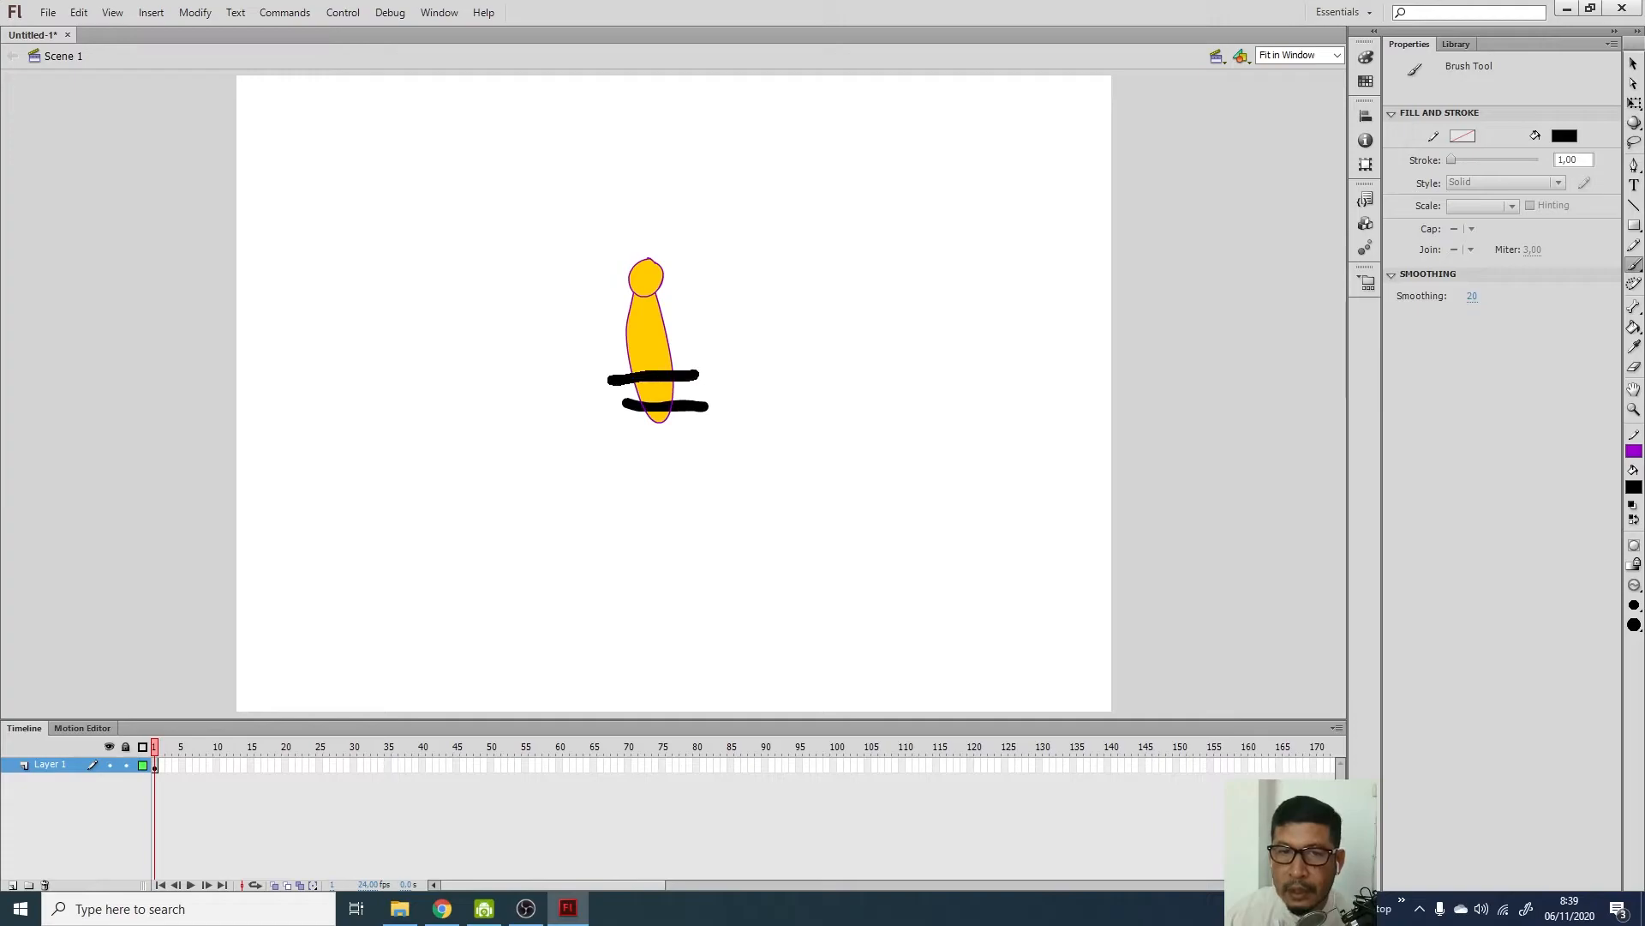
mouse_move(602, 357)
left_mouse_down()
mouse_move(701, 350)
mouse_move(624, 332)
mouse_move(685, 307)
left_mouse_up()
Select and delete the stripe ends overhanging the body outline on the right and left
left_click(1633, 63)
left_click(679, 309)
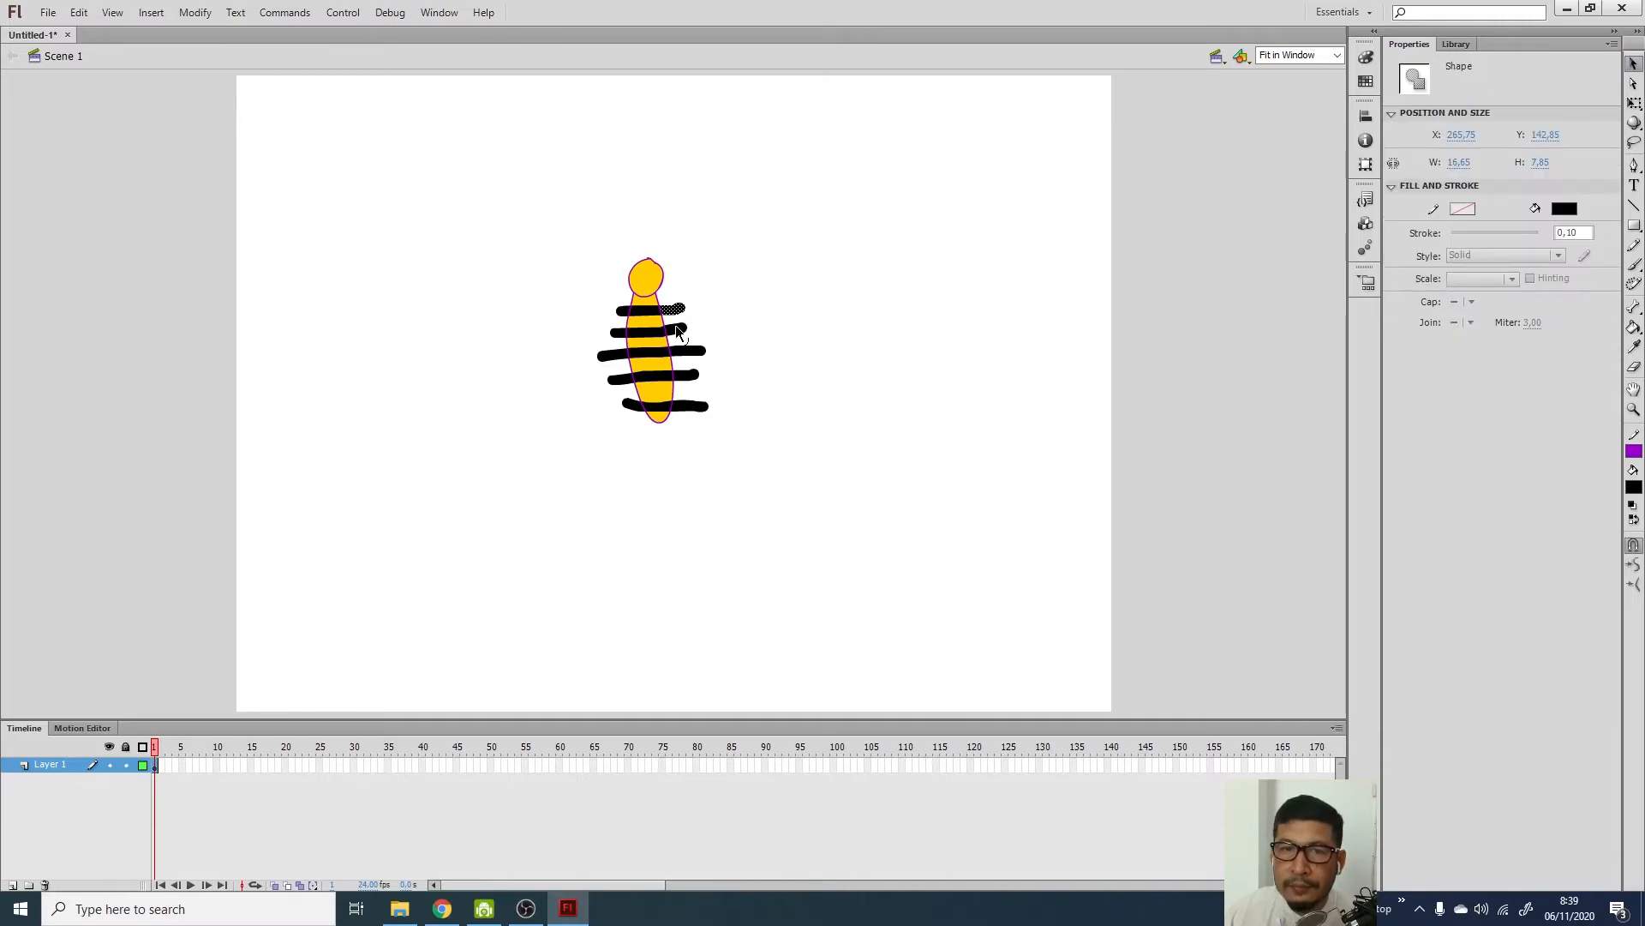
left_click(683, 376, "shift")
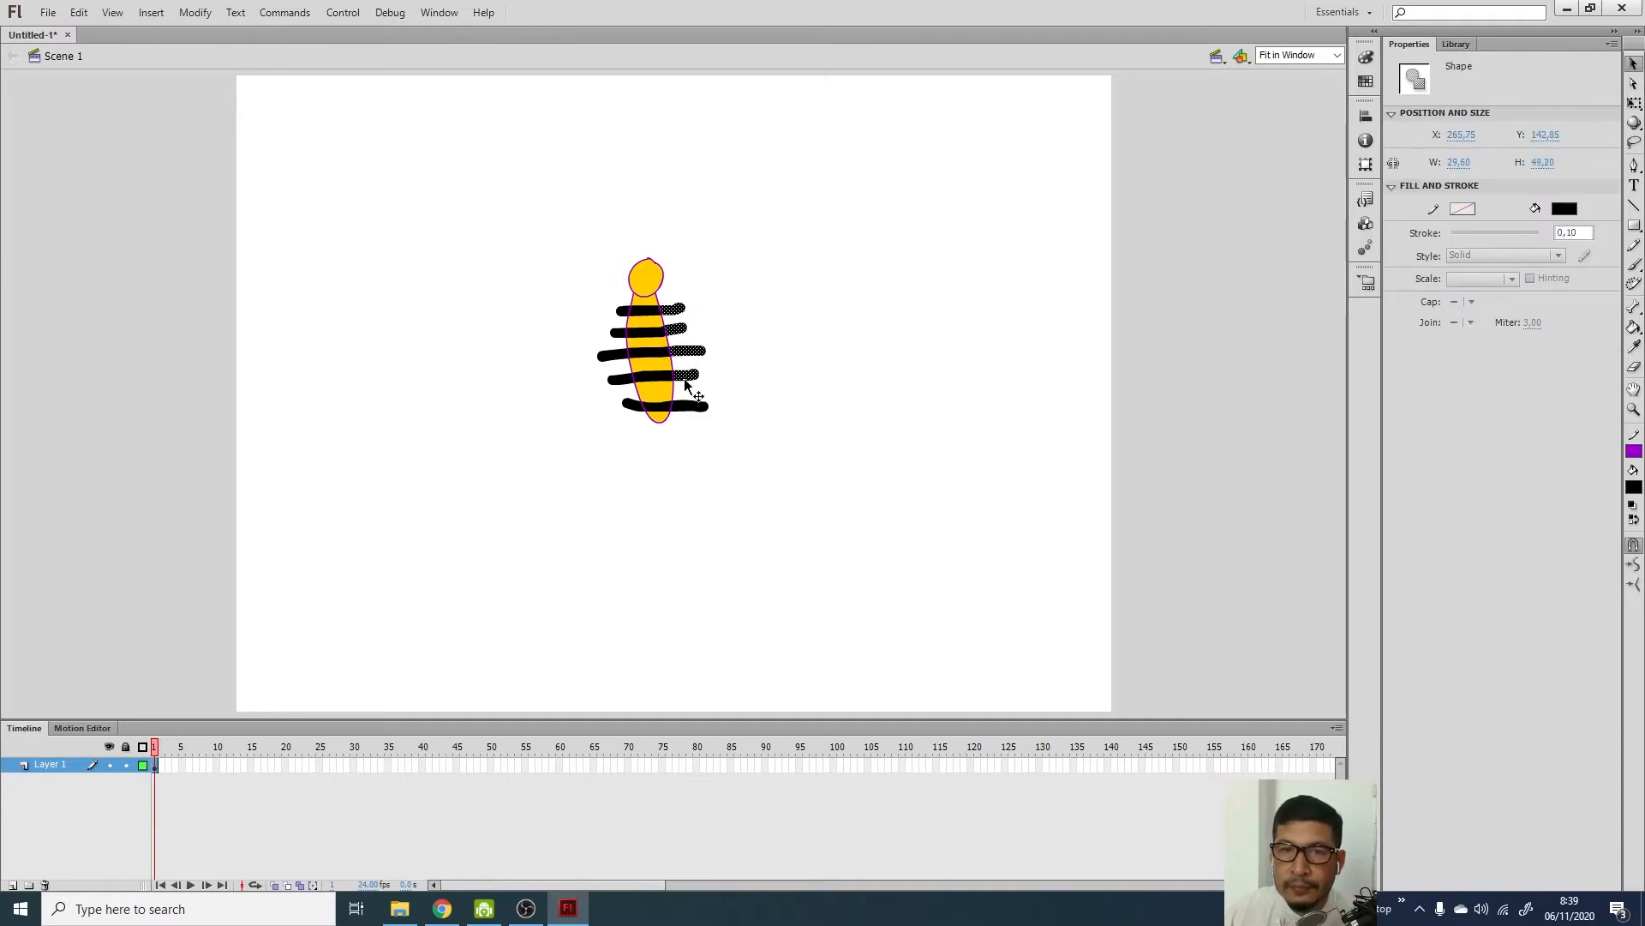
left_click(689, 405, "shift")
key("Delete")
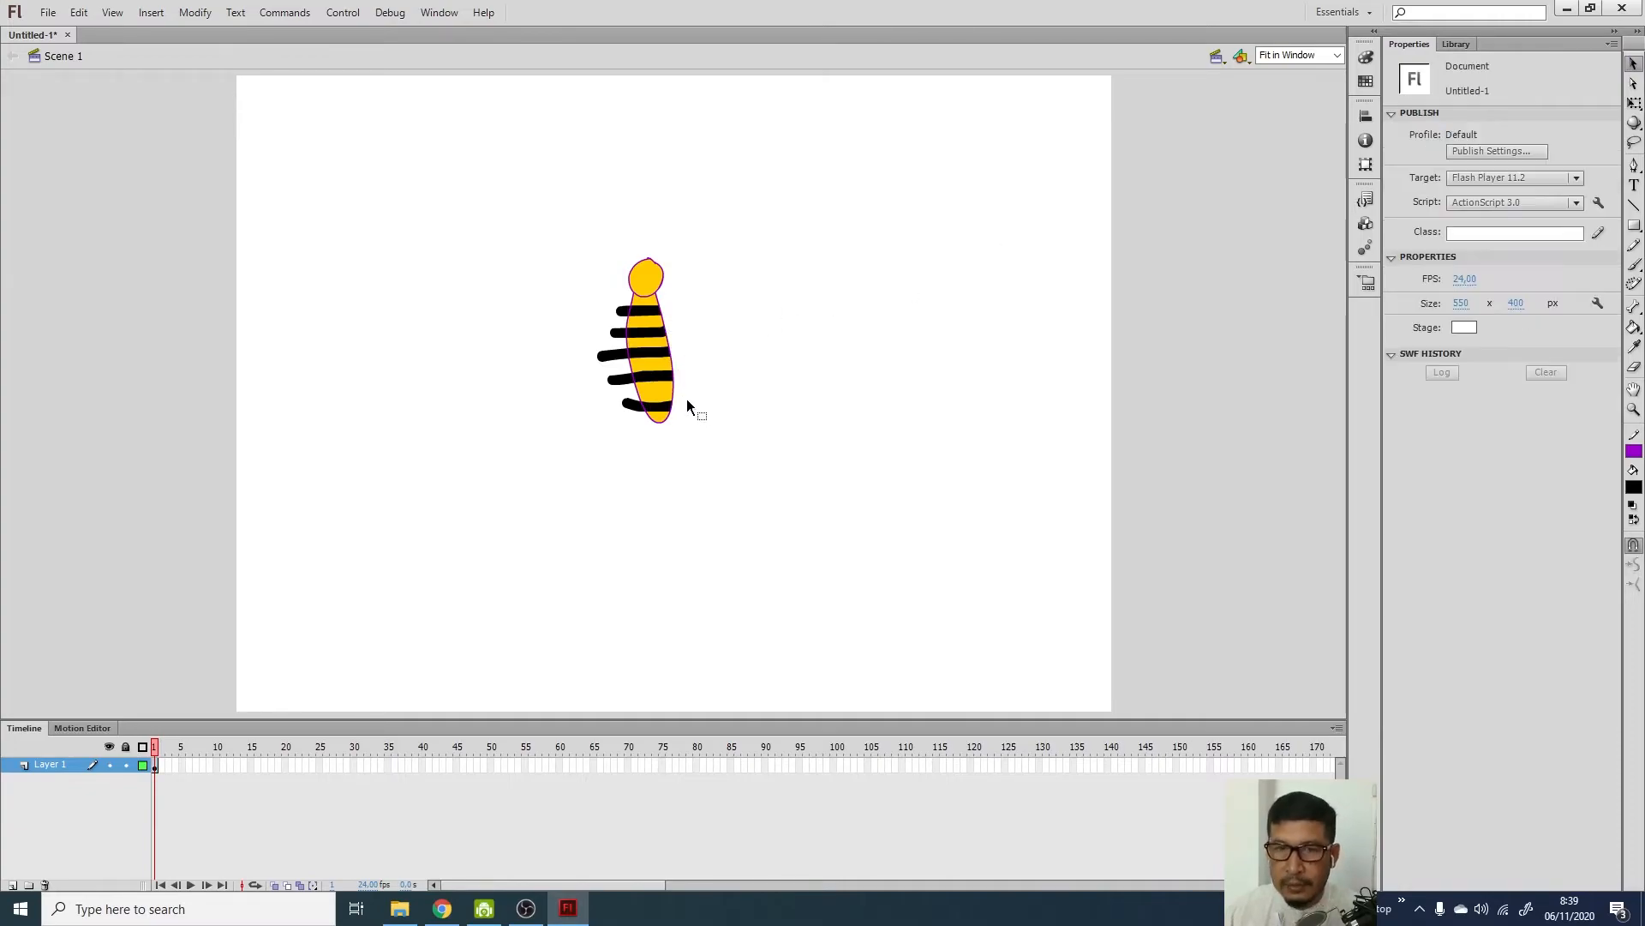
left_click(631, 408)
left_click(618, 379, "shift")
left_click(614, 356, "shift")
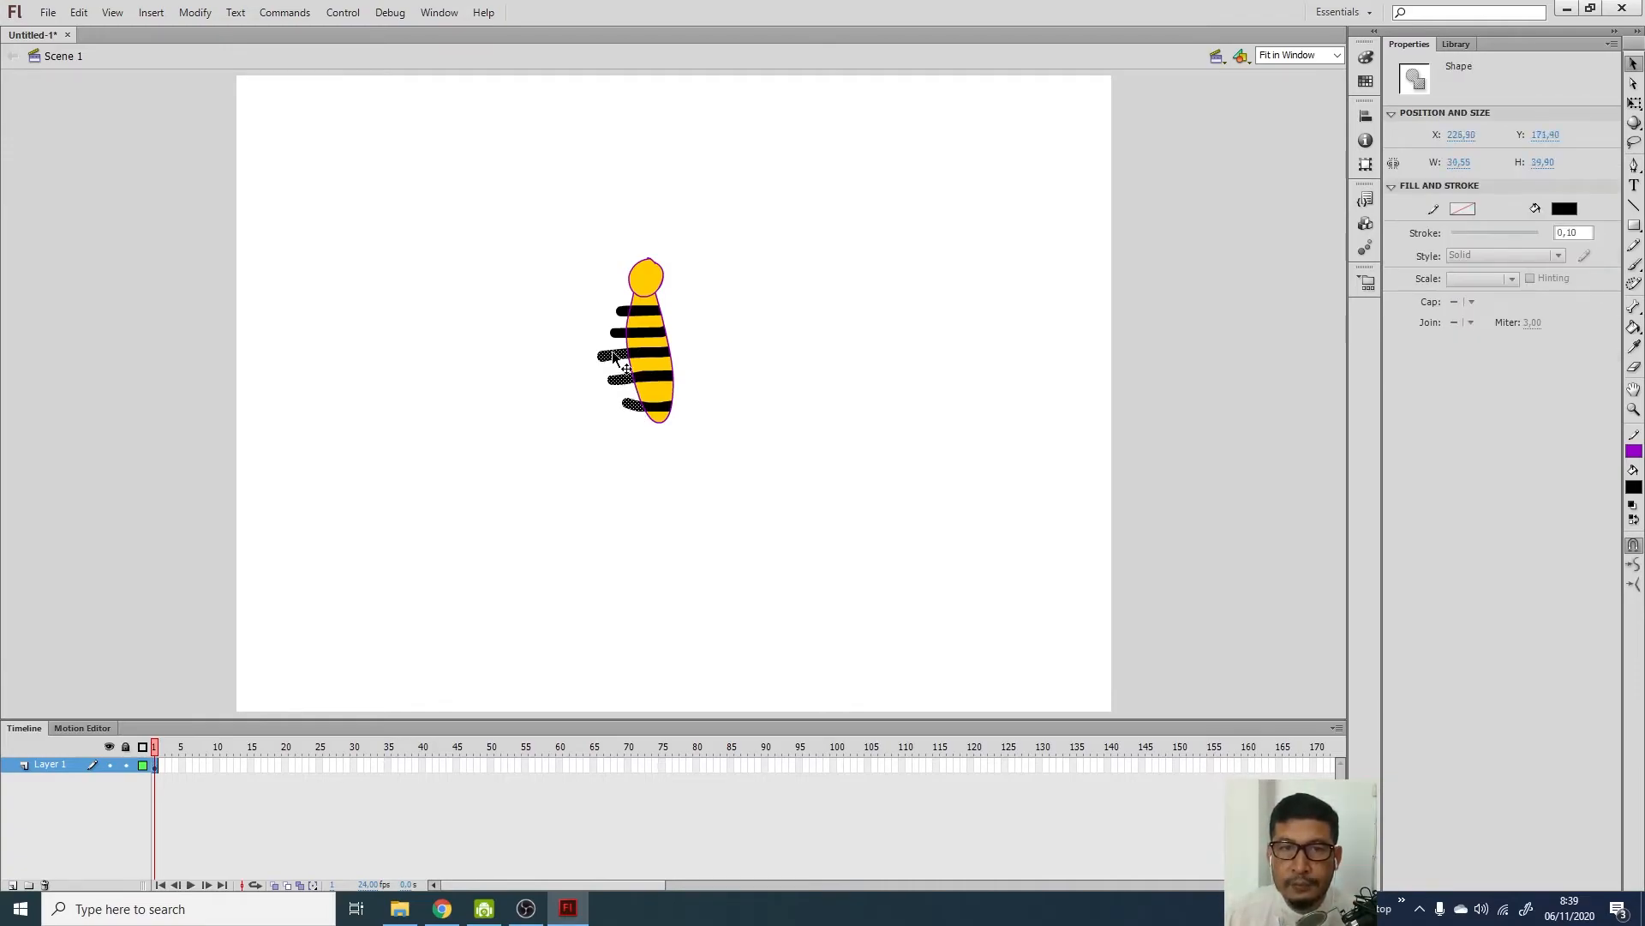
left_click(618, 334, "shift")
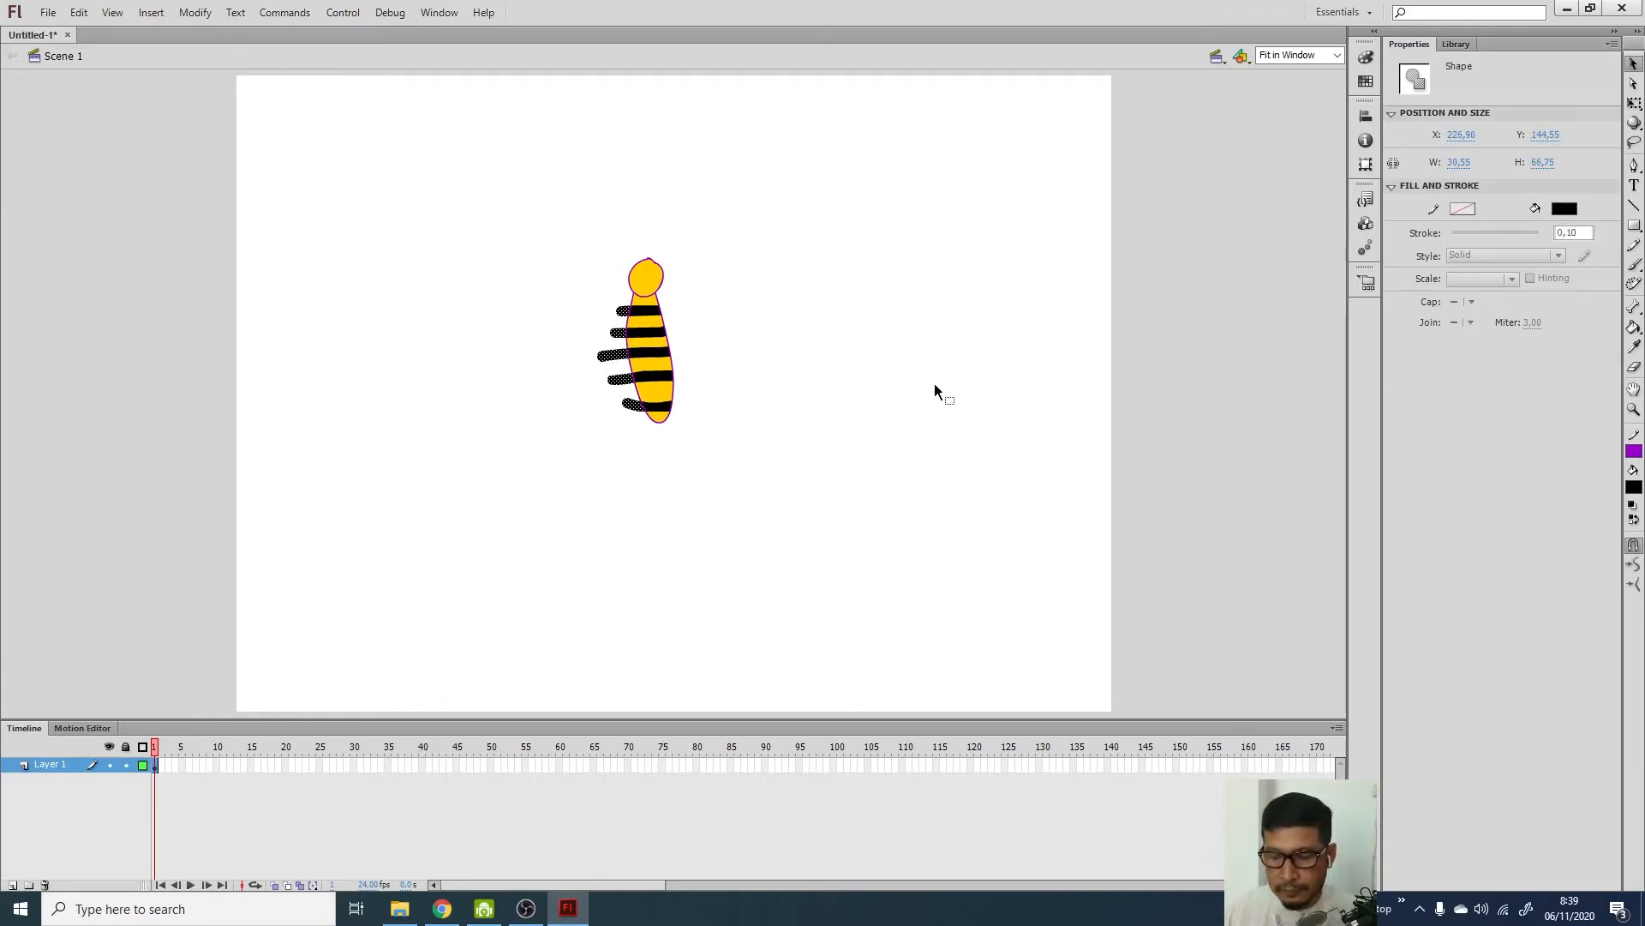
key("Delete")
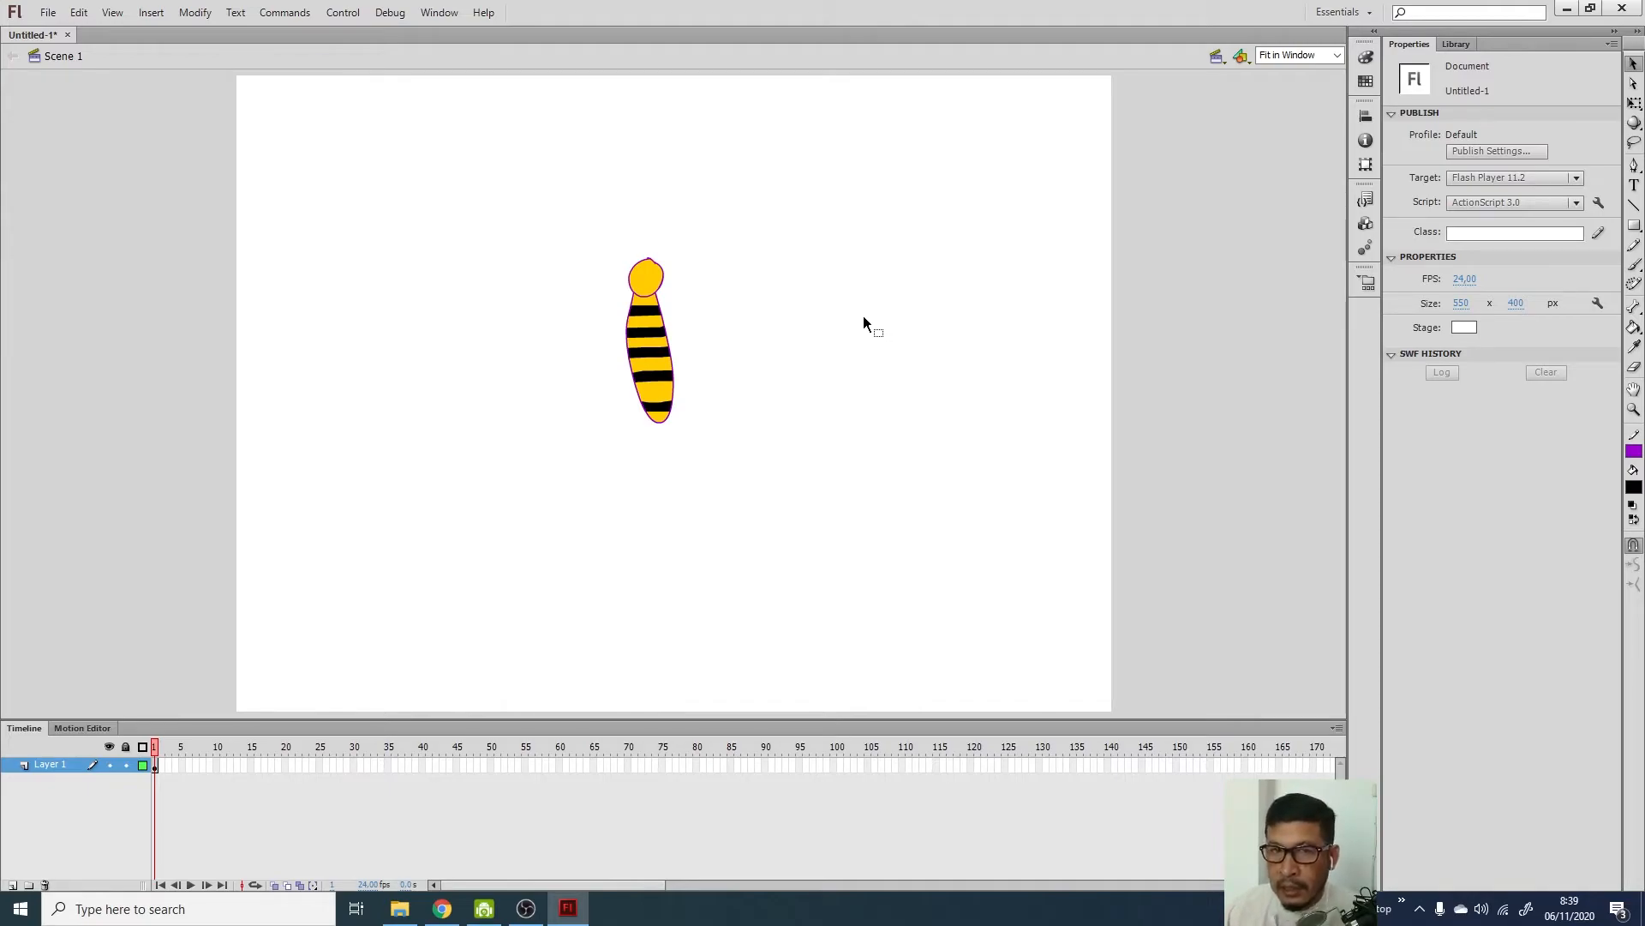
Return to the Pencil tool and zoom in close on the bee
left_click(1635, 265)
left_click(1634, 586)
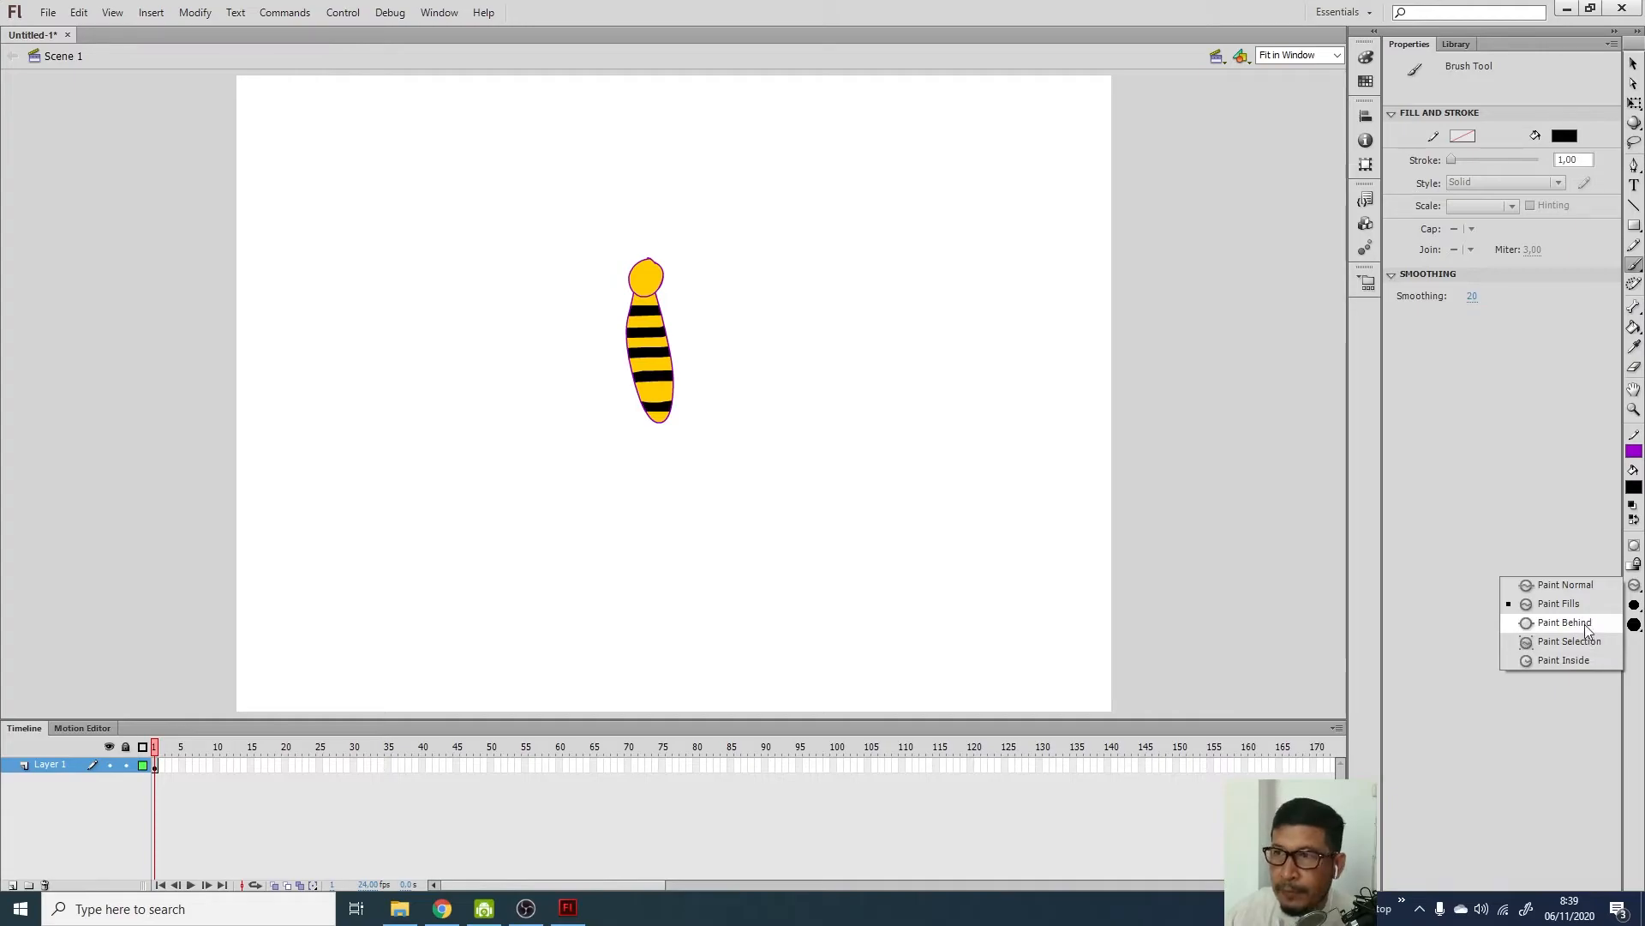
left_click(1633, 248)
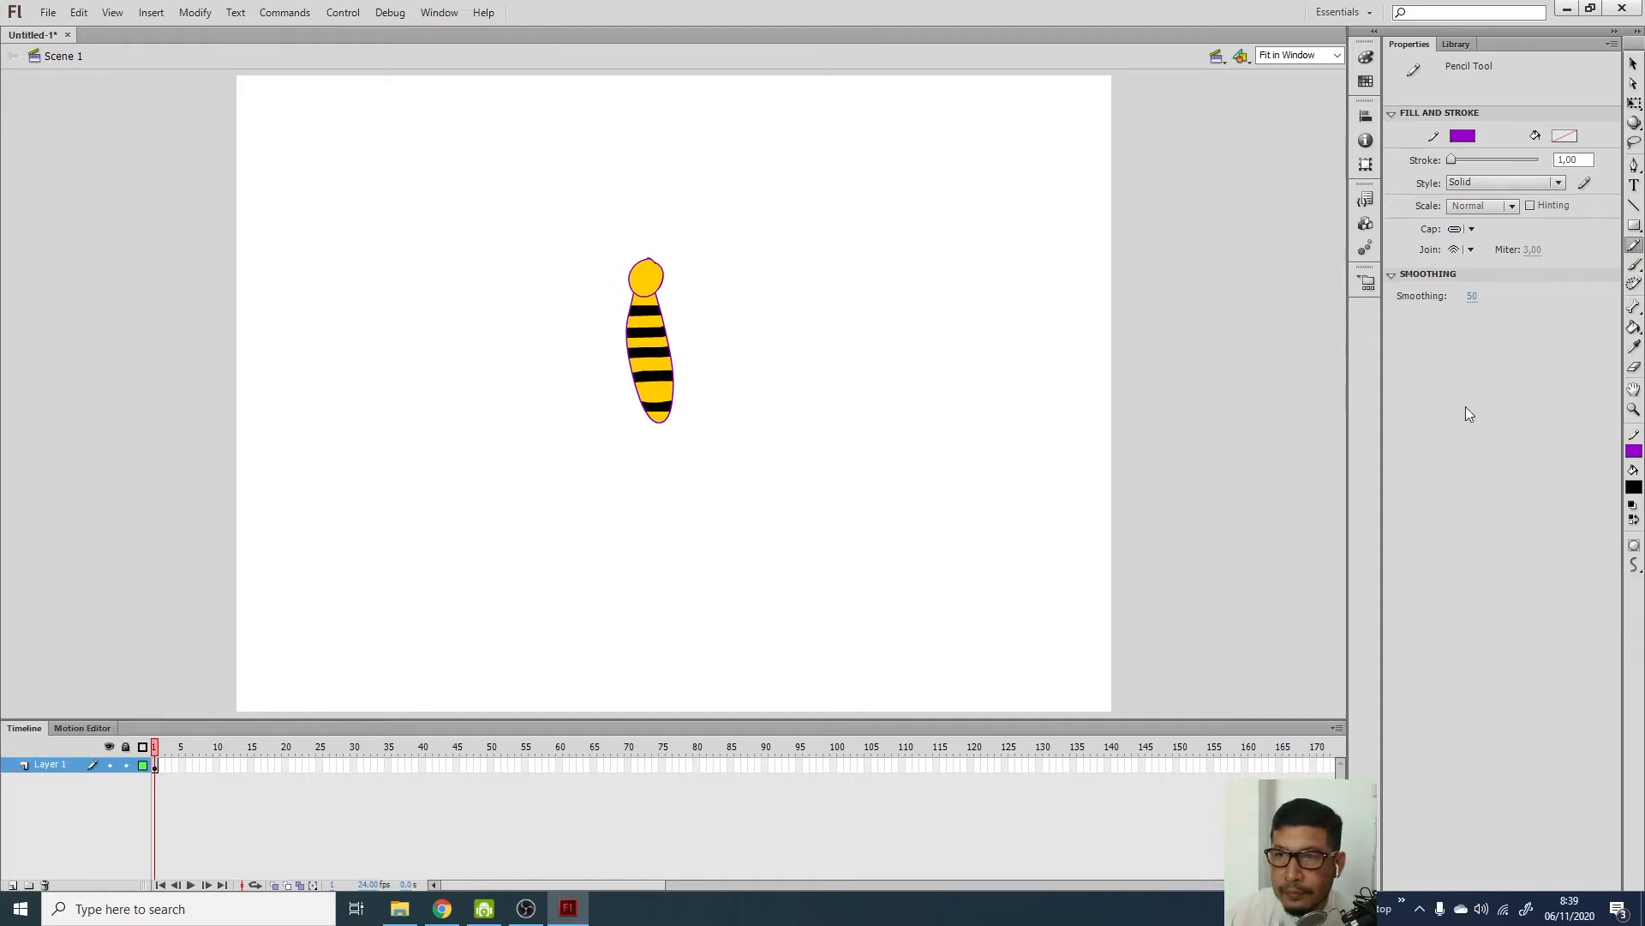
left_click(1634, 409)
left_click_drag(570, 209, 763, 455)
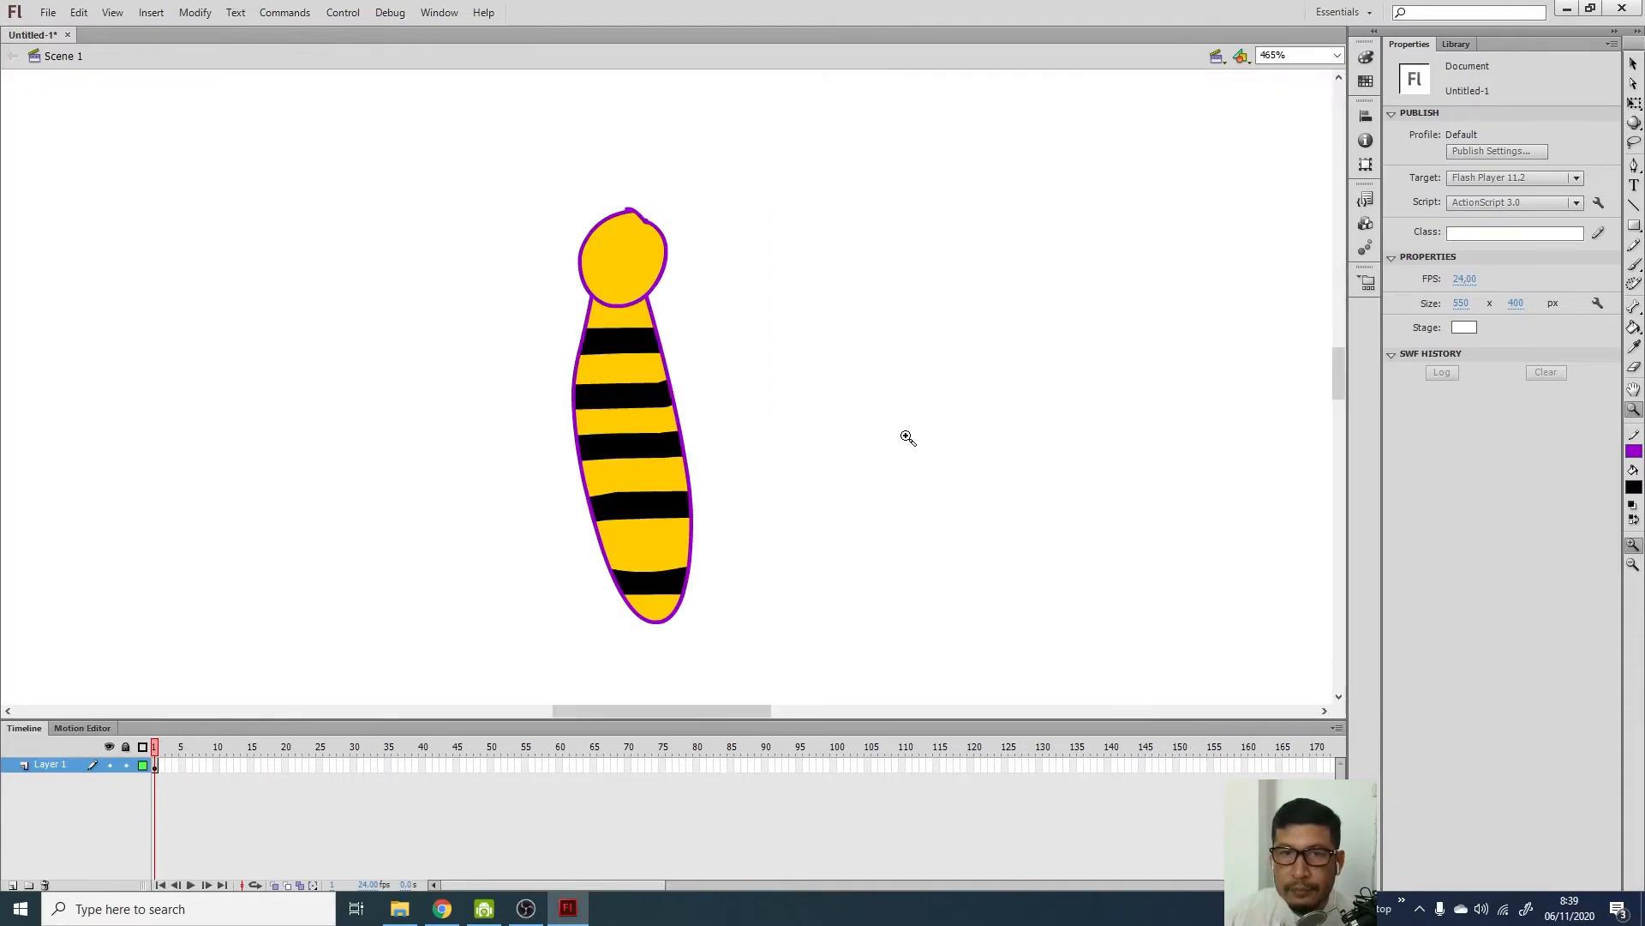
left_click(1634, 245)
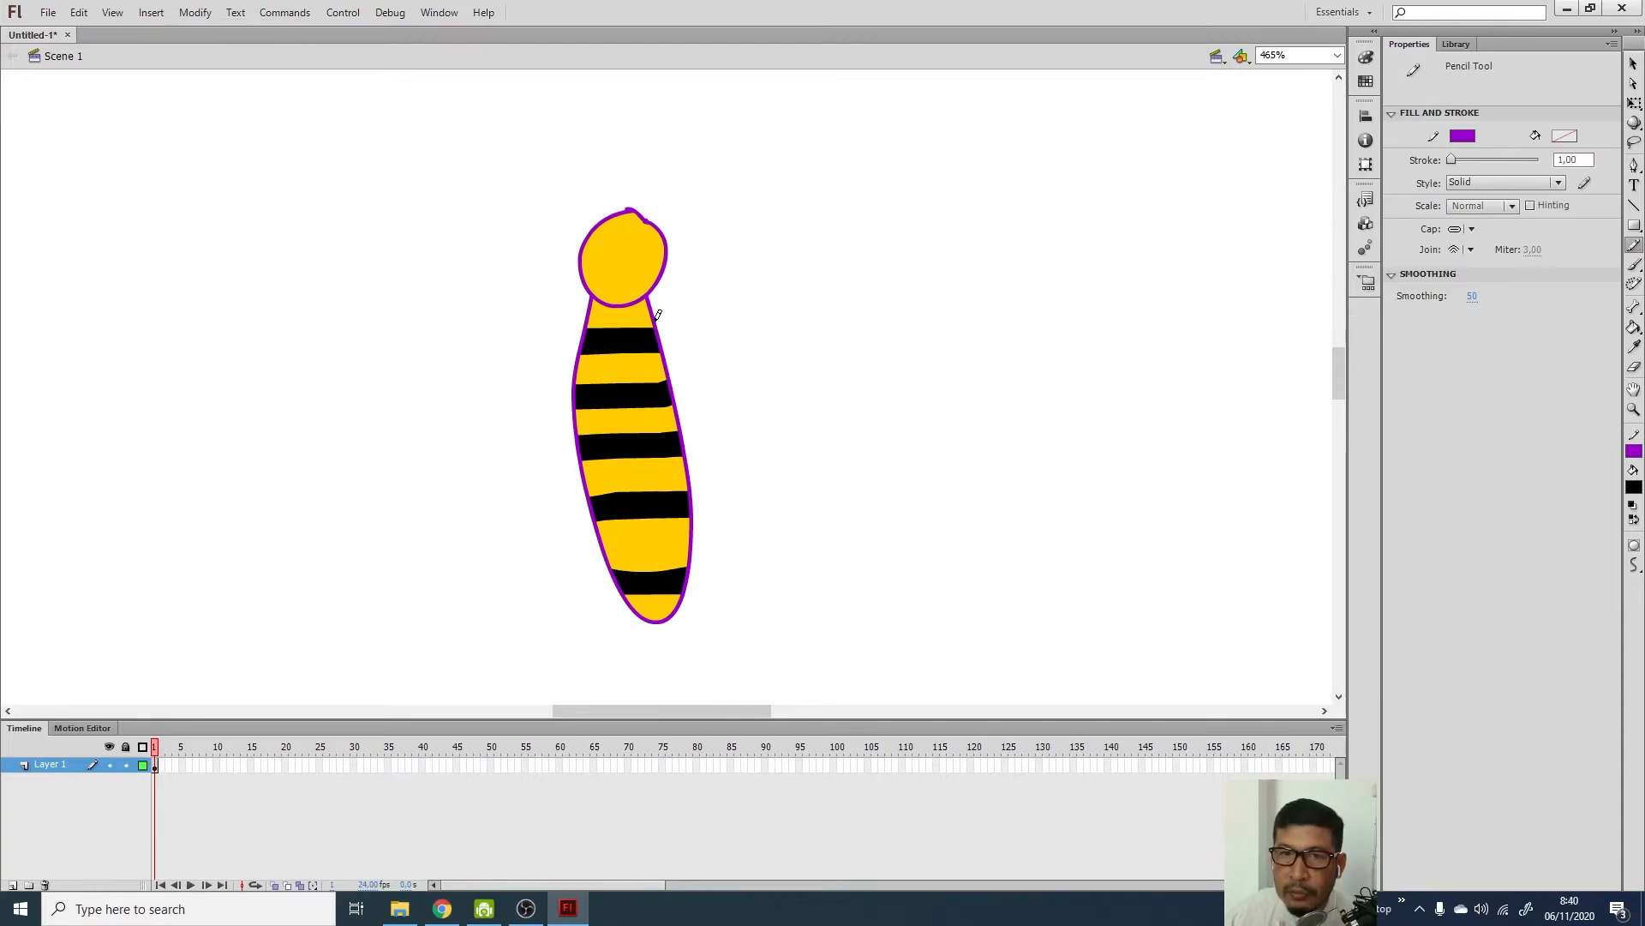
Draw closed purple wing loops on the right and left of the body, redoing failed attempts
mouse_move(658, 319)
left_mouse_down()
mouse_move(810, 208)
mouse_move(853, 211)
mouse_move(899, 239)
mouse_move(946, 359)
mouse_move(850, 474)
mouse_move(859, 578)
mouse_move(820, 615)
mouse_move(691, 577)
left_mouse_up()
key("ctrl+z")
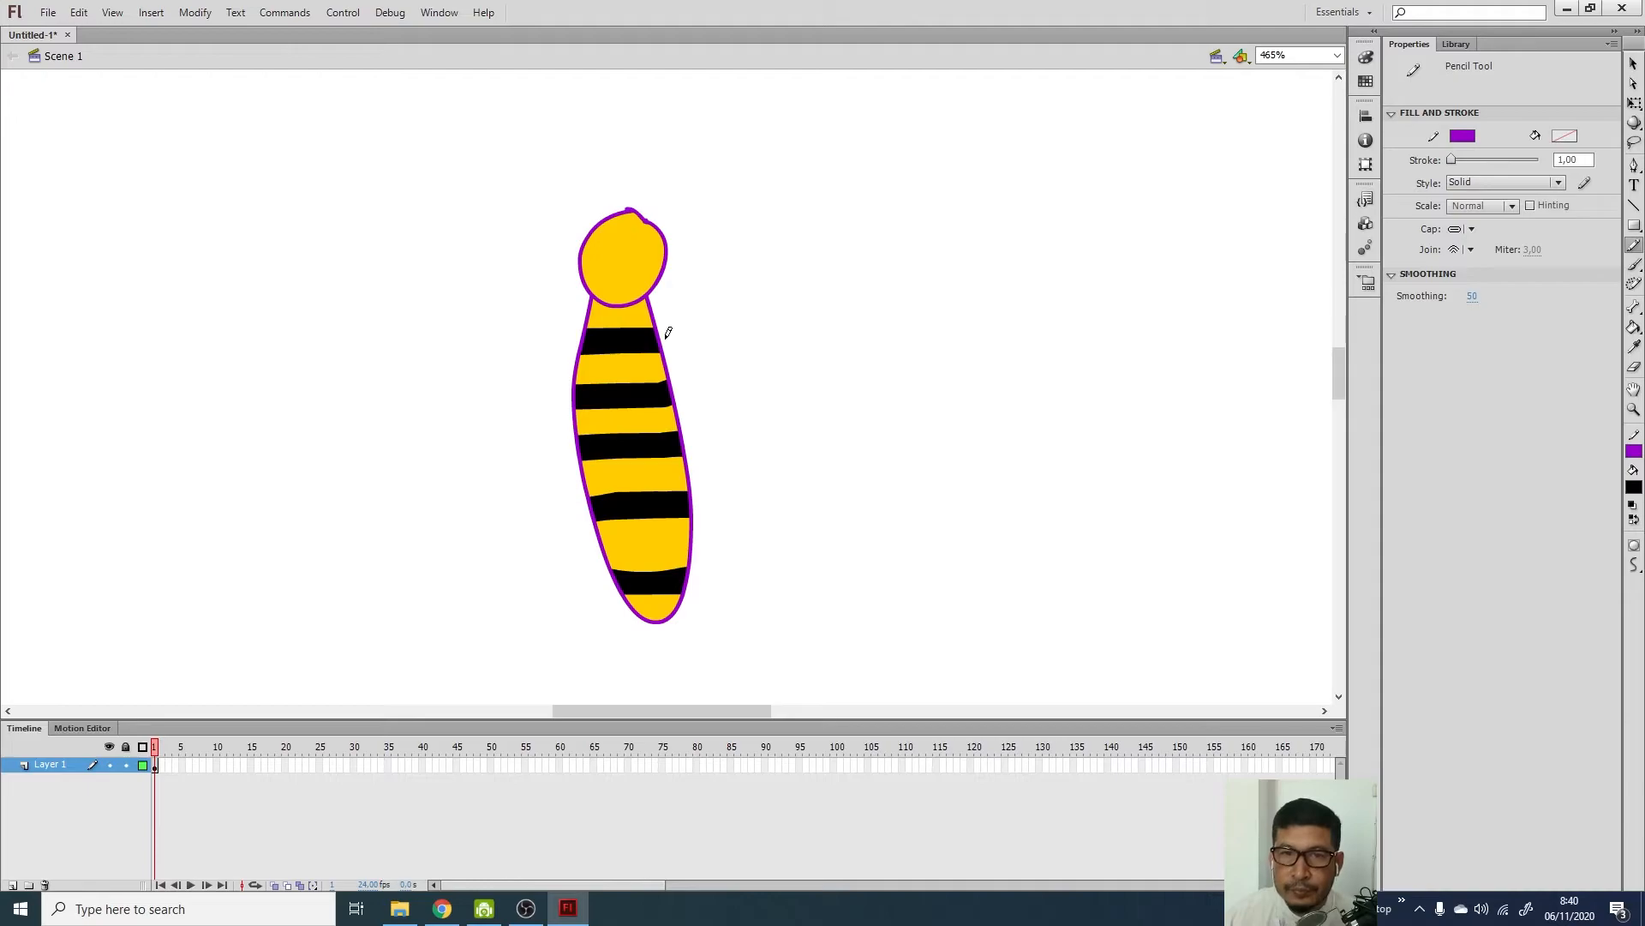
mouse_move(666, 333)
left_mouse_down()
mouse_move(861, 221)
mouse_move(947, 259)
mouse_move(959, 329)
mouse_move(923, 378)
mouse_move(843, 413)
mouse_move(679, 400)
left_mouse_up()
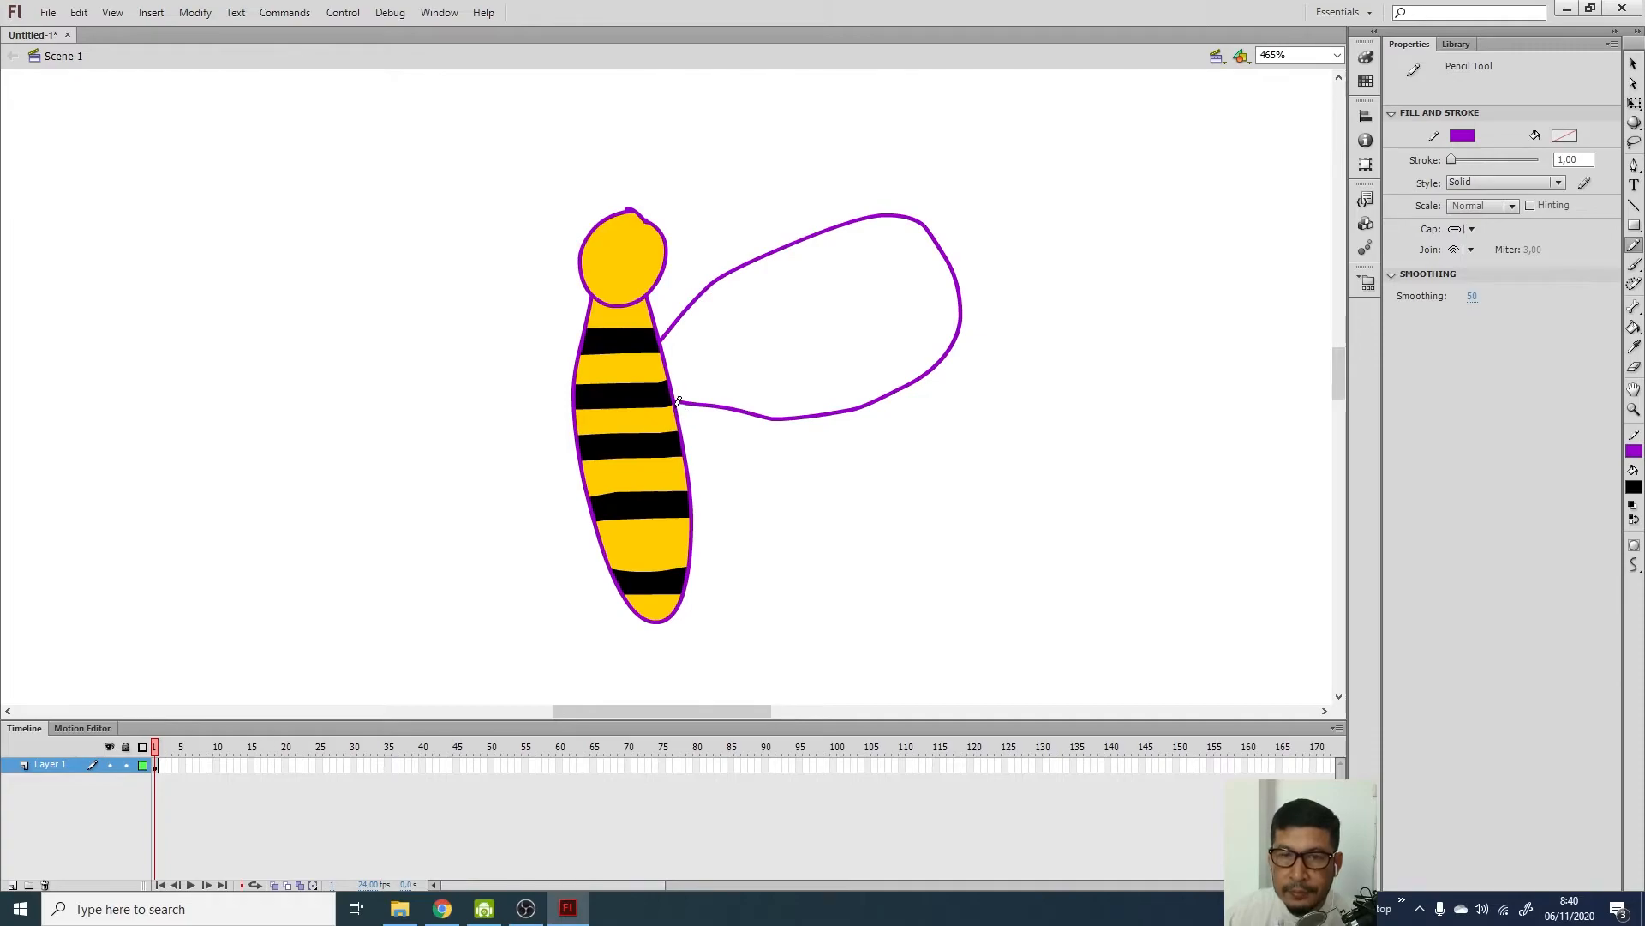
mouse_move(582, 337)
left_mouse_down()
mouse_move(347, 250)
mouse_move(306, 300)
mouse_move(311, 356)
mouse_move(345, 398)
mouse_move(557, 440)
left_mouse_up()
key("ctrl+z")
mouse_move(583, 336)
left_mouse_down()
mouse_move(424, 258)
mouse_move(344, 279)
mouse_move(316, 339)
mouse_move(348, 389)
mouse_move(475, 446)
mouse_move(584, 417)
left_mouse_up()
key("ctrl+z")
mouse_move(582, 337)
left_mouse_down()
mouse_move(478, 291)
mouse_move(342, 271)
mouse_move(292, 352)
mouse_move(311, 401)
mouse_move(384, 442)
mouse_move(574, 407)
left_mouse_up()
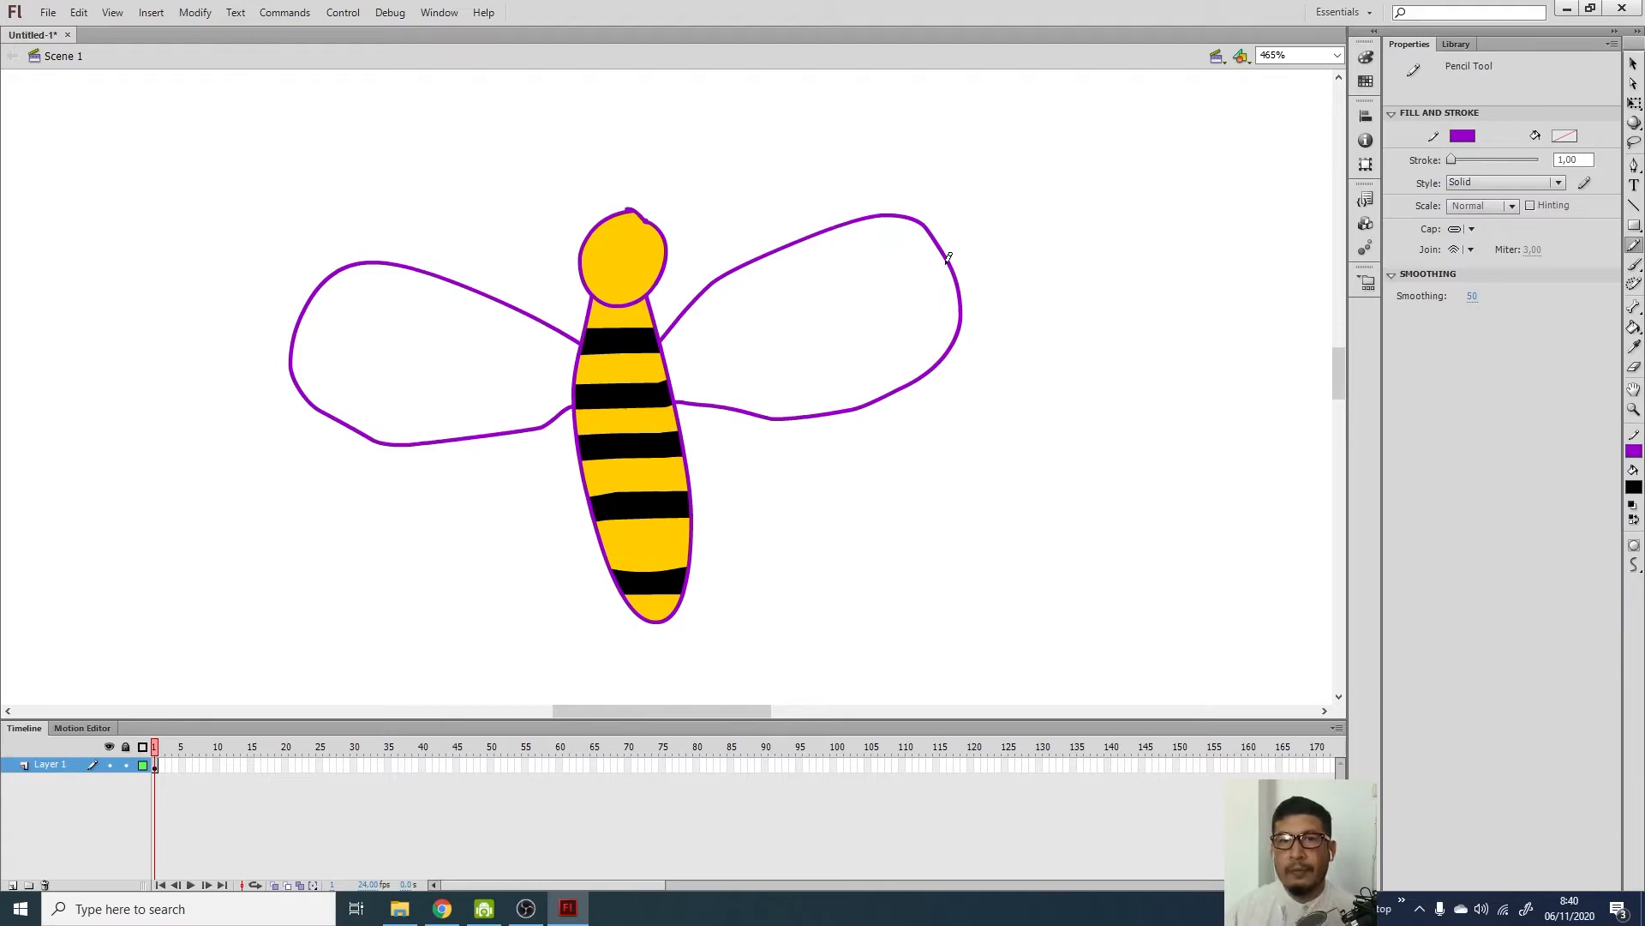
left_click(1634, 266)
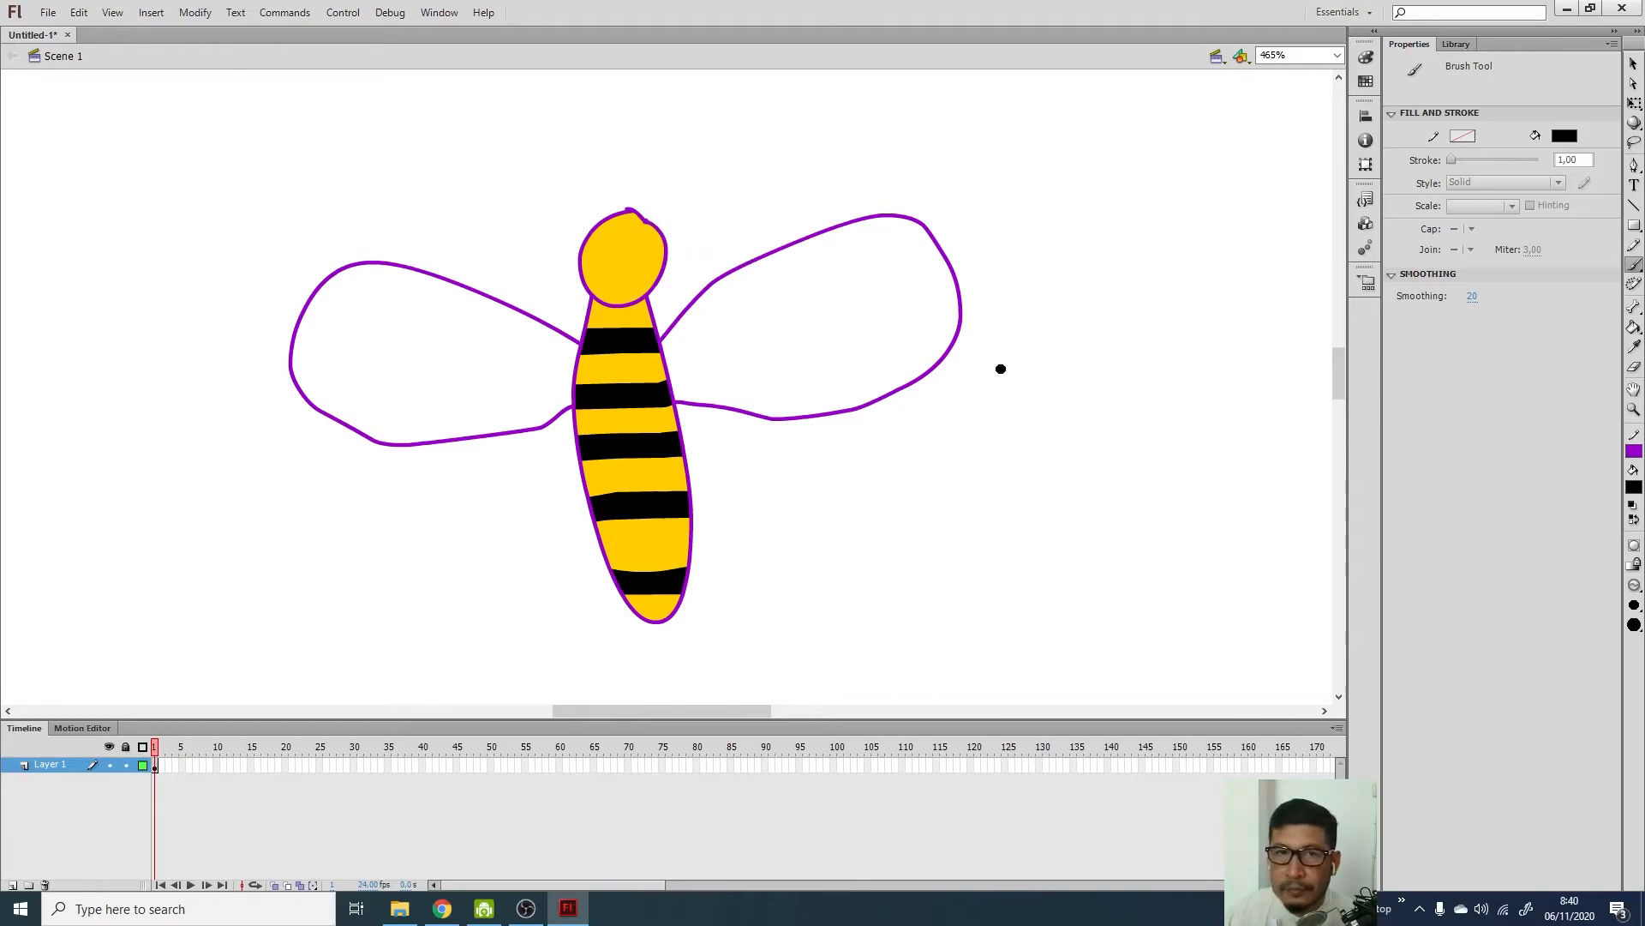
Paint black eyes on the head with the largest brush size, then set fill to light cyan #66FFFF
left_click(1634, 624)
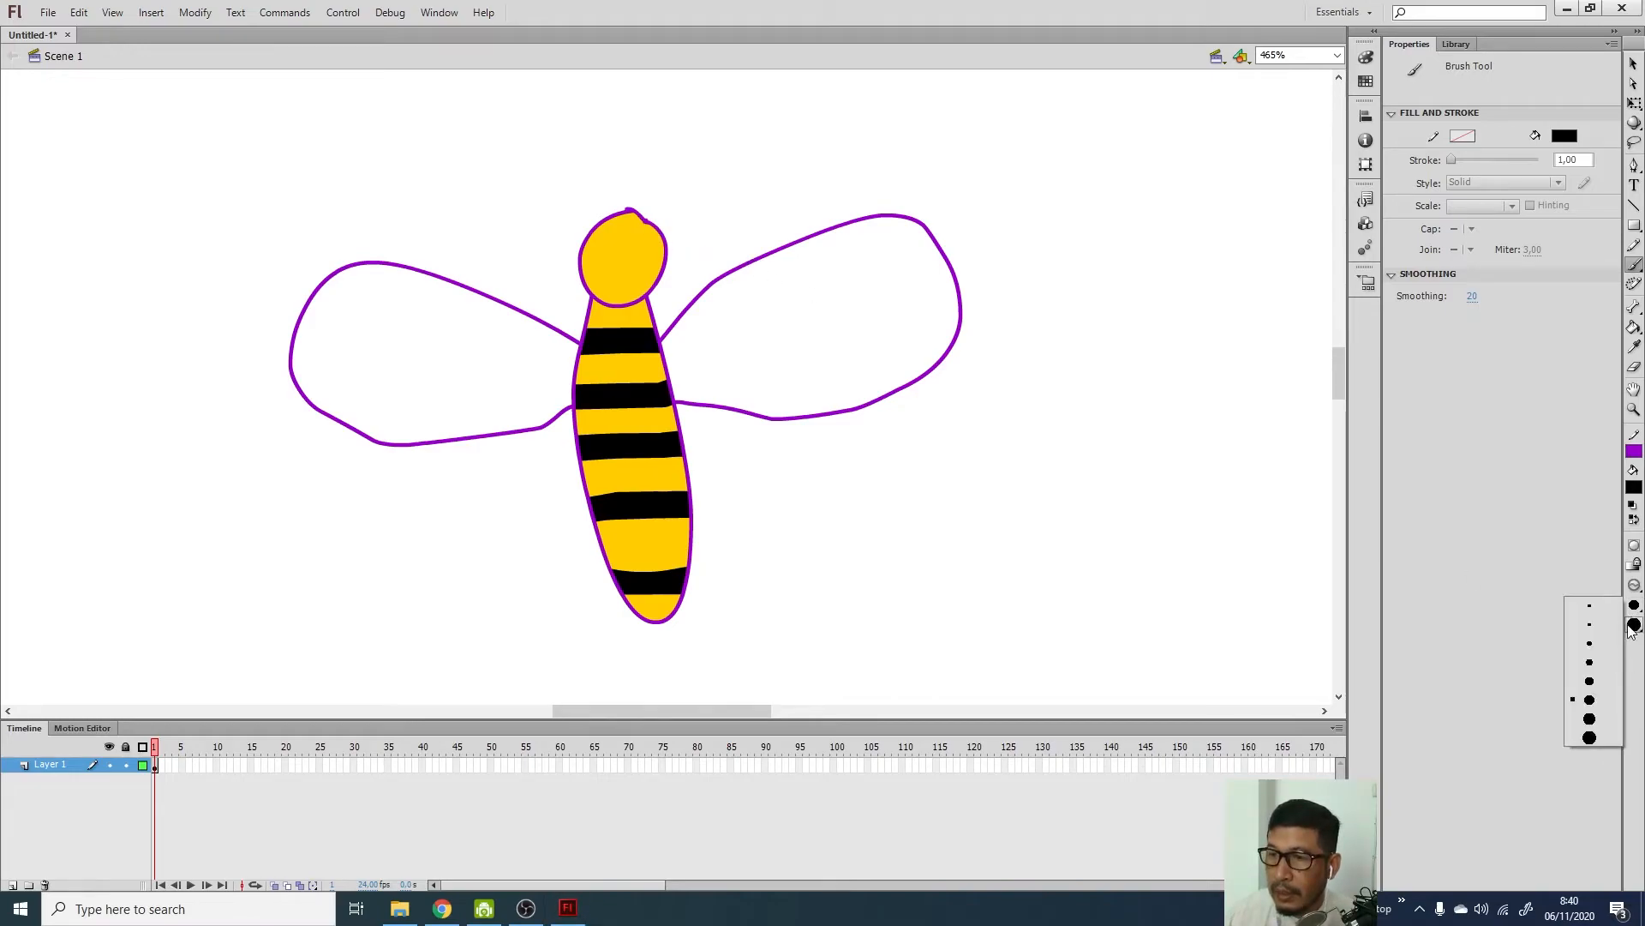
left_click(1587, 739)
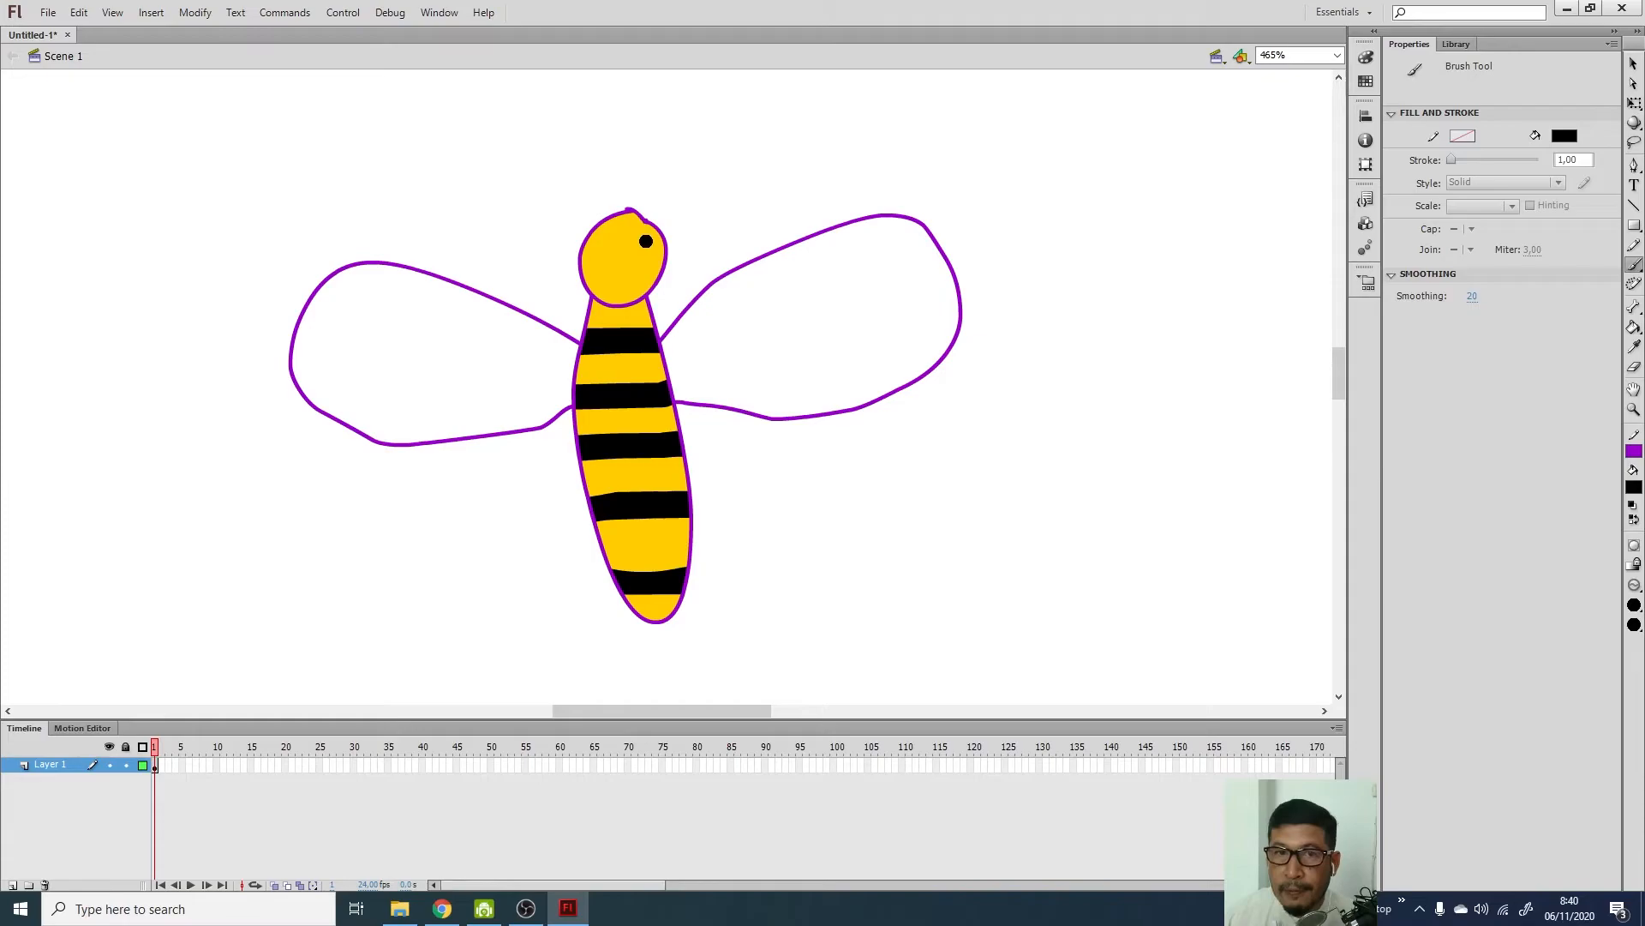
left_click(648, 242)
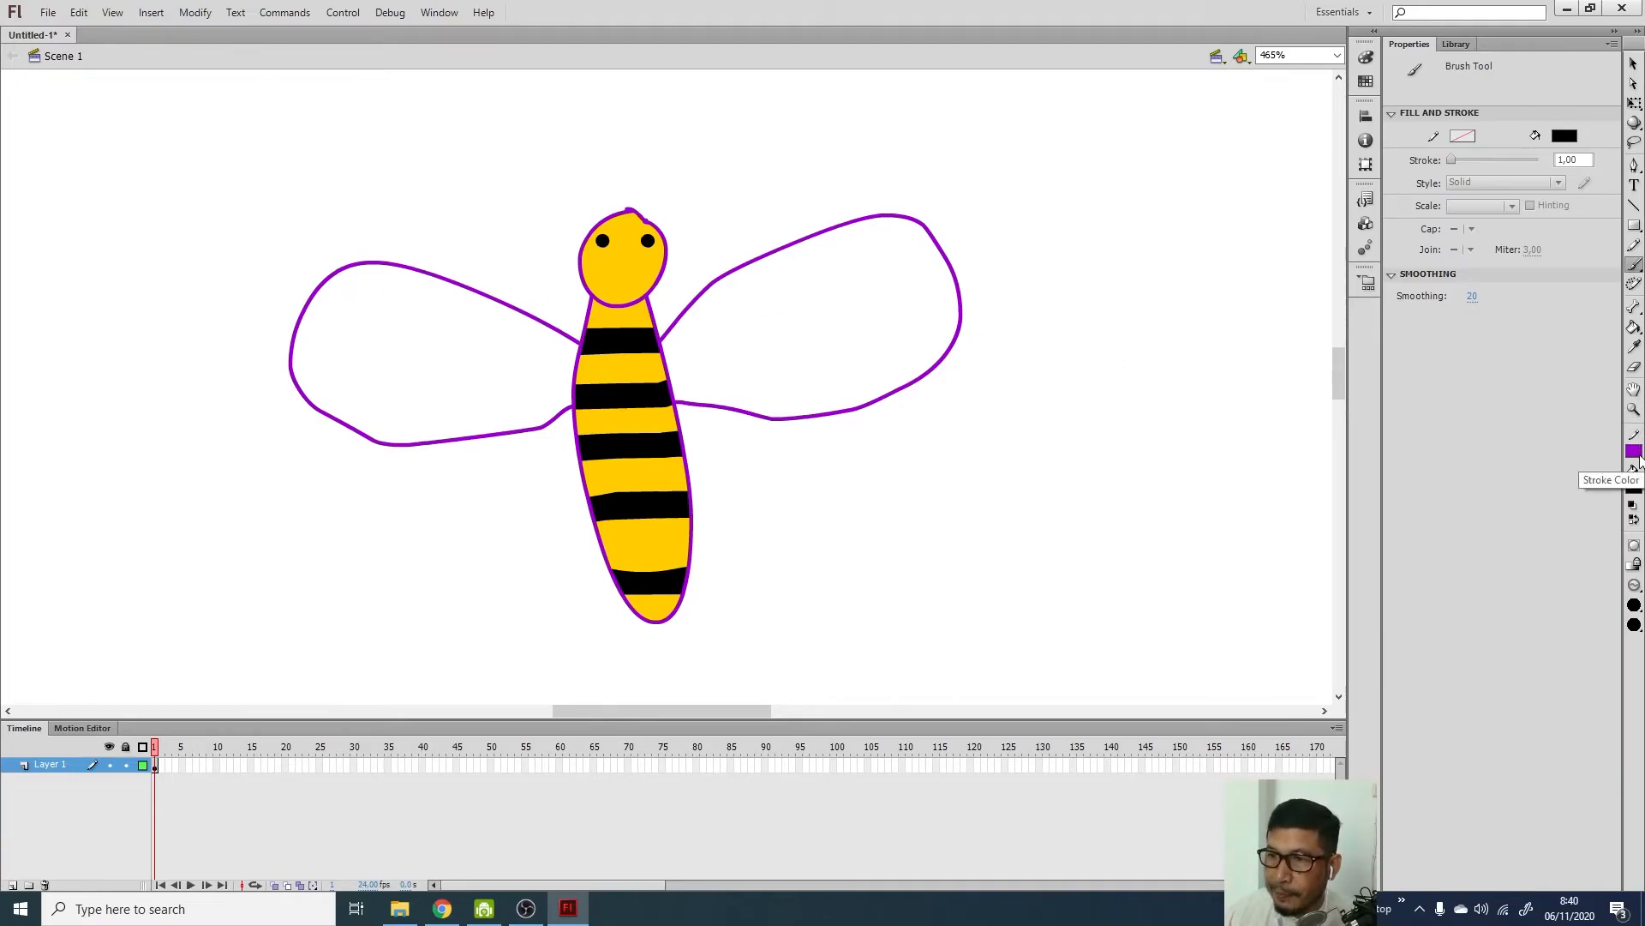
left_click(1635, 487)
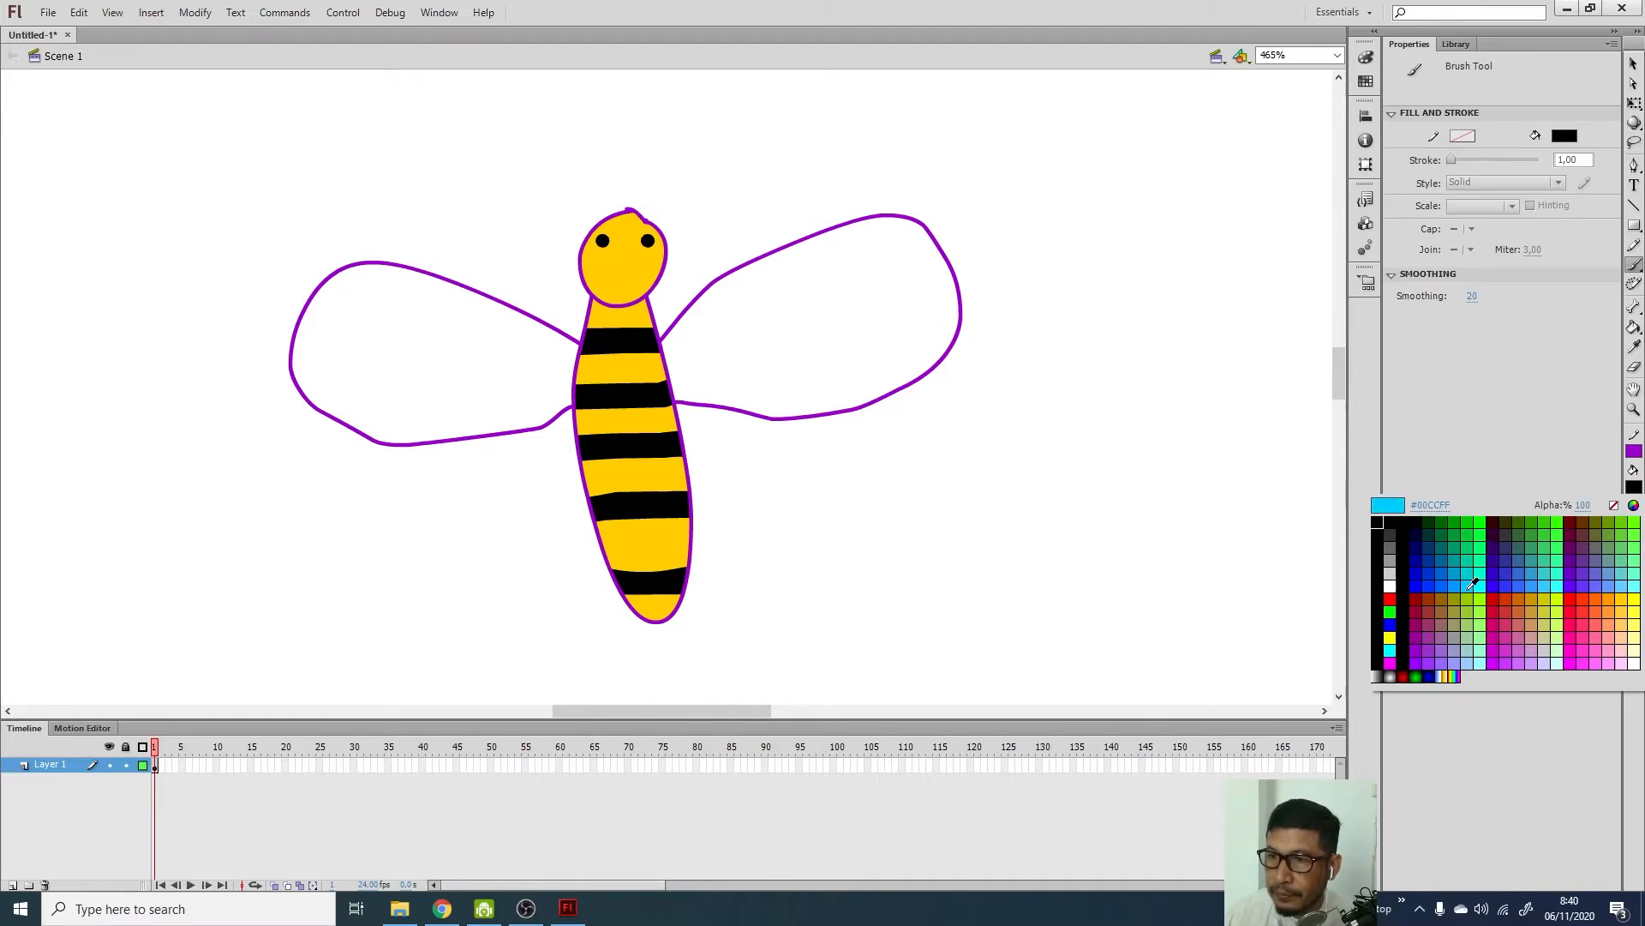
left_click(1634, 587)
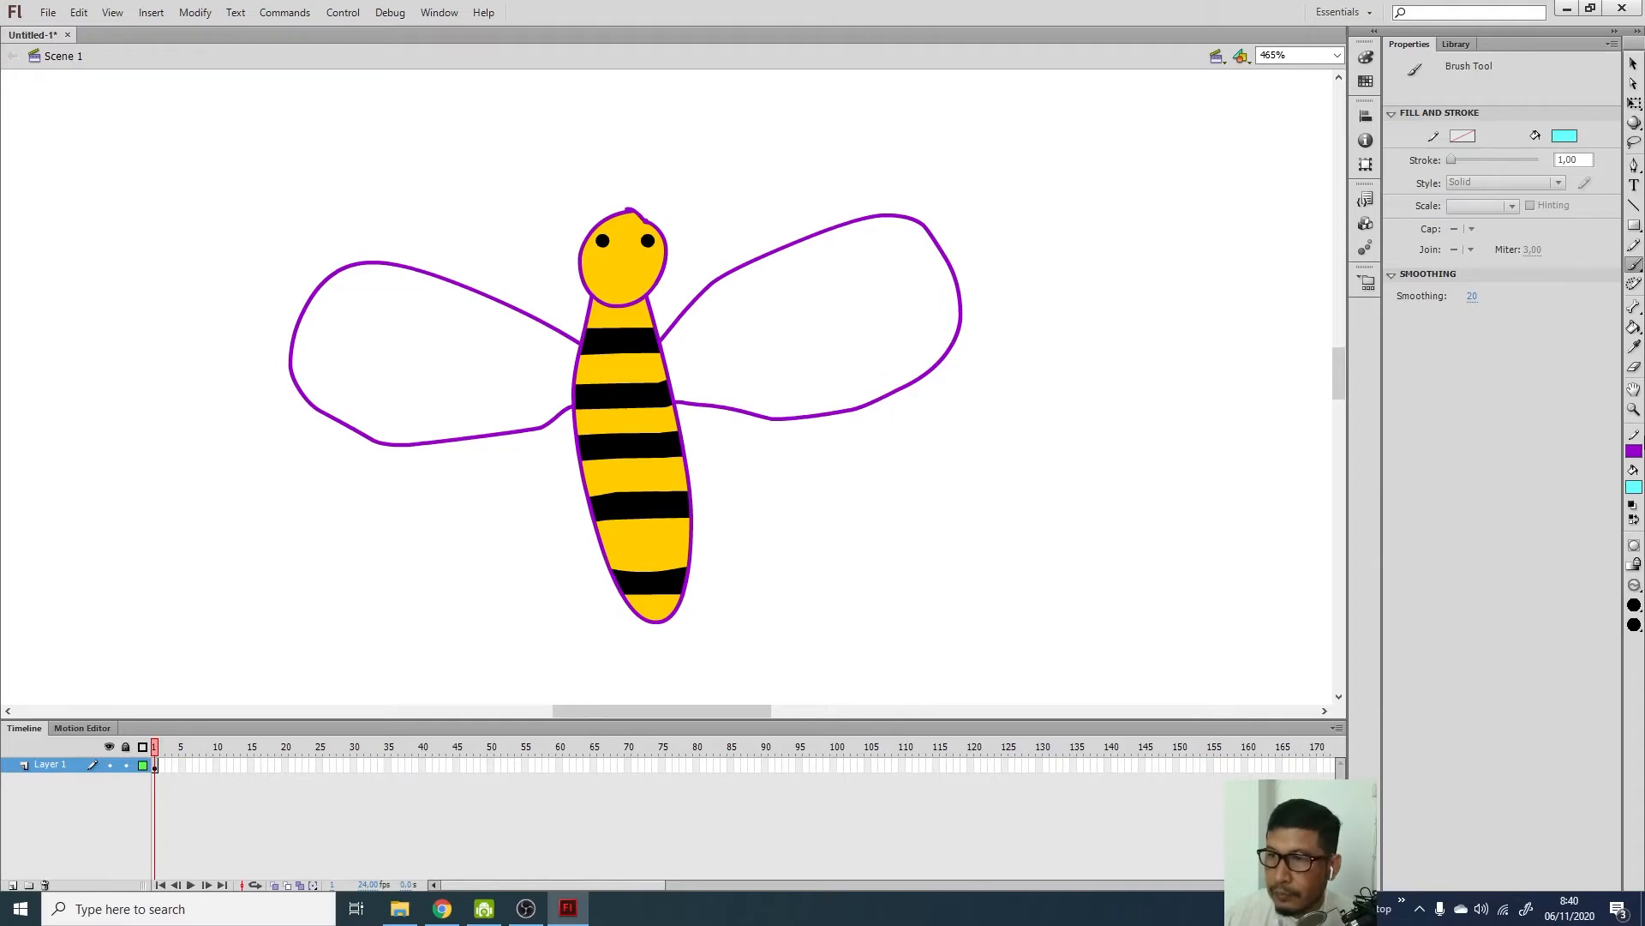
Fill both wings light cyan with the Paint Bucket, then refill them medium blue
left_click(1635, 327)
left_click(797, 320)
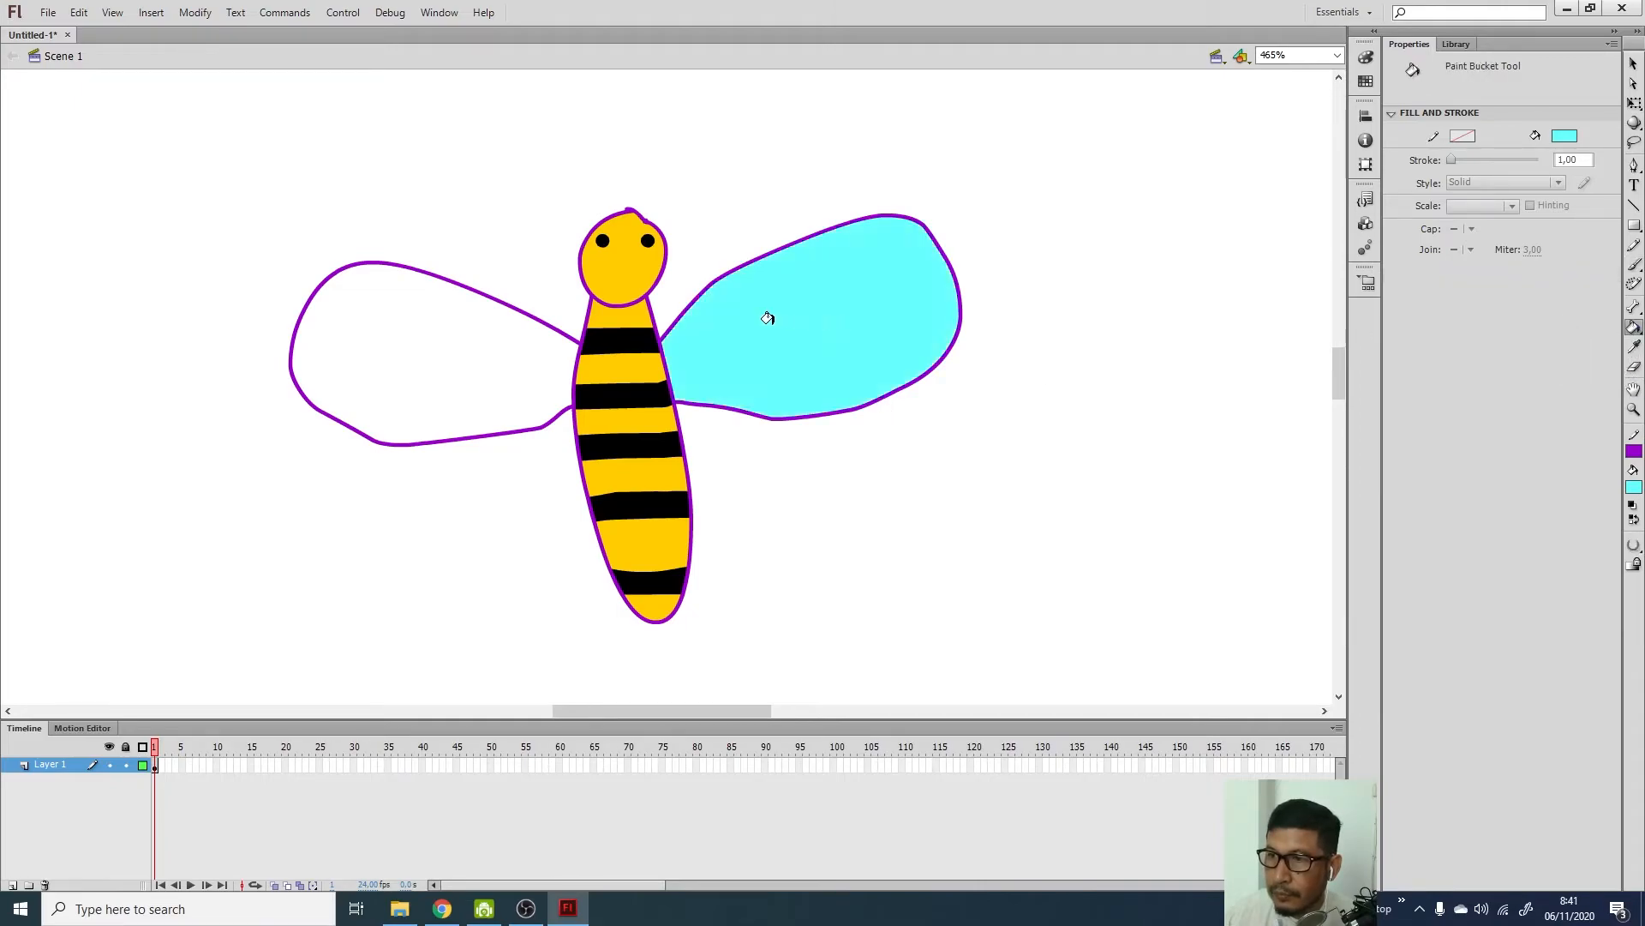
left_click(443, 315)
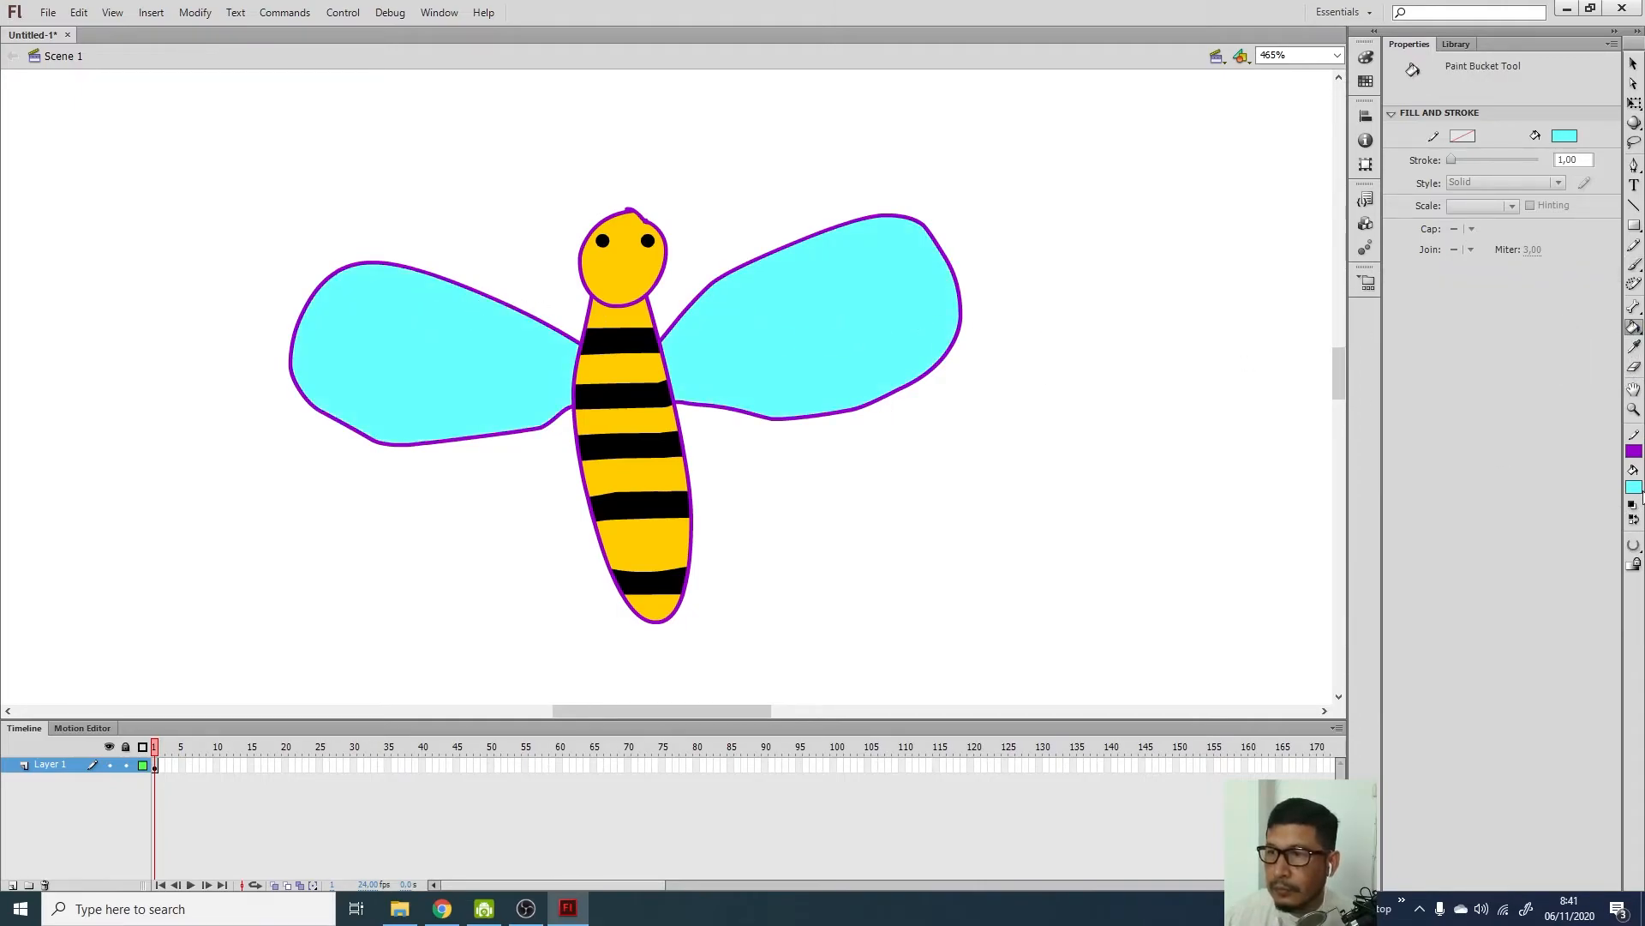
left_click(1635, 487)
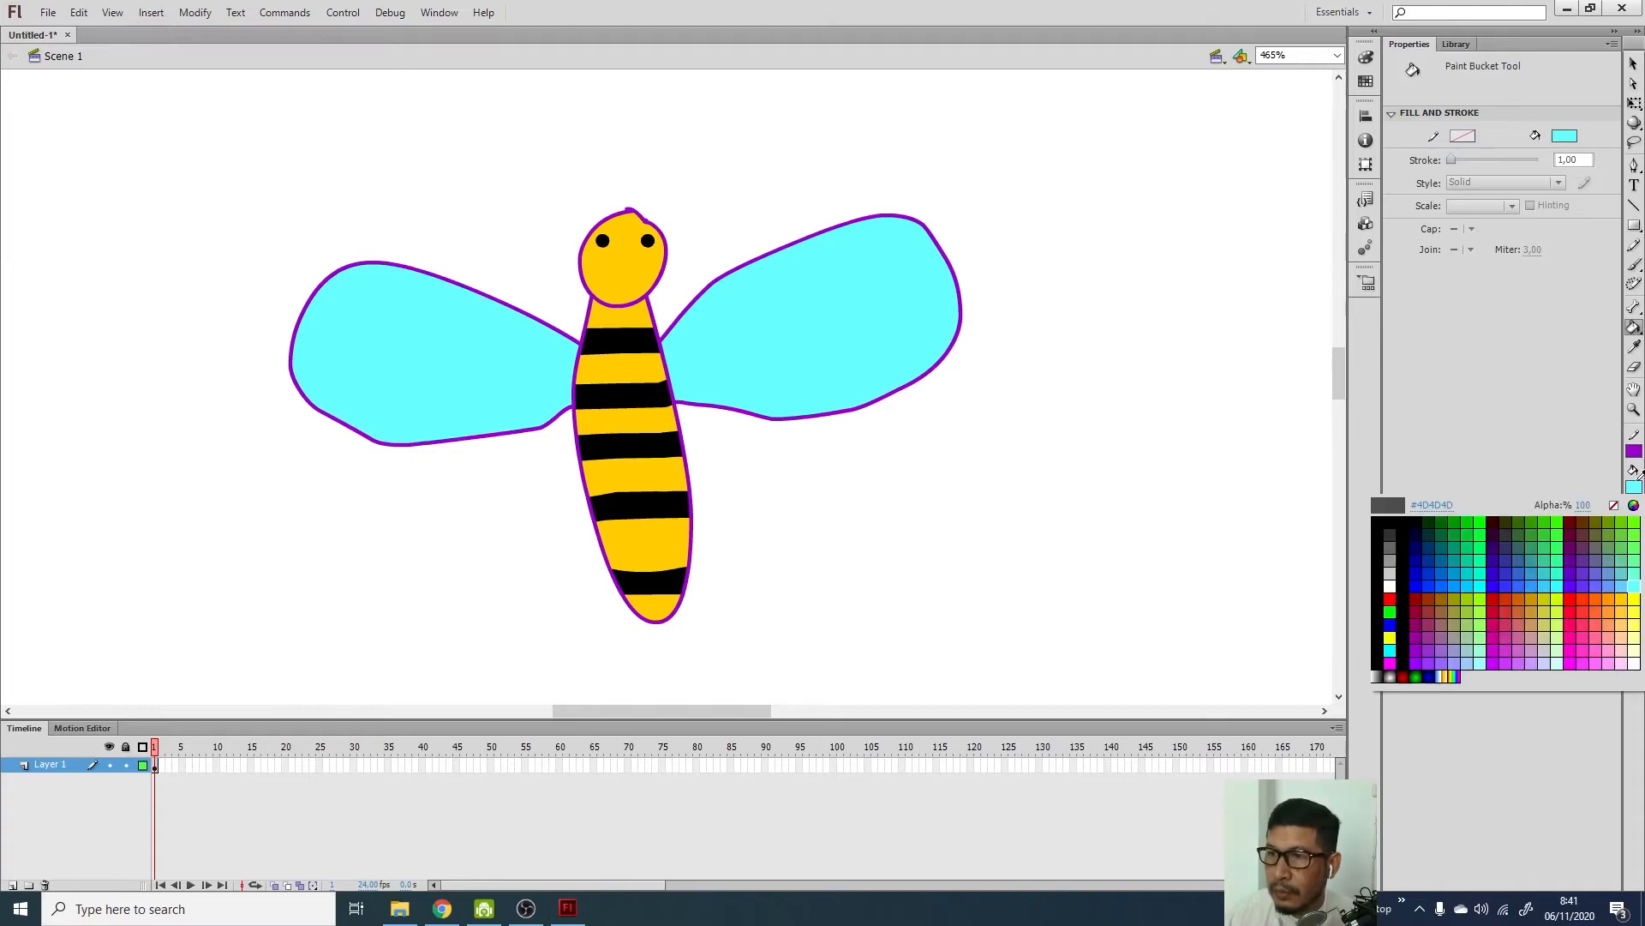
left_click(1616, 586)
left_click(887, 322)
left_click(525, 364)
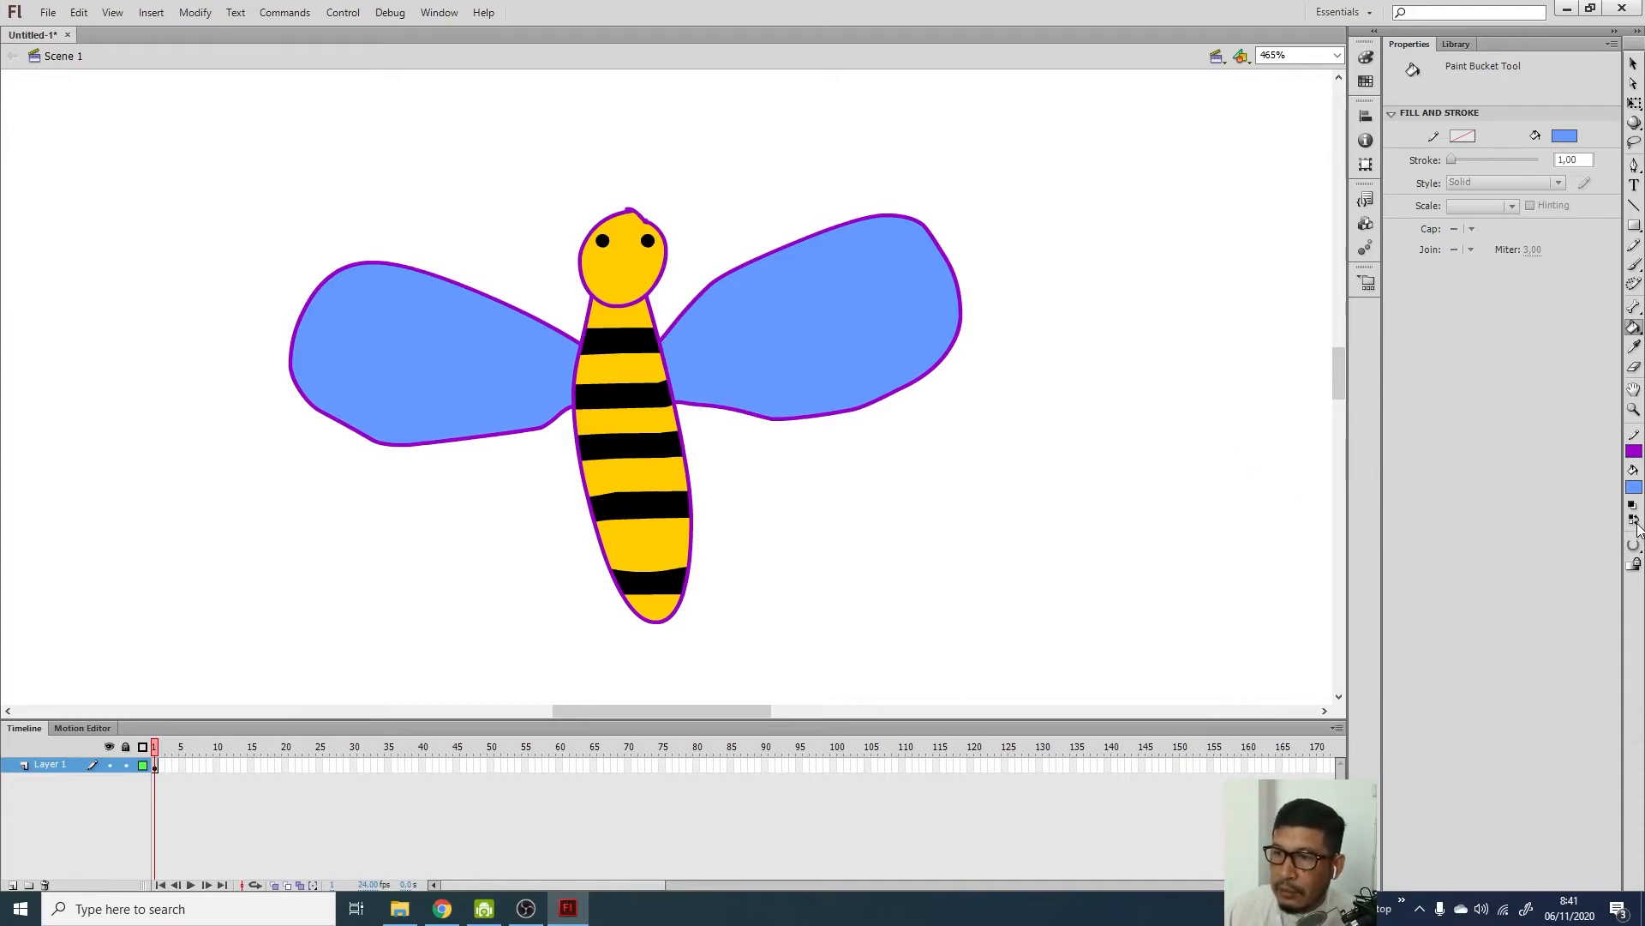
left_click(1634, 264)
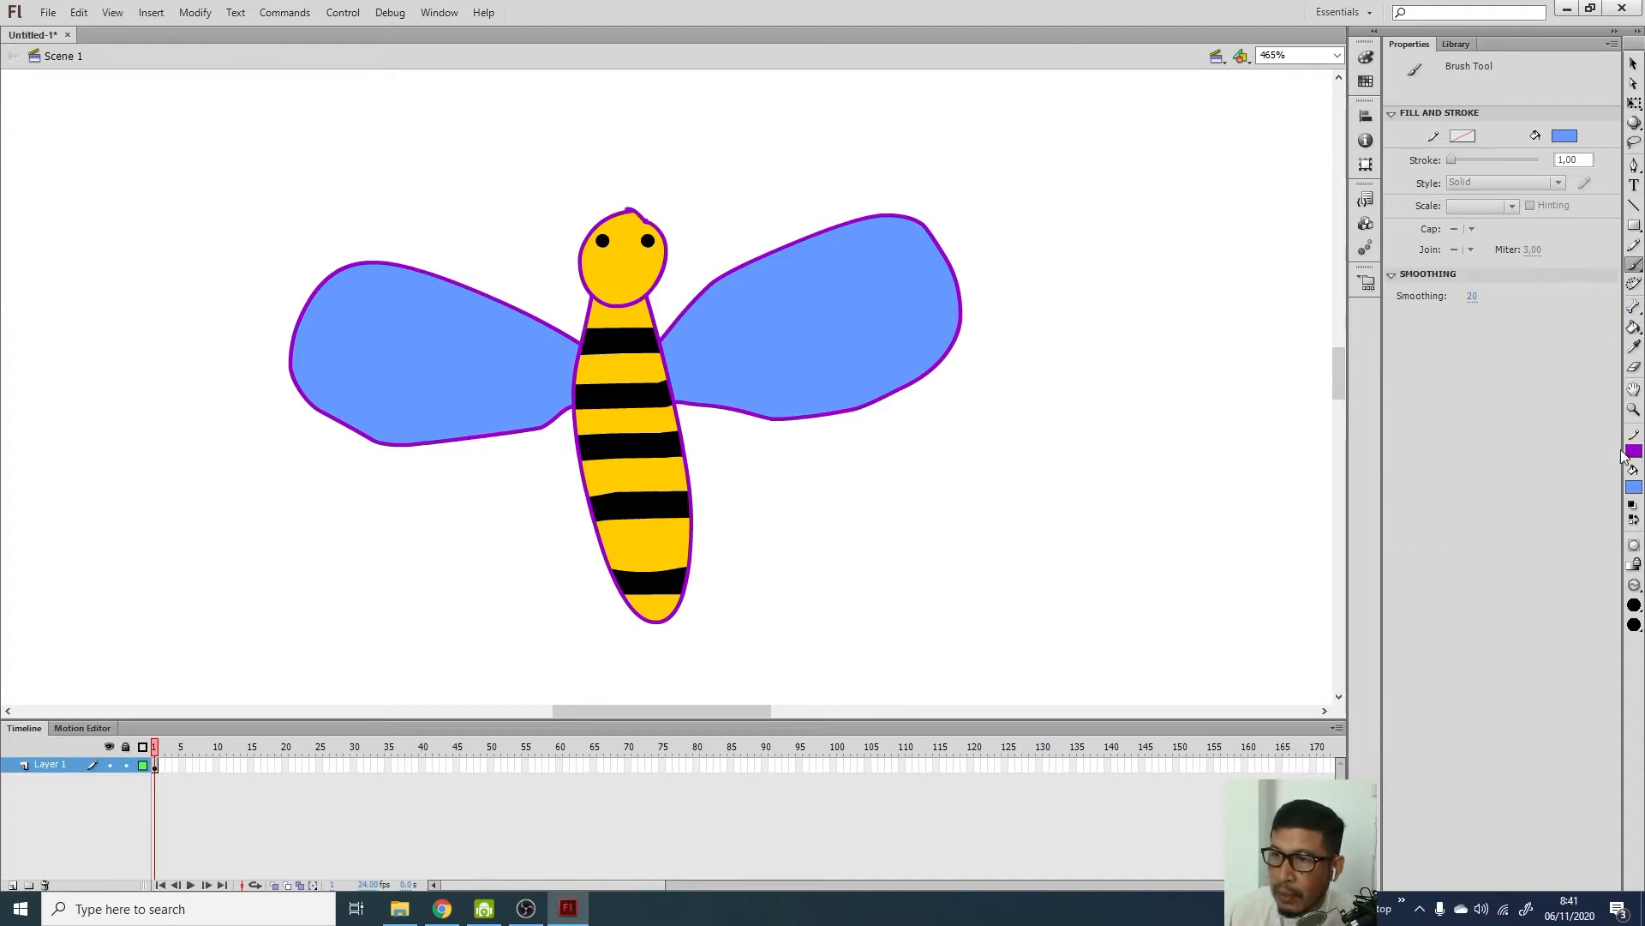
left_click(1635, 585)
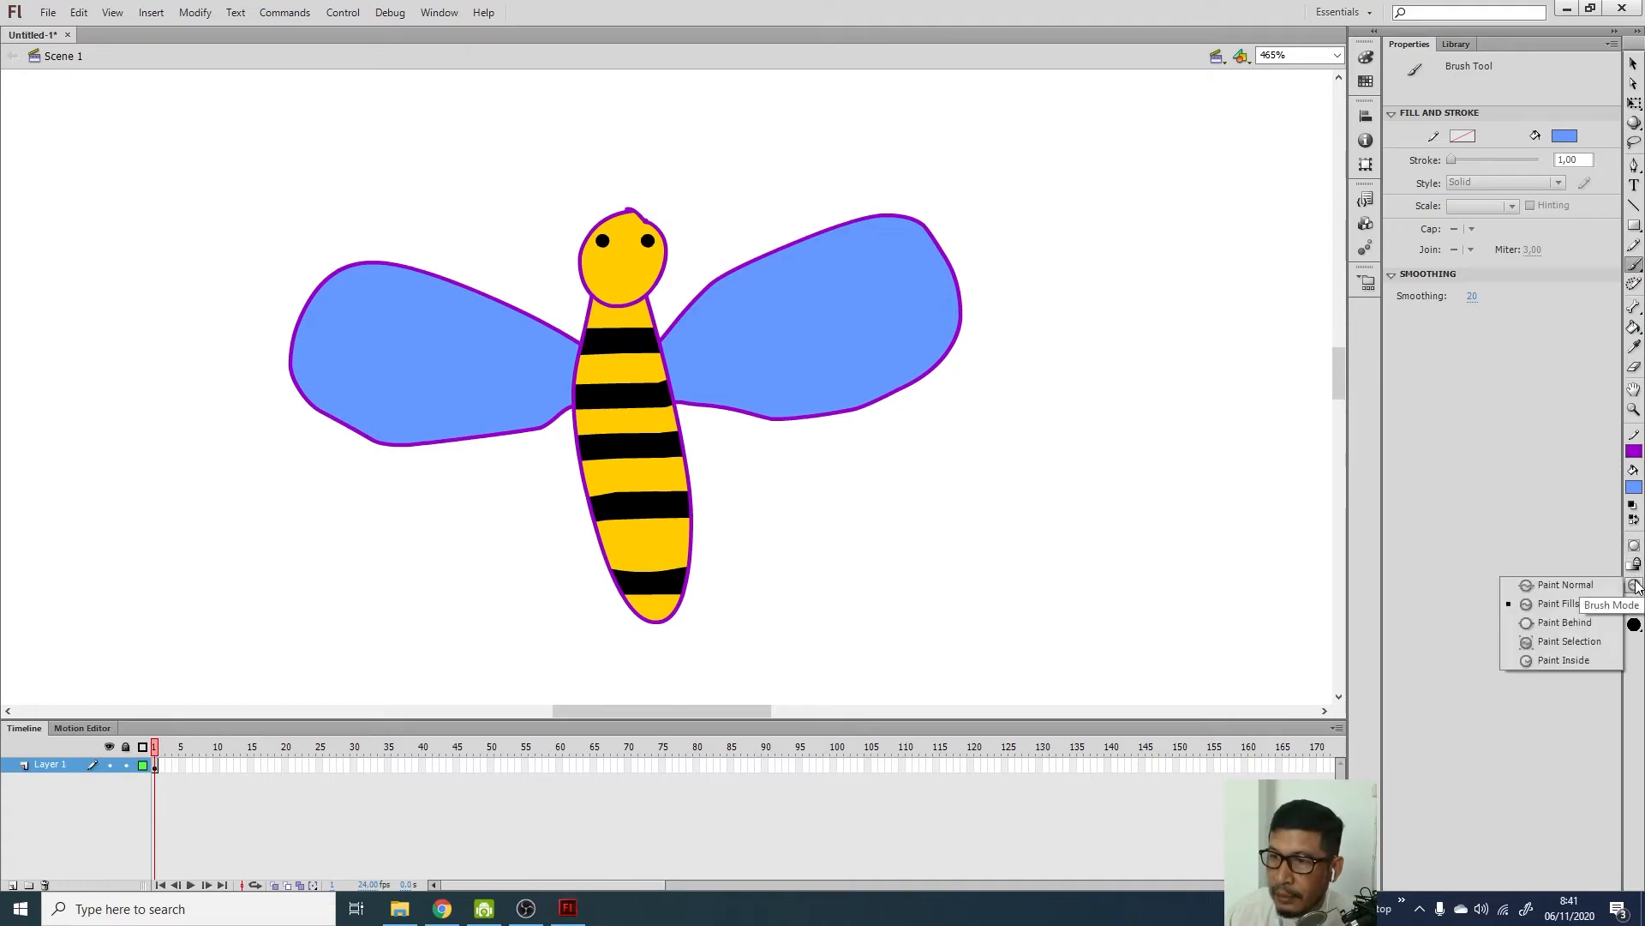
Set the brush to Paint Behind with orange fill and a new size, then scribble a trial stroke and undo it
left_click(1611, 623)
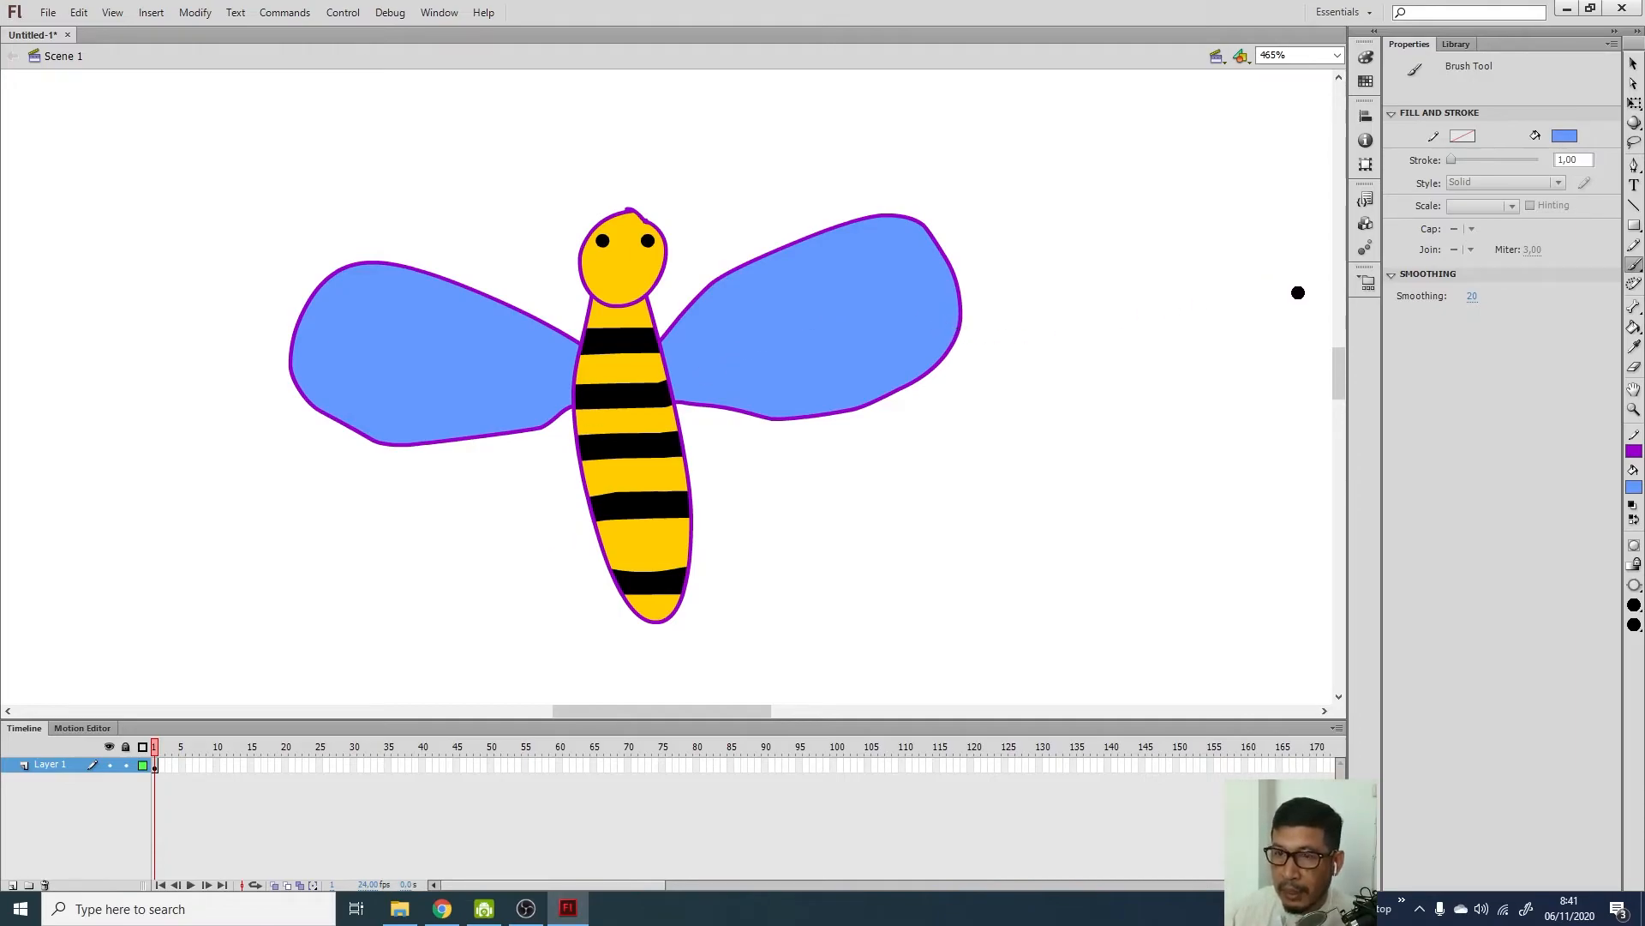
left_click(1635, 487)
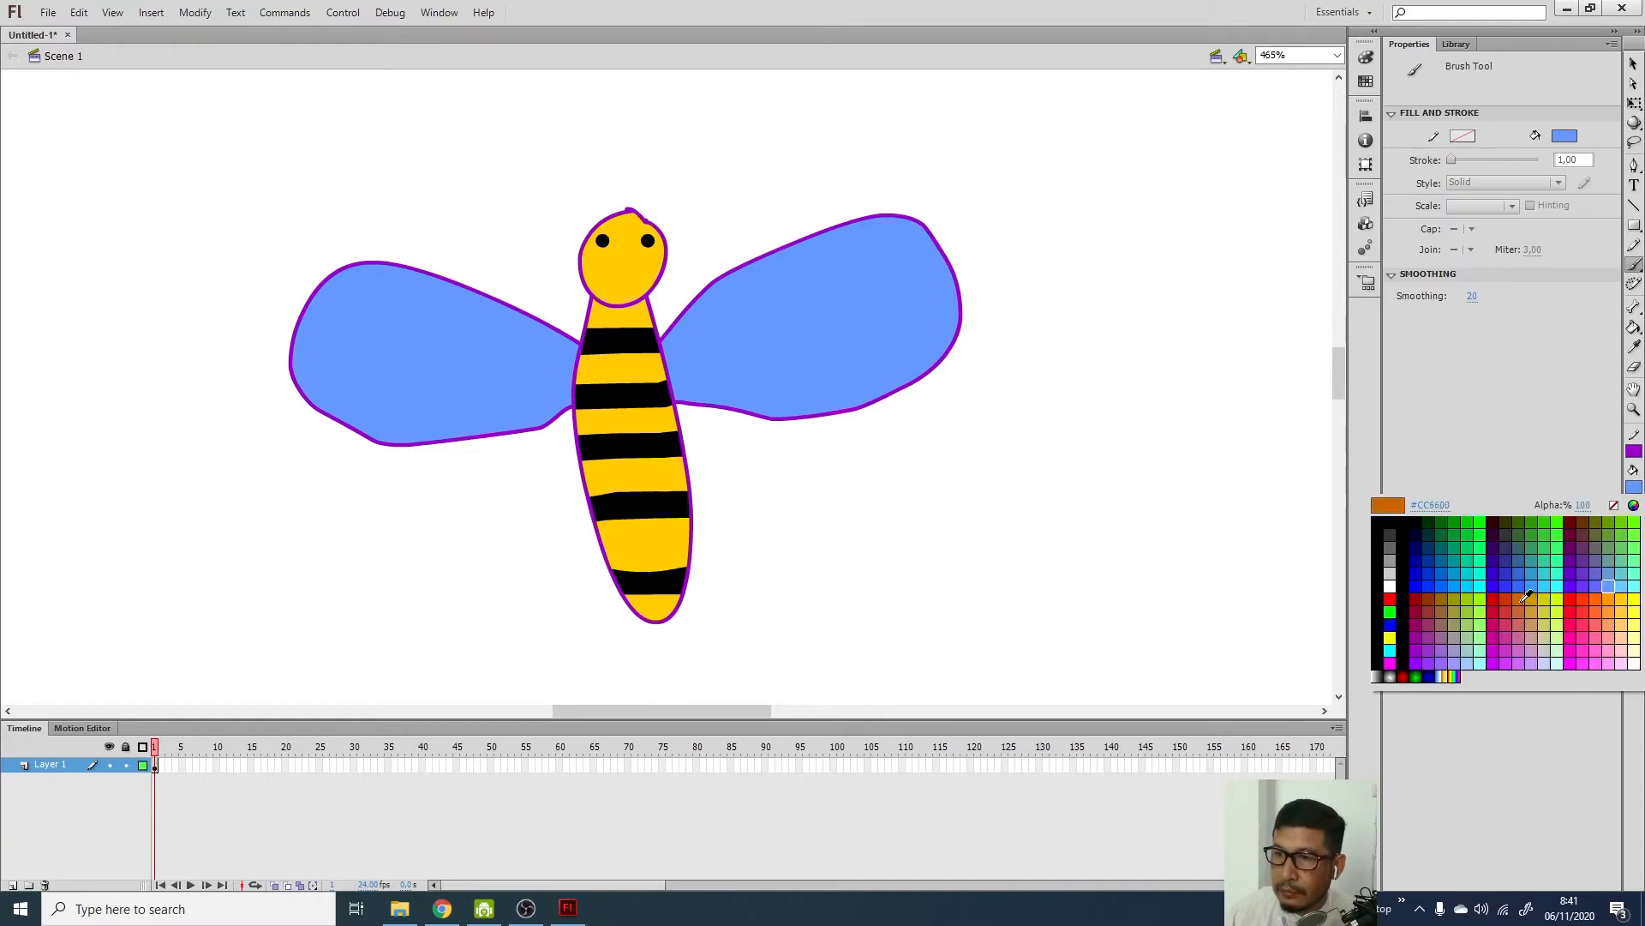
left_click(1610, 612)
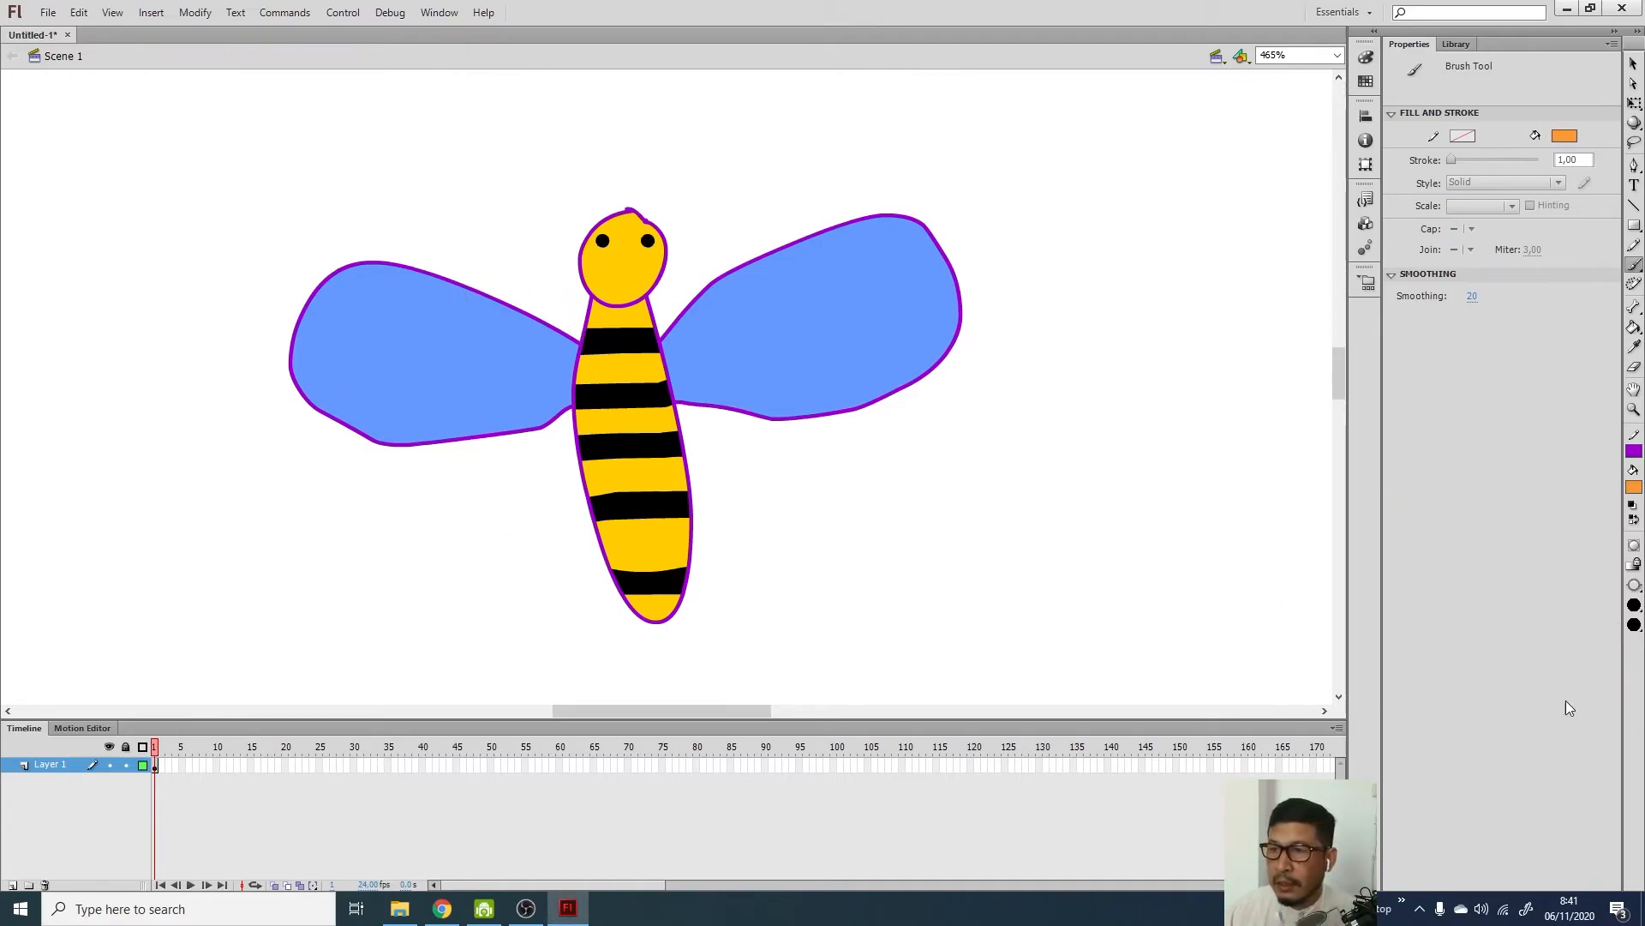
left_click(1634, 606)
left_click(1637, 612)
left_click(1637, 612)
mouse_move(209, 416)
left_mouse_down()
mouse_move(856, 286)
mouse_move(775, 378)
mouse_move(157, 606)
mouse_move(914, 473)
mouse_move(571, 604)
mouse_move(1157, 540)
left_mouse_up()
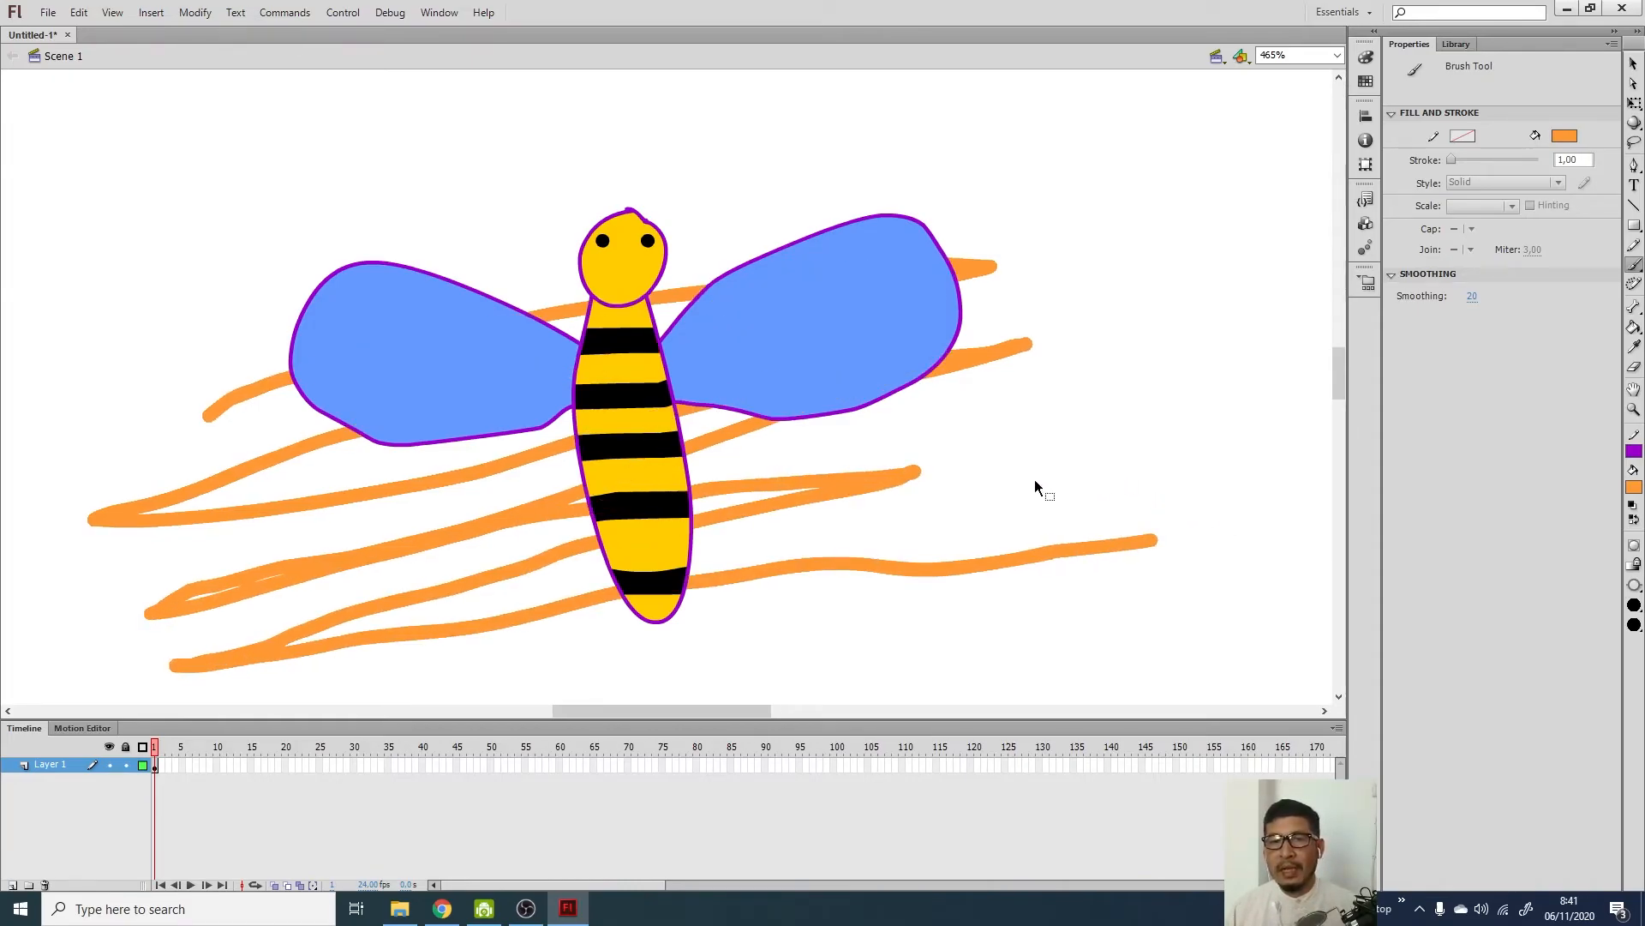
key("ctrl+z")
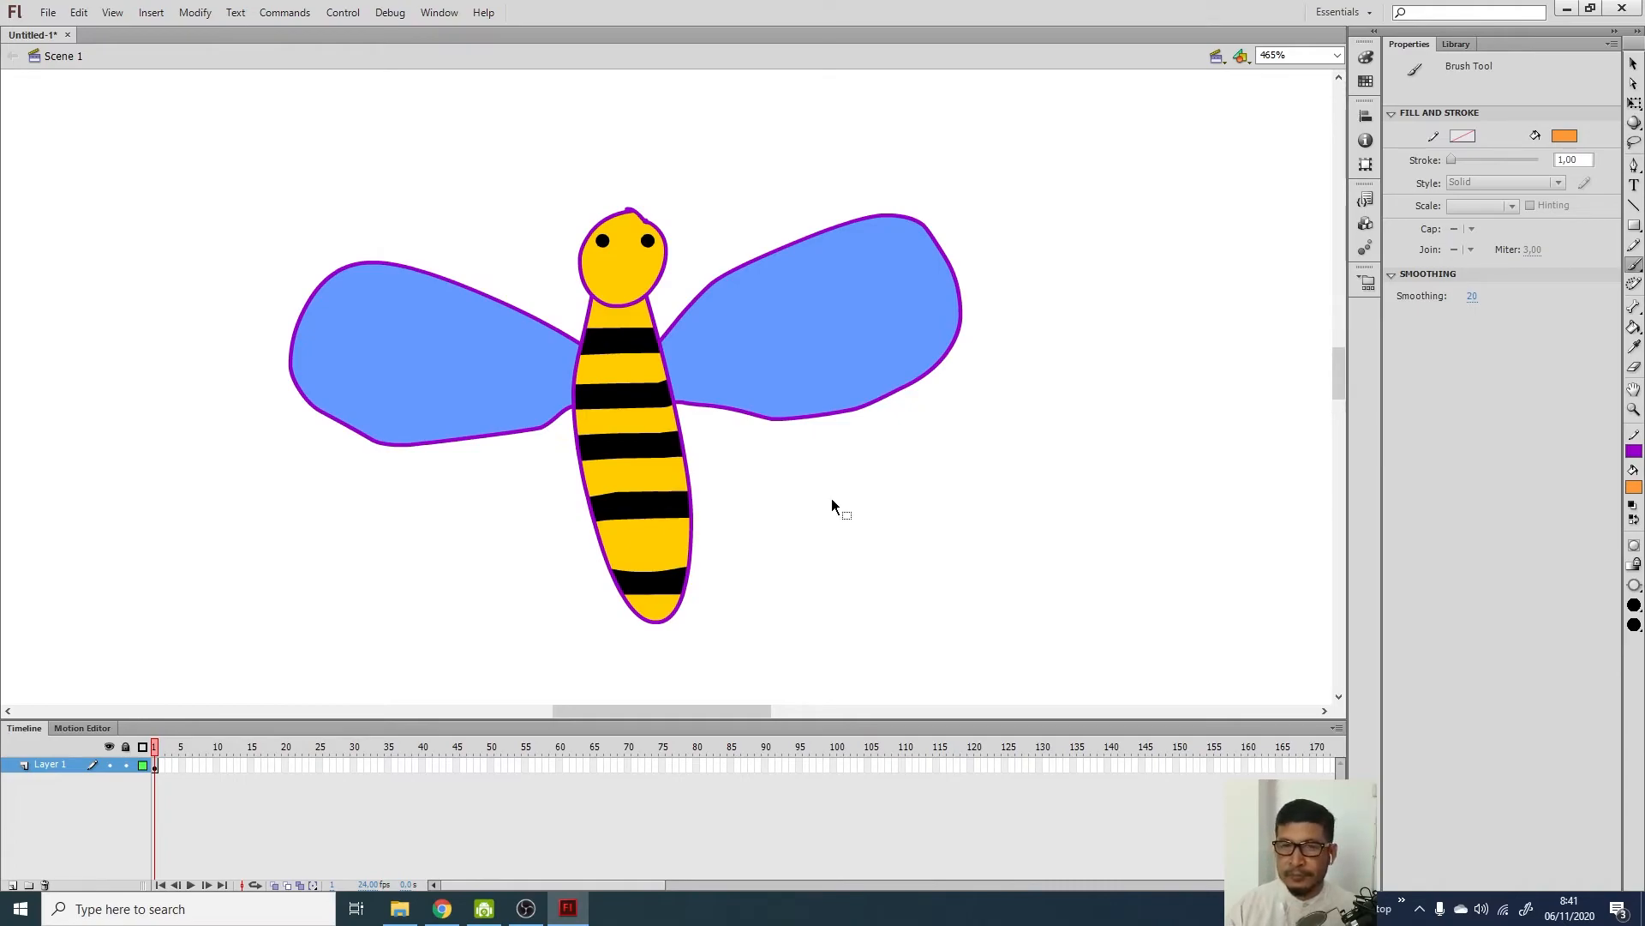
At Fit in Window zoom, try several orange zigzag strokes over the bee and undo each one
left_click(1337, 55)
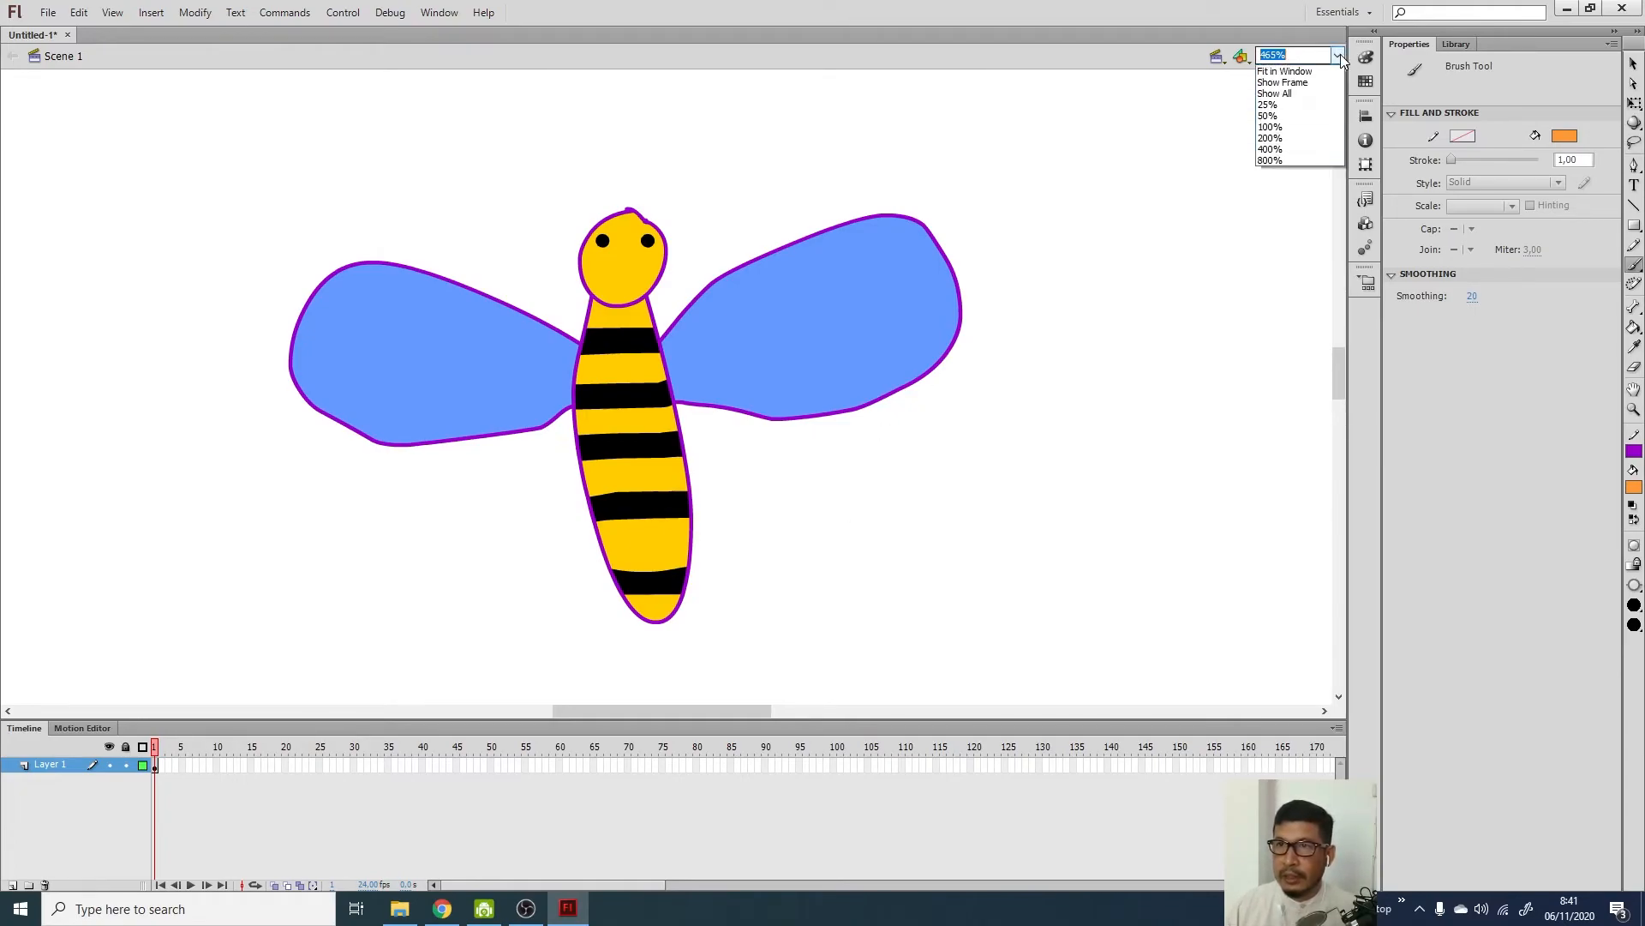
left_click(1286, 67)
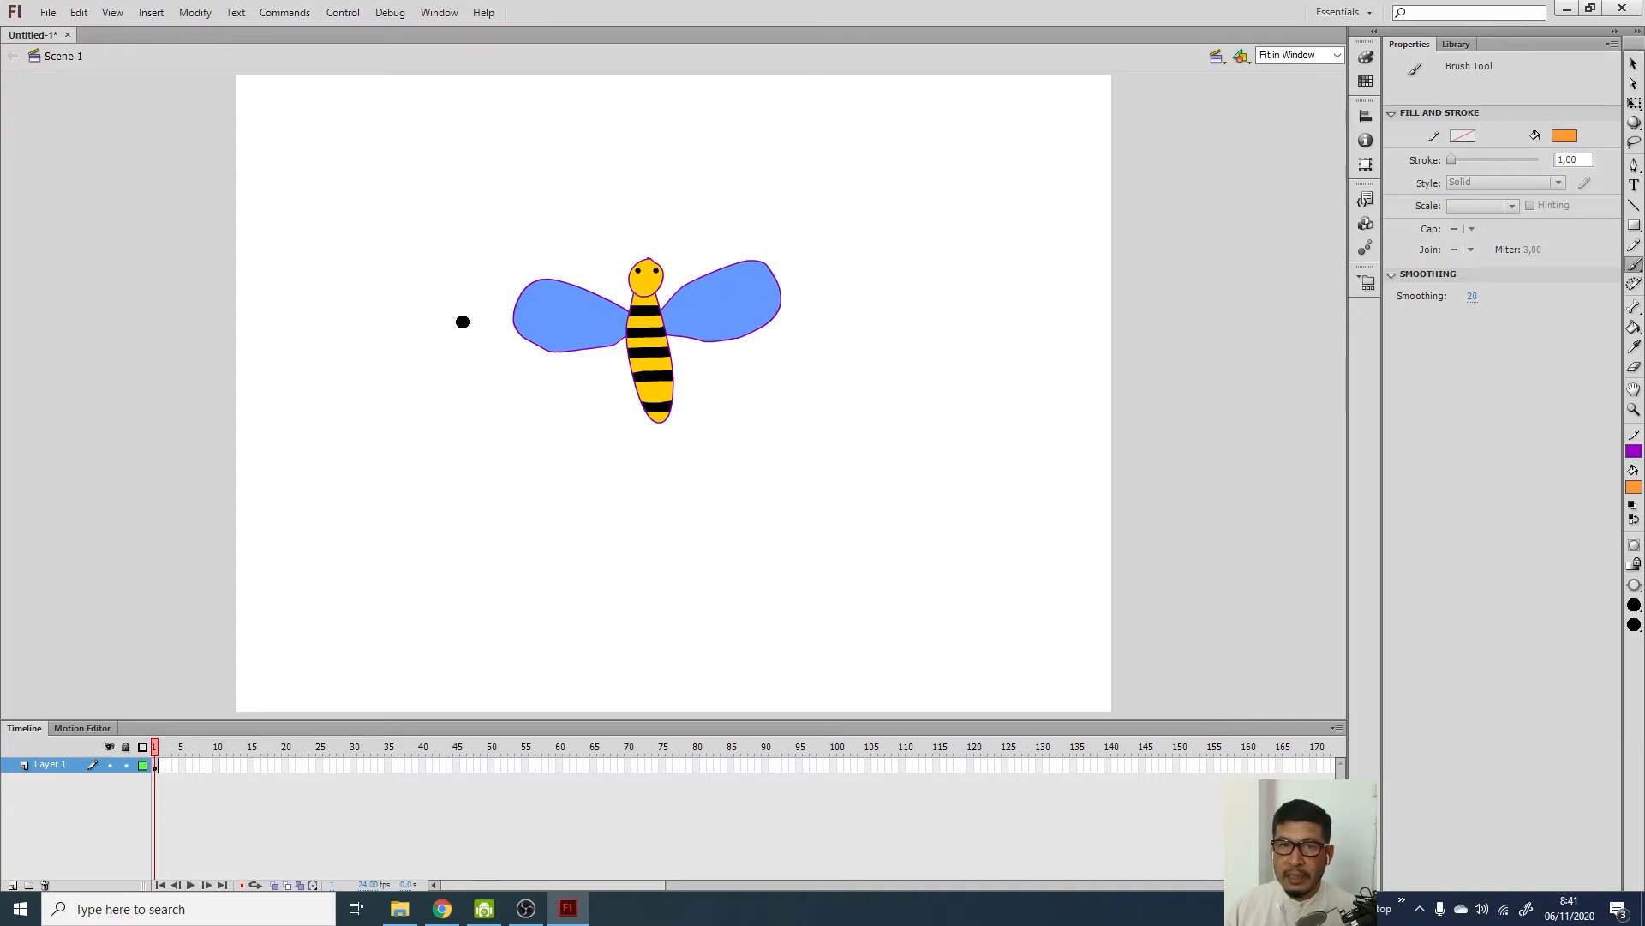
mouse_move(498, 308)
left_mouse_down()
mouse_move(710, 291)
mouse_move(439, 347)
mouse_move(835, 285)
mouse_move(822, 311)
mouse_move(383, 401)
mouse_move(526, 370)
mouse_move(860, 356)
mouse_move(500, 496)
left_mouse_up()
key("ctrl+z")
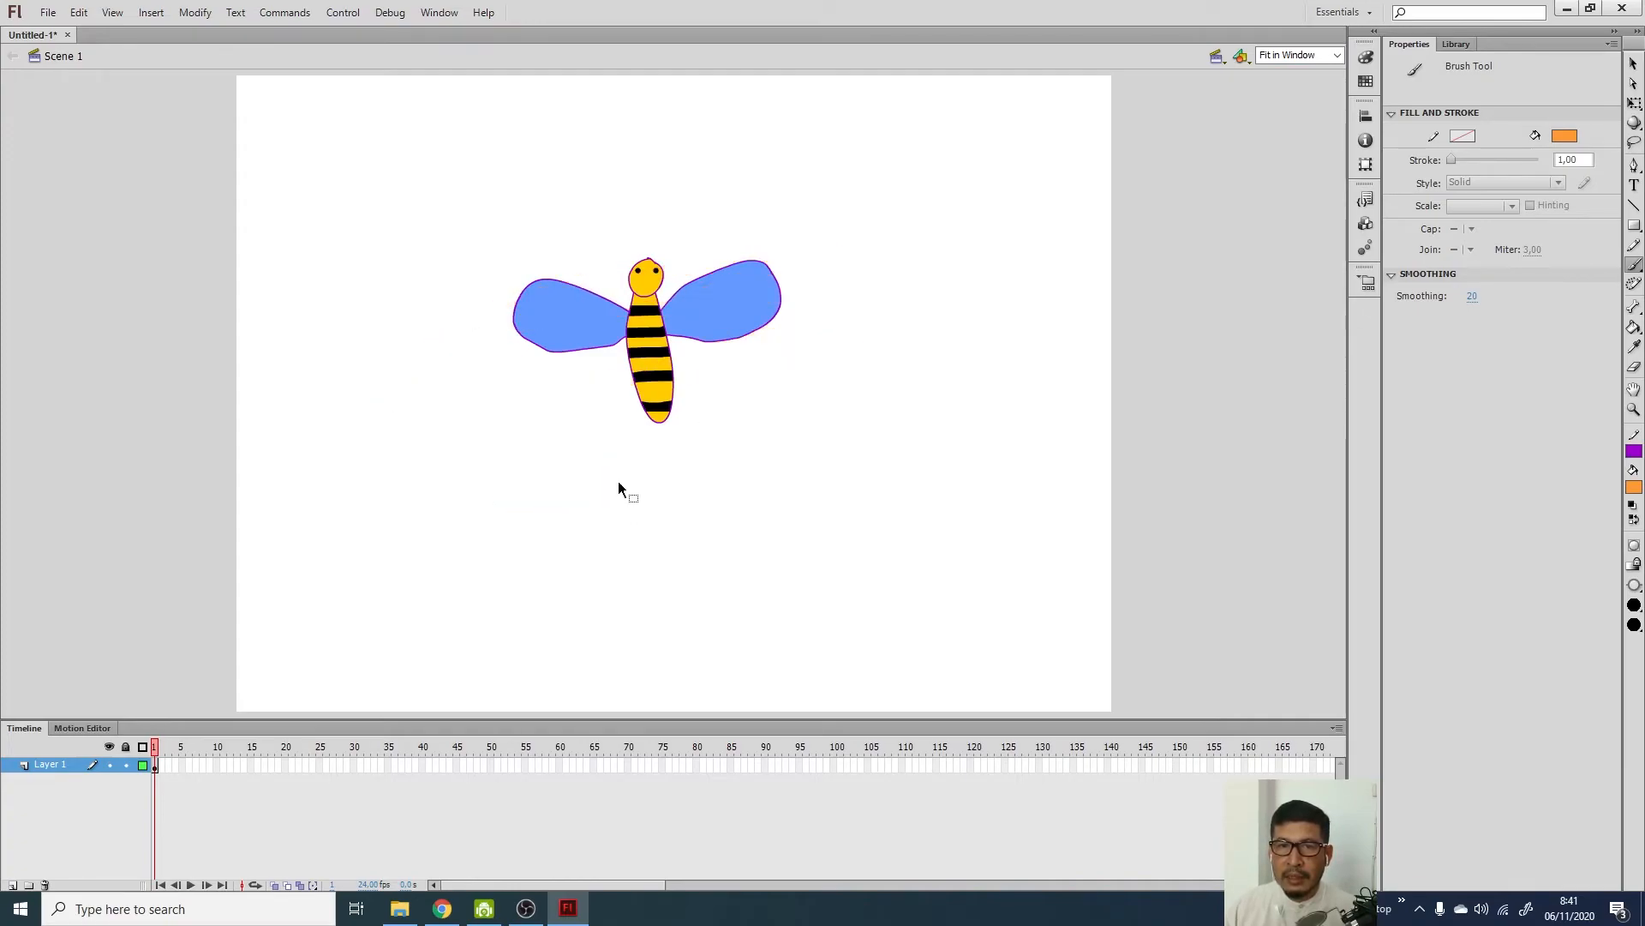
mouse_move(531, 242)
left_mouse_down()
mouse_move(755, 491)
mouse_move(638, 153)
mouse_move(792, 453)
mouse_move(739, 154)
left_mouse_up()
key("ctrl+z")
mouse_move(478, 267)
left_mouse_down()
mouse_move(815, 261)
mouse_move(460, 347)
mouse_move(408, 397)
mouse_move(786, 364)
mouse_move(691, 415)
left_mouse_up()
key("ctrl+z")
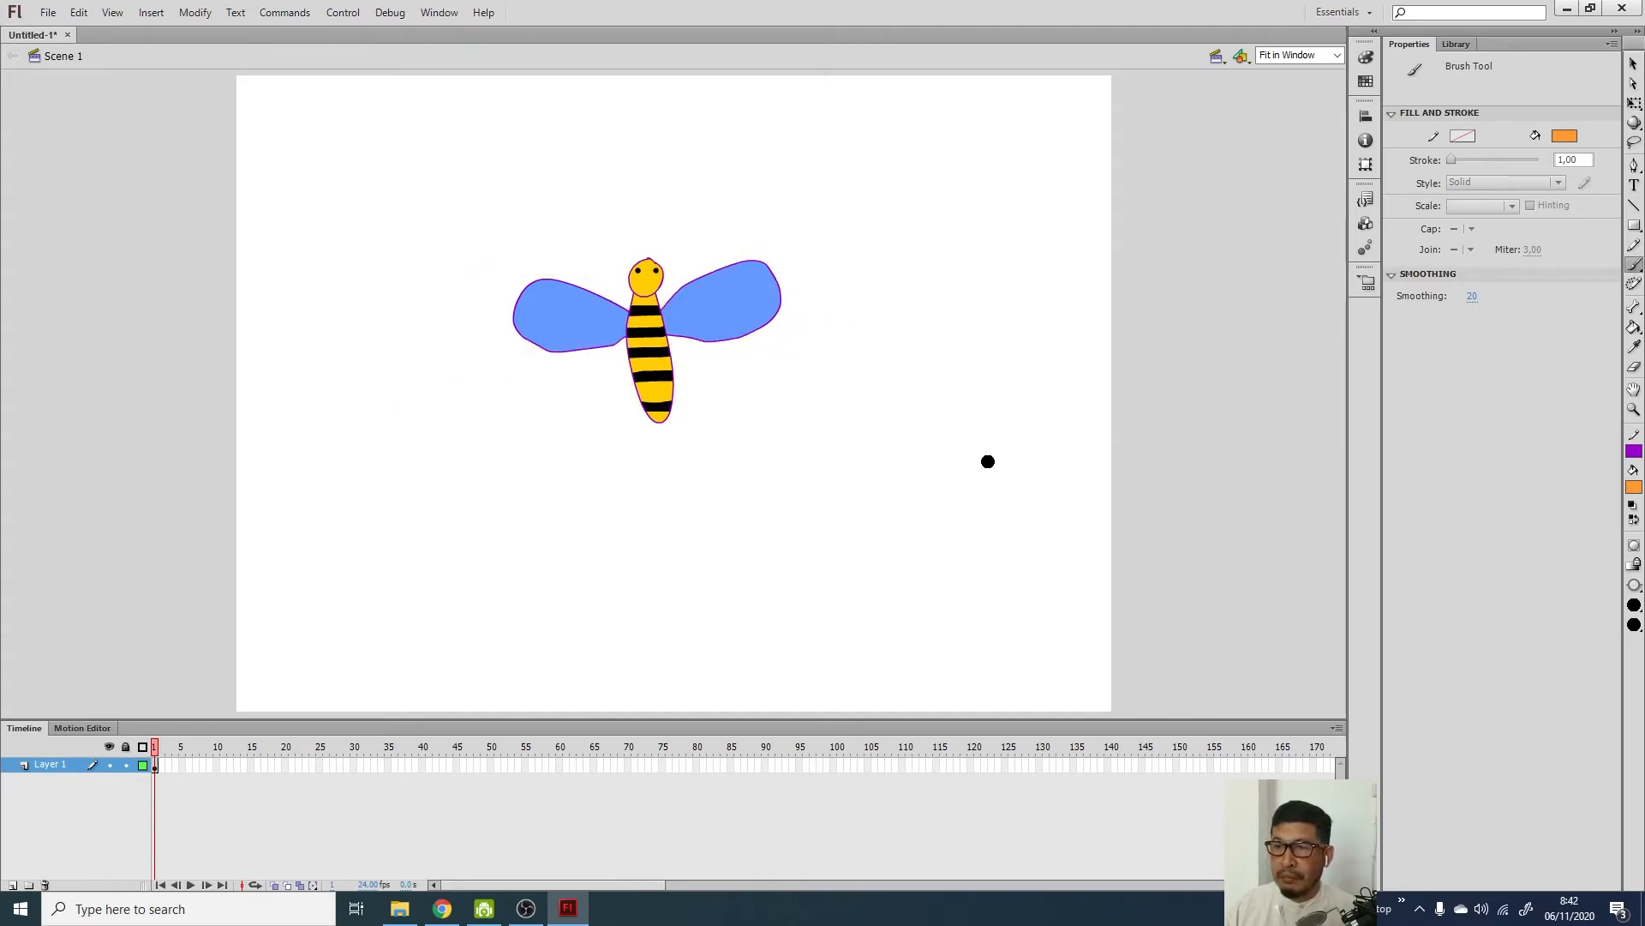
At 50% zoom, repaint the broad orange zigzag strokes behind the bee
left_click(1339, 55)
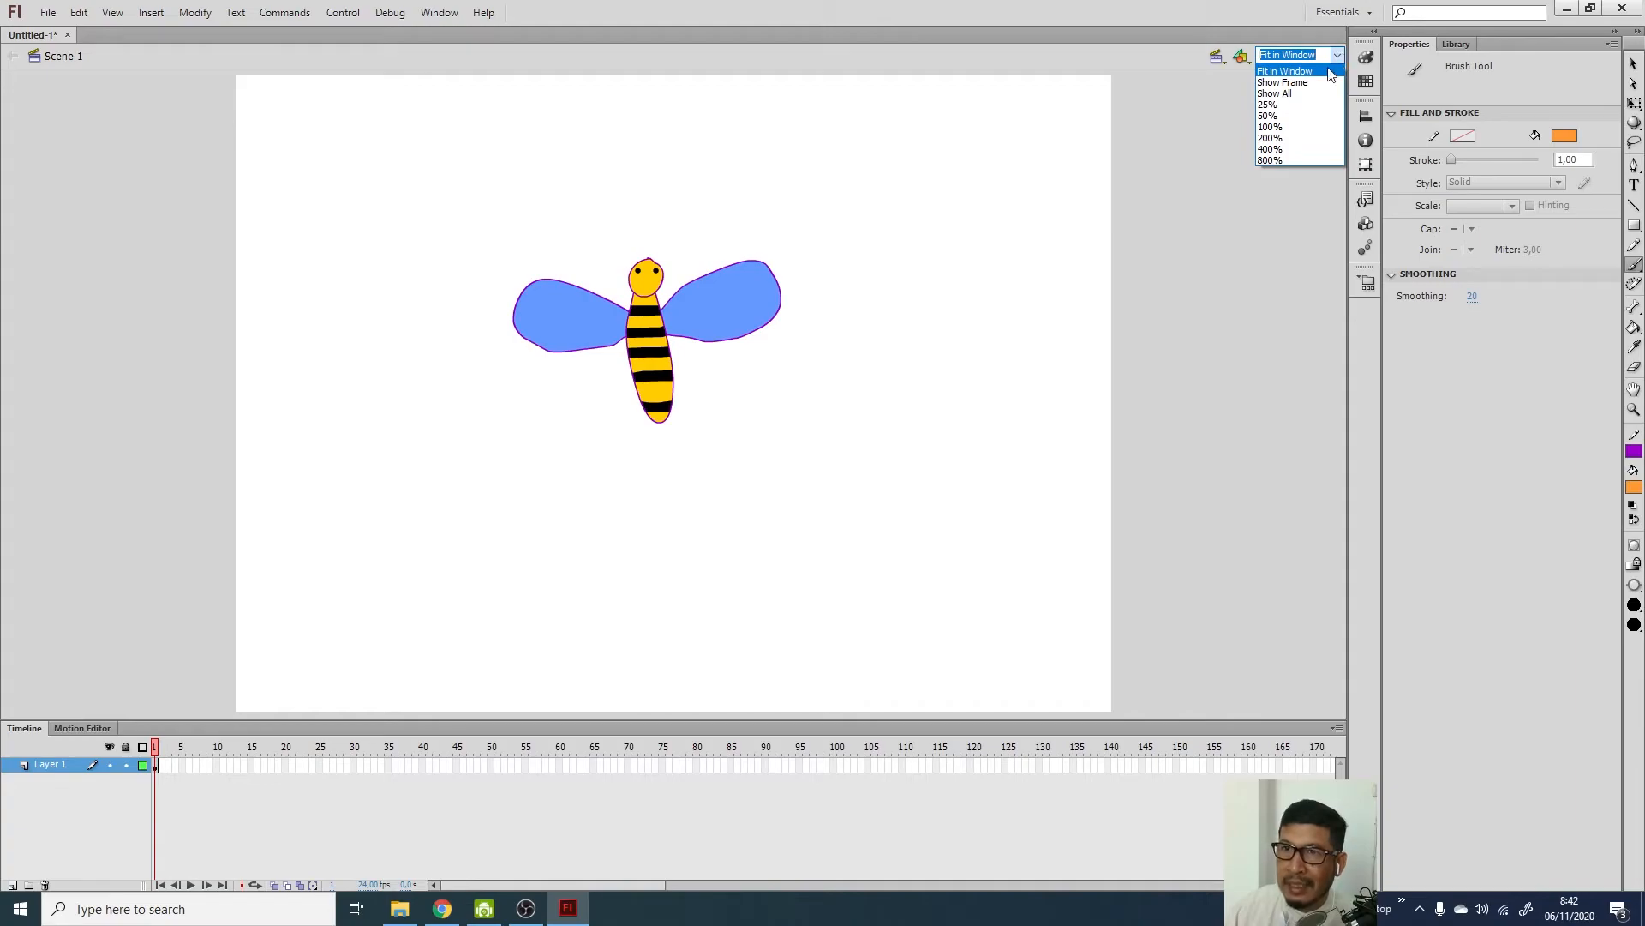
left_click(1268, 116)
mouse_move(369, 365)
left_mouse_down()
mouse_move(461, 356)
mouse_move(379, 386)
mouse_move(478, 381)
mouse_move(370, 410)
left_mouse_up()
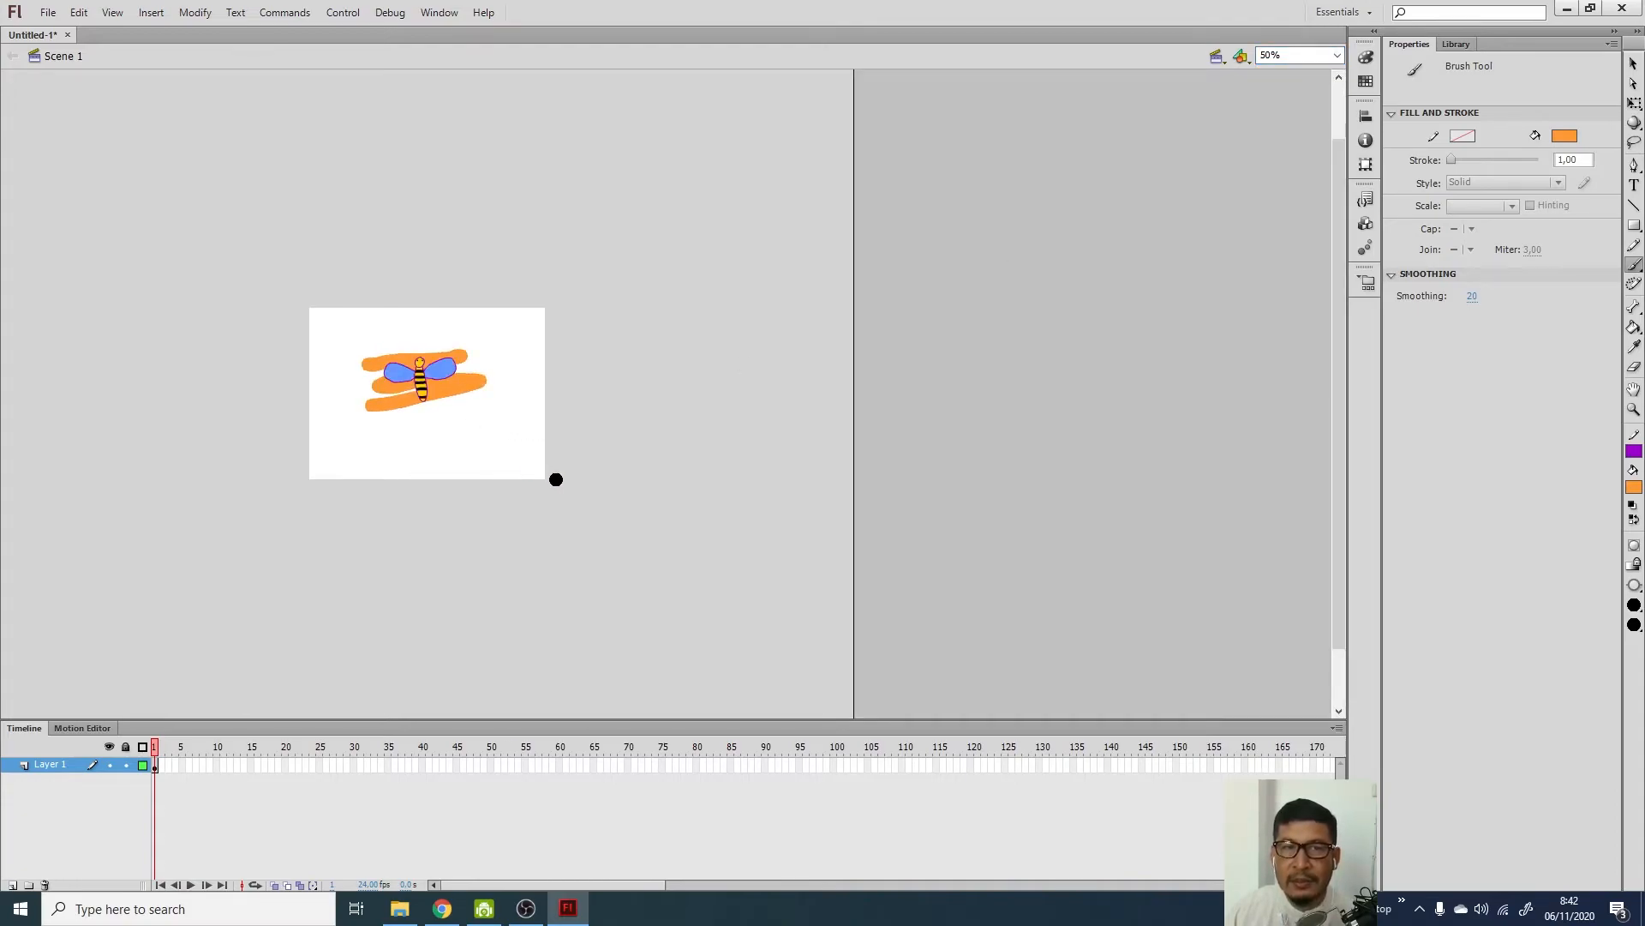
key("ctrl+z")
mouse_move(391, 348)
left_mouse_down()
mouse_move(443, 351)
mouse_move(366, 383)
mouse_move(487, 371)
mouse_move(347, 435)
mouse_move(547, 381)
left_mouse_up()
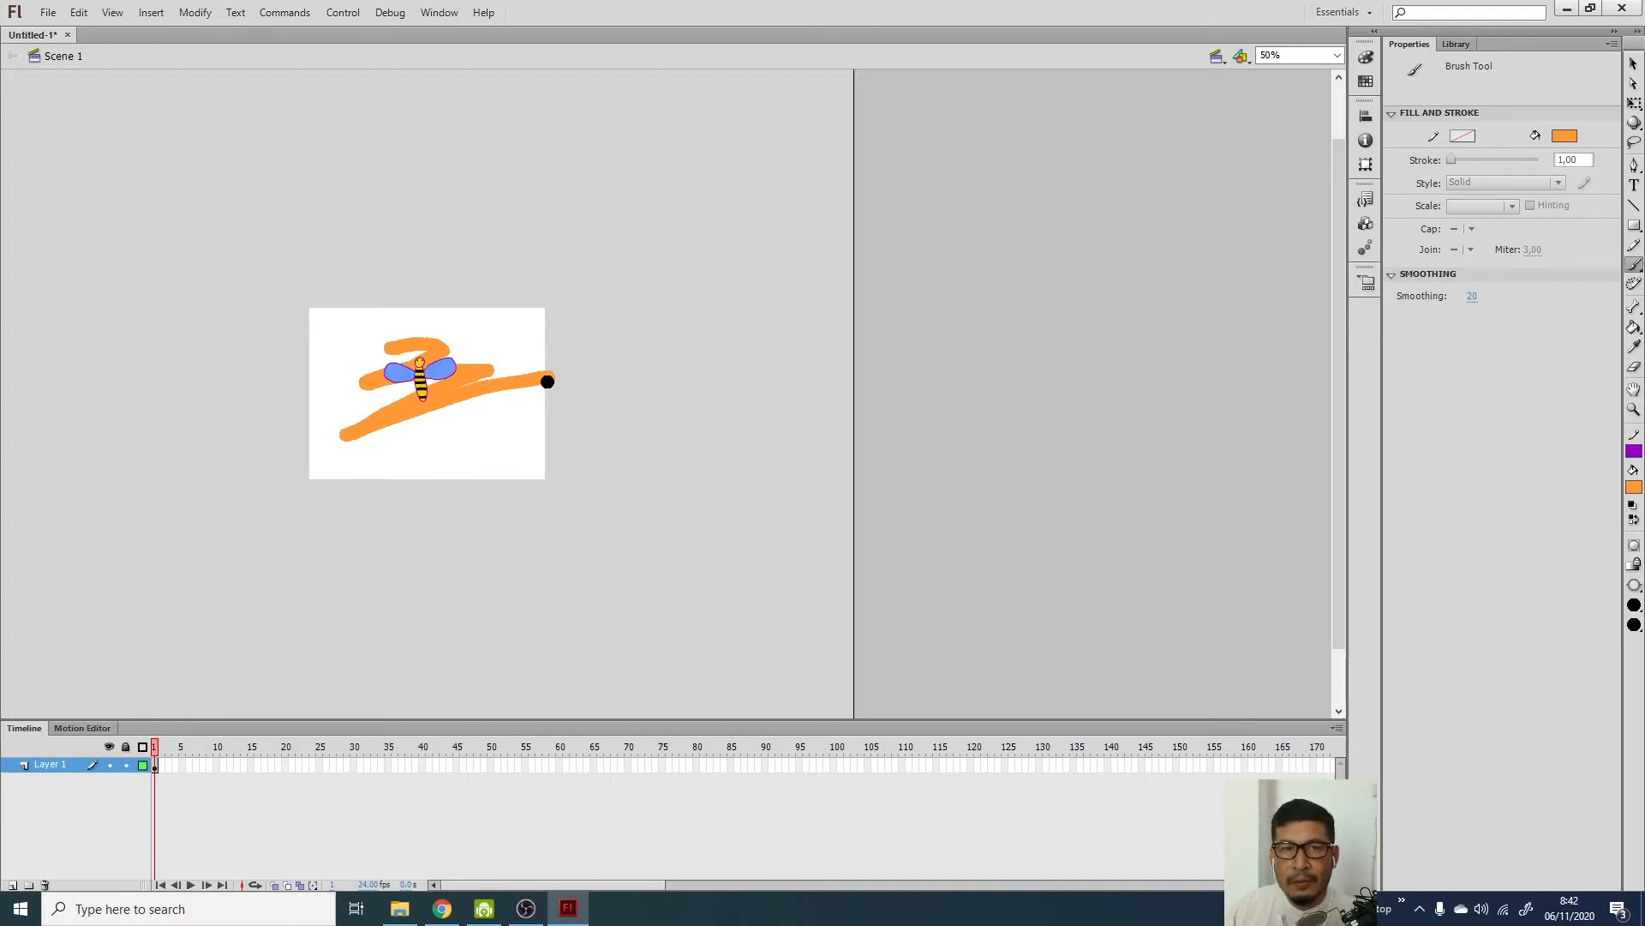
key("ctrl+z")
mouse_move(403, 342)
left_mouse_down()
mouse_move(476, 362)
mouse_move(386, 372)
mouse_move(455, 375)
mouse_move(365, 393)
mouse_move(426, 389)
mouse_move(364, 420)
left_mouse_up()
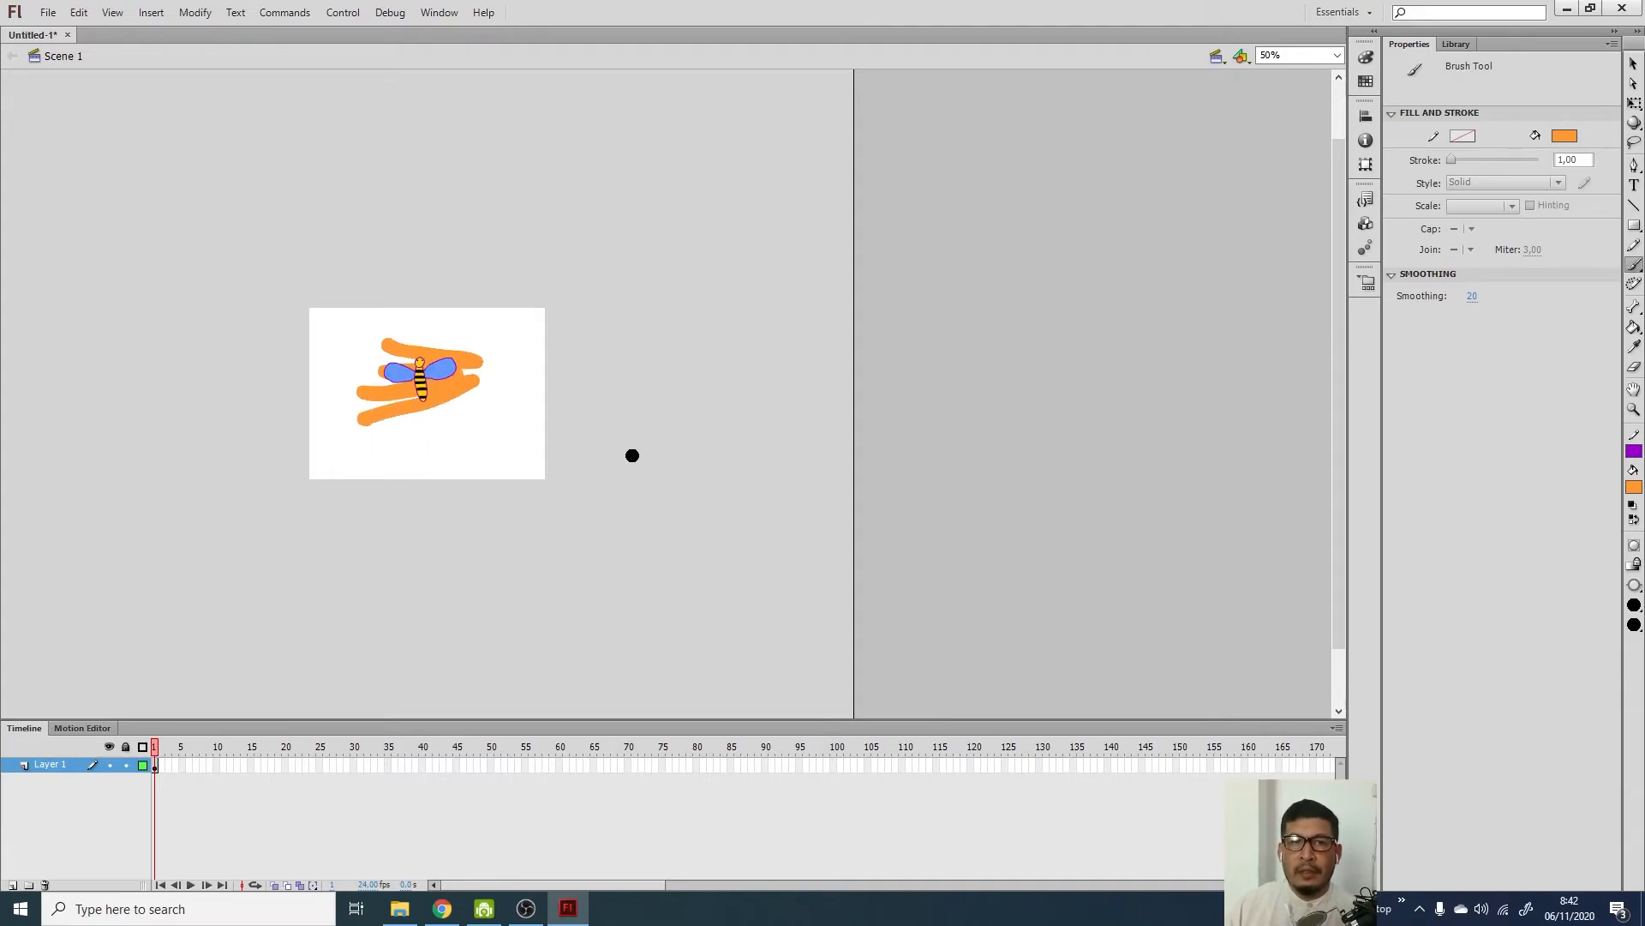
Return the view to Fit in Window and switch to the Pencil tool
left_click(1336, 54)
left_click(1286, 76)
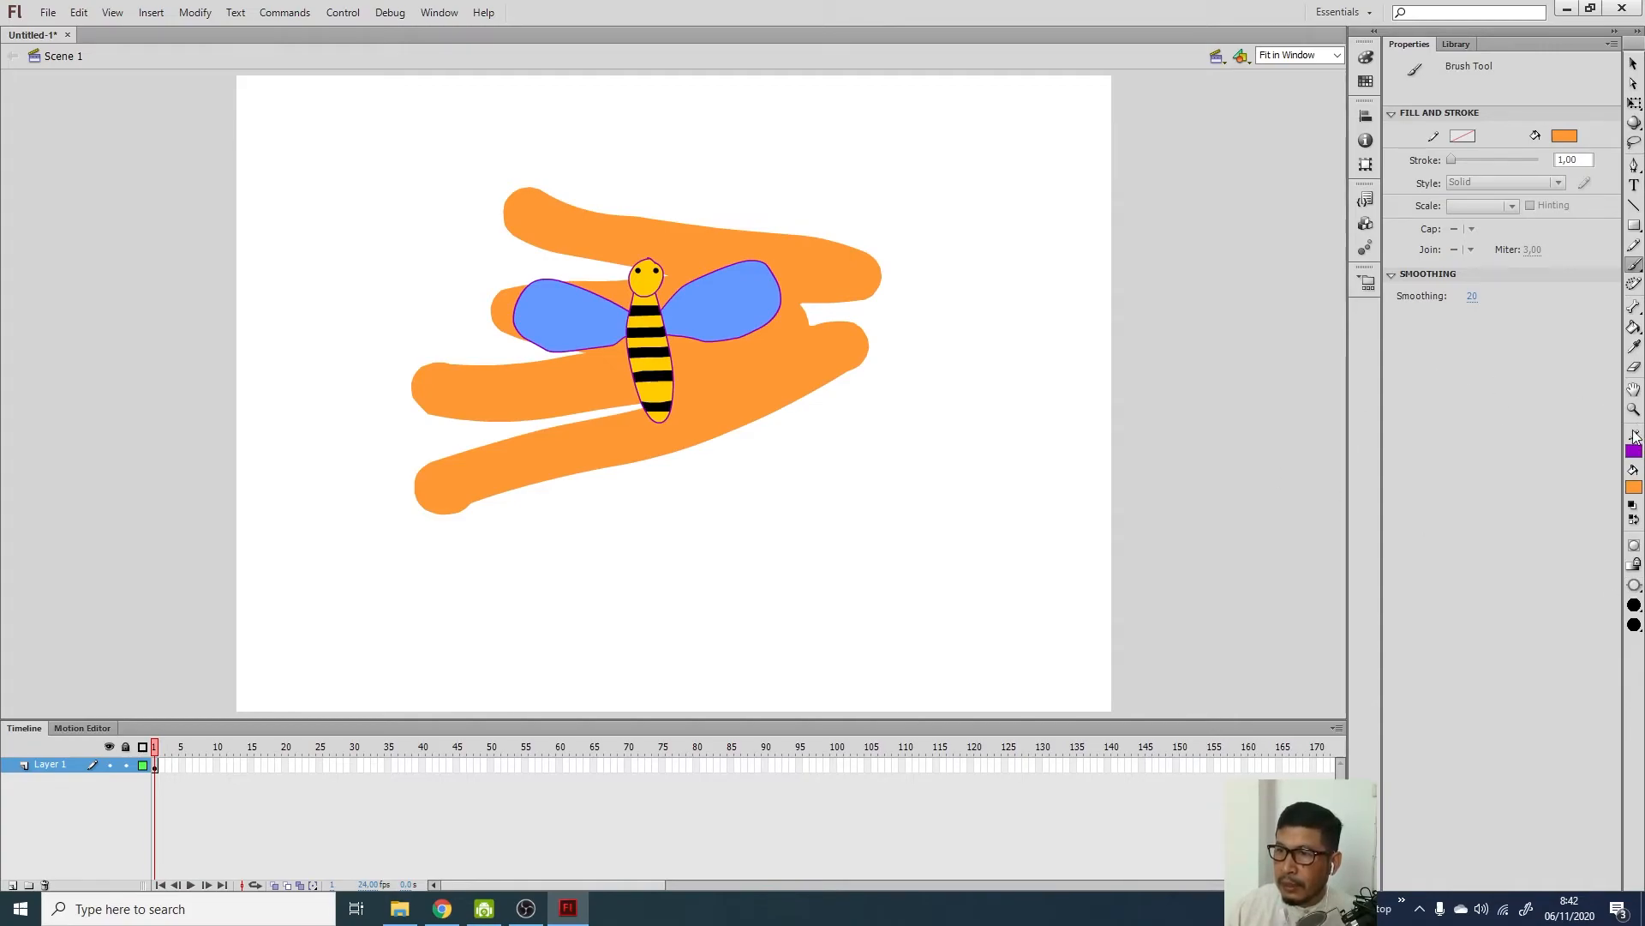
left_click(1635, 245)
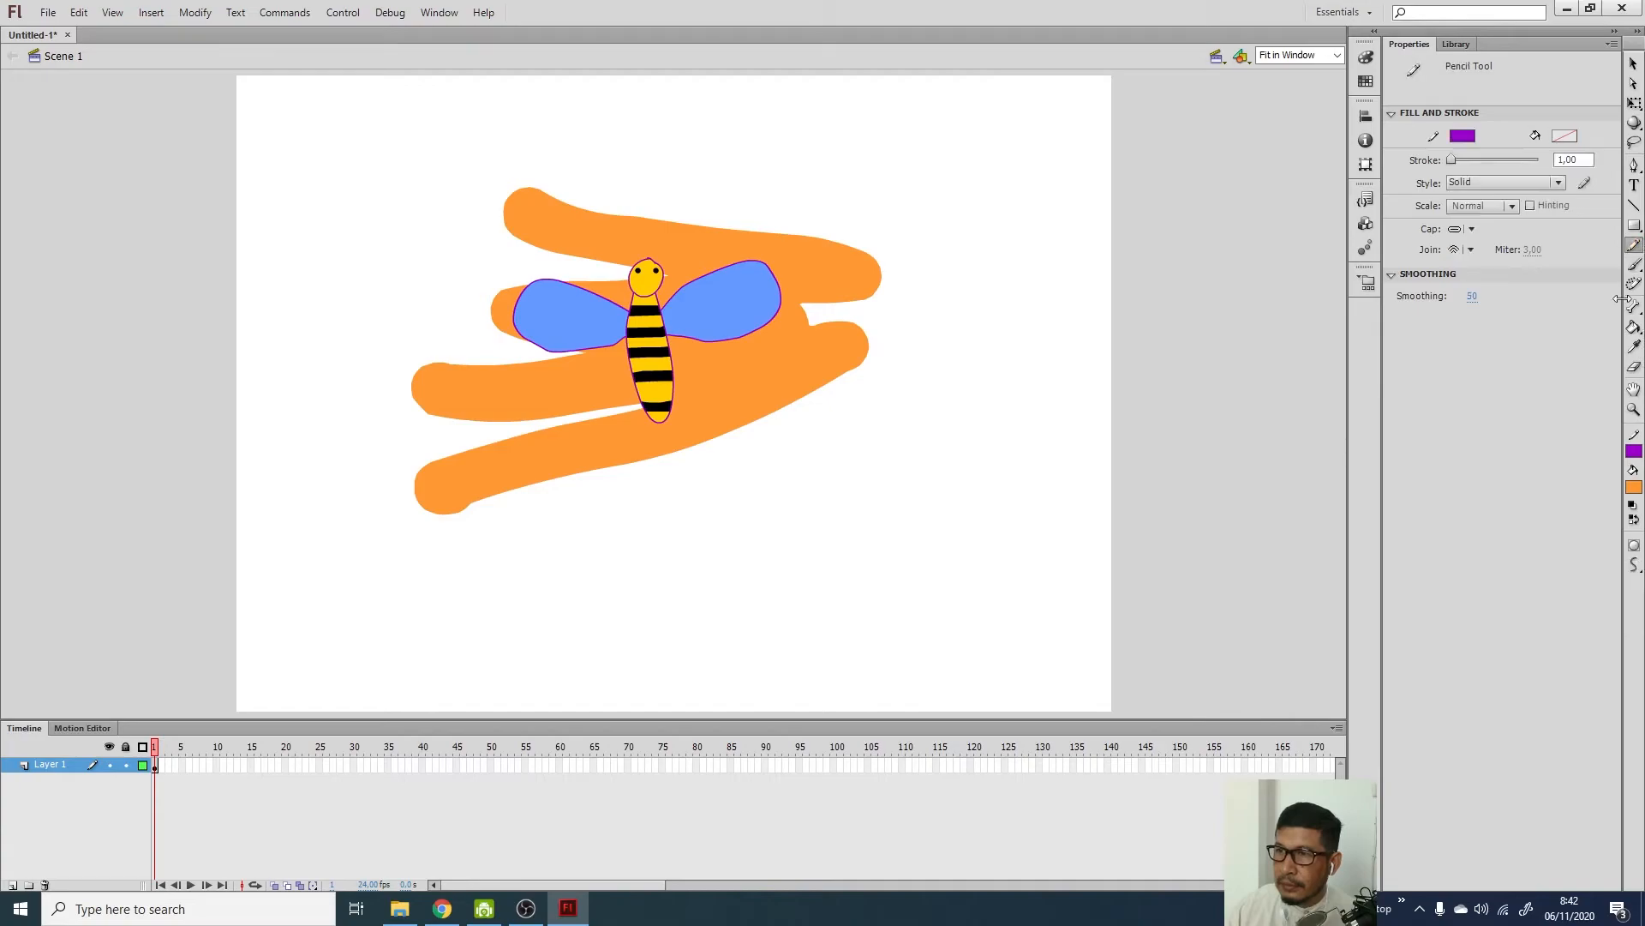
Pick a dark navy fill, draw a trial antenna stroke and undo it
left_click(1633, 487)
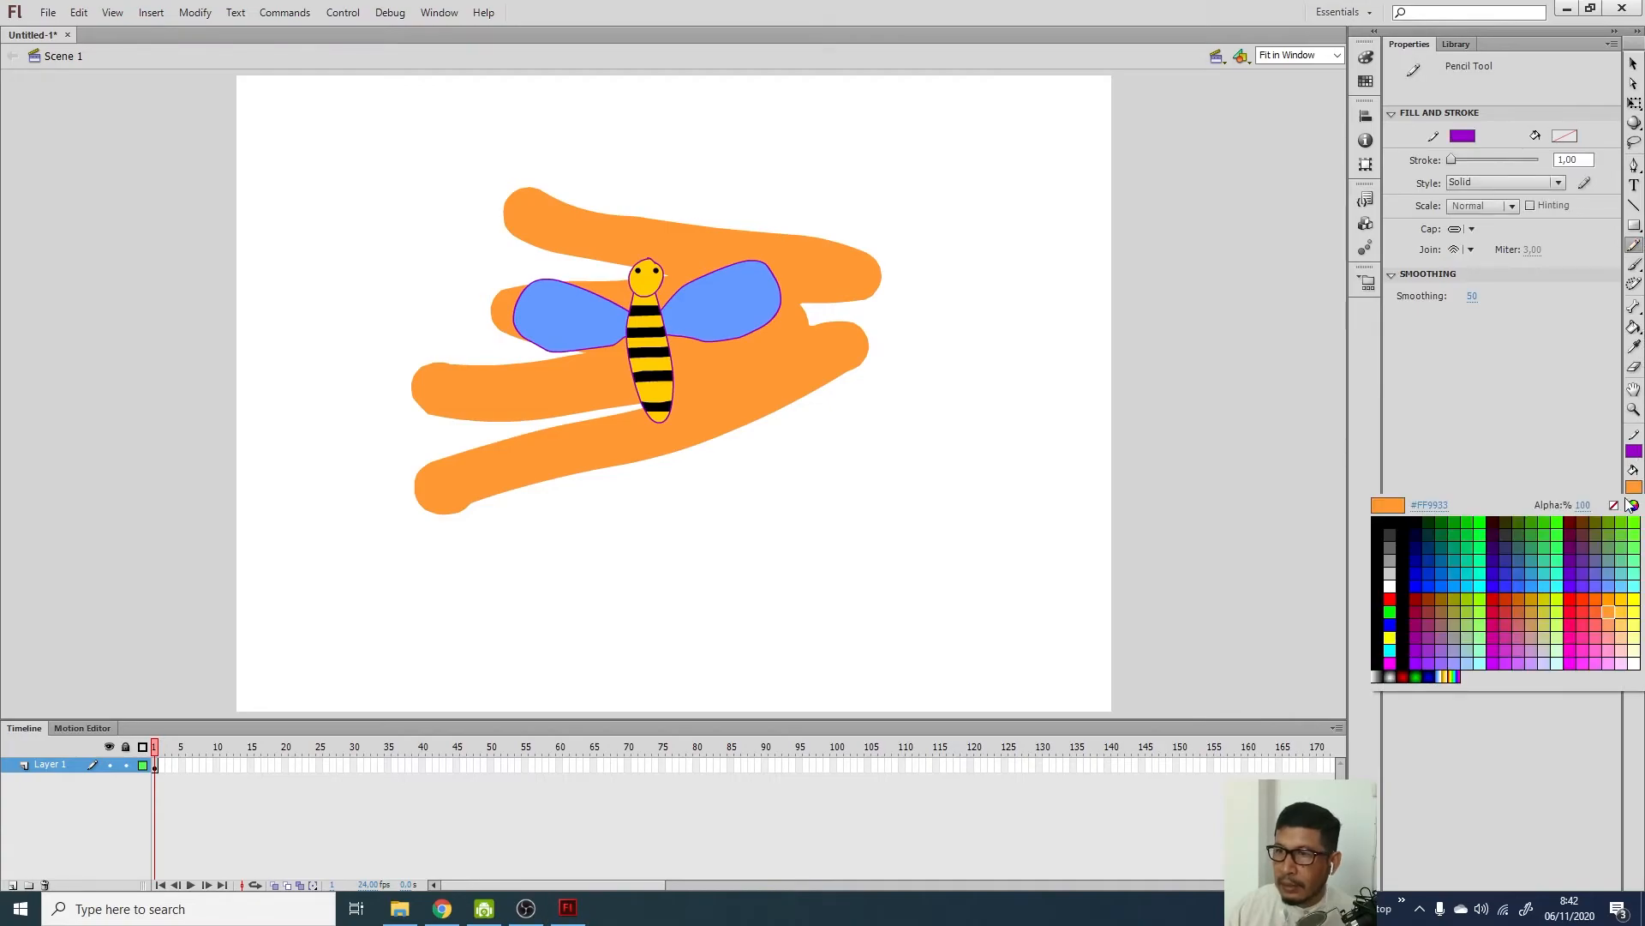
left_click(1418, 517)
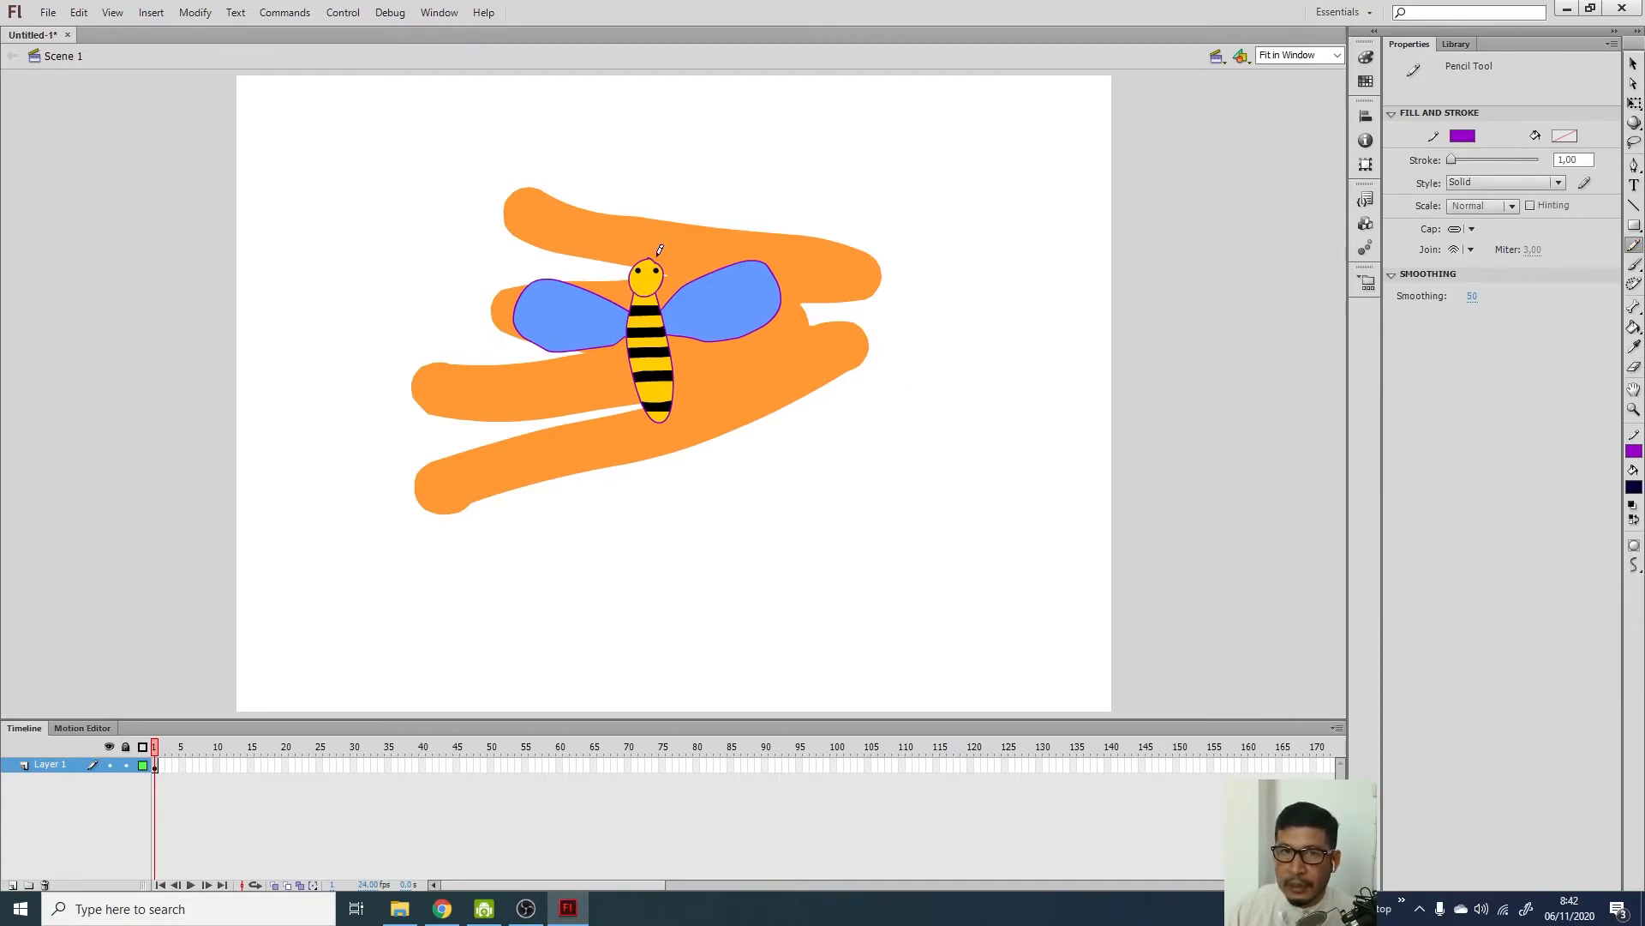
left_click_drag(670, 233, 671, 234)
key("ctrl+z")
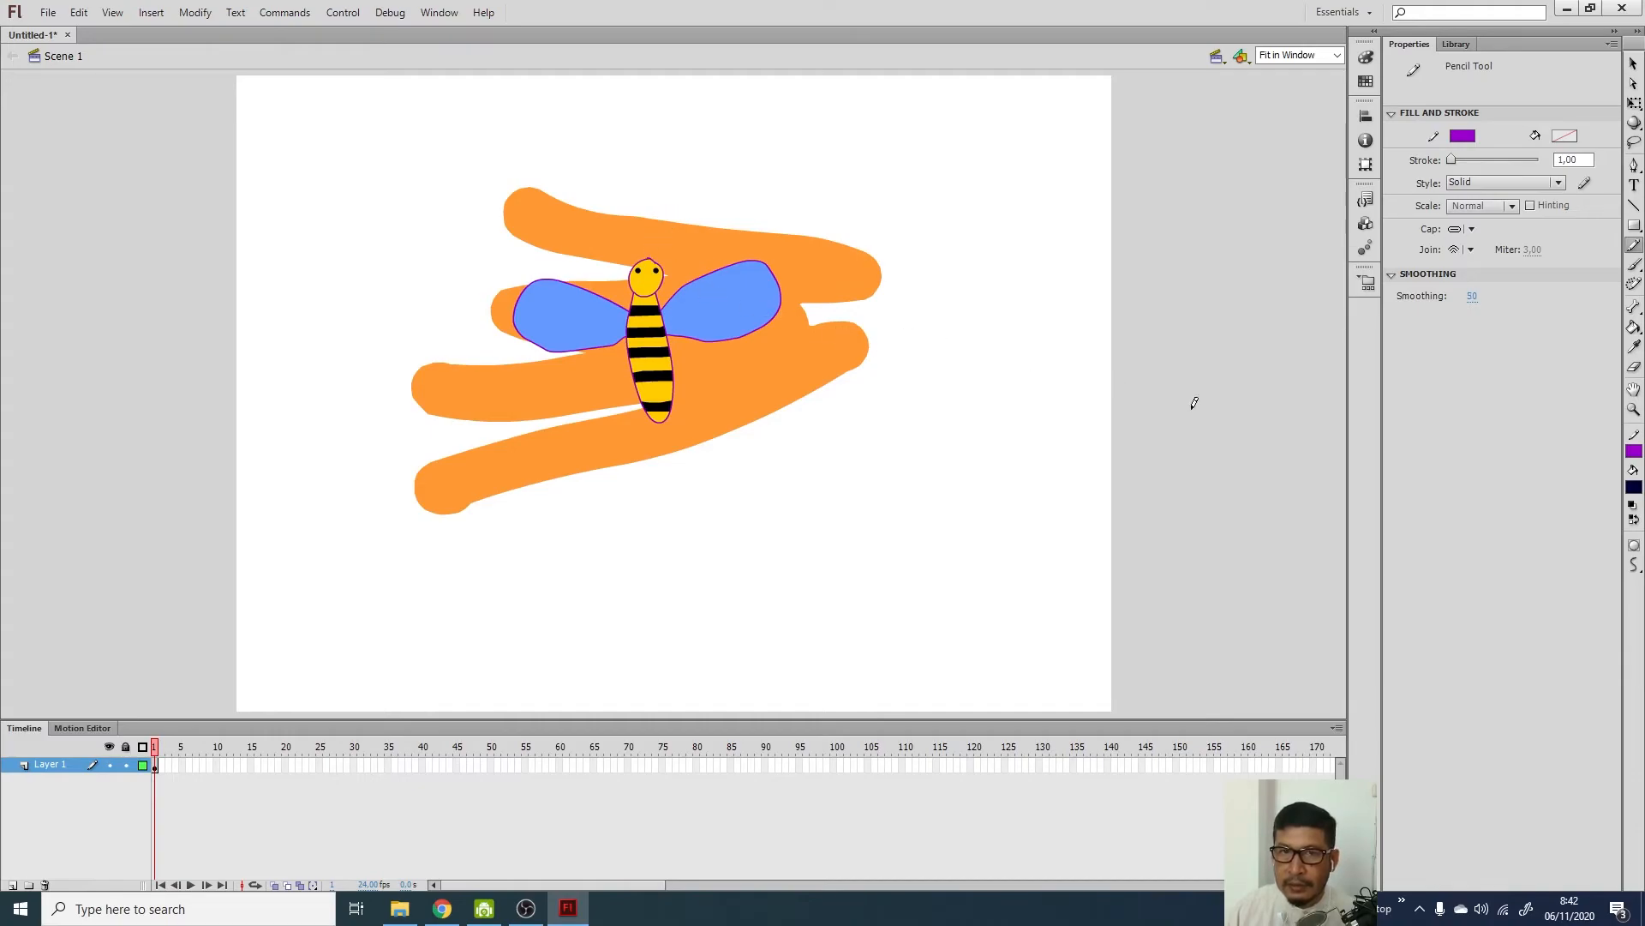
Set the pencil stroke to black and draw two curly antennae from the bee's head
left_click(1633, 450)
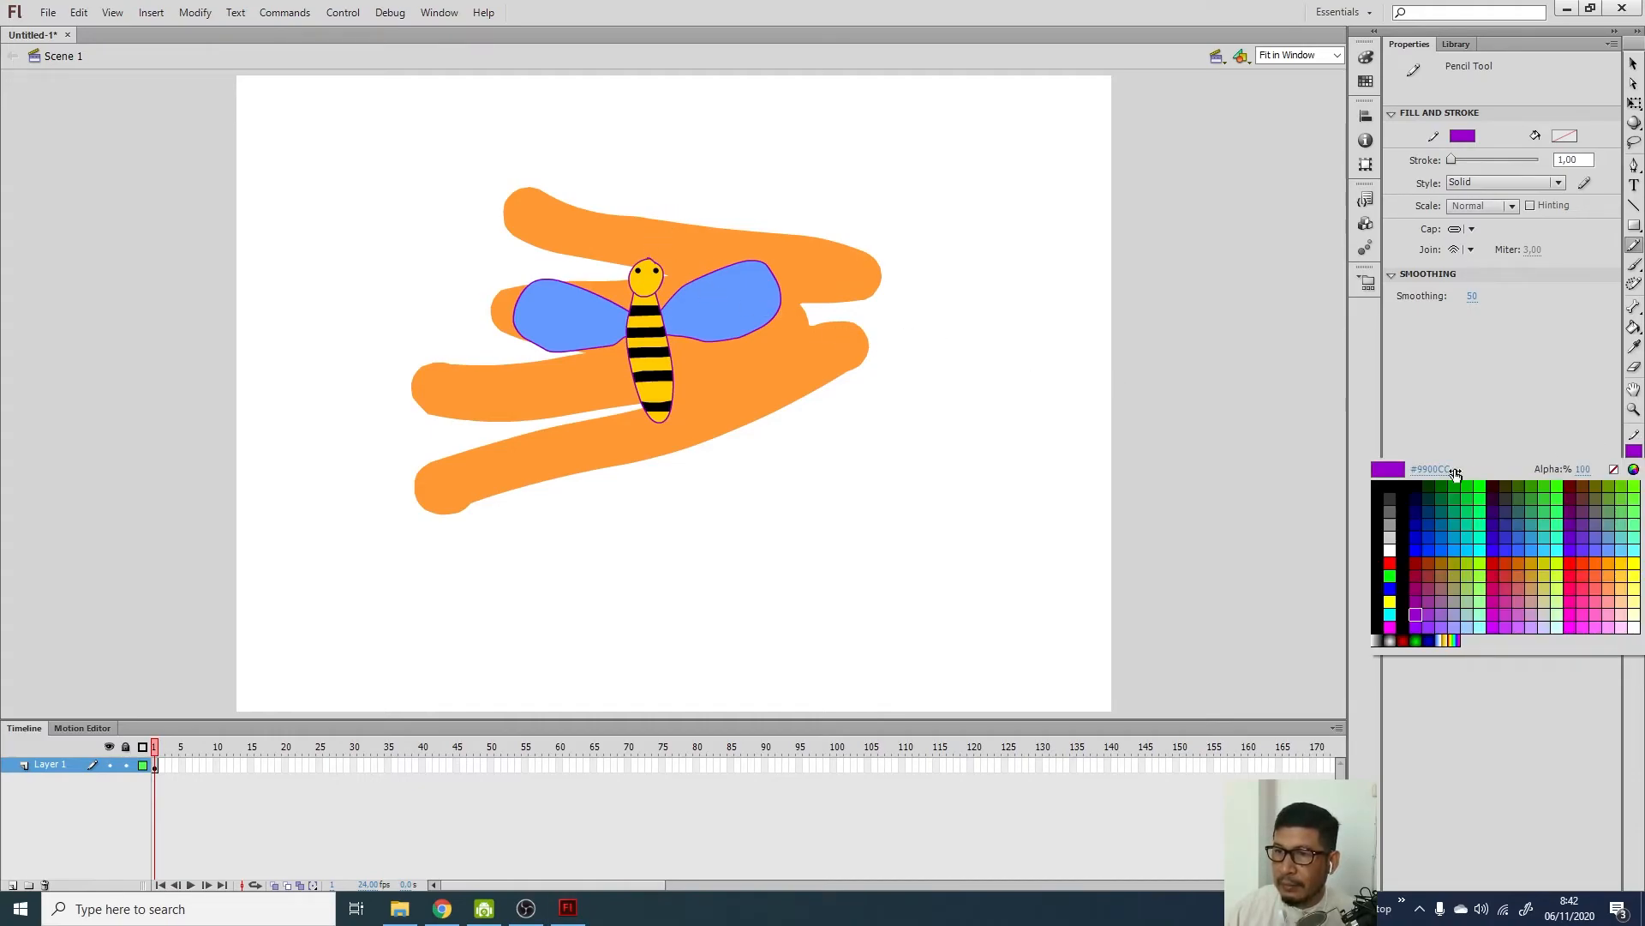
left_click(1391, 495)
mouse_move(656, 259)
left_mouse_down()
mouse_move(669, 228)
mouse_move(674, 249)
left_mouse_up()
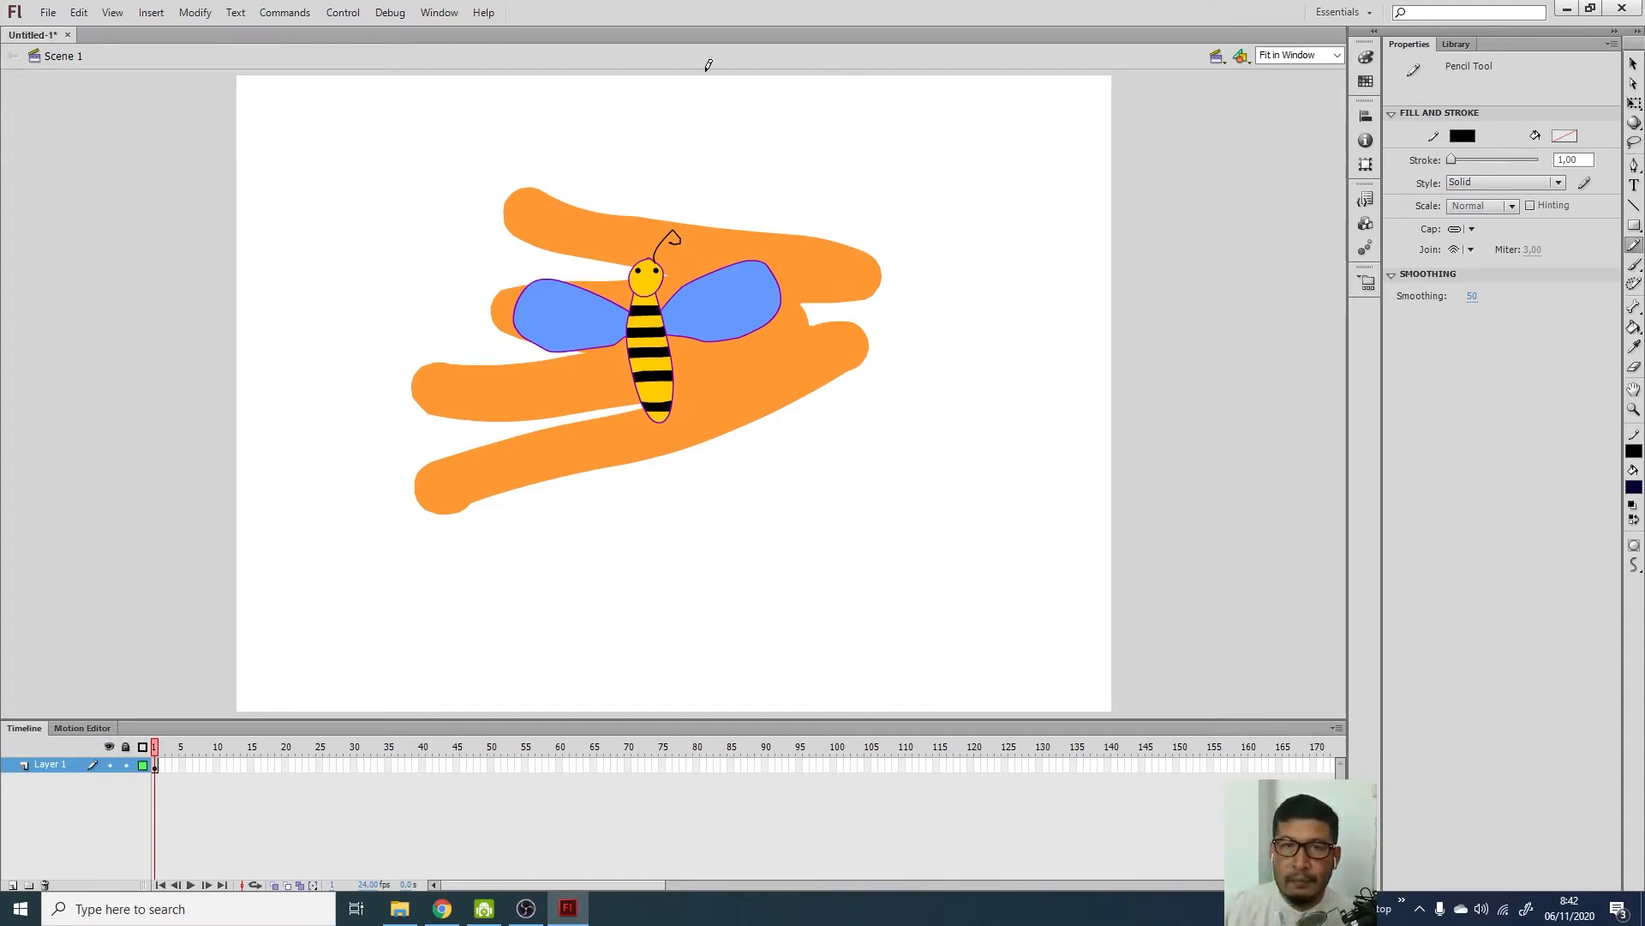
left_click(936, 742)
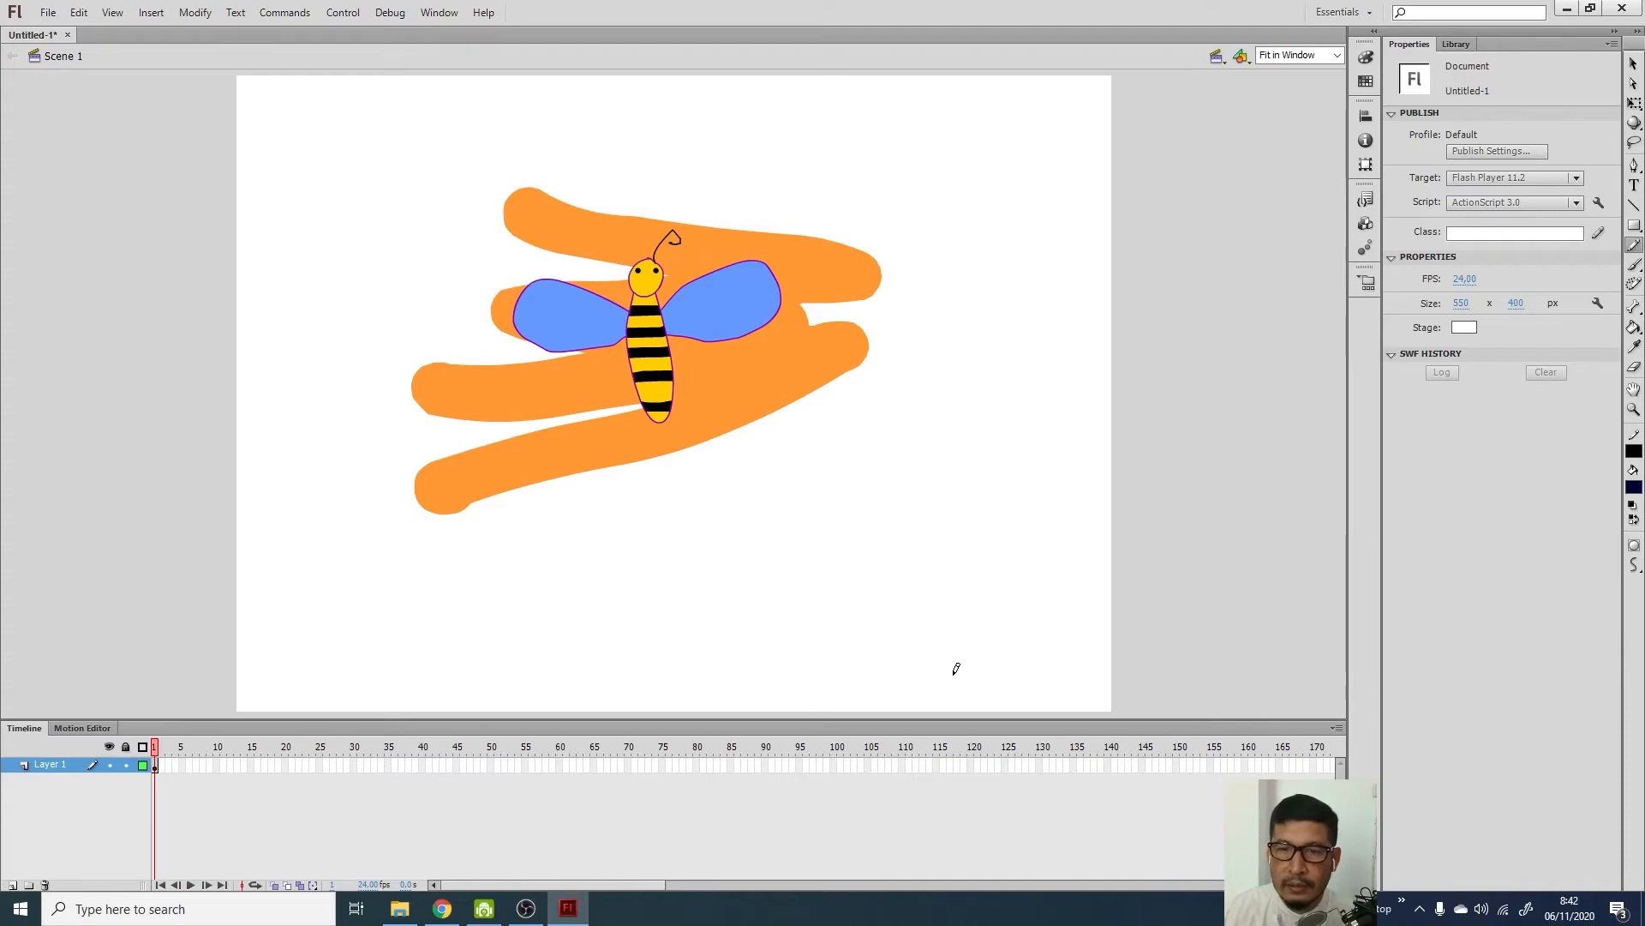
left_click(649, 259)
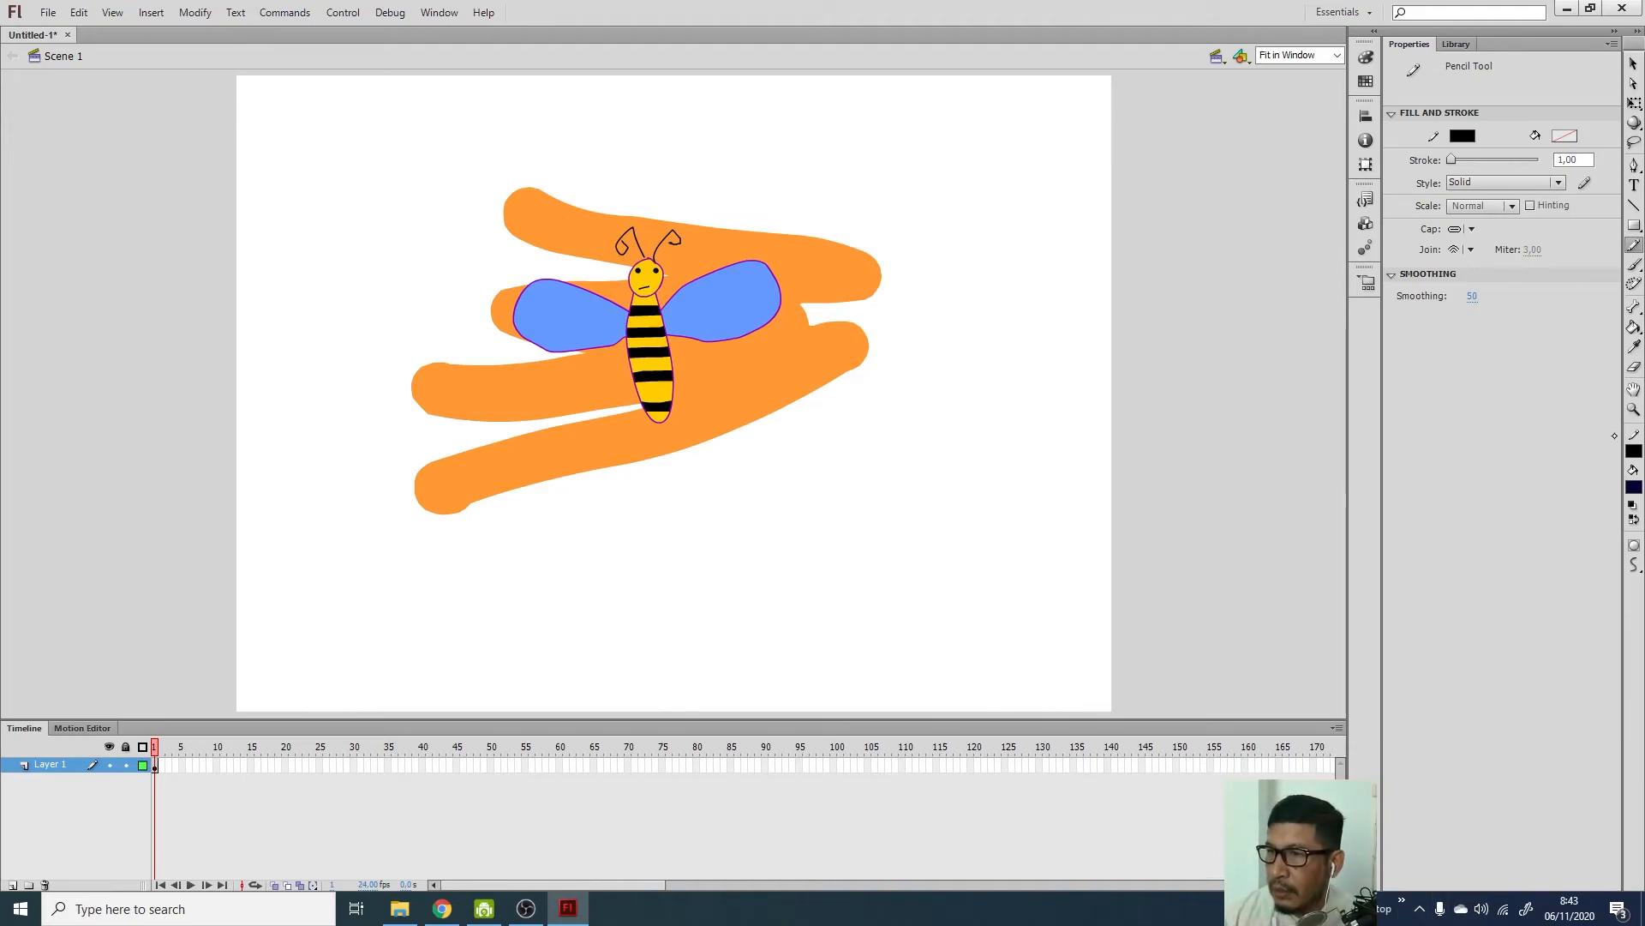
left_click(1634, 265)
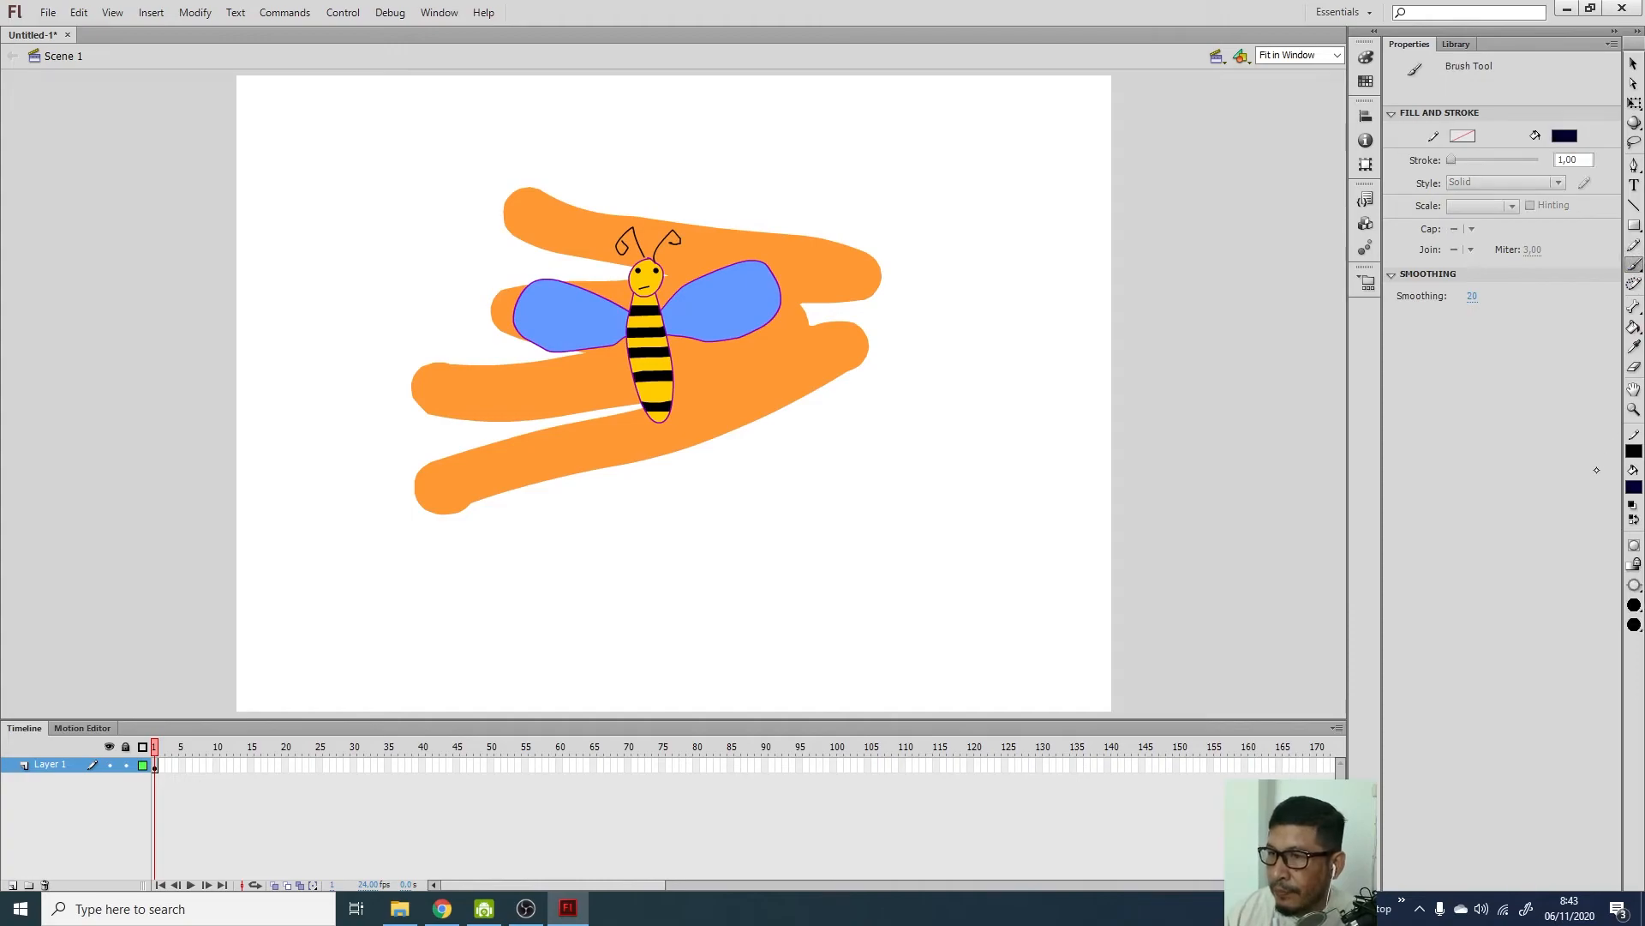
Set Brush Mode to Paint Selection and select the orange fills behind the bee
left_click(1634, 583)
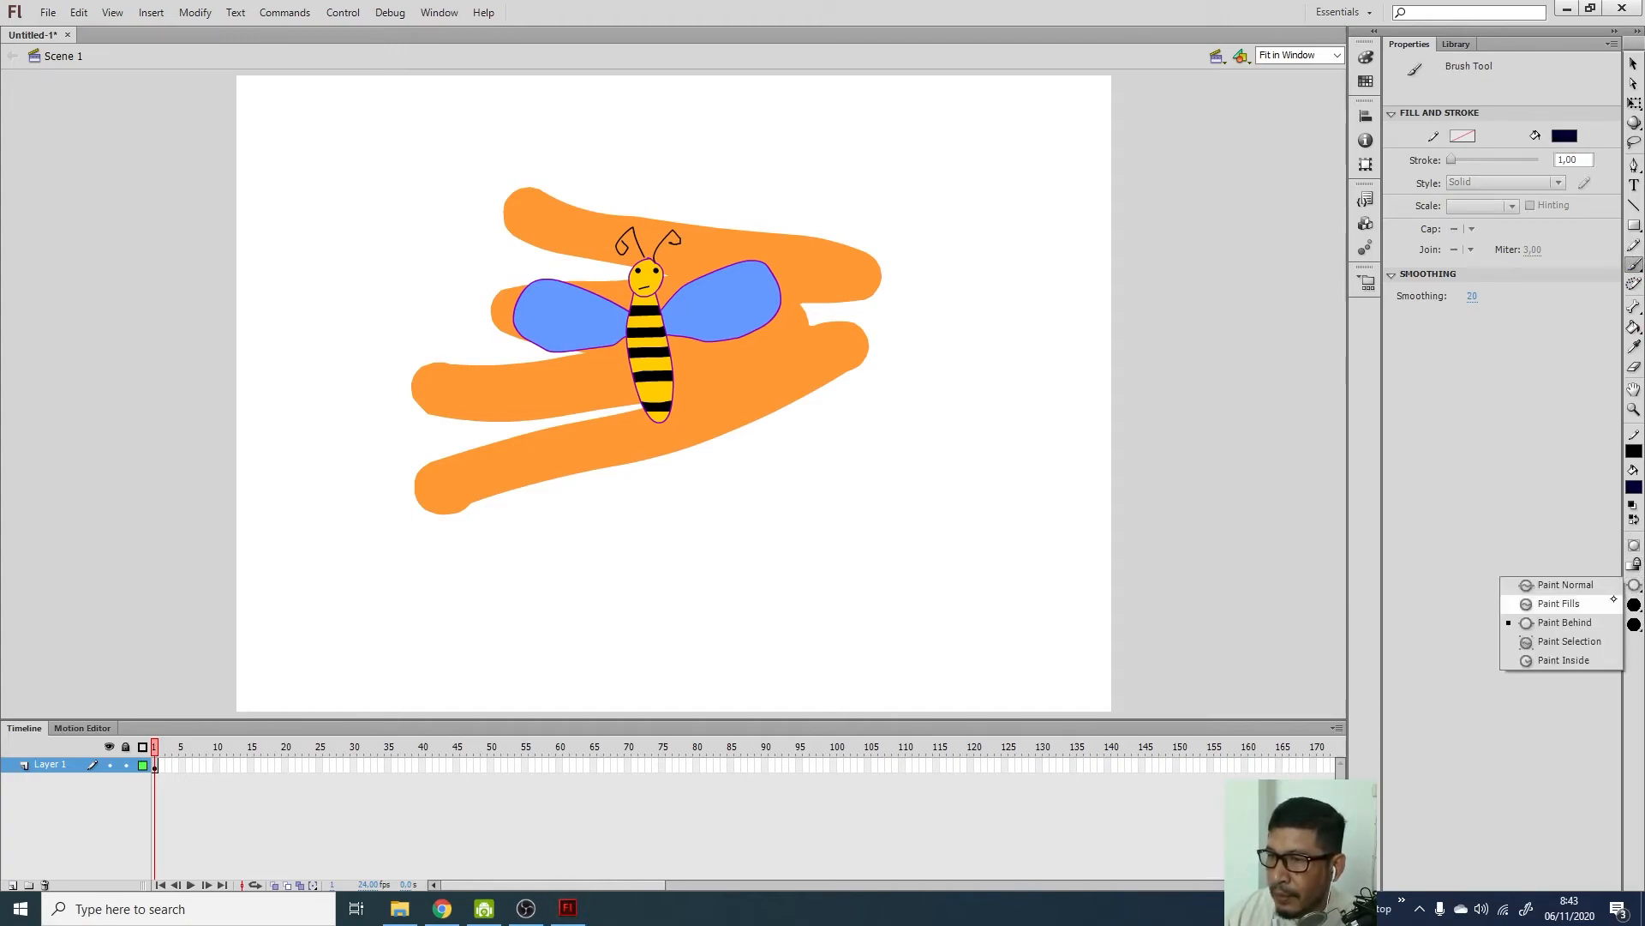
left_click(1584, 641)
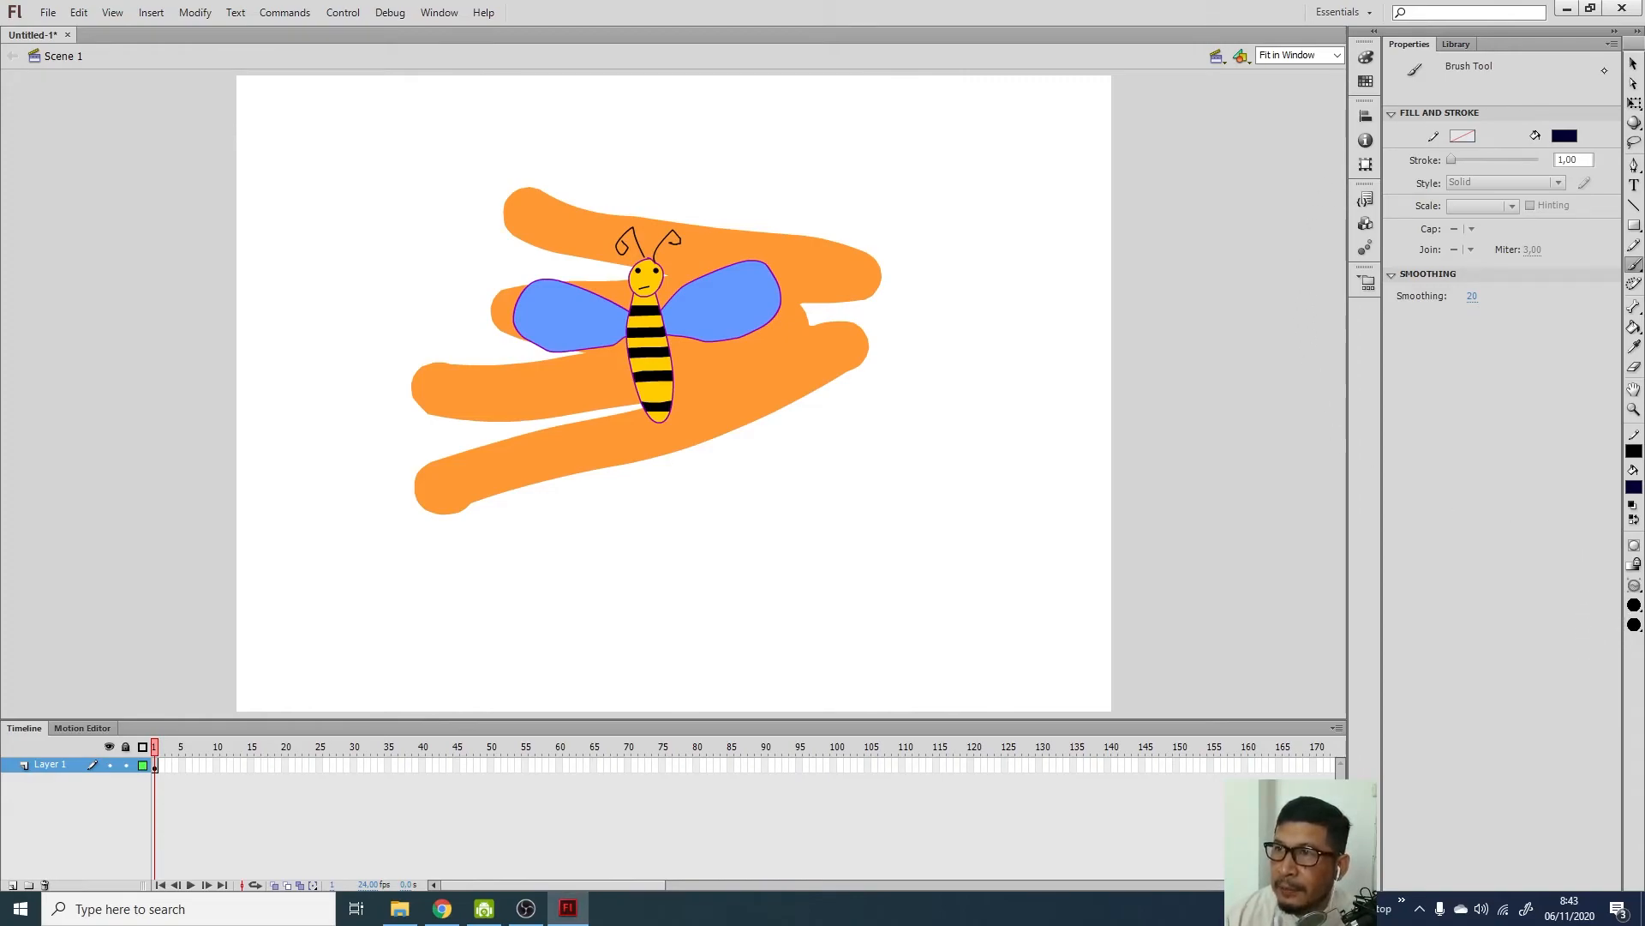
left_click(1633, 64)
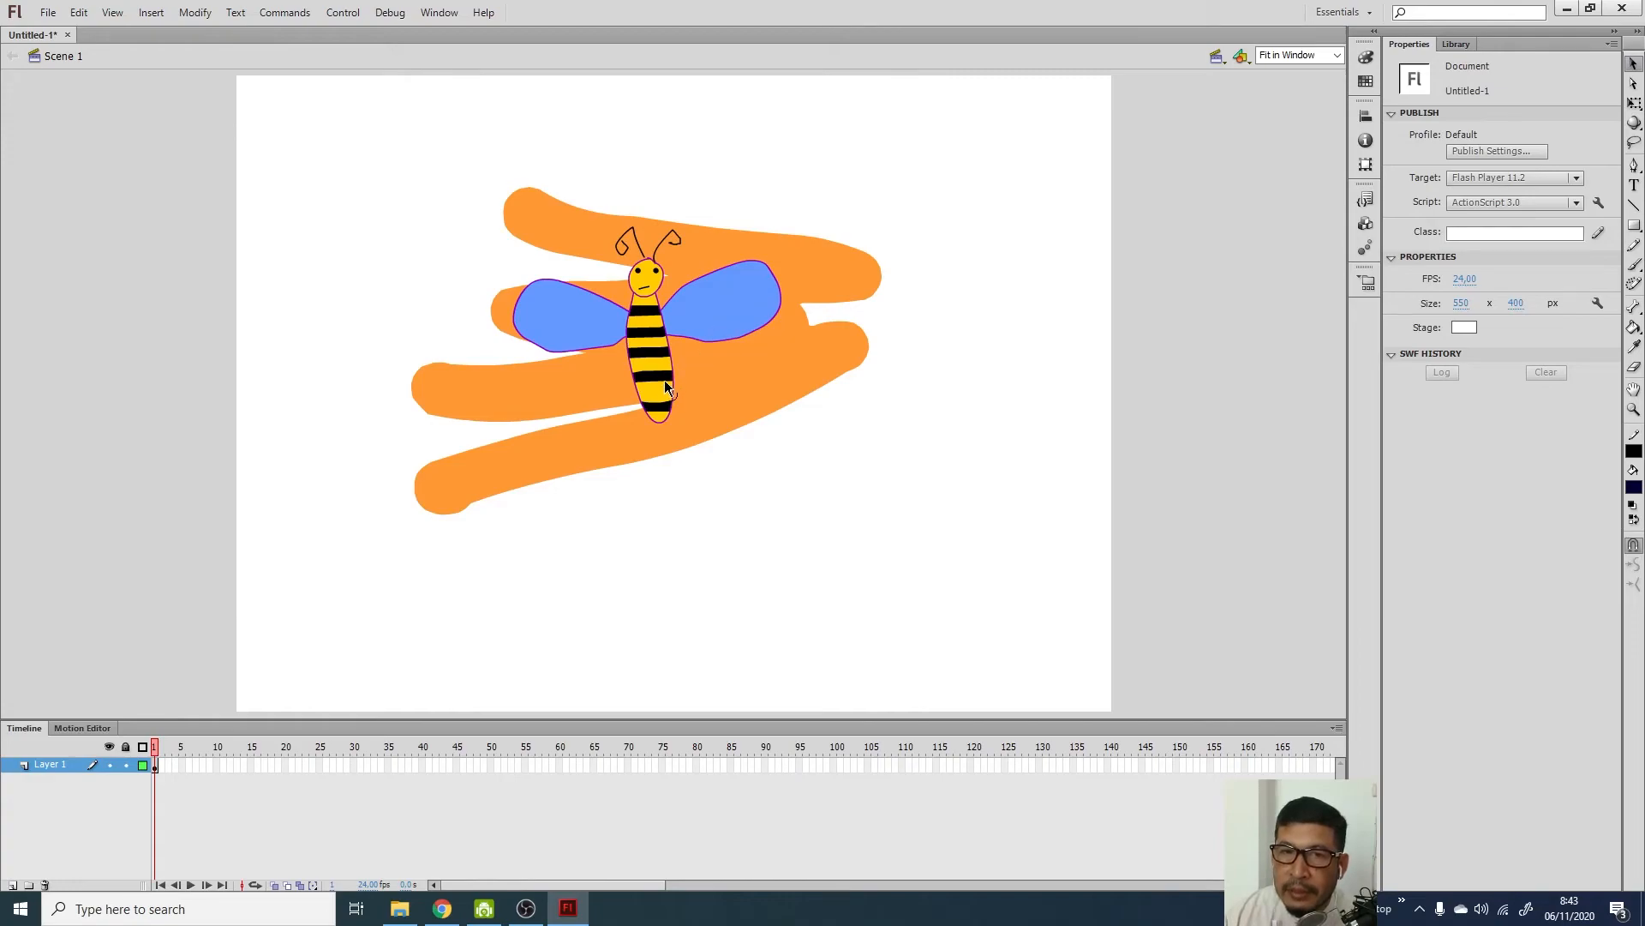
left_click(703, 324)
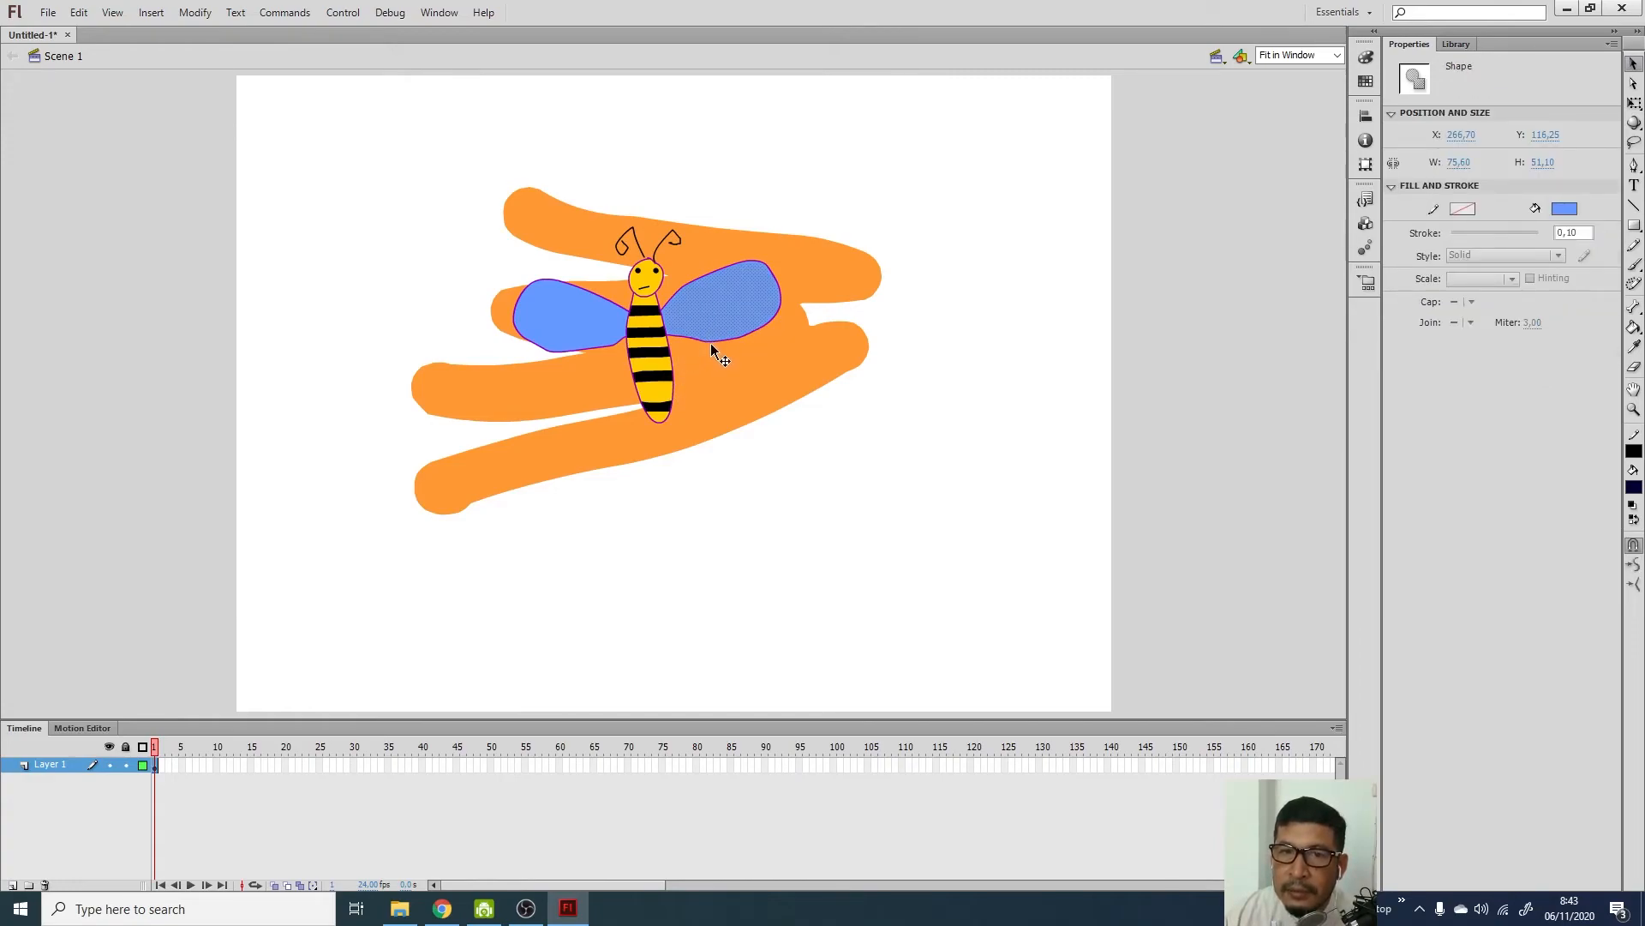
left_click(718, 358)
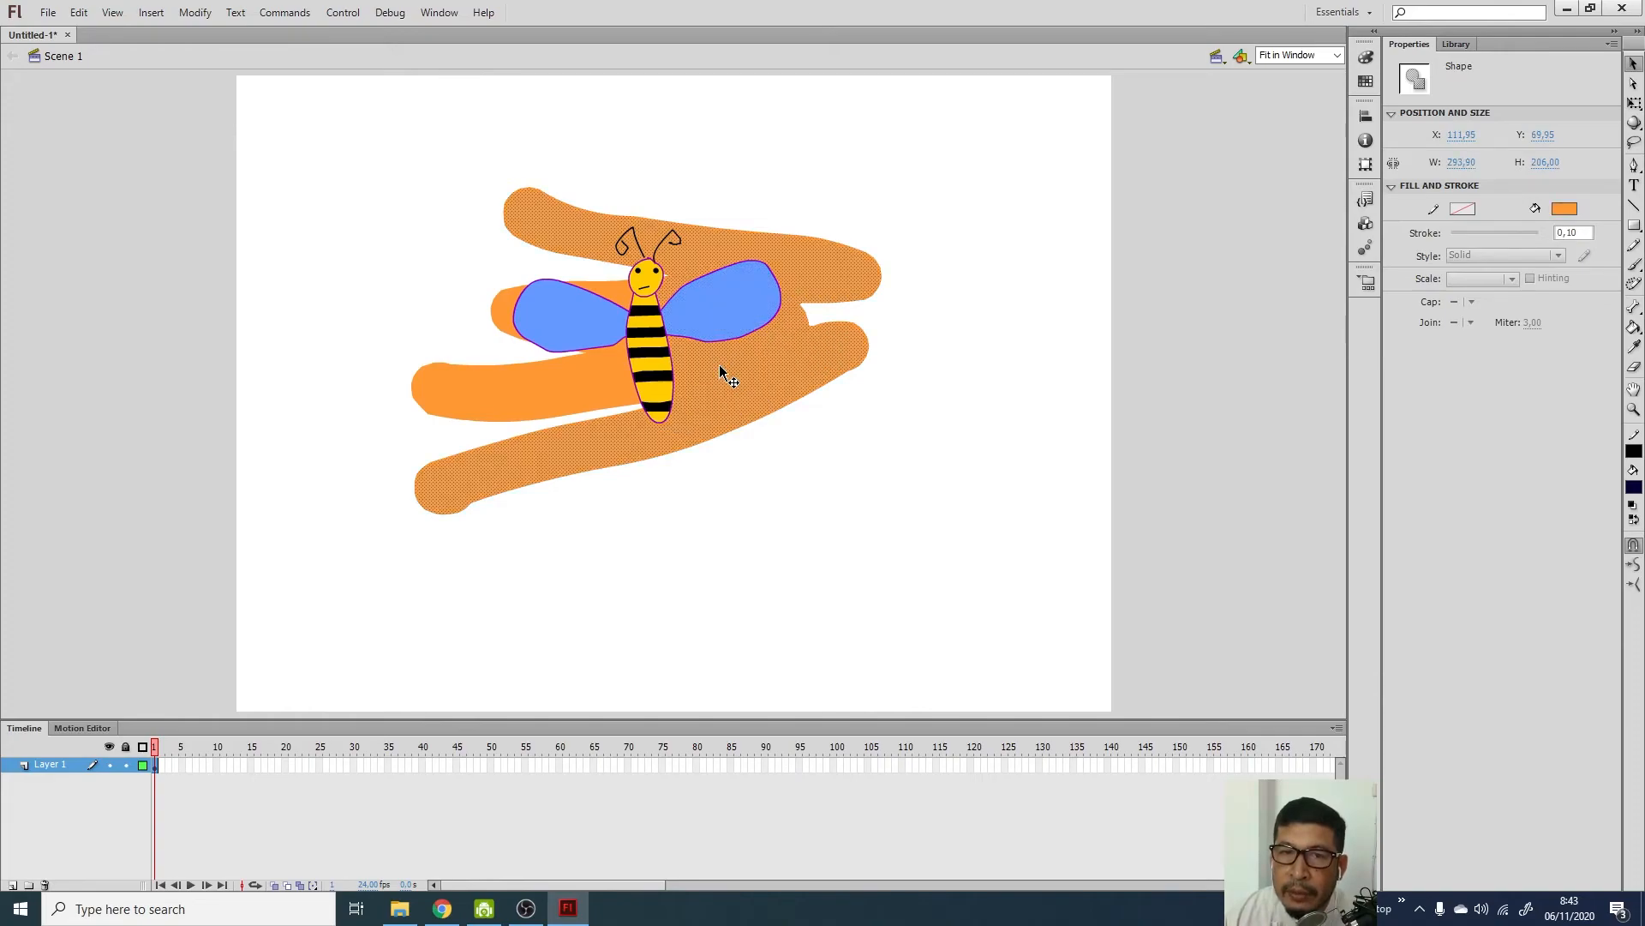
left_click(600, 386, "shift")
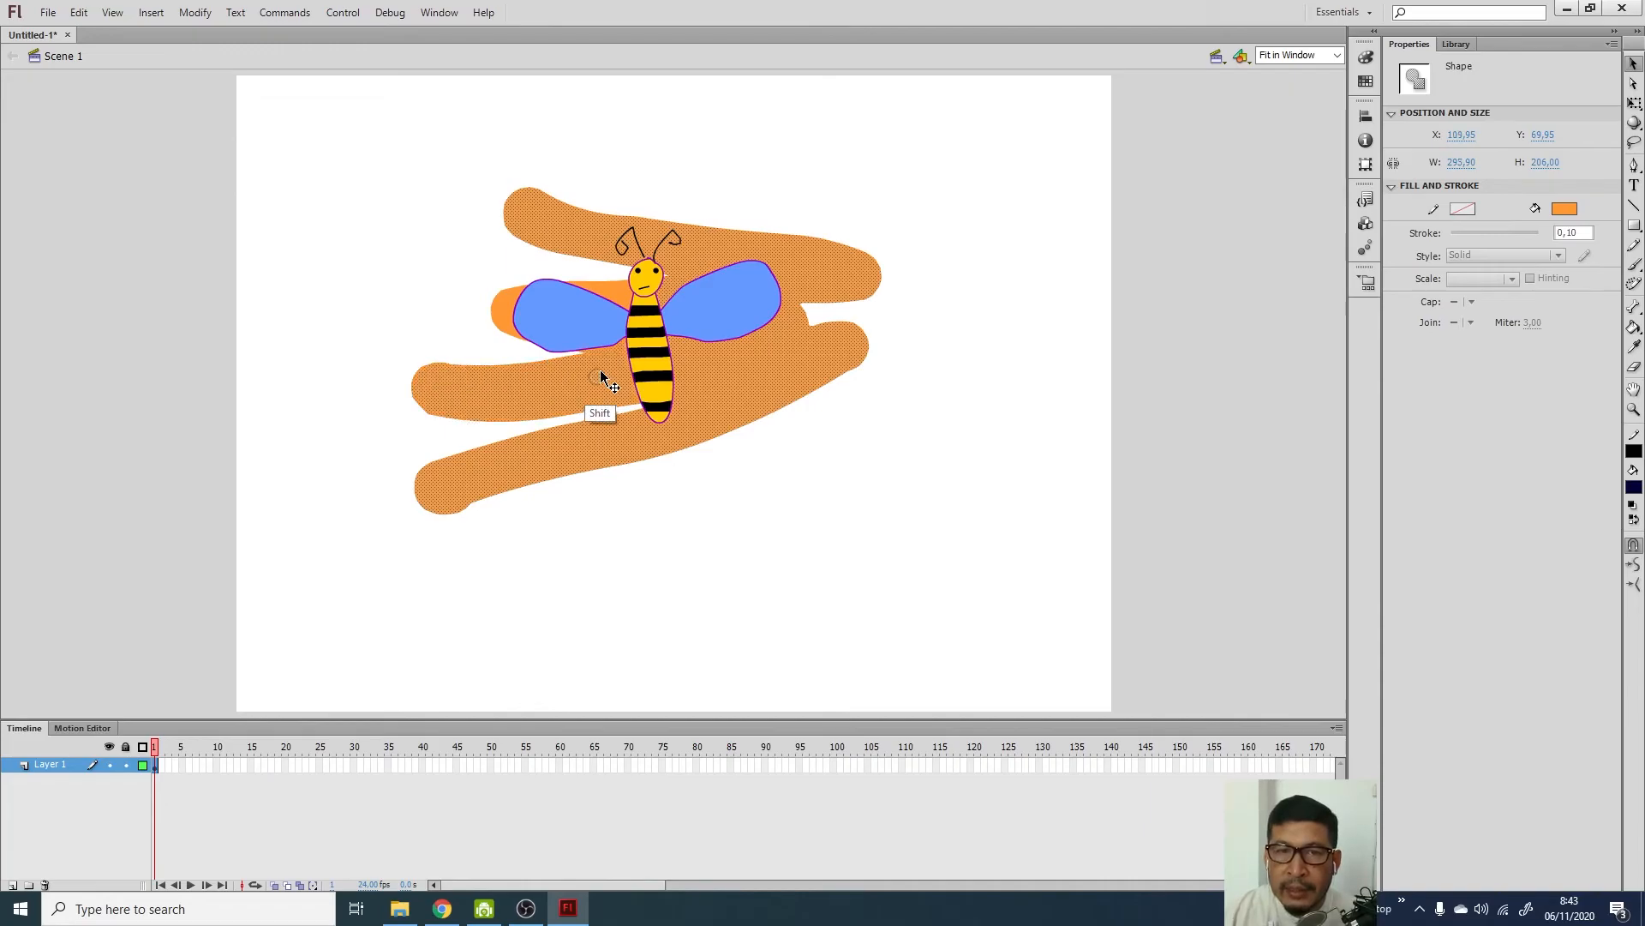
left_click(504, 304, "shift")
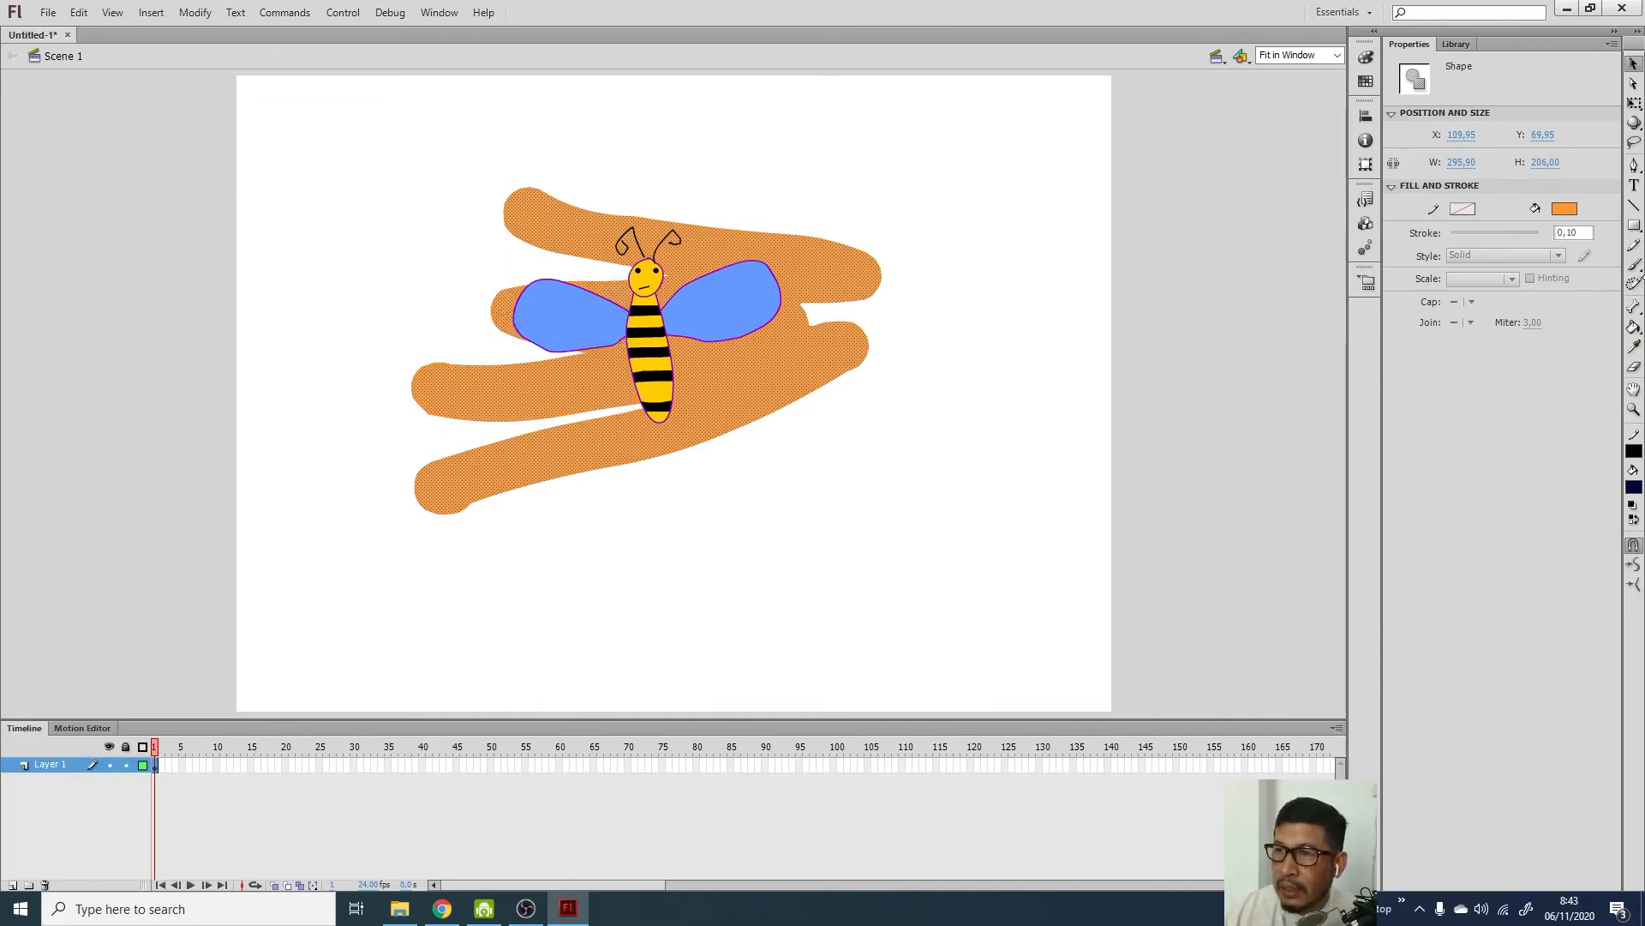
Brush dark orange #FF6600 diagonal stripes across the selected orange strokes, then deselect
left_click(1634, 264)
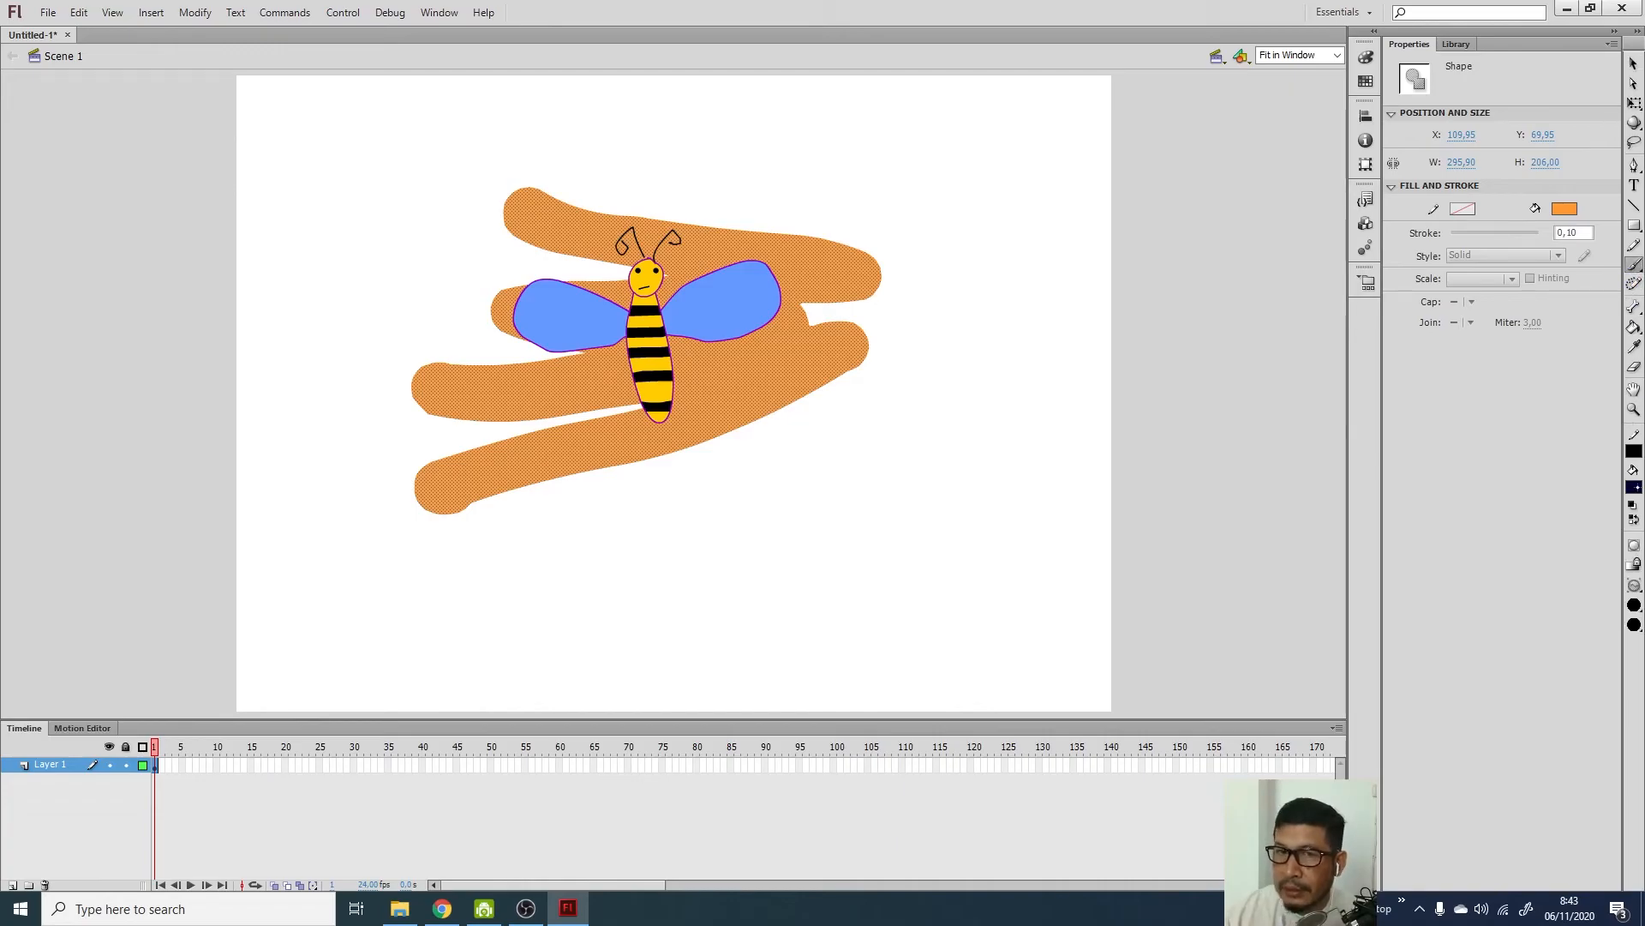
left_click(1634, 486)
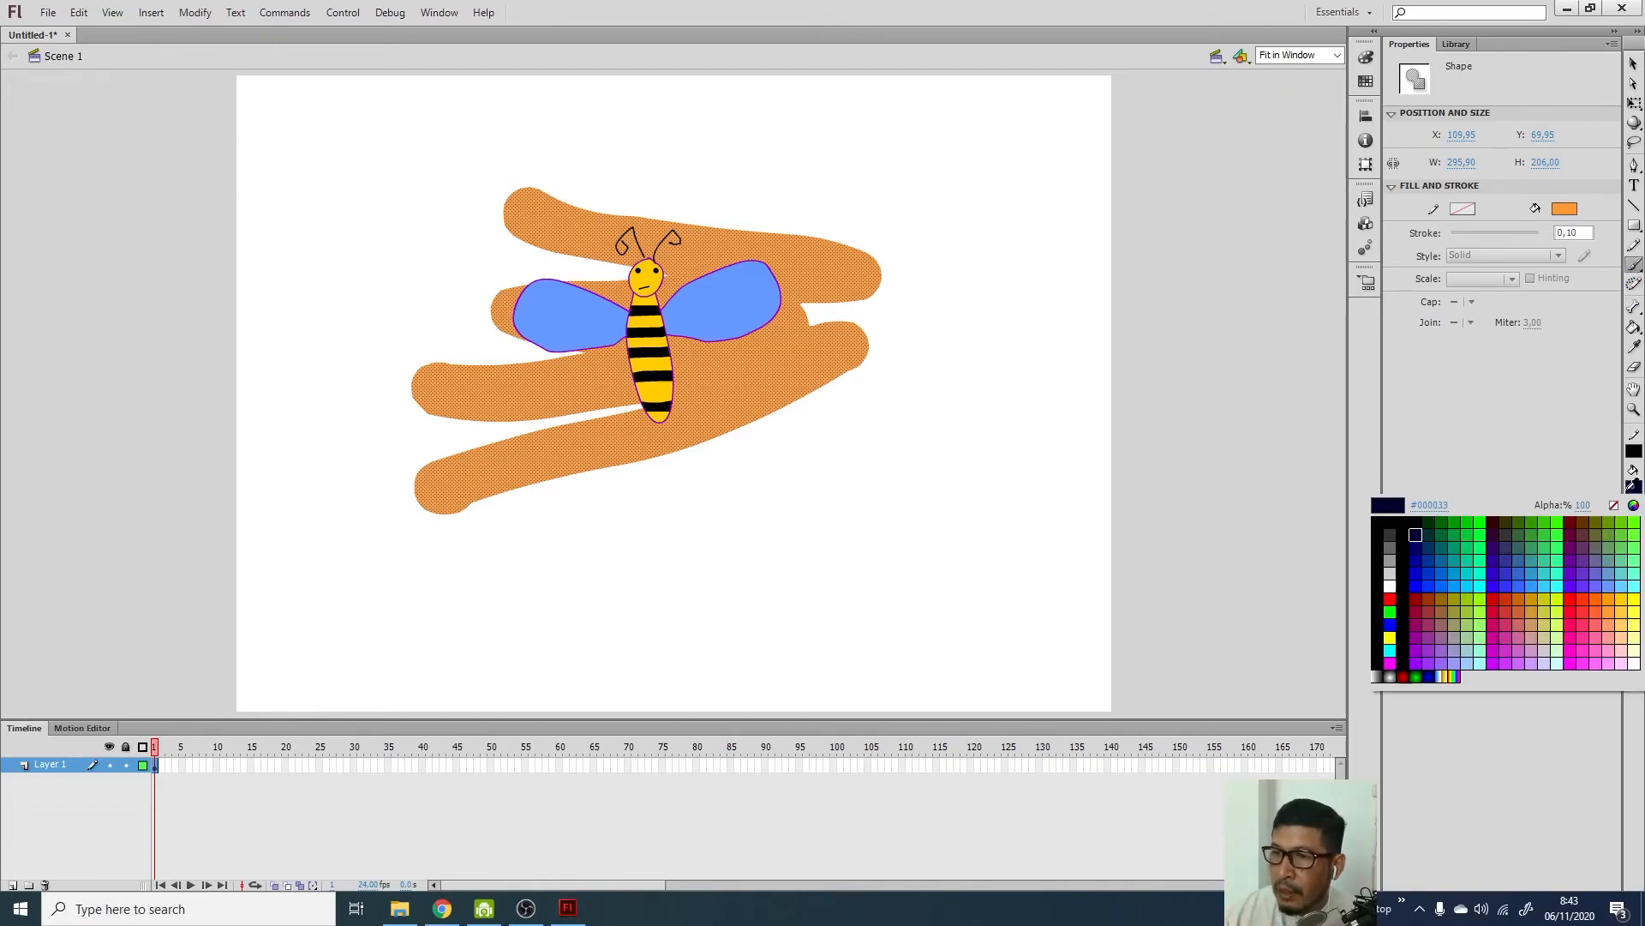
left_click(1600, 596)
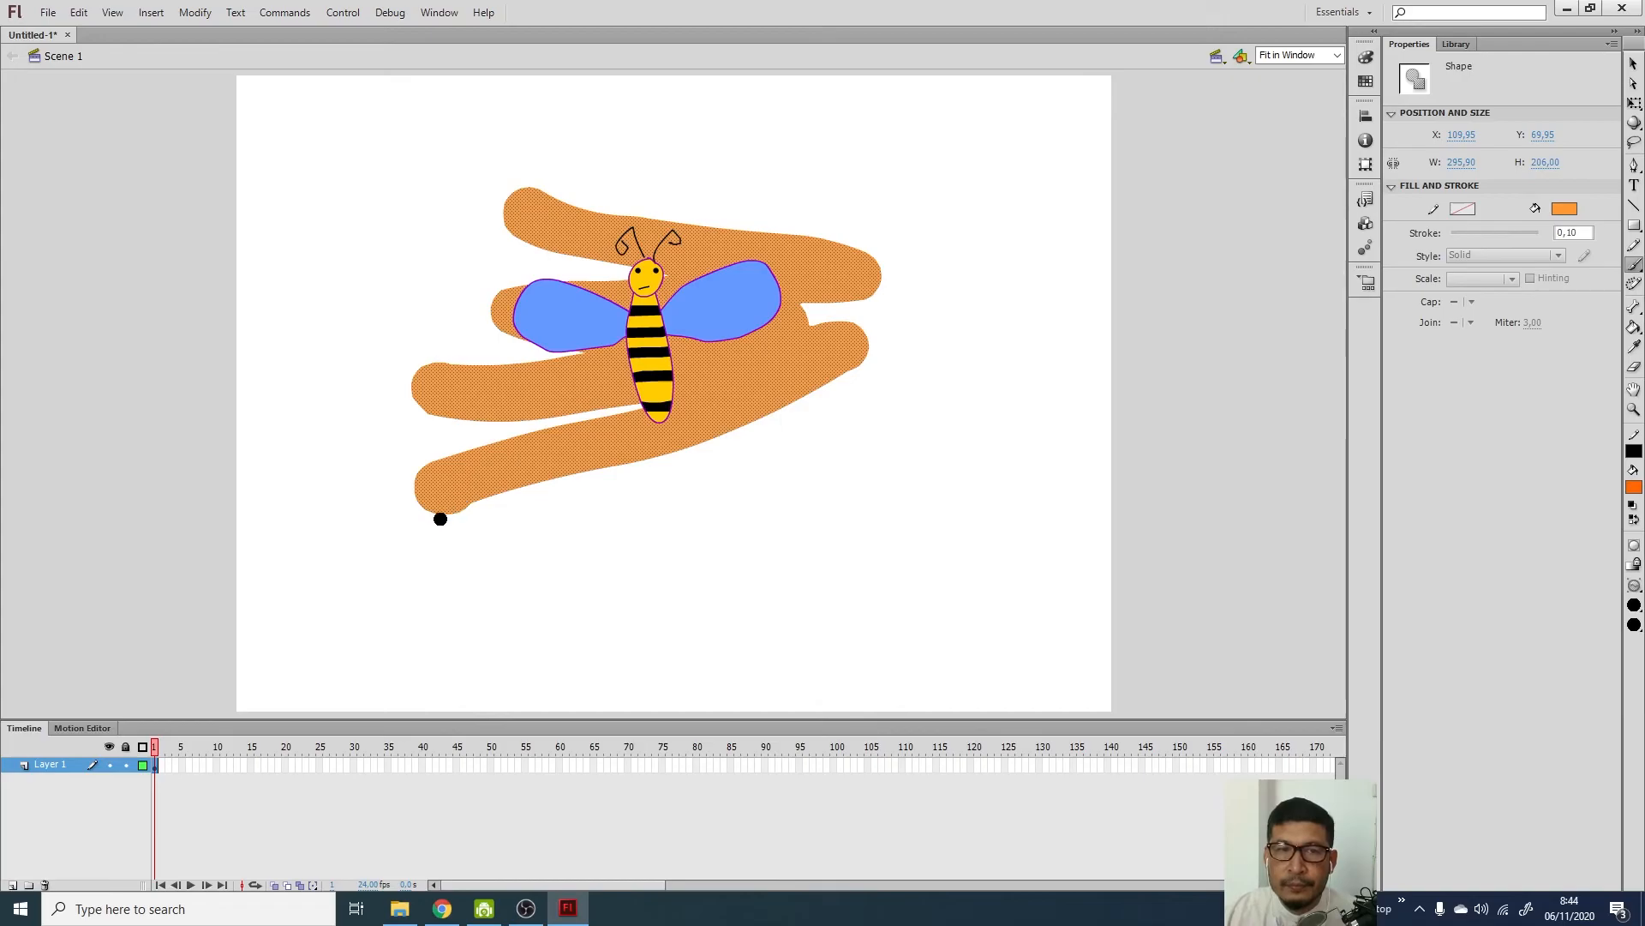
mouse_move(443, 459)
left_mouse_down()
mouse_move(464, 319)
mouse_move(525, 221)
mouse_move(556, 221)
mouse_move(612, 382)
mouse_move(735, 485)
mouse_move(725, 163)
mouse_move(815, 331)
mouse_move(836, 175)
left_mouse_up()
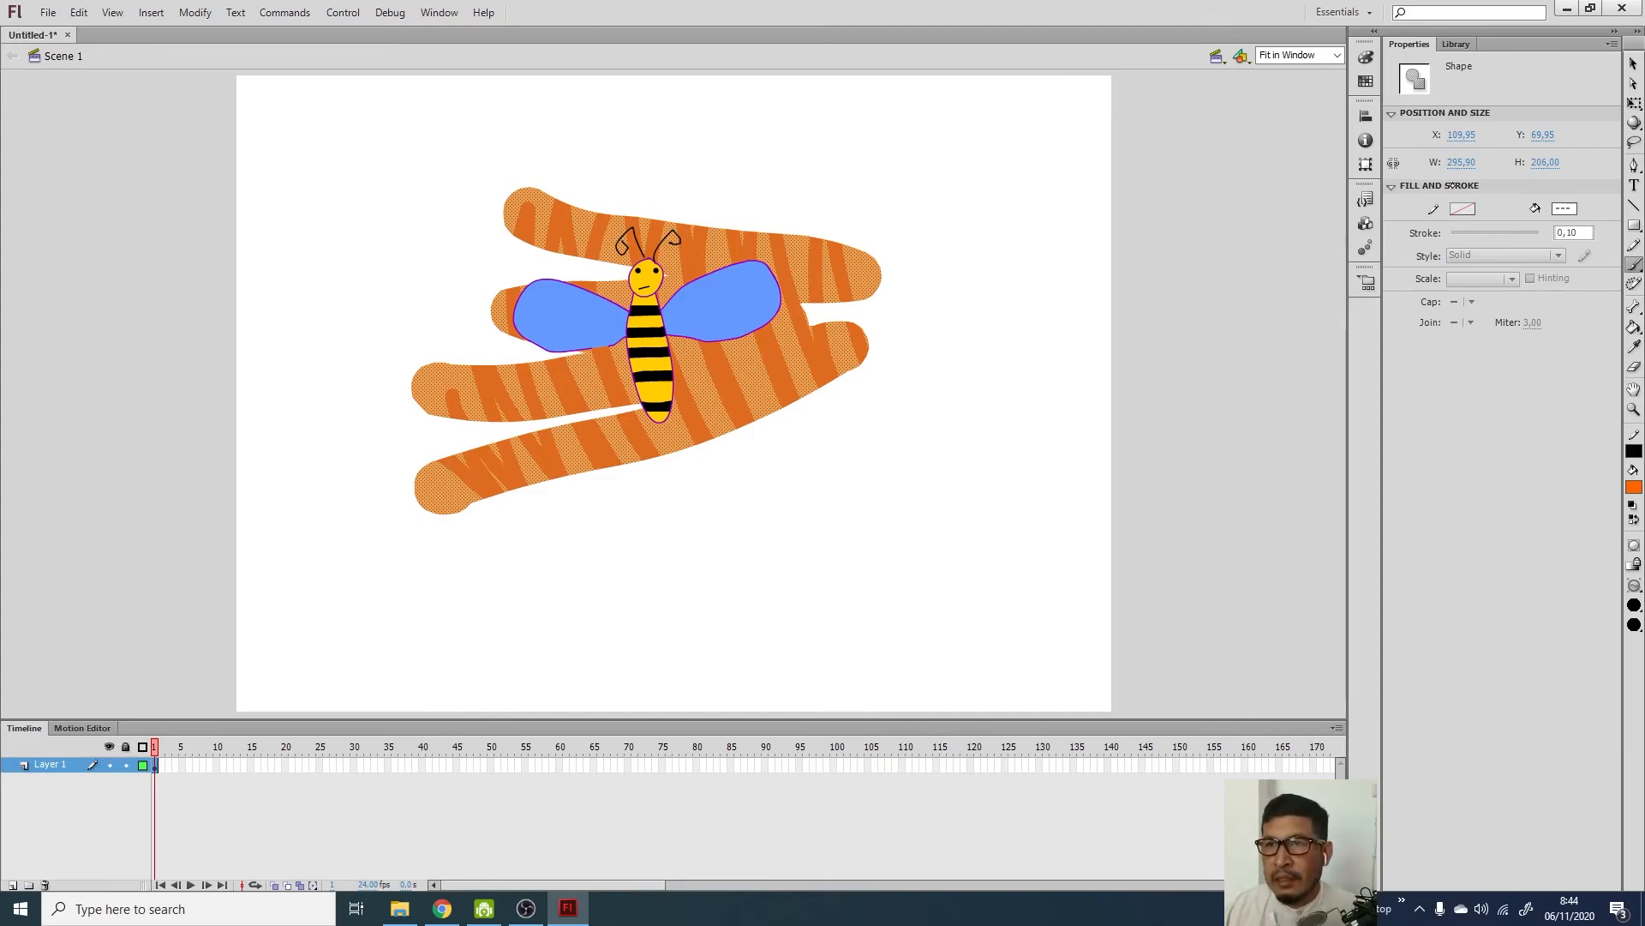
left_click(1633, 63)
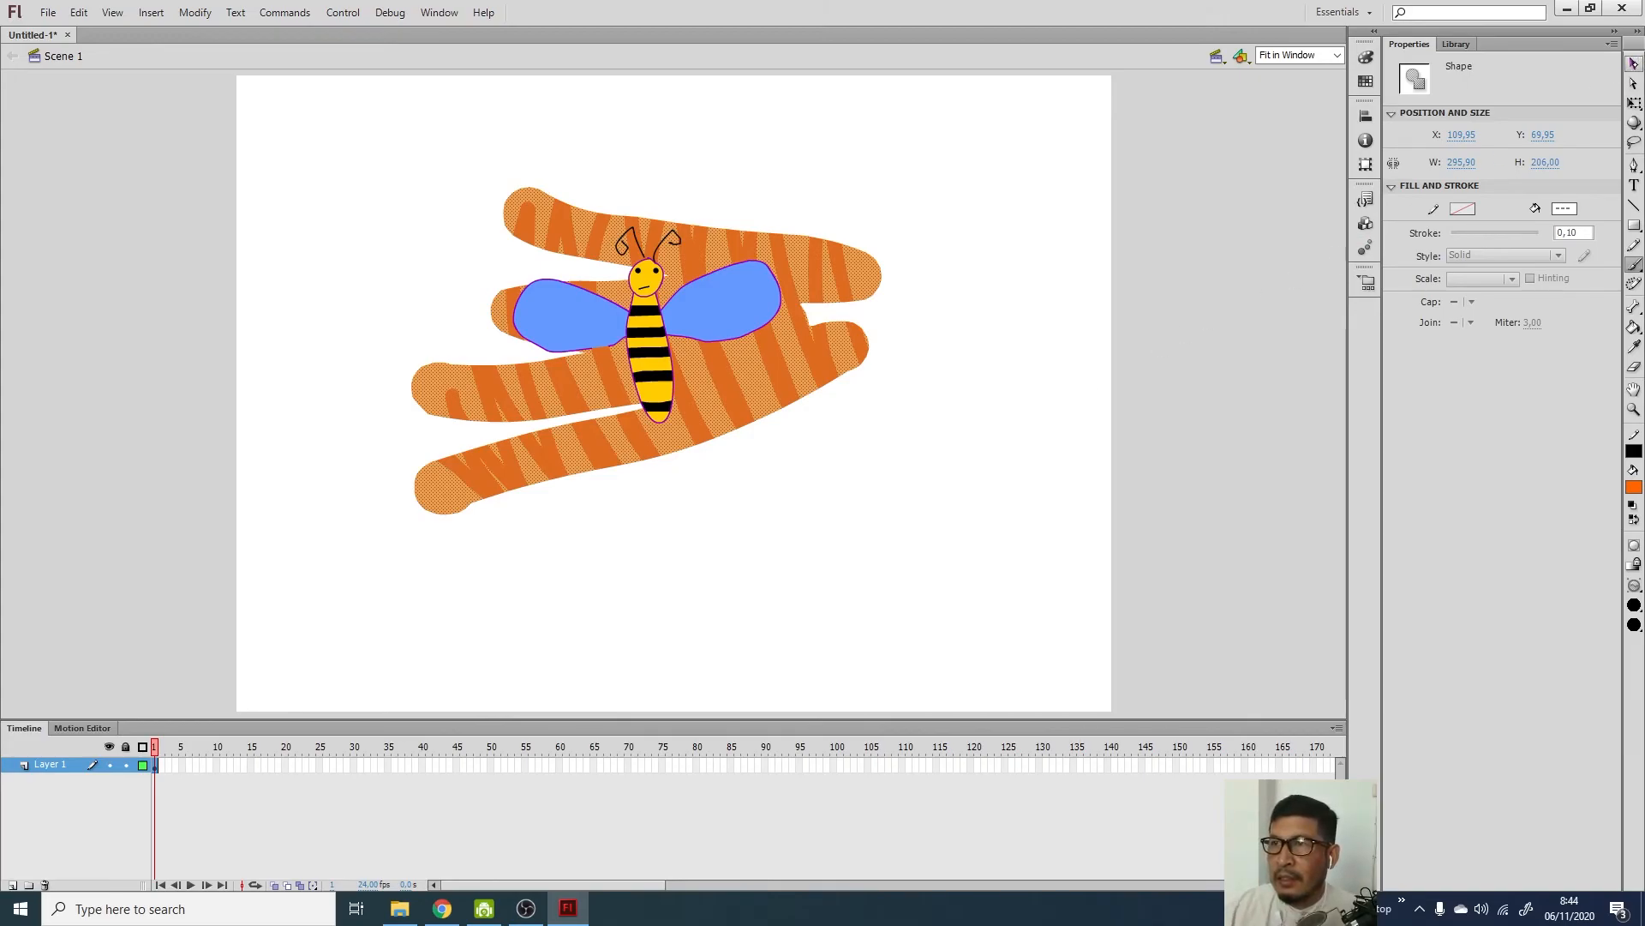
left_click(950, 379)
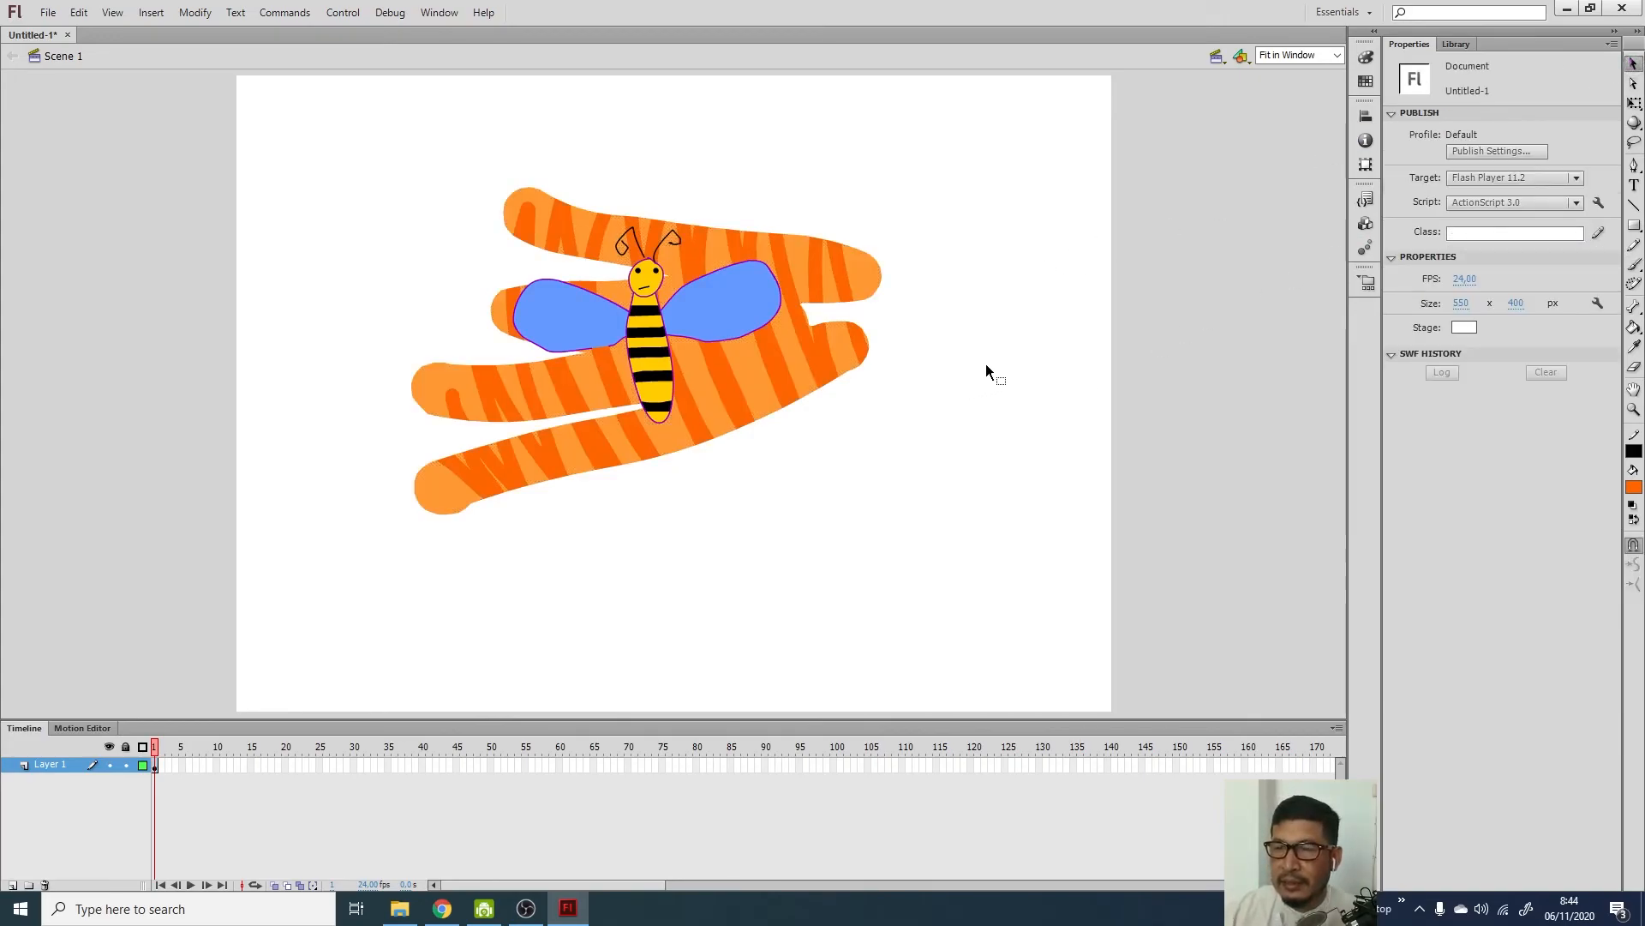
Set the brush to Paint Inside mode with a larger brush size
left_click(1634, 264)
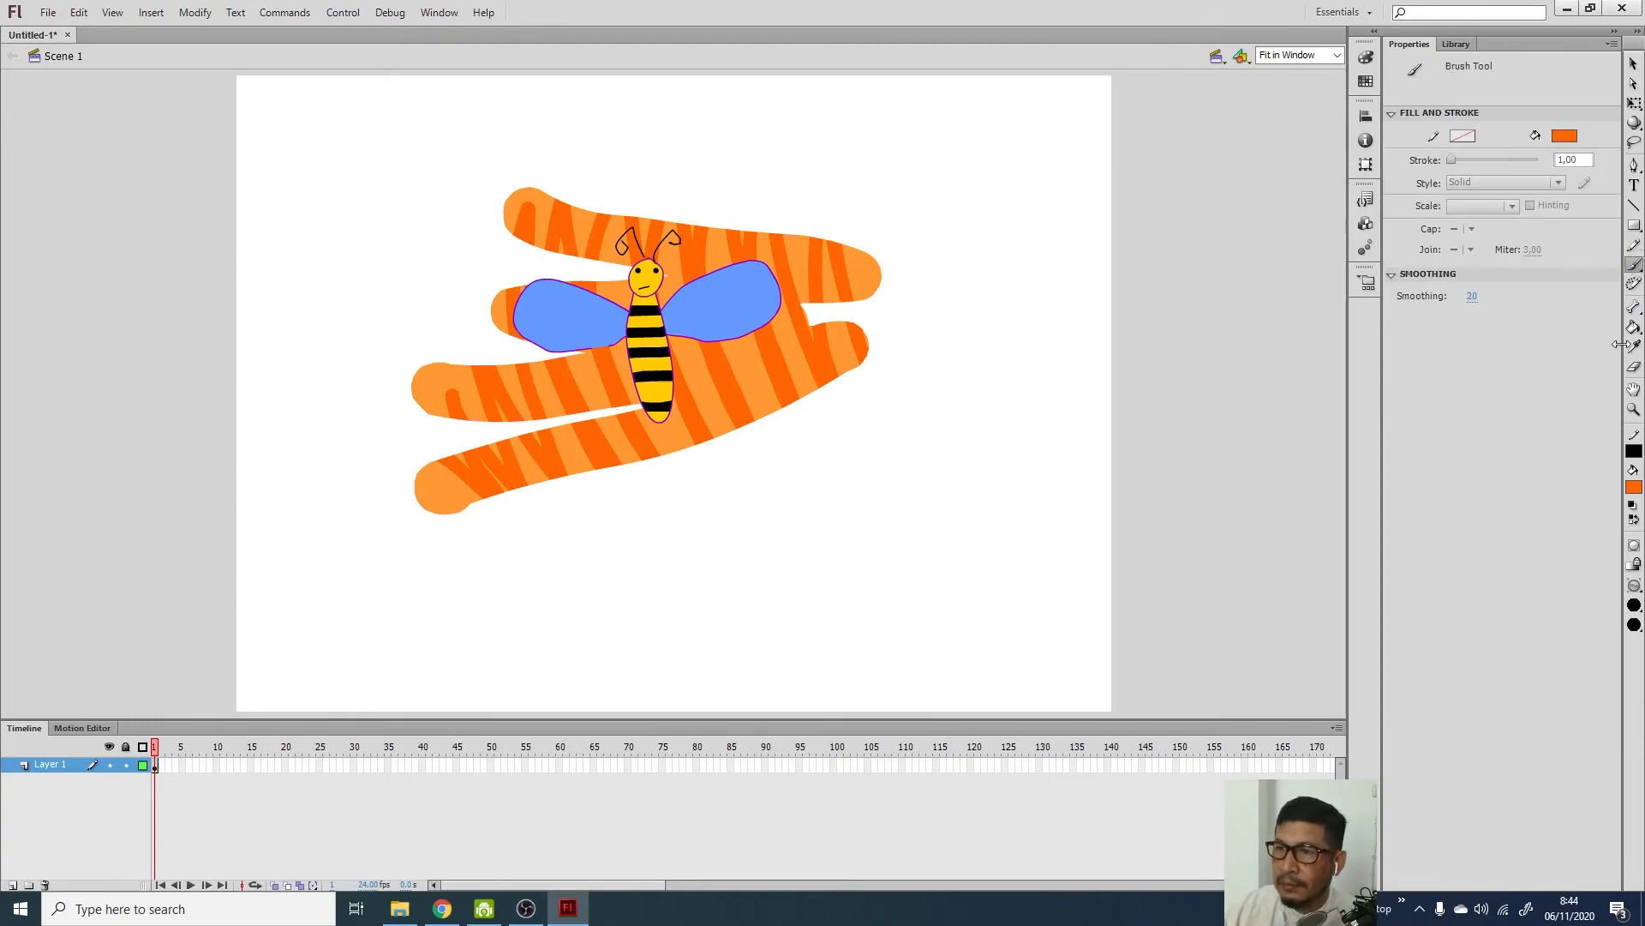
left_click(1635, 586)
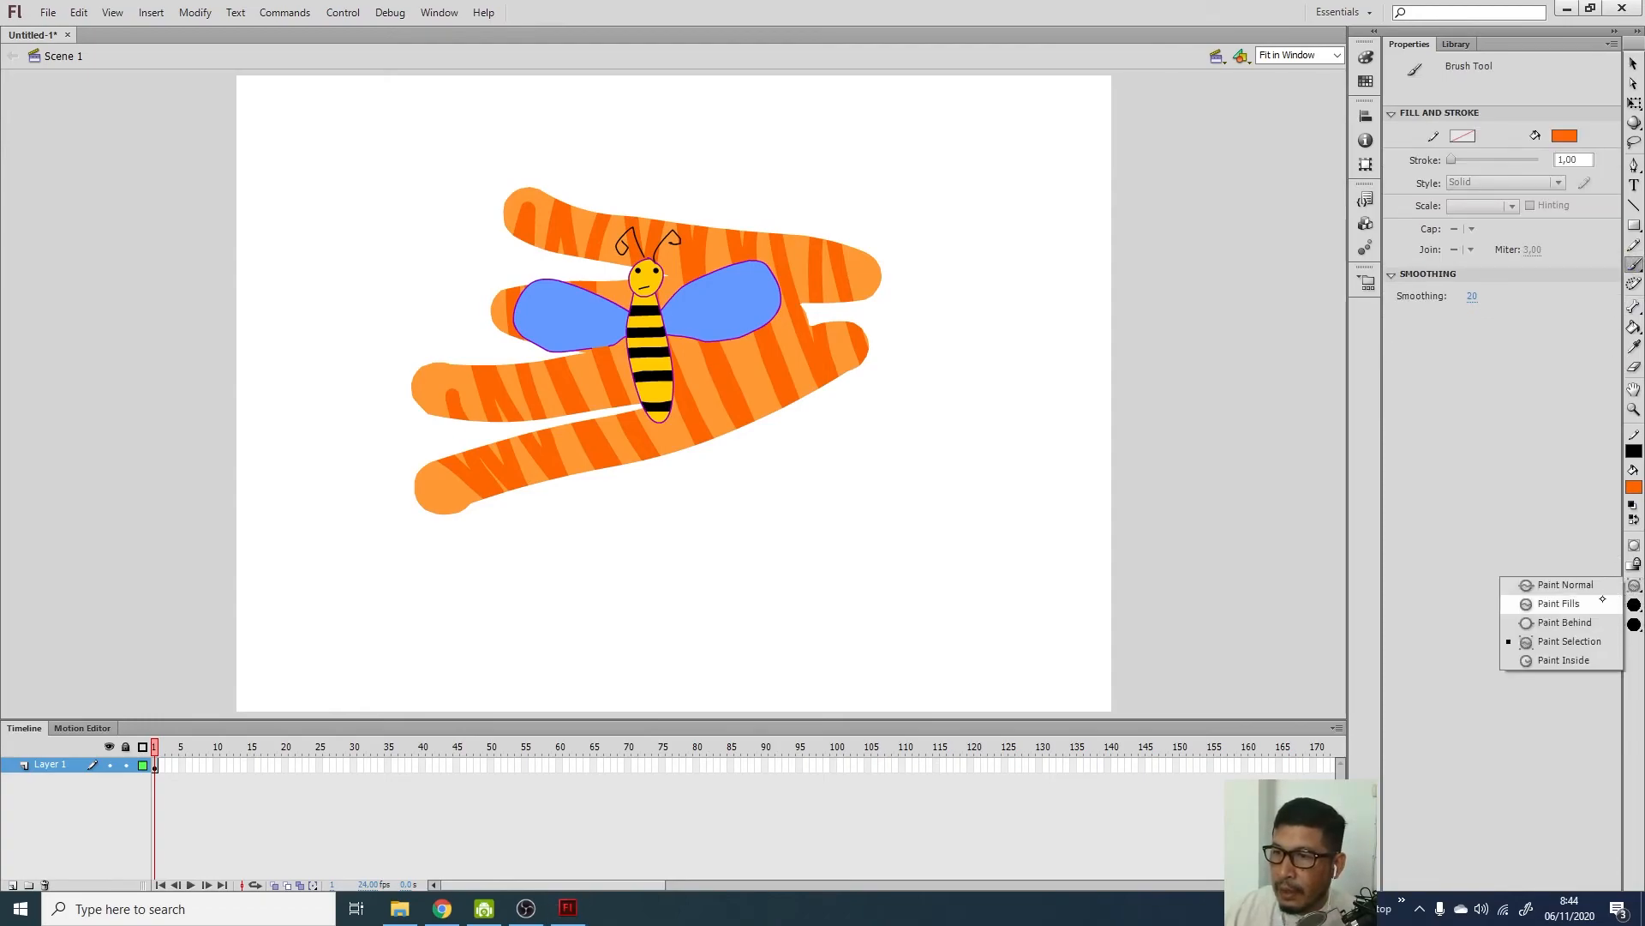
left_click(1575, 660)
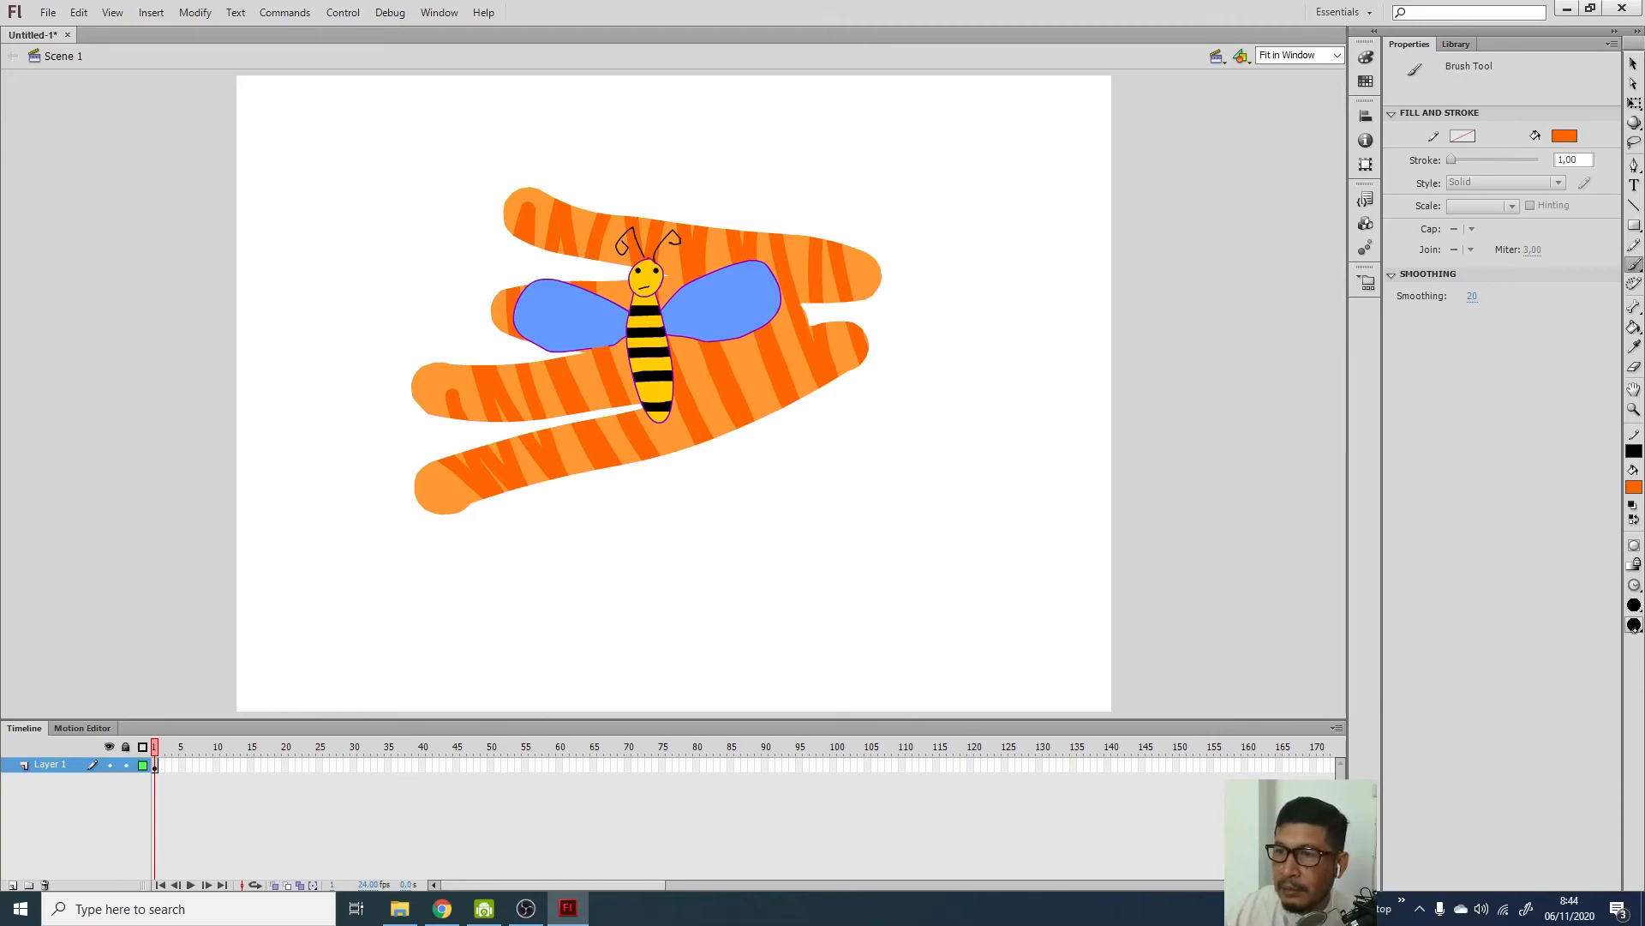
left_click(1634, 624)
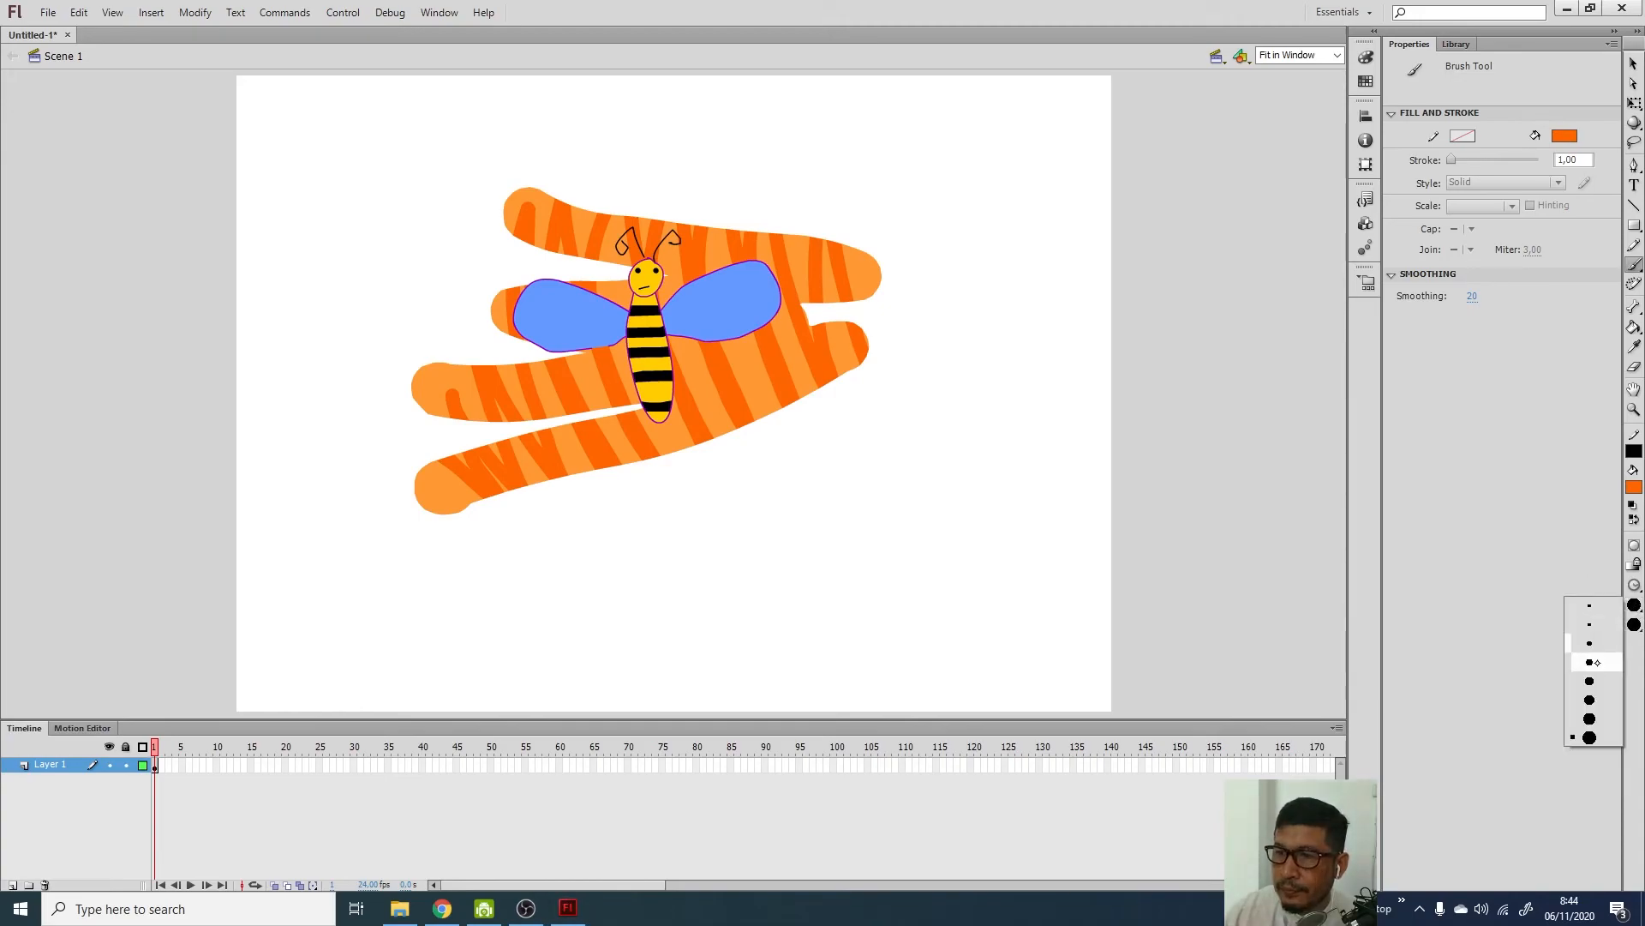
left_click(1591, 699)
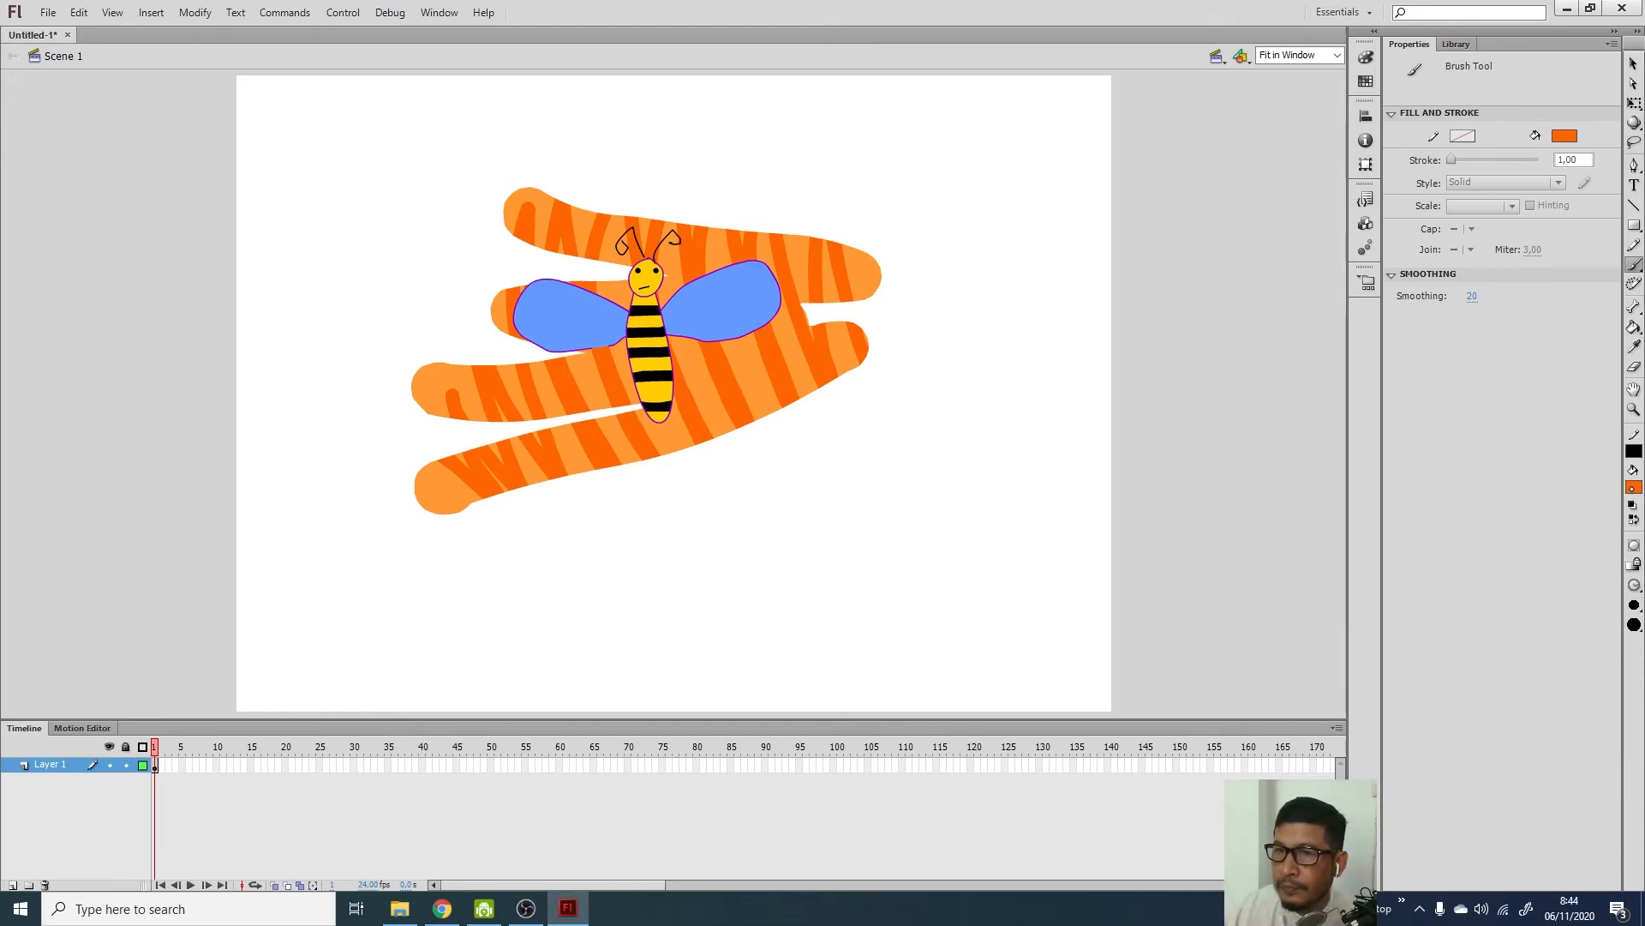
Choose a purple fill and paint a spiral on the right wing and the left wing
left_click(1635, 486)
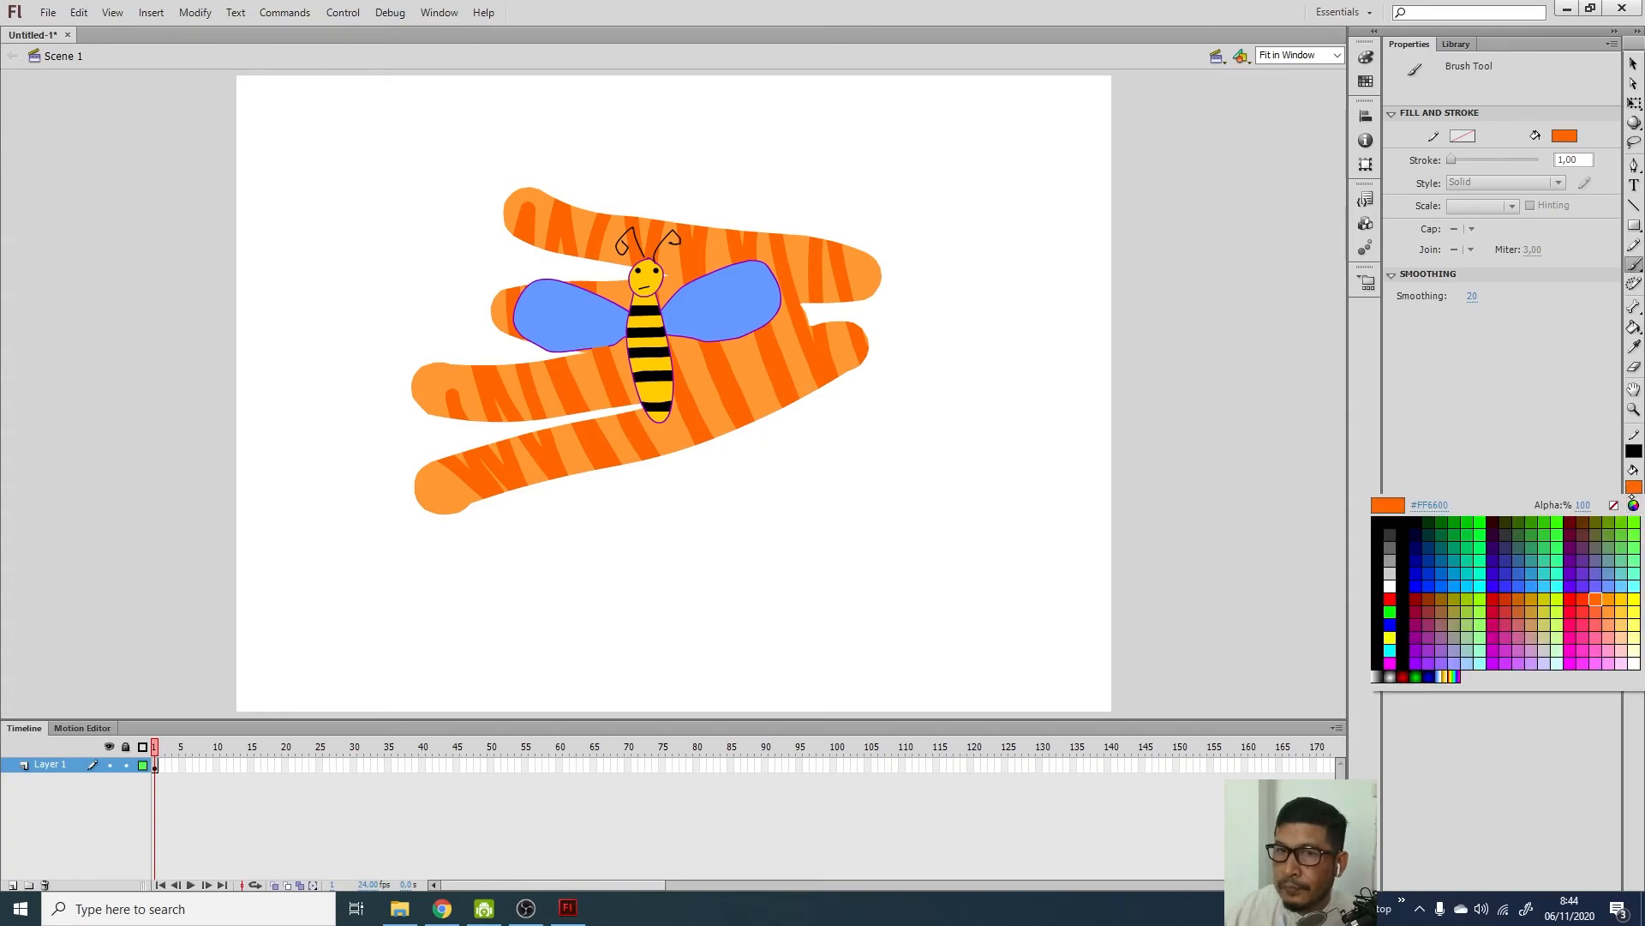
left_click(1582, 584)
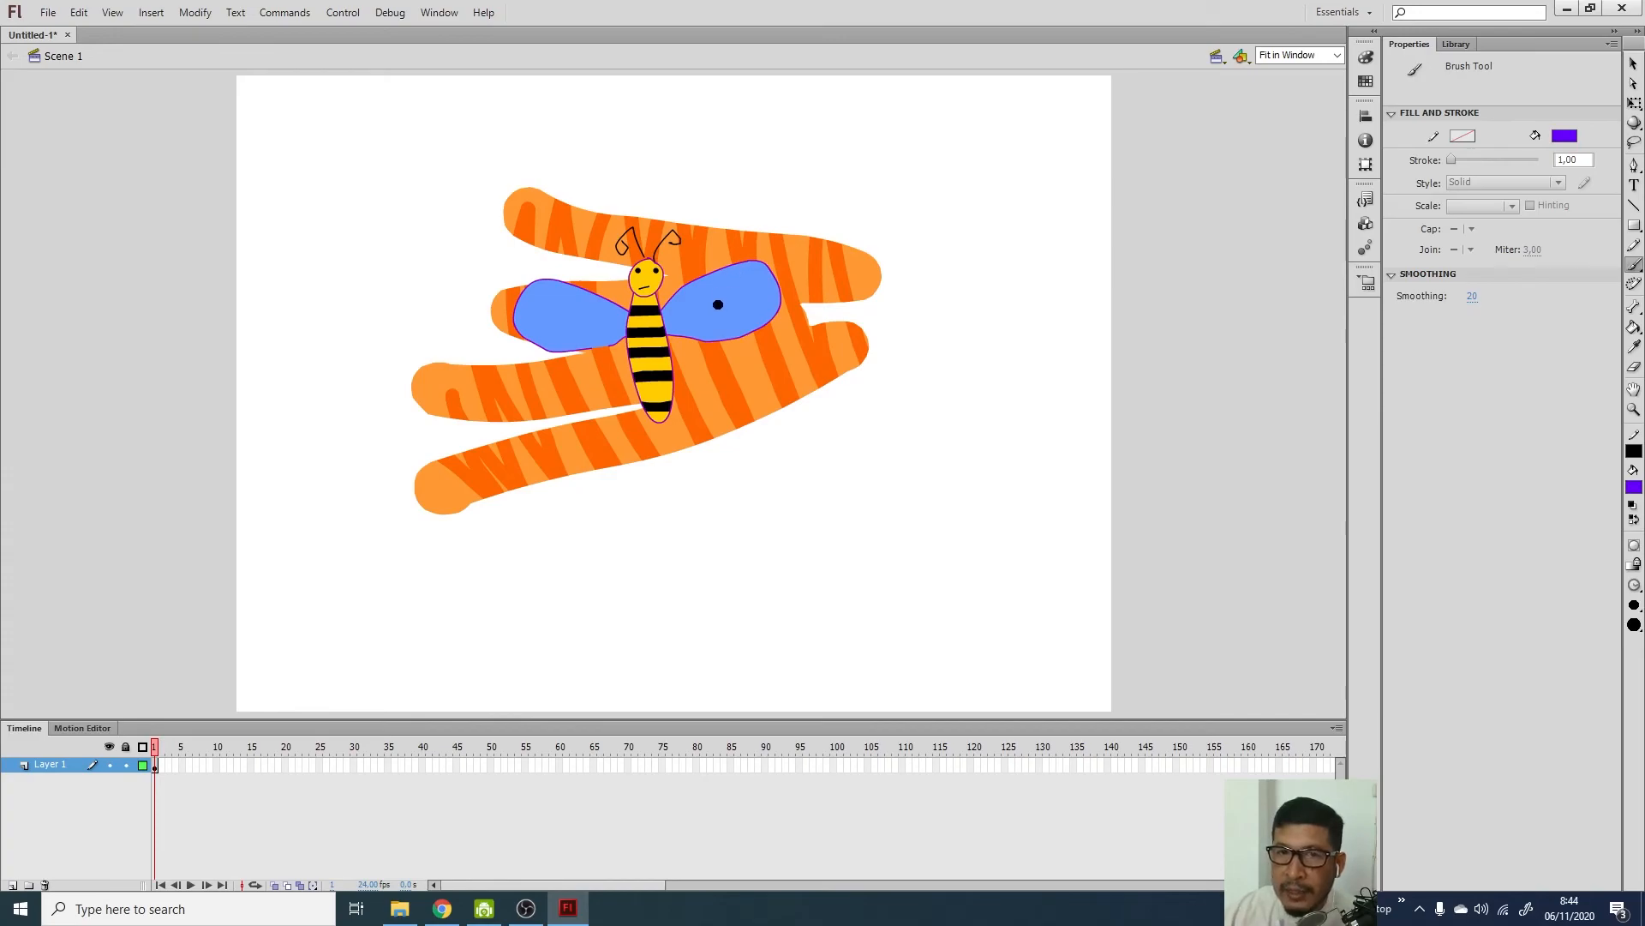
mouse_move(721, 301)
left_mouse_down()
mouse_move(731, 315)
mouse_move(735, 282)
mouse_move(699, 301)
mouse_move(718, 330)
mouse_move(756, 293)
mouse_move(720, 266)
mouse_move(681, 317)
mouse_move(753, 343)
mouse_move(769, 279)
mouse_move(713, 257)
mouse_move(668, 324)
mouse_move(684, 363)
left_mouse_up()
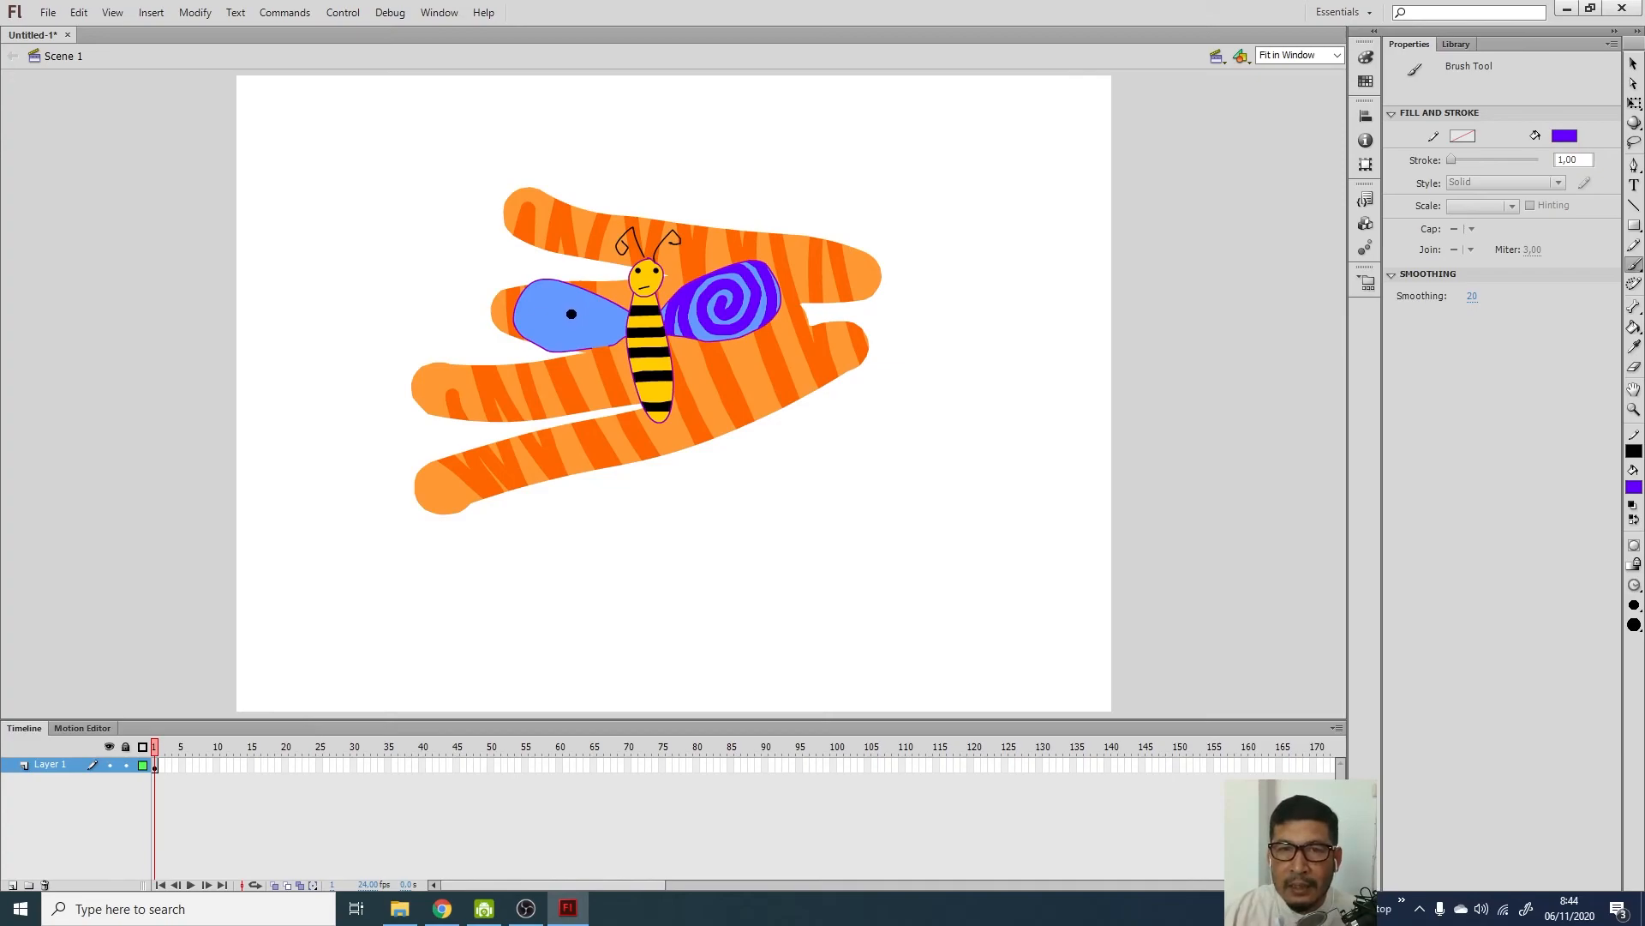
mouse_move(569, 313)
left_mouse_down()
mouse_move(567, 278)
mouse_move(532, 303)
mouse_move(547, 344)
mouse_move(590, 337)
mouse_move(615, 293)
mouse_move(579, 262)
mouse_move(536, 272)
mouse_move(518, 303)
mouse_move(534, 342)
mouse_move(575, 348)
mouse_move(630, 298)
left_mouse_up()
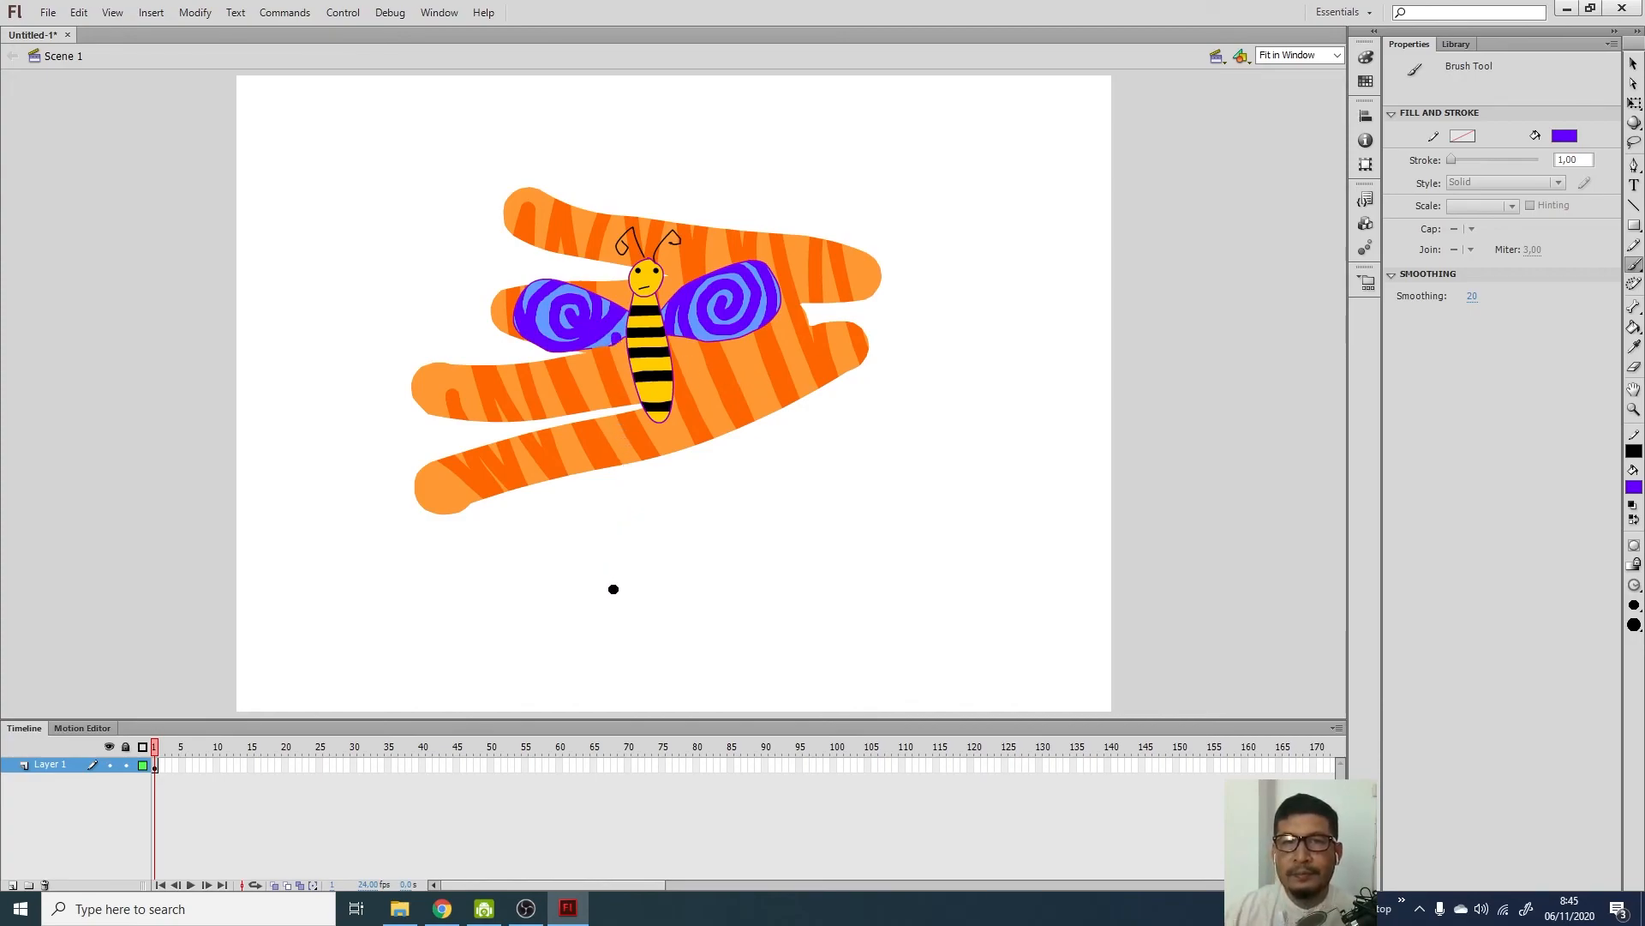
left_click(1636, 584)
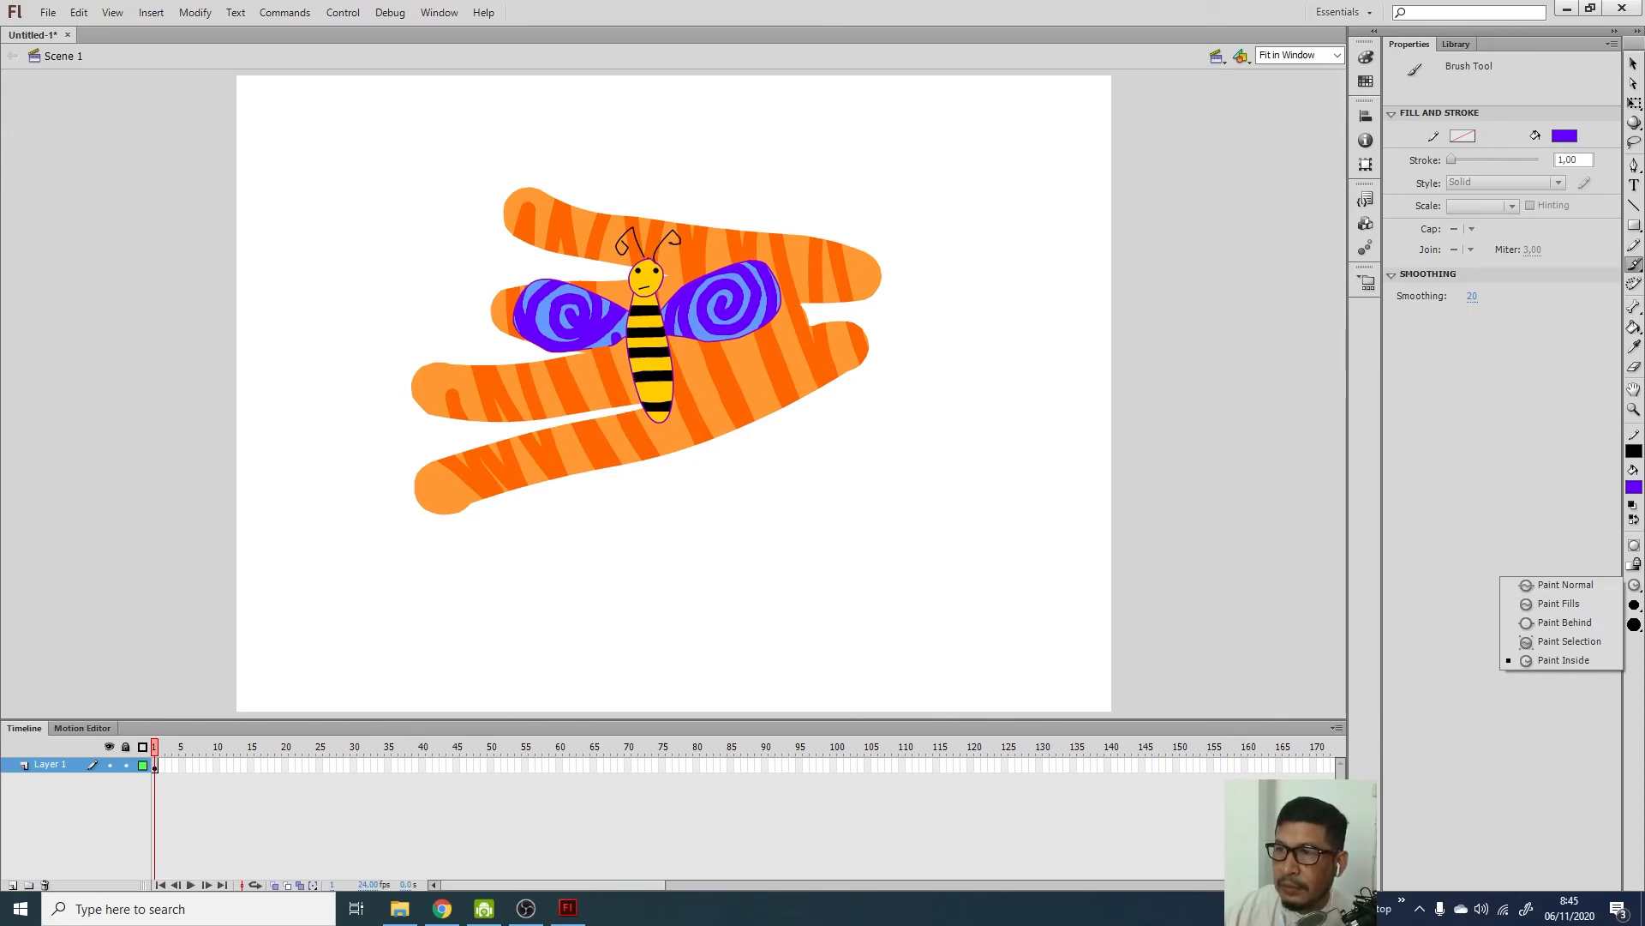
Spray a ring of black dots around the bee with the Spray Brush, then select the dot group
left_click(1563, 660)
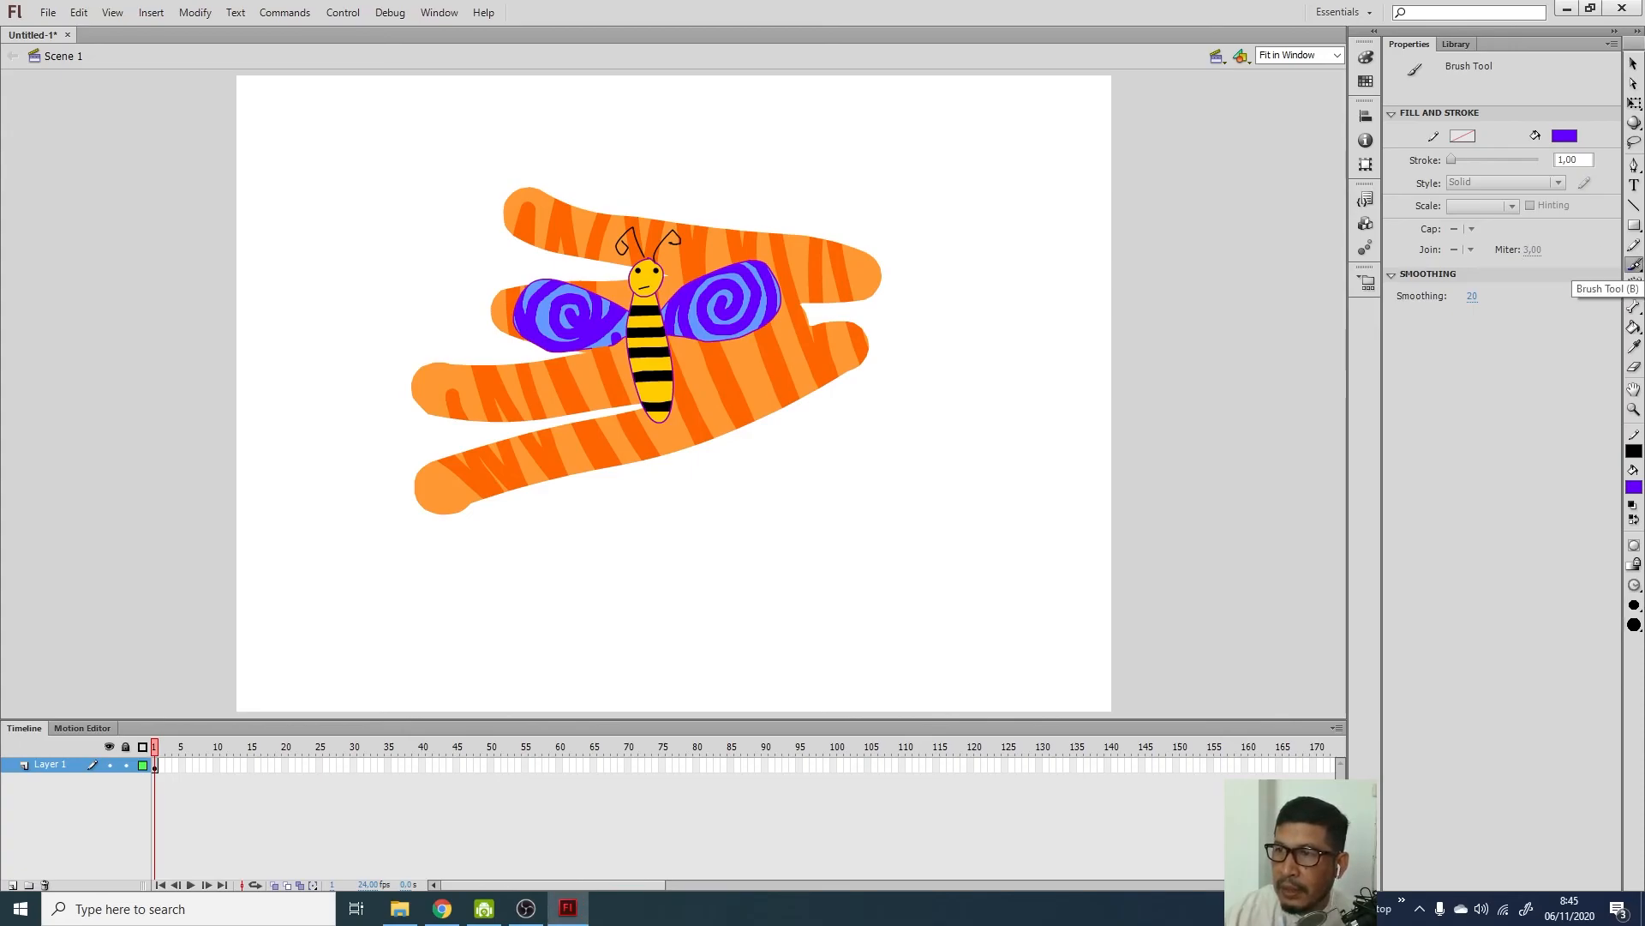
left_click(1635, 266)
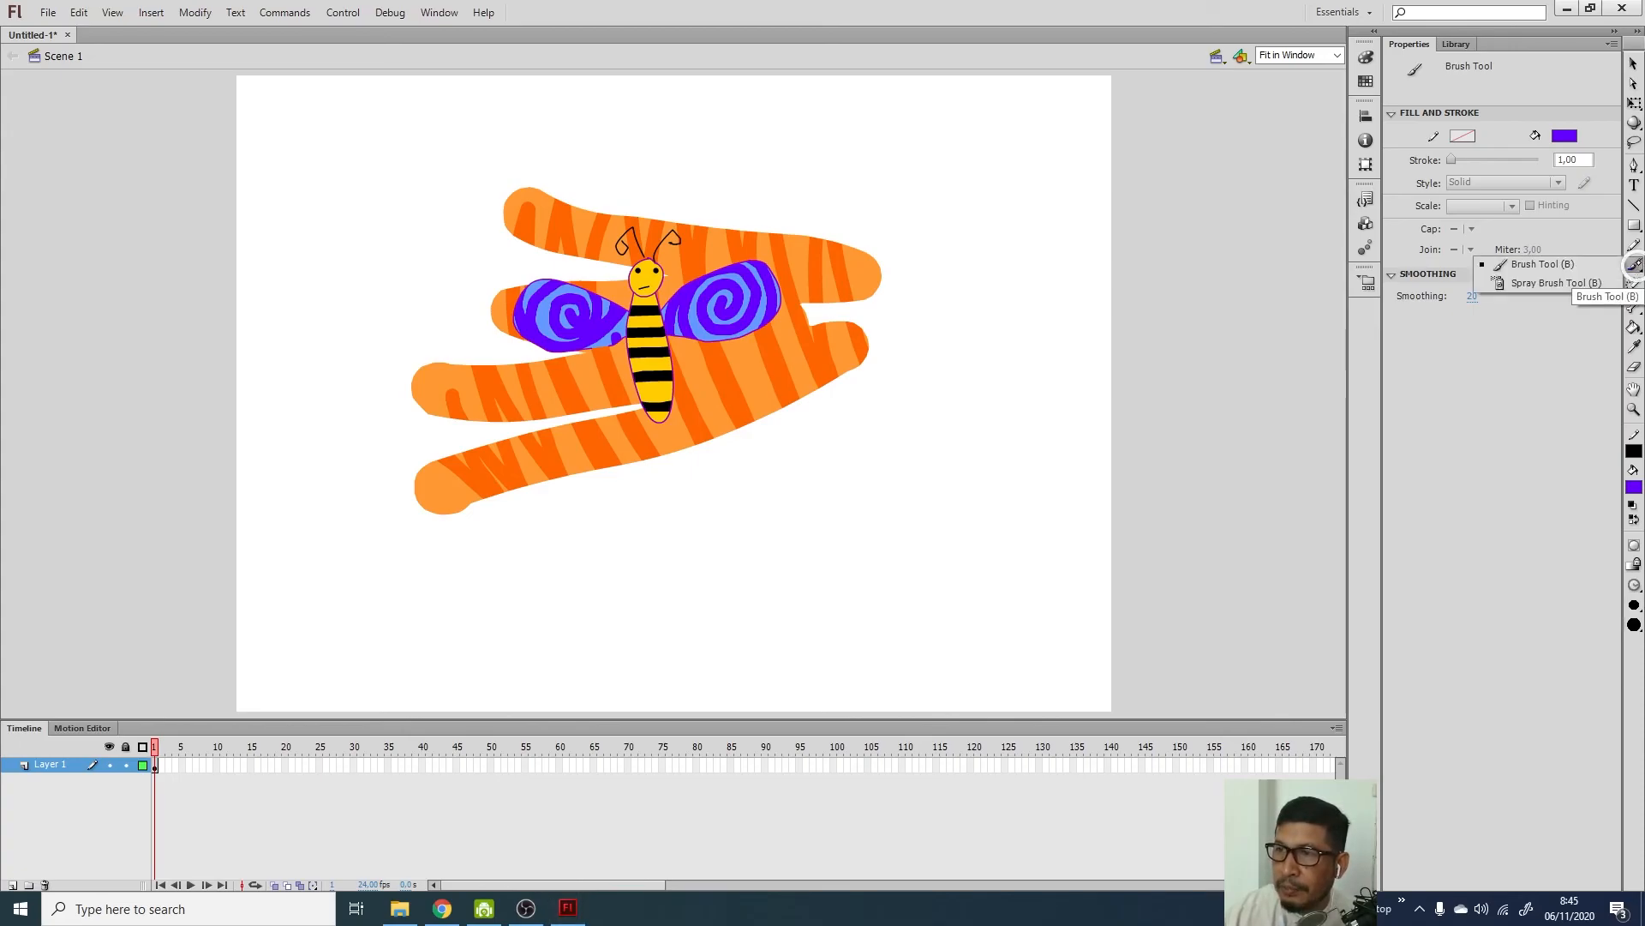
left_click(1556, 288)
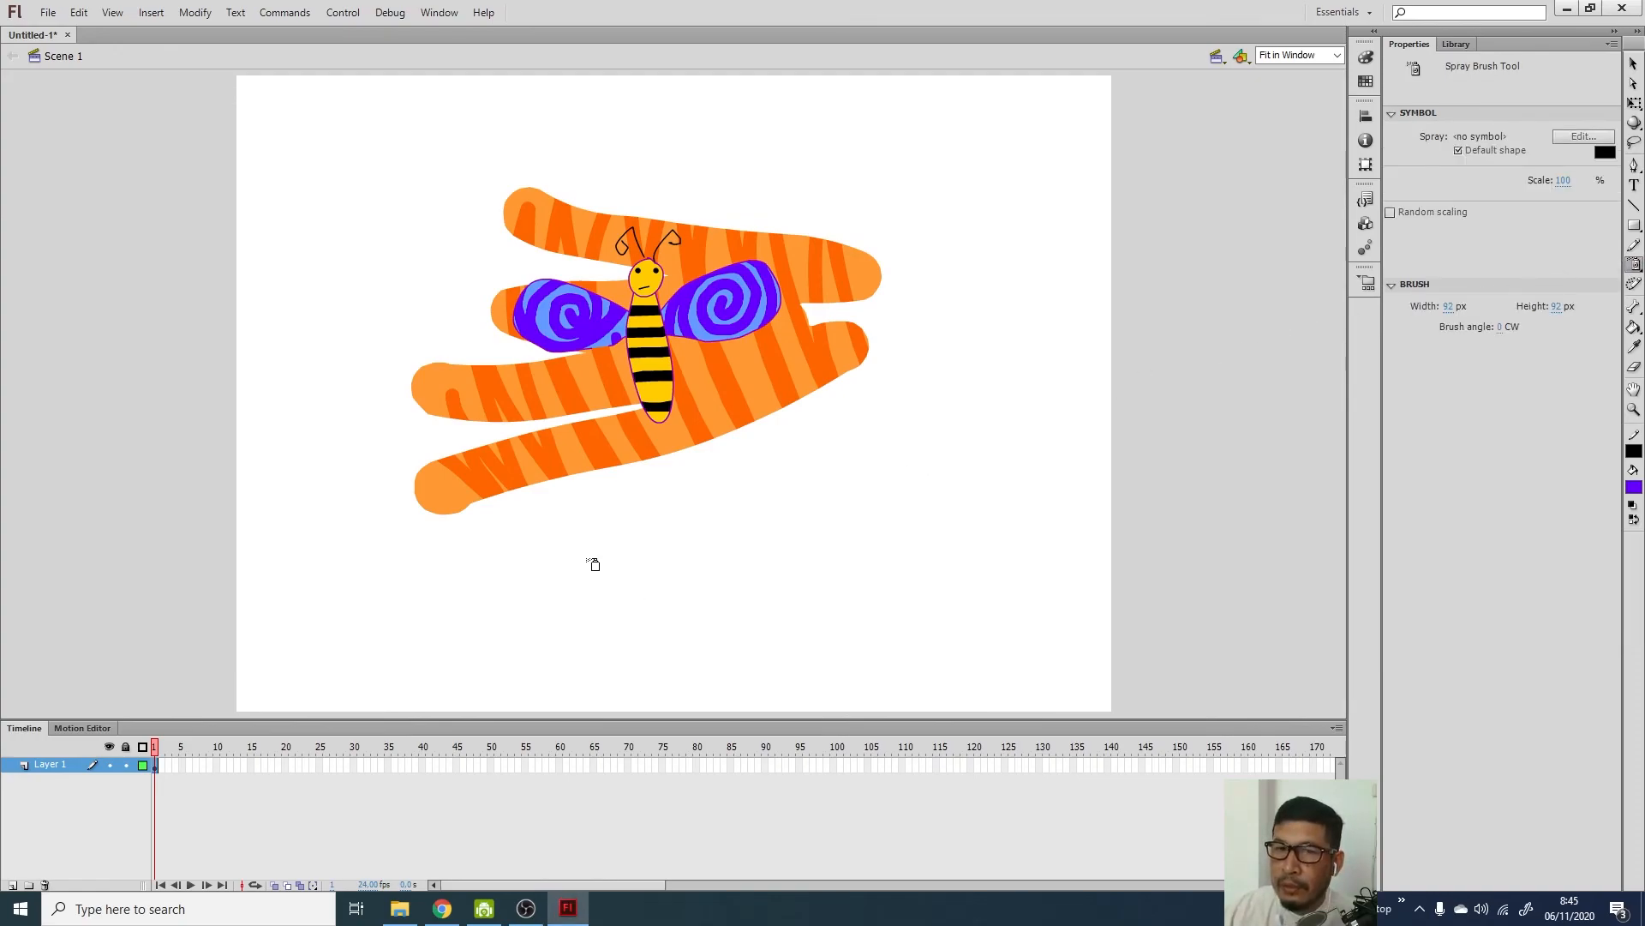
mouse_move(594, 558)
left_mouse_down()
mouse_move(831, 492)
mouse_move(931, 435)
mouse_move(981, 350)
mouse_move(980, 281)
mouse_move(941, 228)
mouse_move(811, 182)
mouse_move(486, 159)
mouse_move(399, 194)
mouse_move(362, 271)
mouse_move(345, 382)
mouse_move(405, 482)
mouse_move(474, 547)
mouse_move(571, 586)
mouse_move(725, 566)
left_mouse_up()
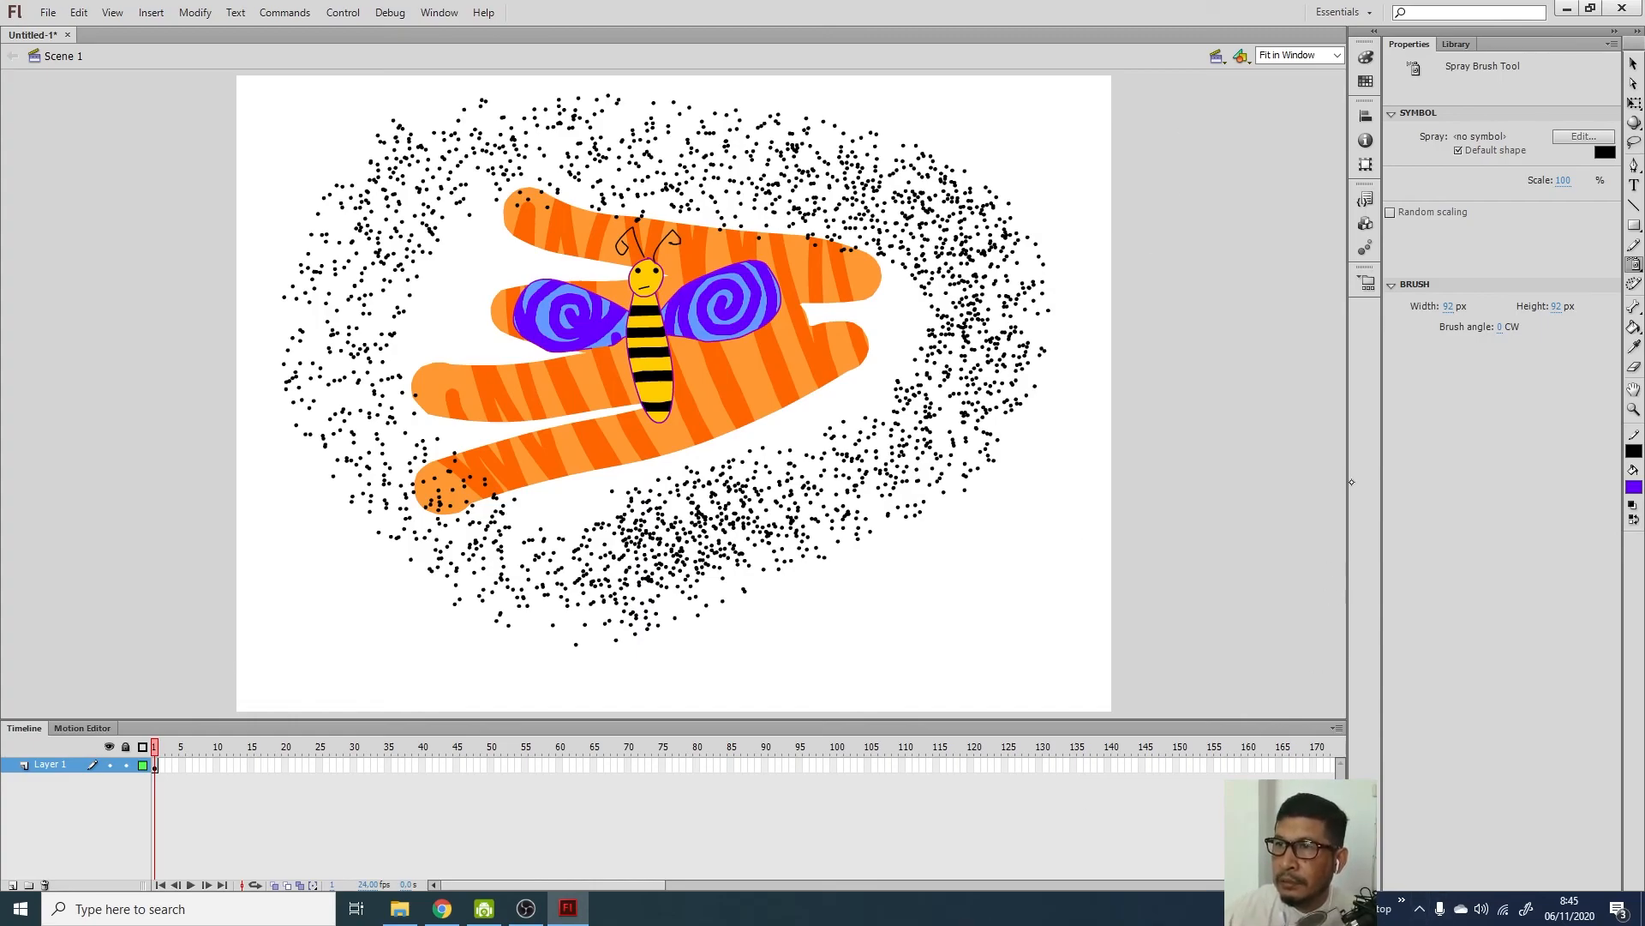
left_click(1634, 64)
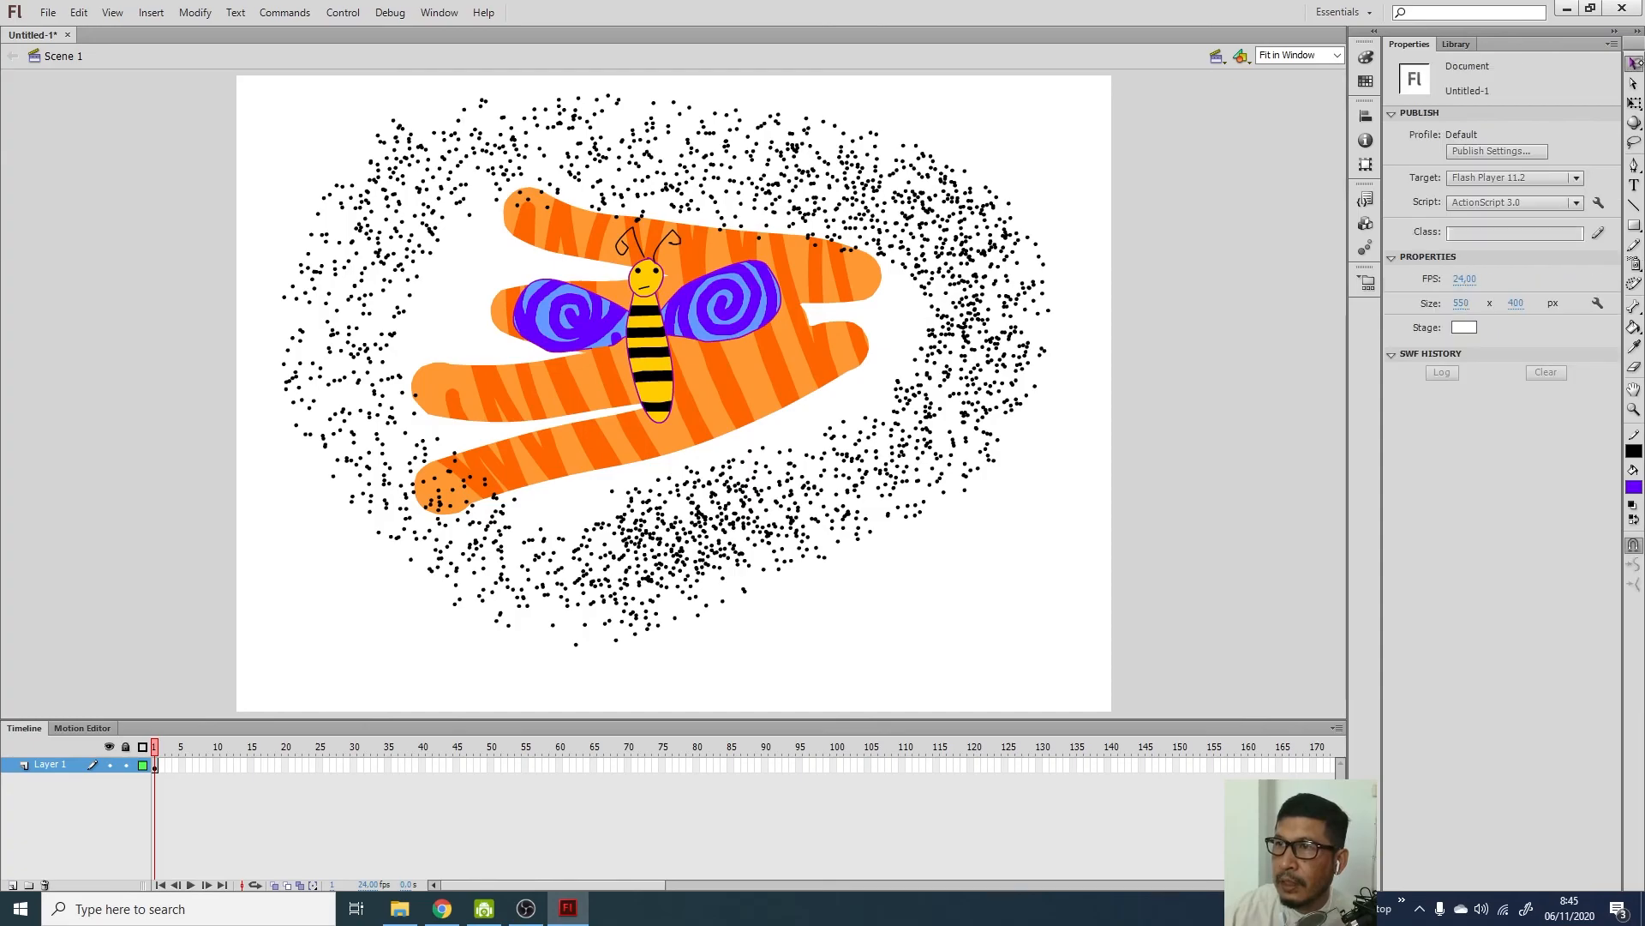
left_click(929, 199)
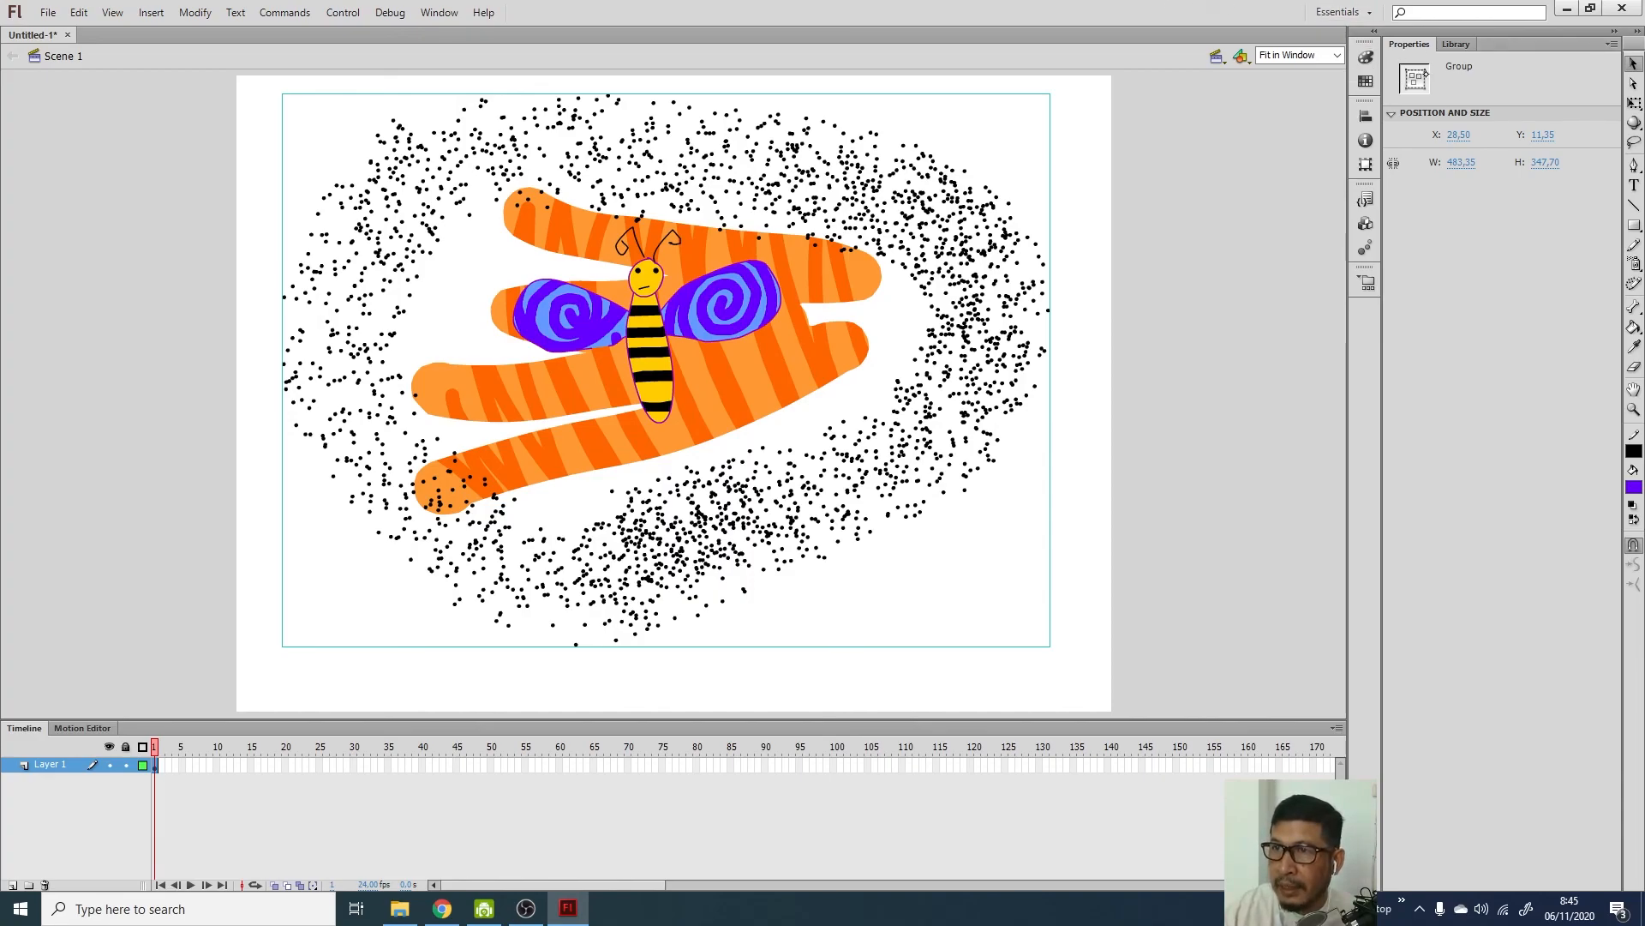
Inside the spray dot group, marquee-select the top dots and fill them blue #3333FF
double_click(872, 221)
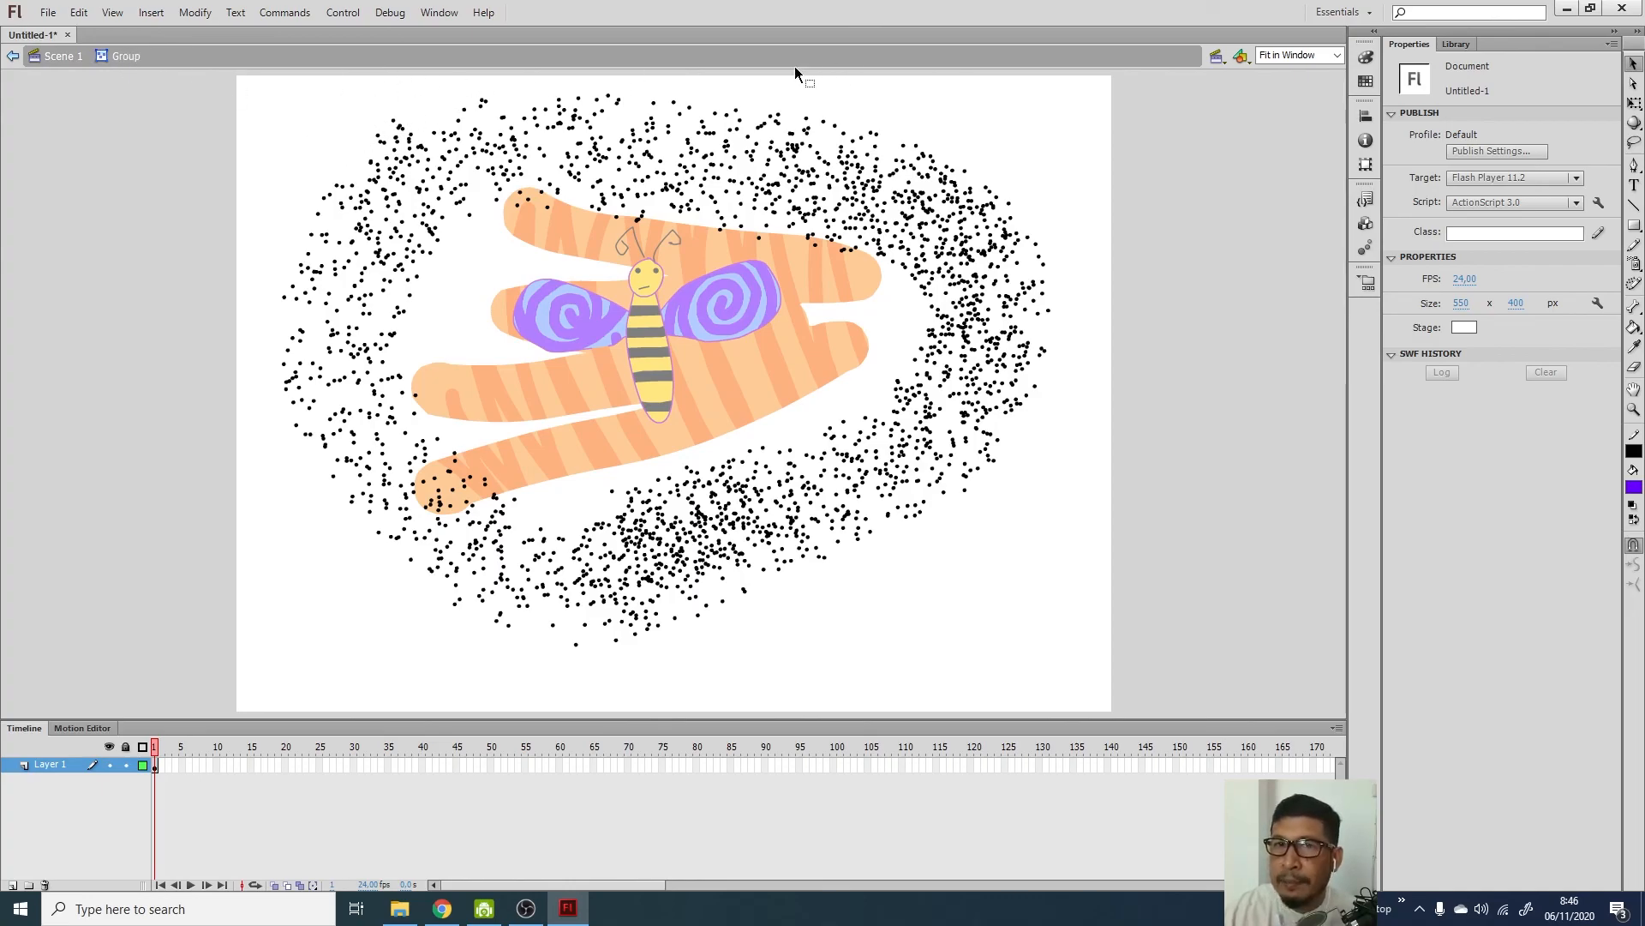
left_click(772, 120)
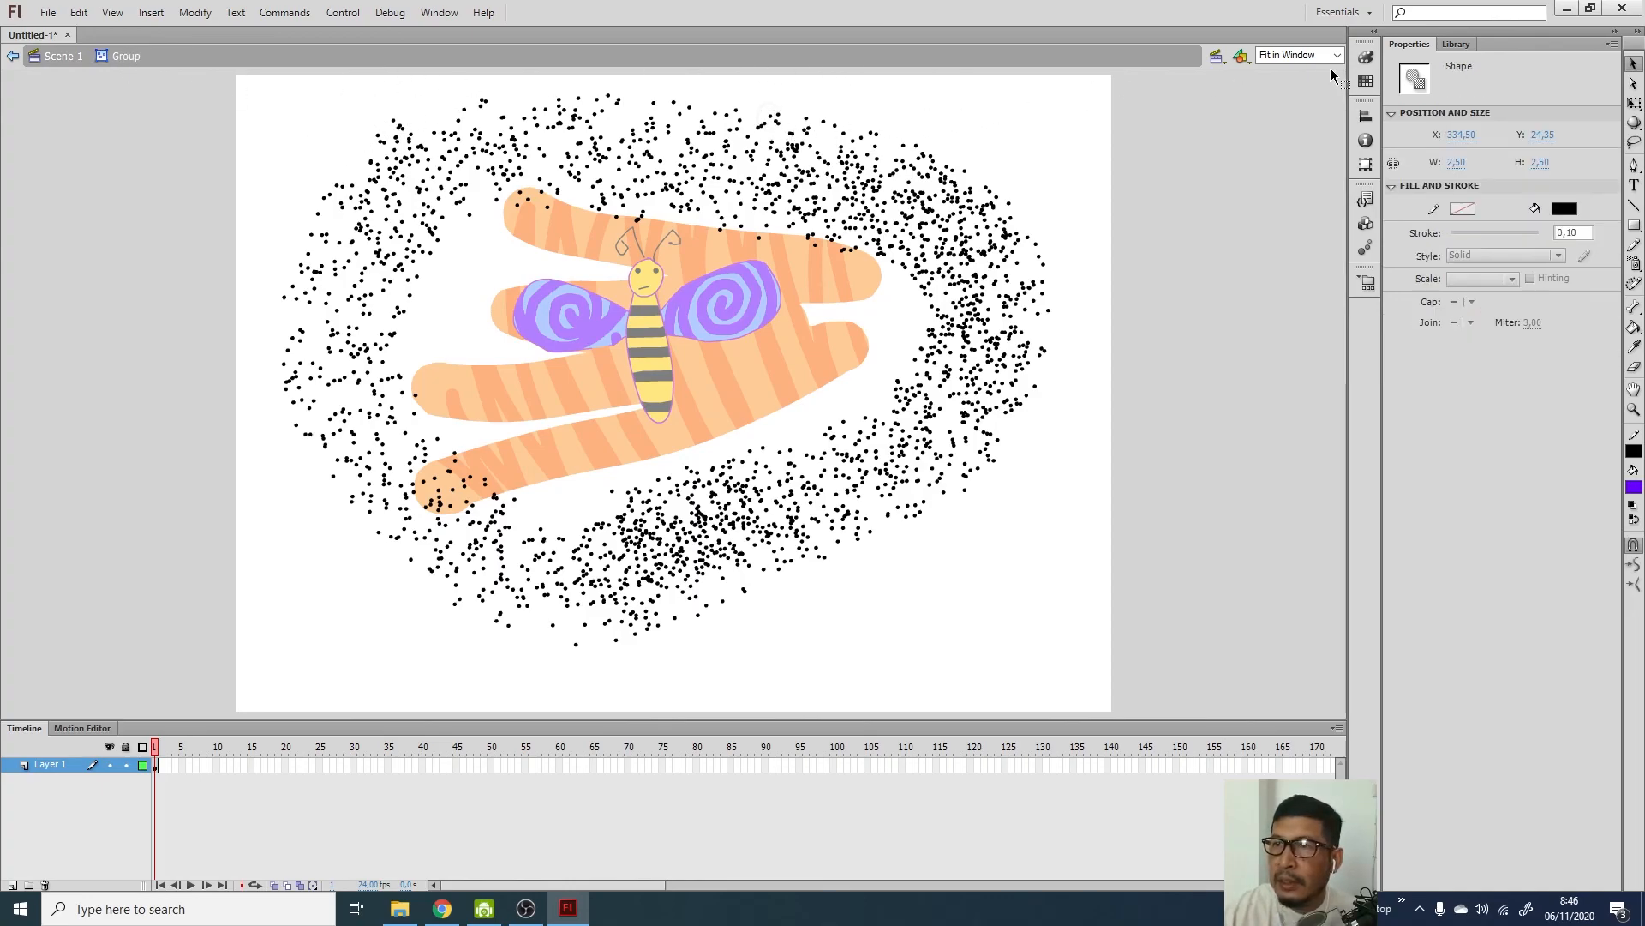
left_click(254, 89)
mouse_move(338, 91)
left_mouse_down()
mouse_move(573, 69)
mouse_move(982, 100)
mouse_move(1096, 228)
left_mouse_up()
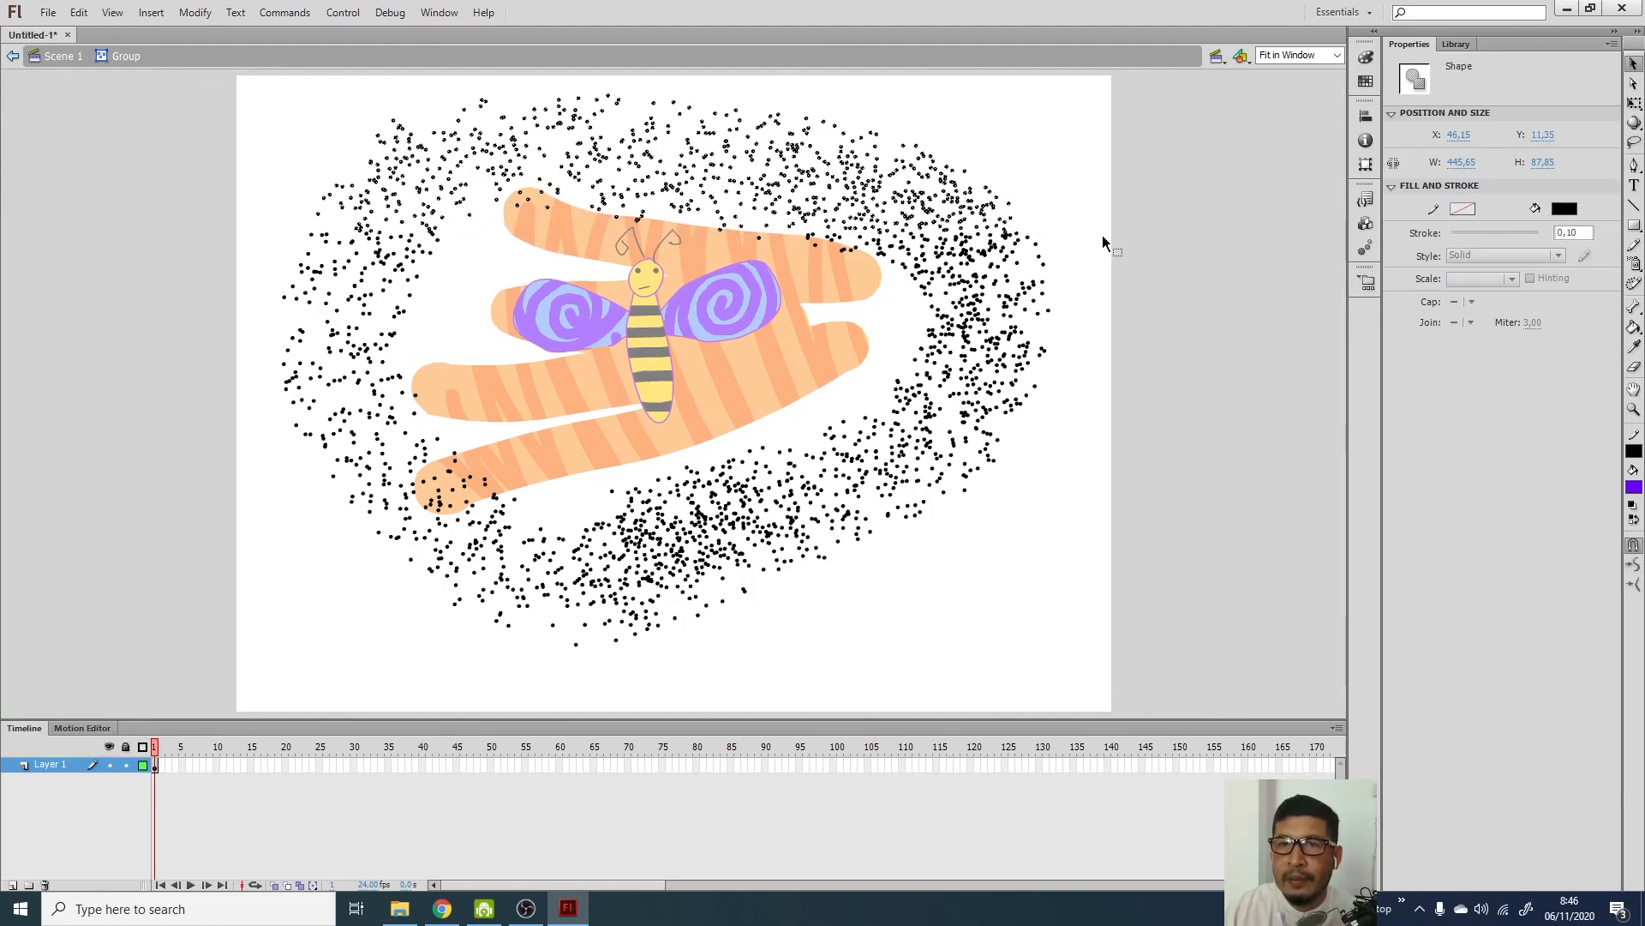
left_click(1561, 210)
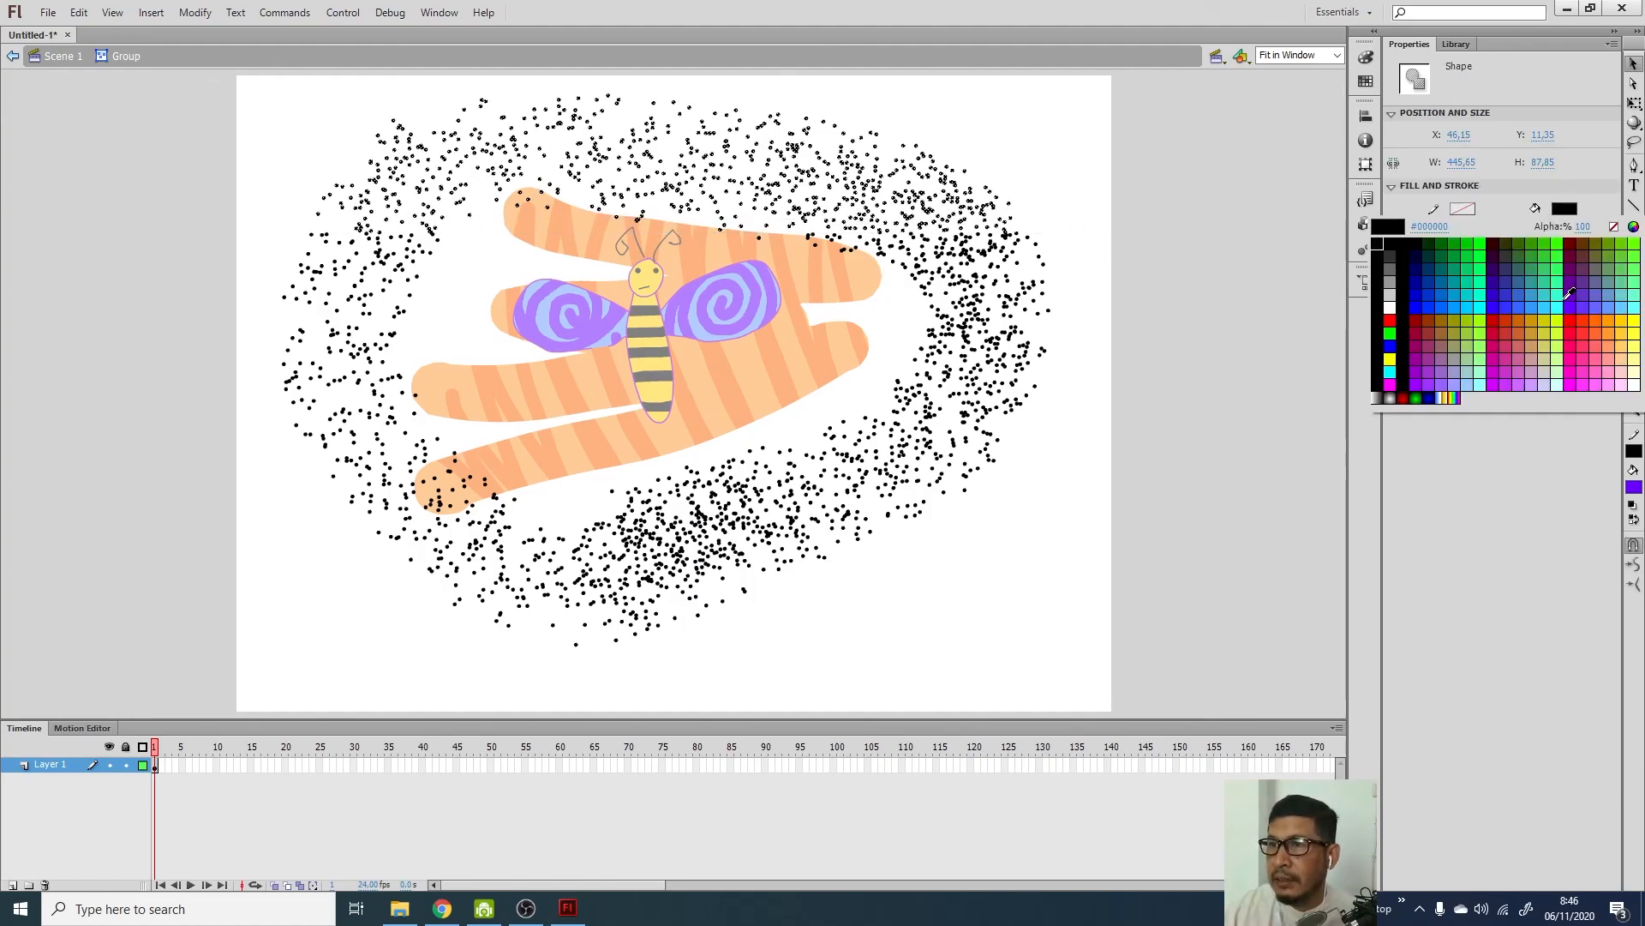
left_click(1513, 301)
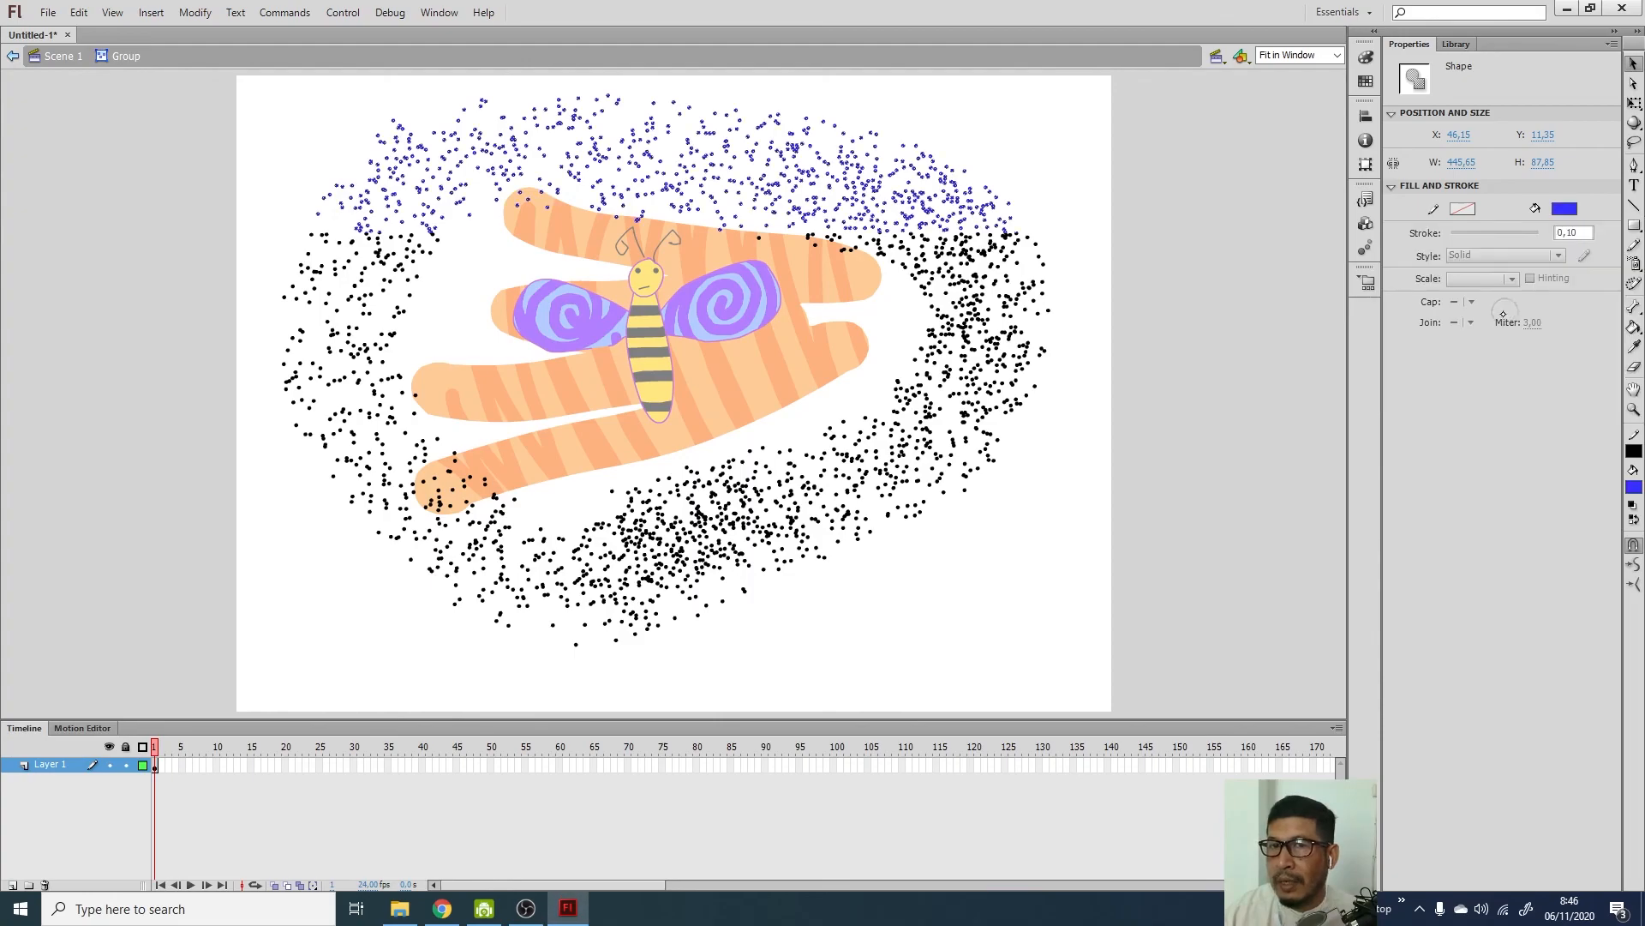
left_click(1145, 442)
Select the lower dots, fill them blue #3300FF, and return to Scene 1
left_click_drag(1179, 552, 302, 715)
left_click_drag(234, 475, 1178, 690)
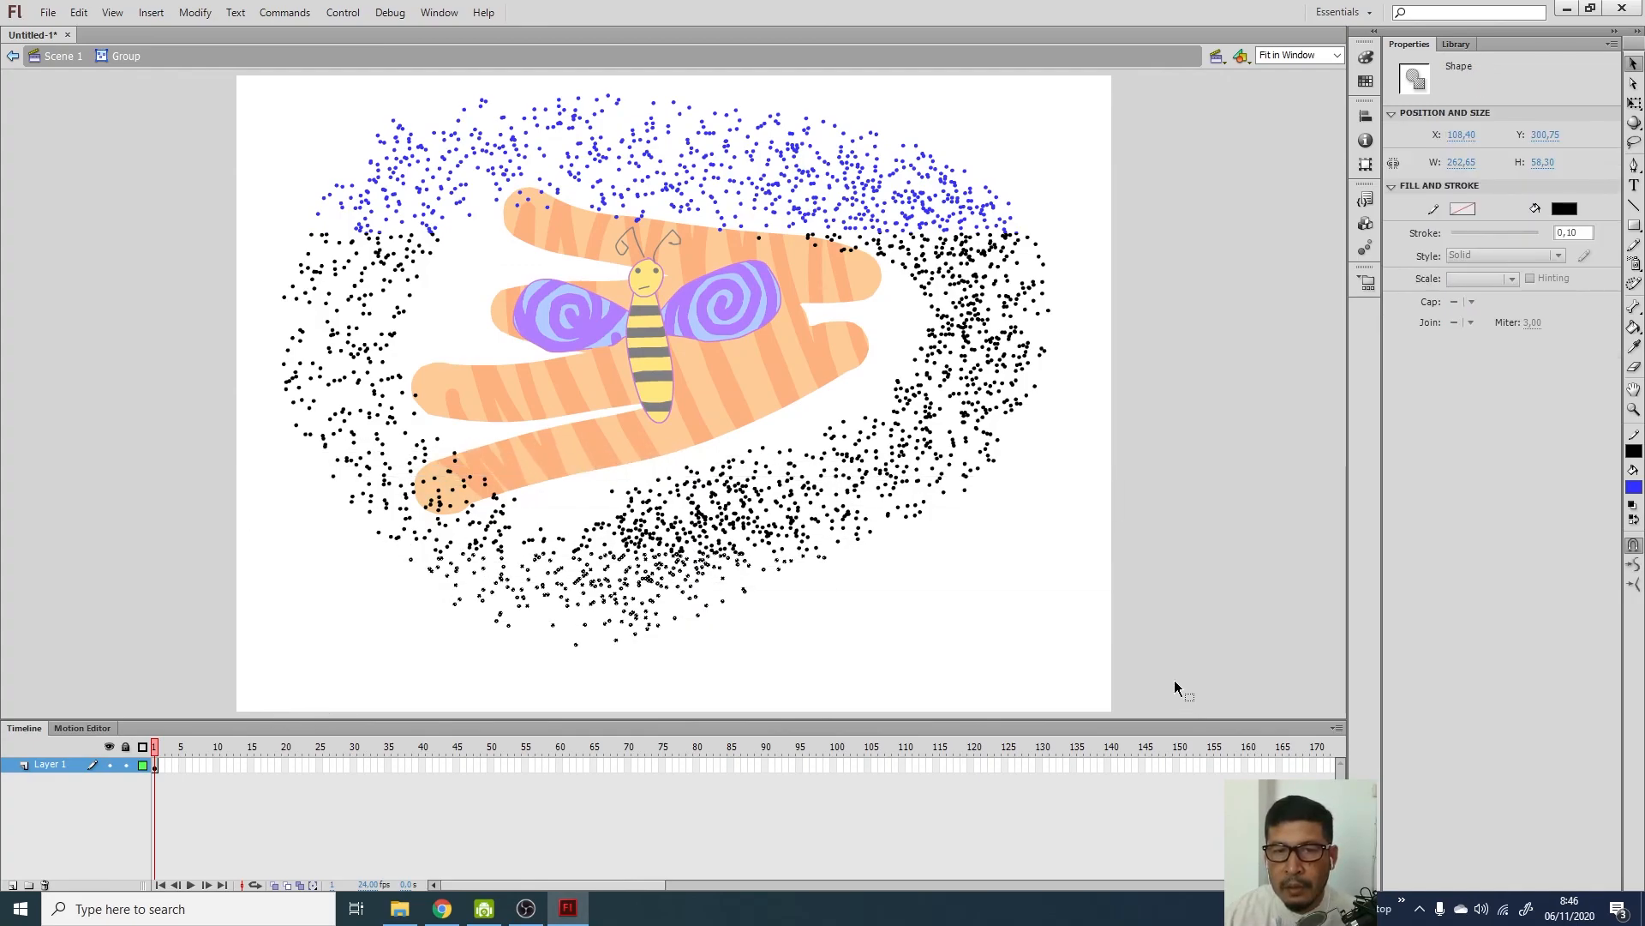
left_click(1566, 208)
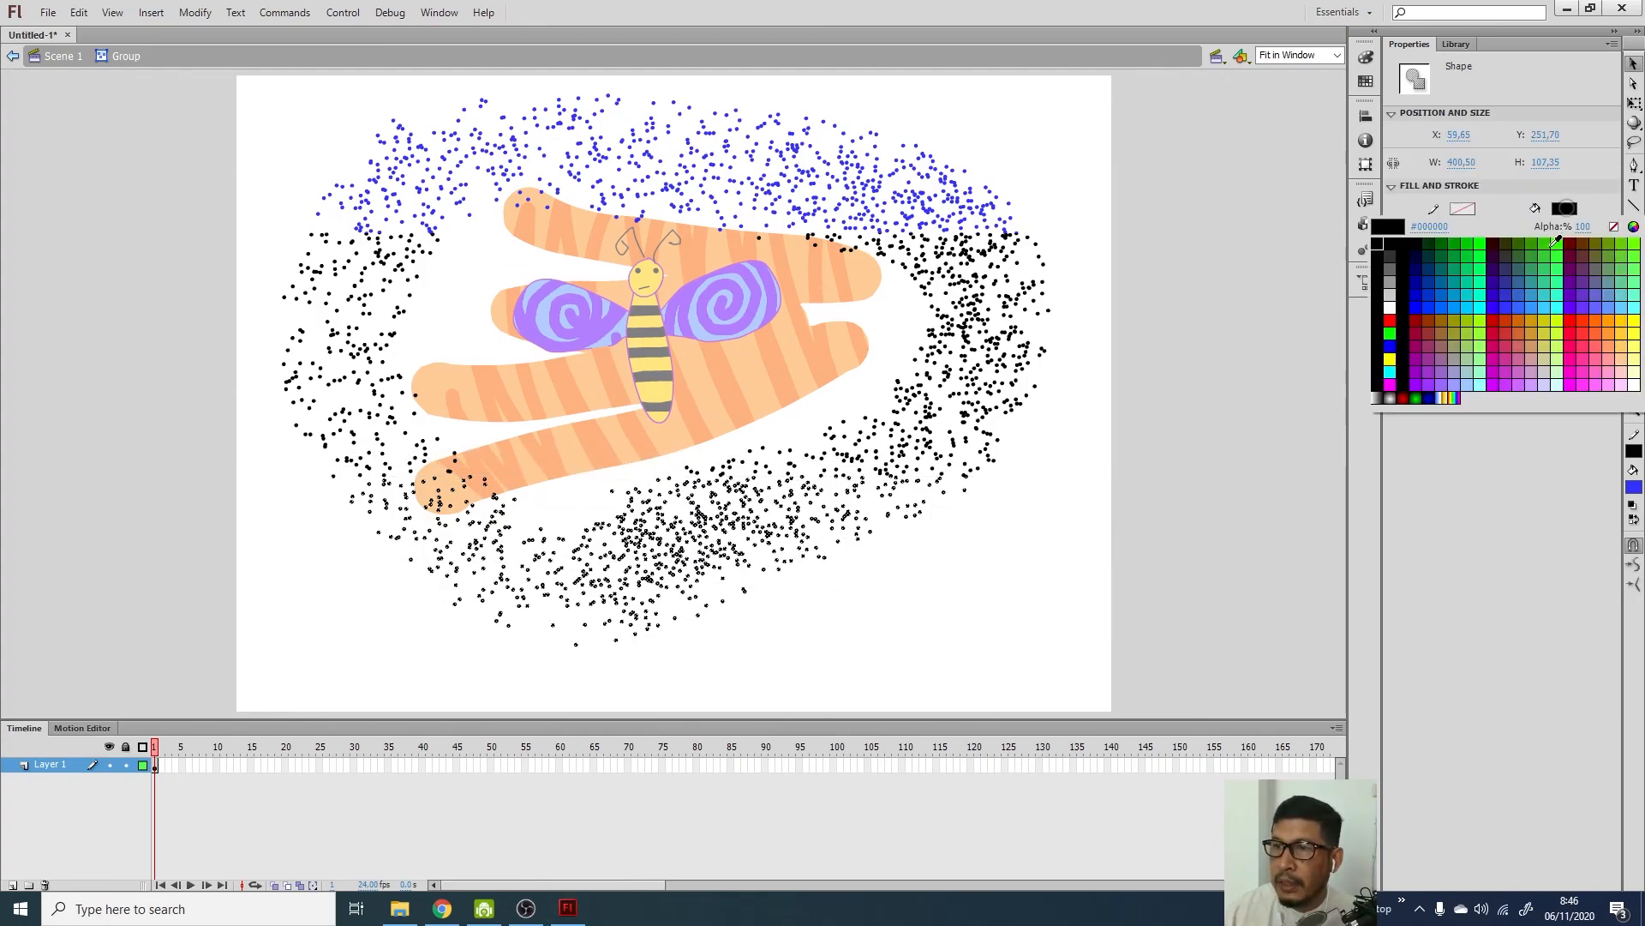
left_click(1500, 305)
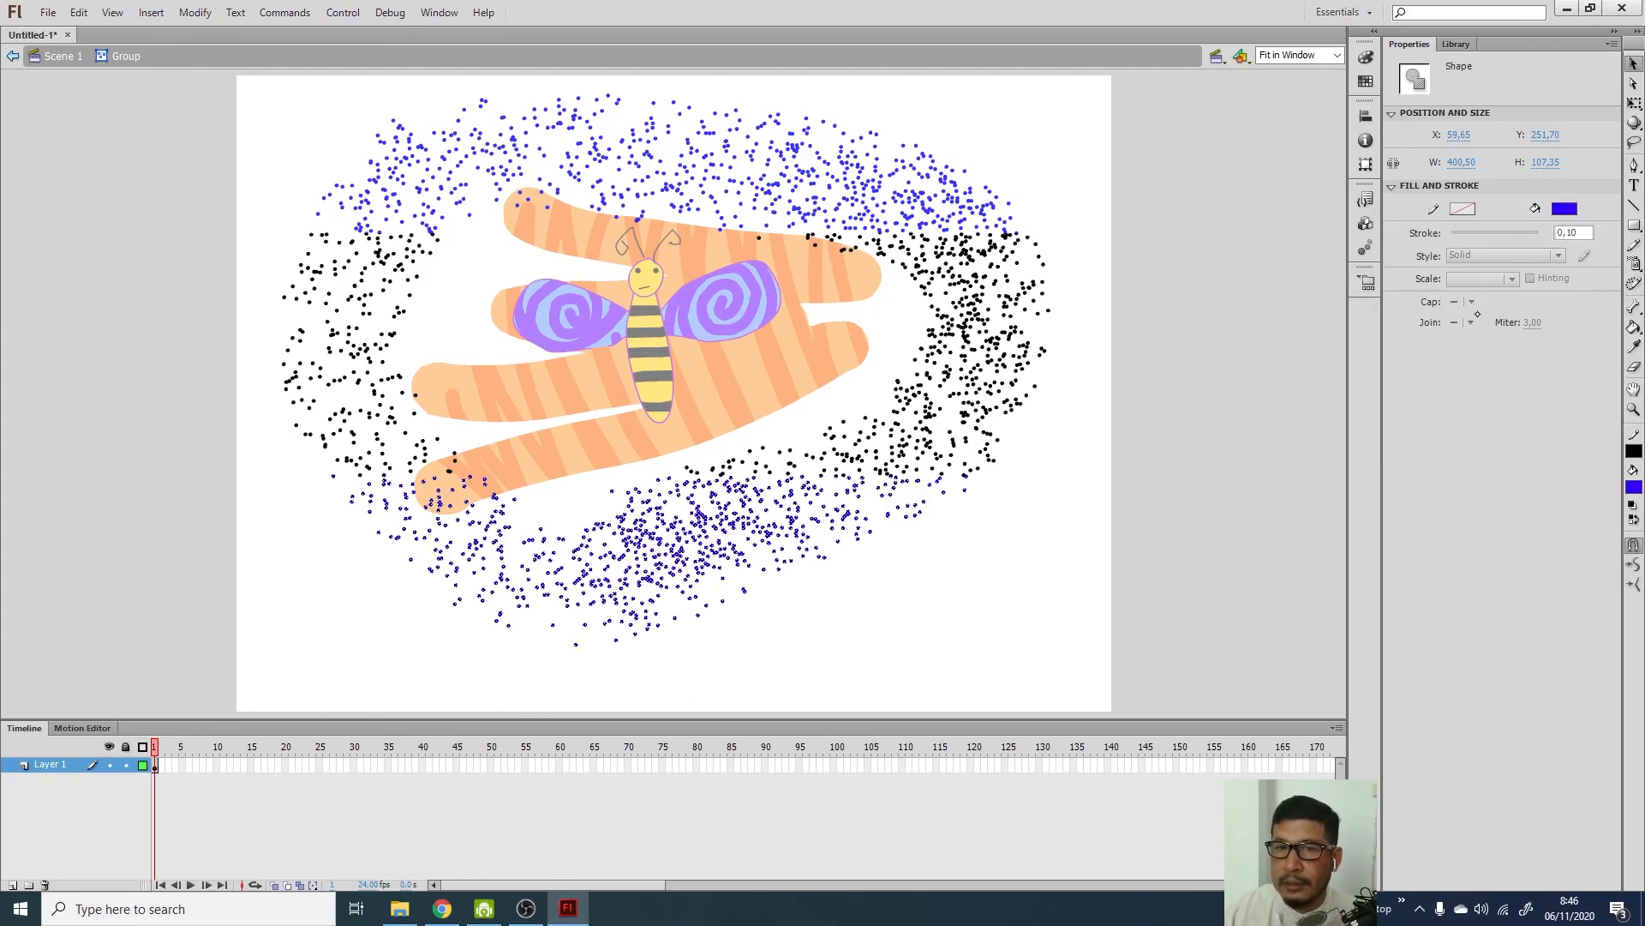
left_click(1216, 402)
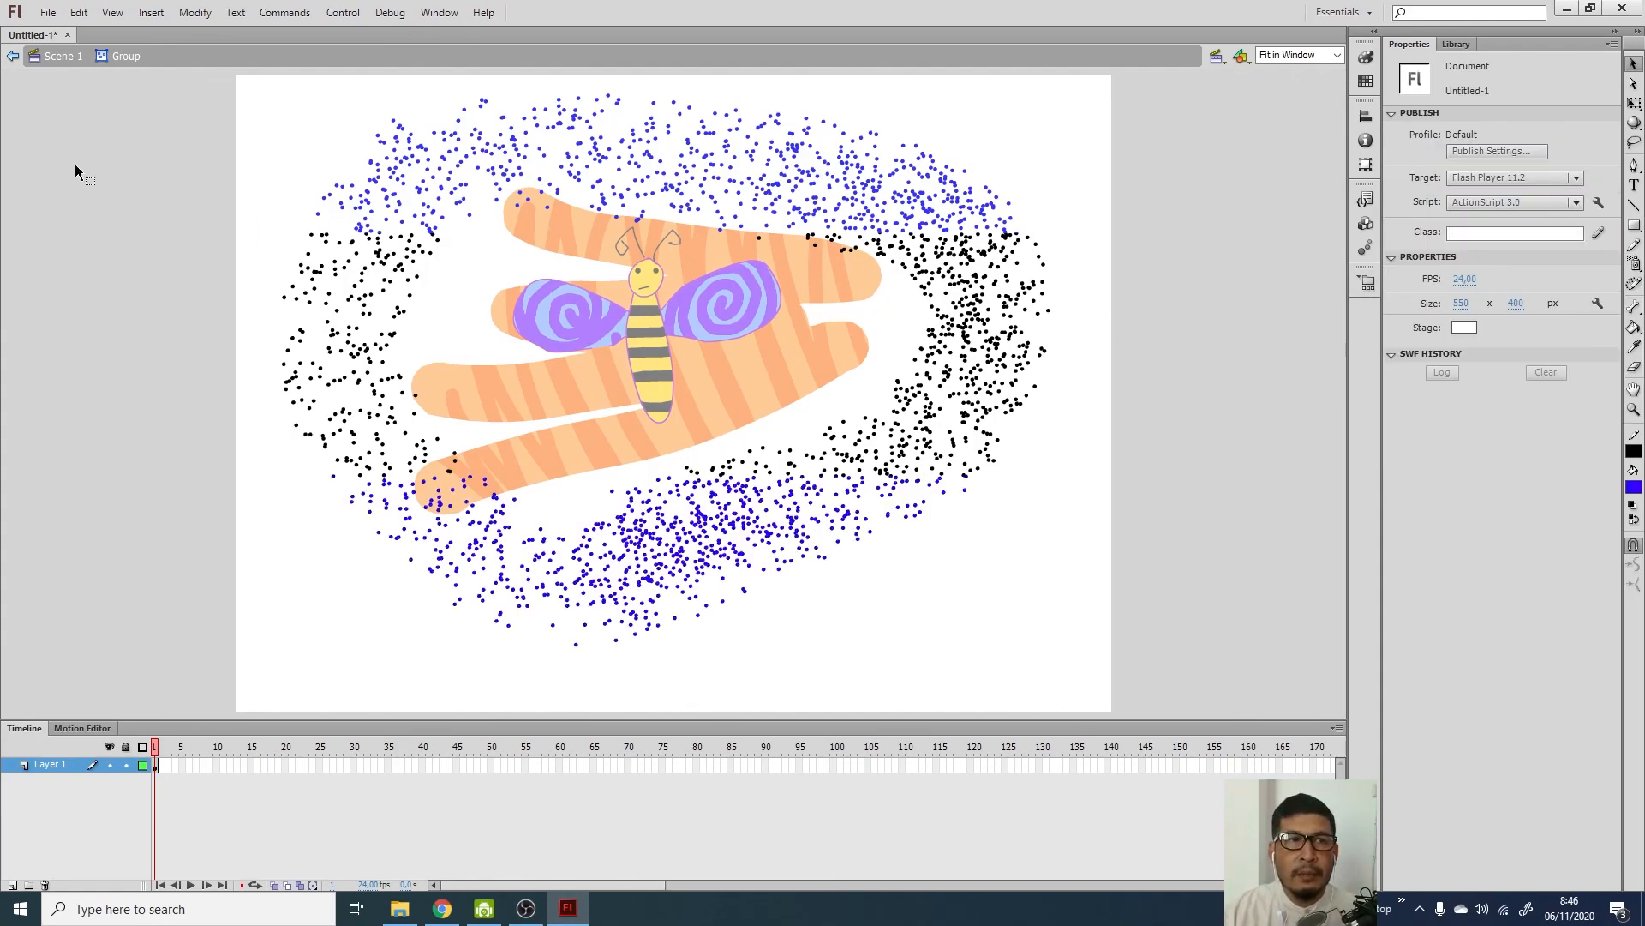
left_click(60, 56)
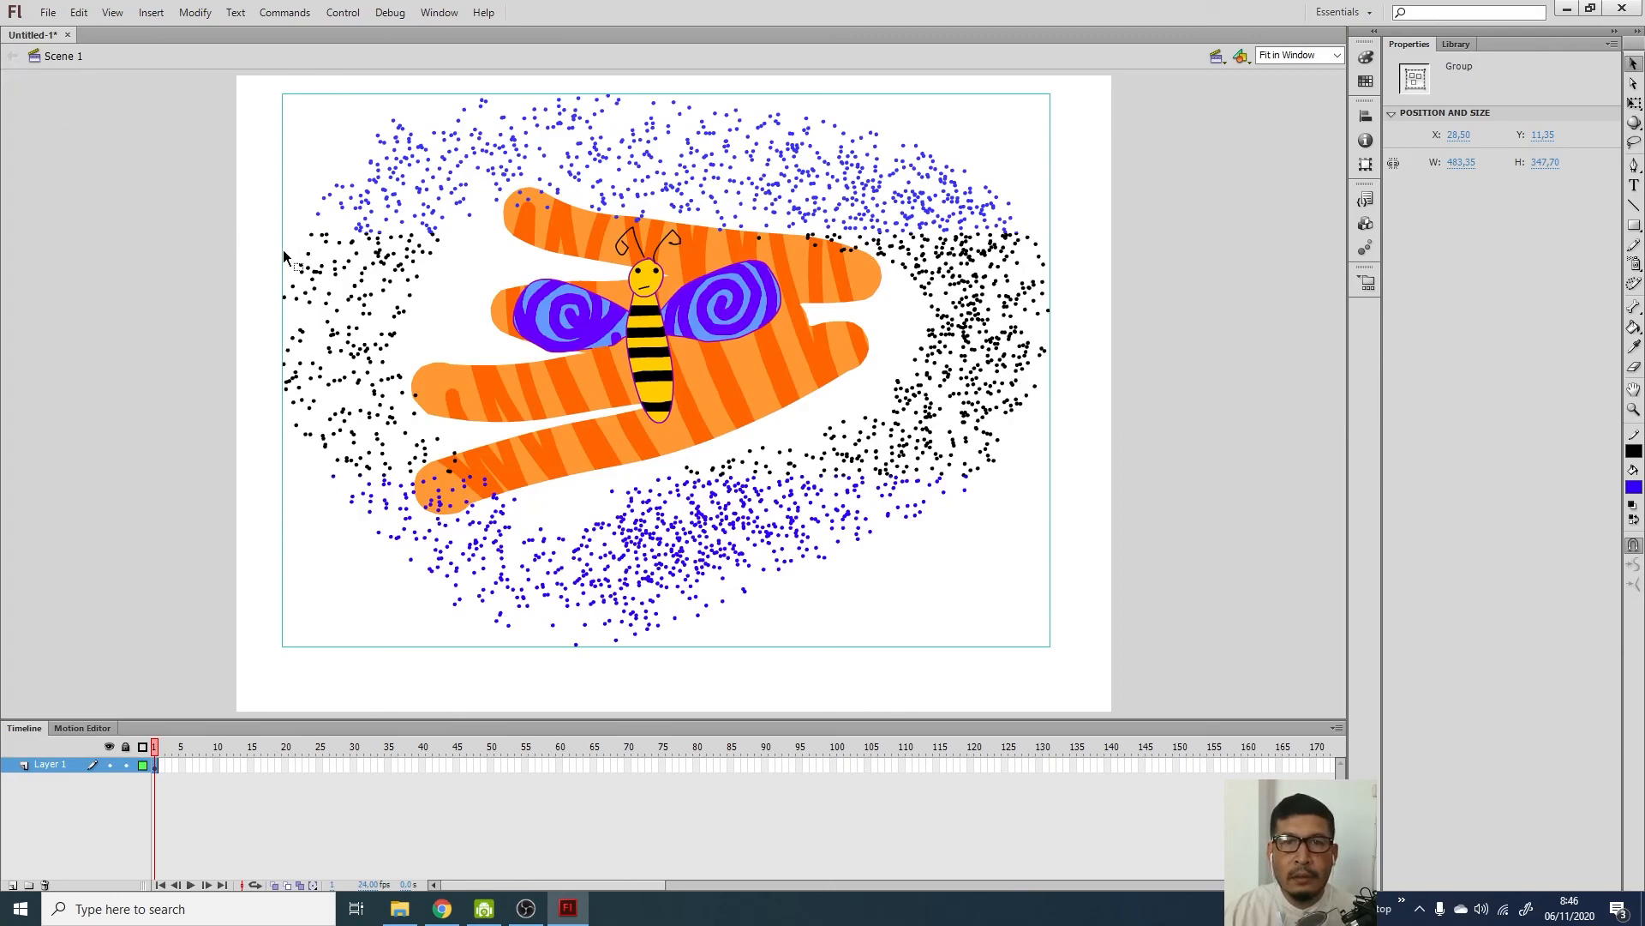